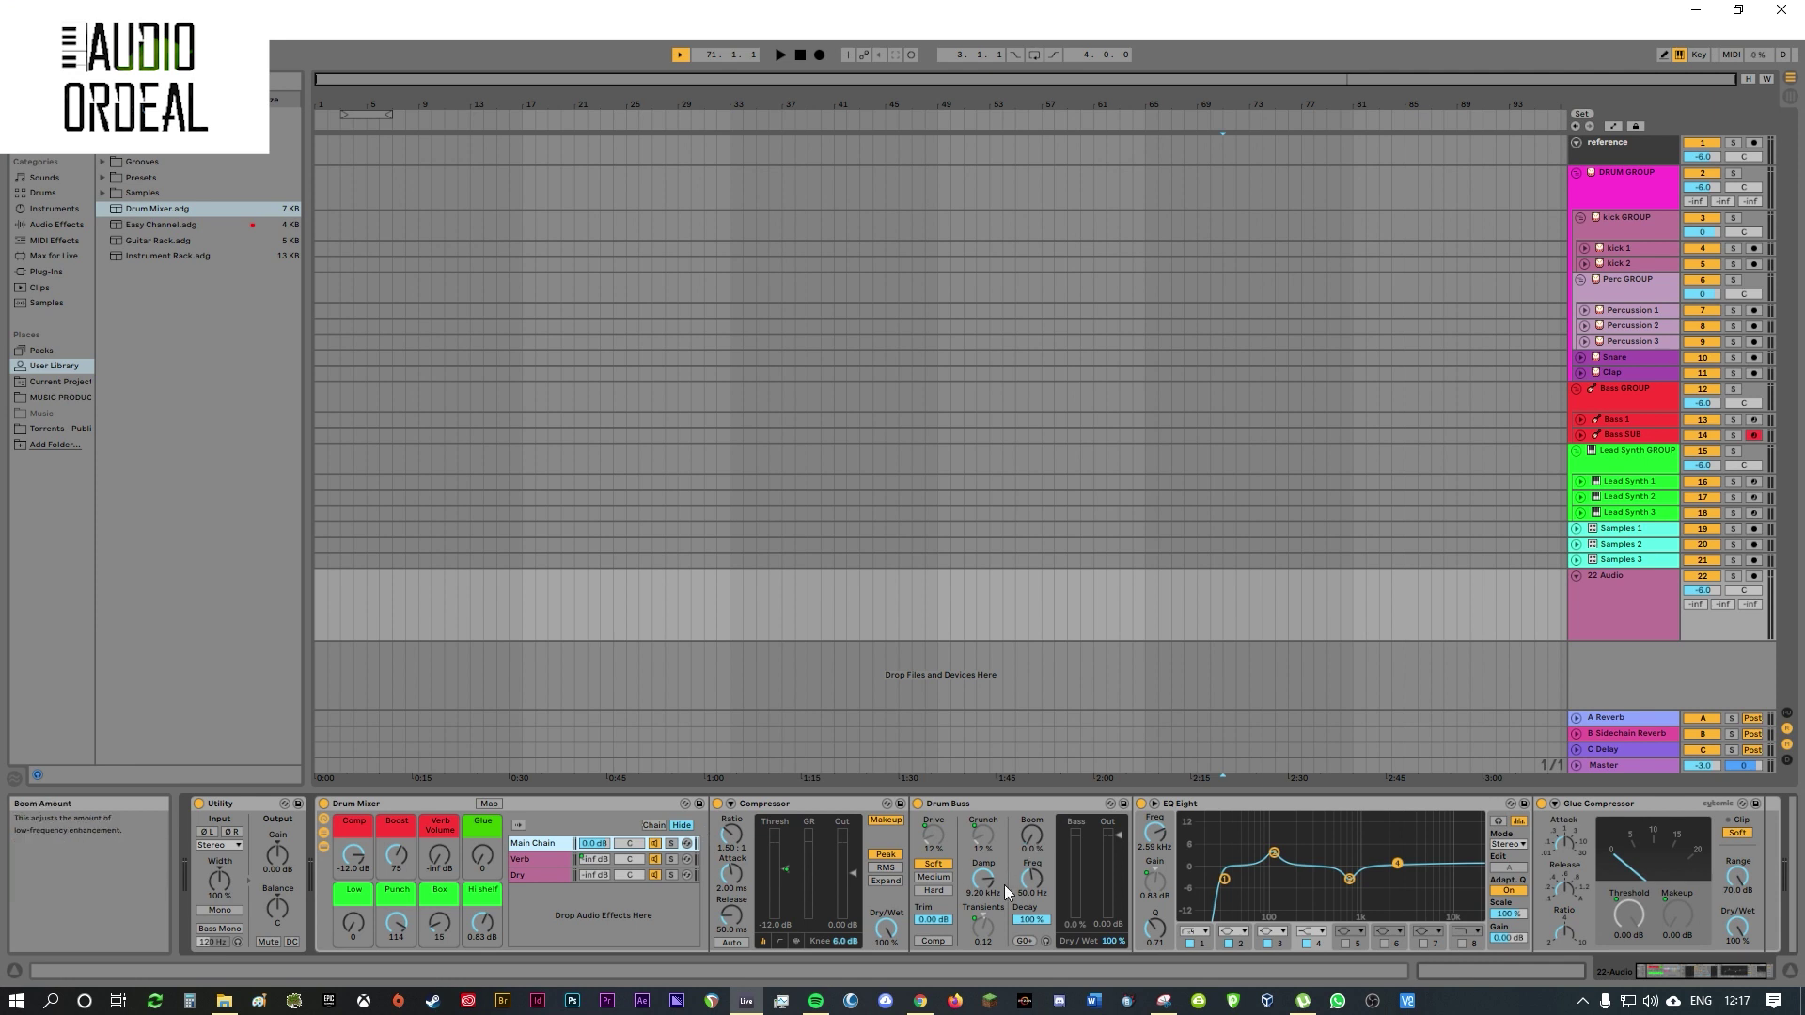
- Delete the Drum Mixer rack from the 22 Audio track's device chain
left_click(985, 902)
left_click(564, 809)
key("Delete")
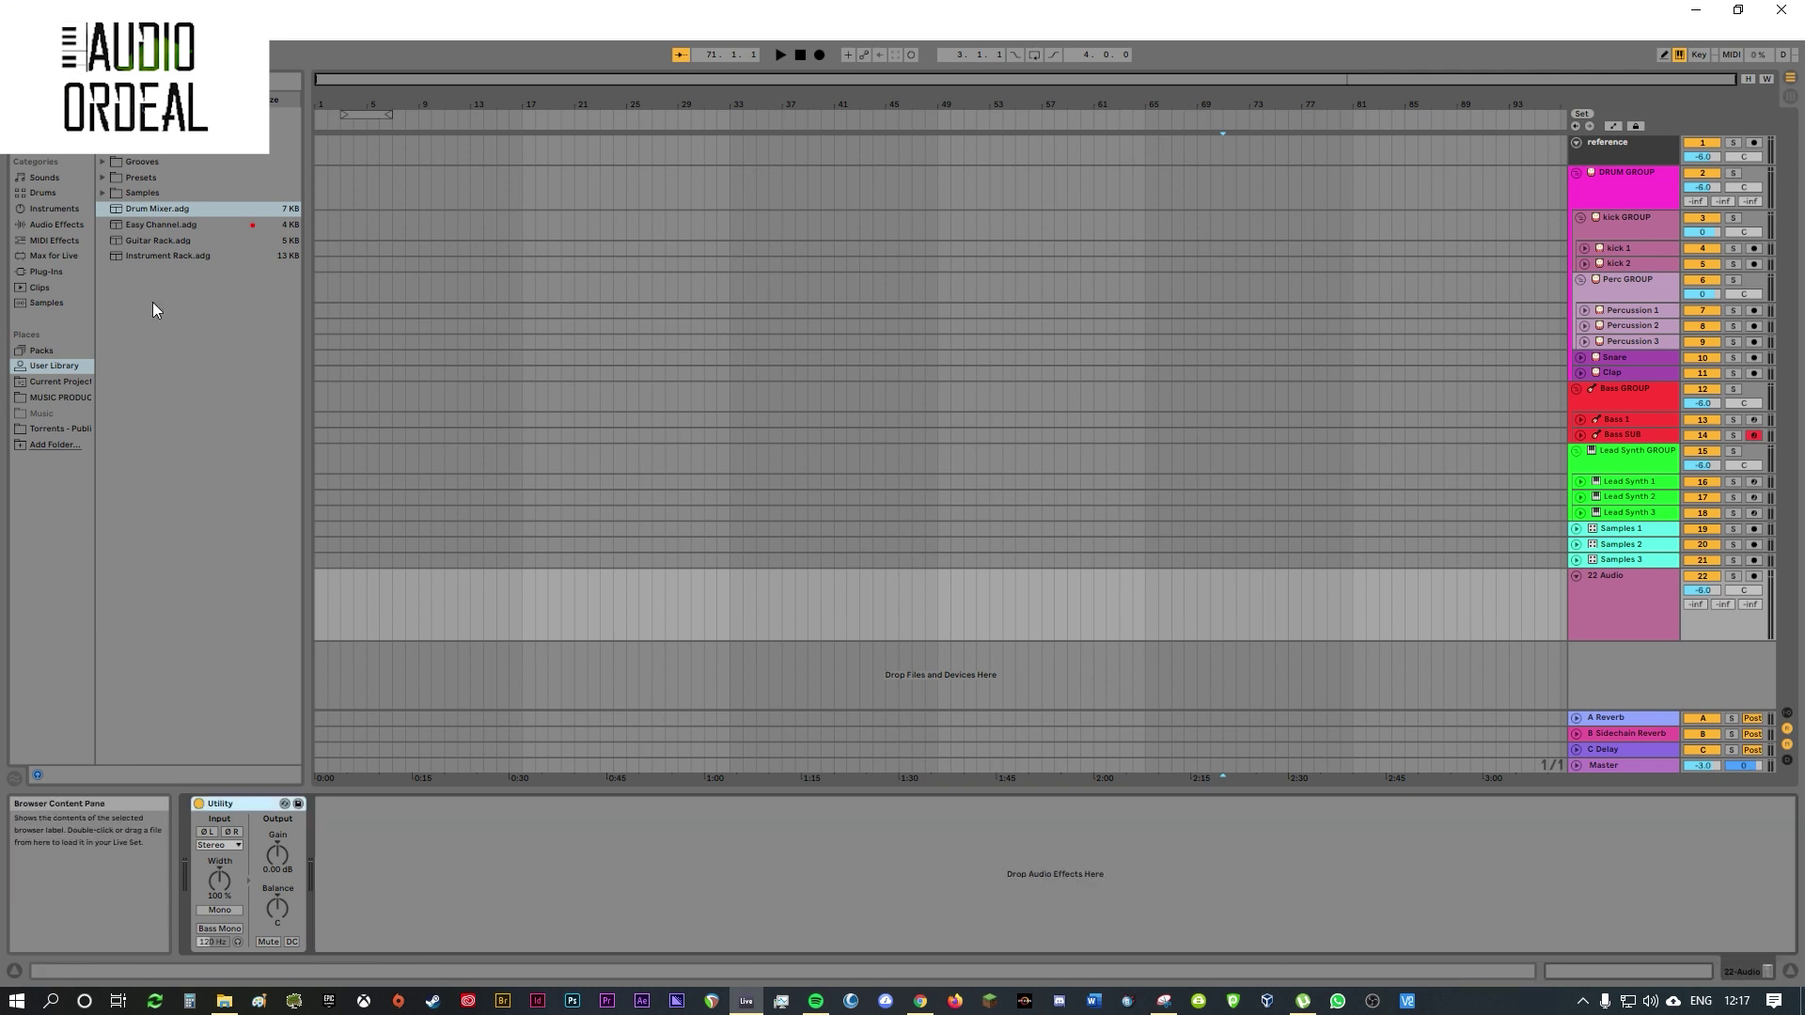
- Add a Compressor audio effect after the Utility and set its ratio to 1.5
left_click(60, 223)
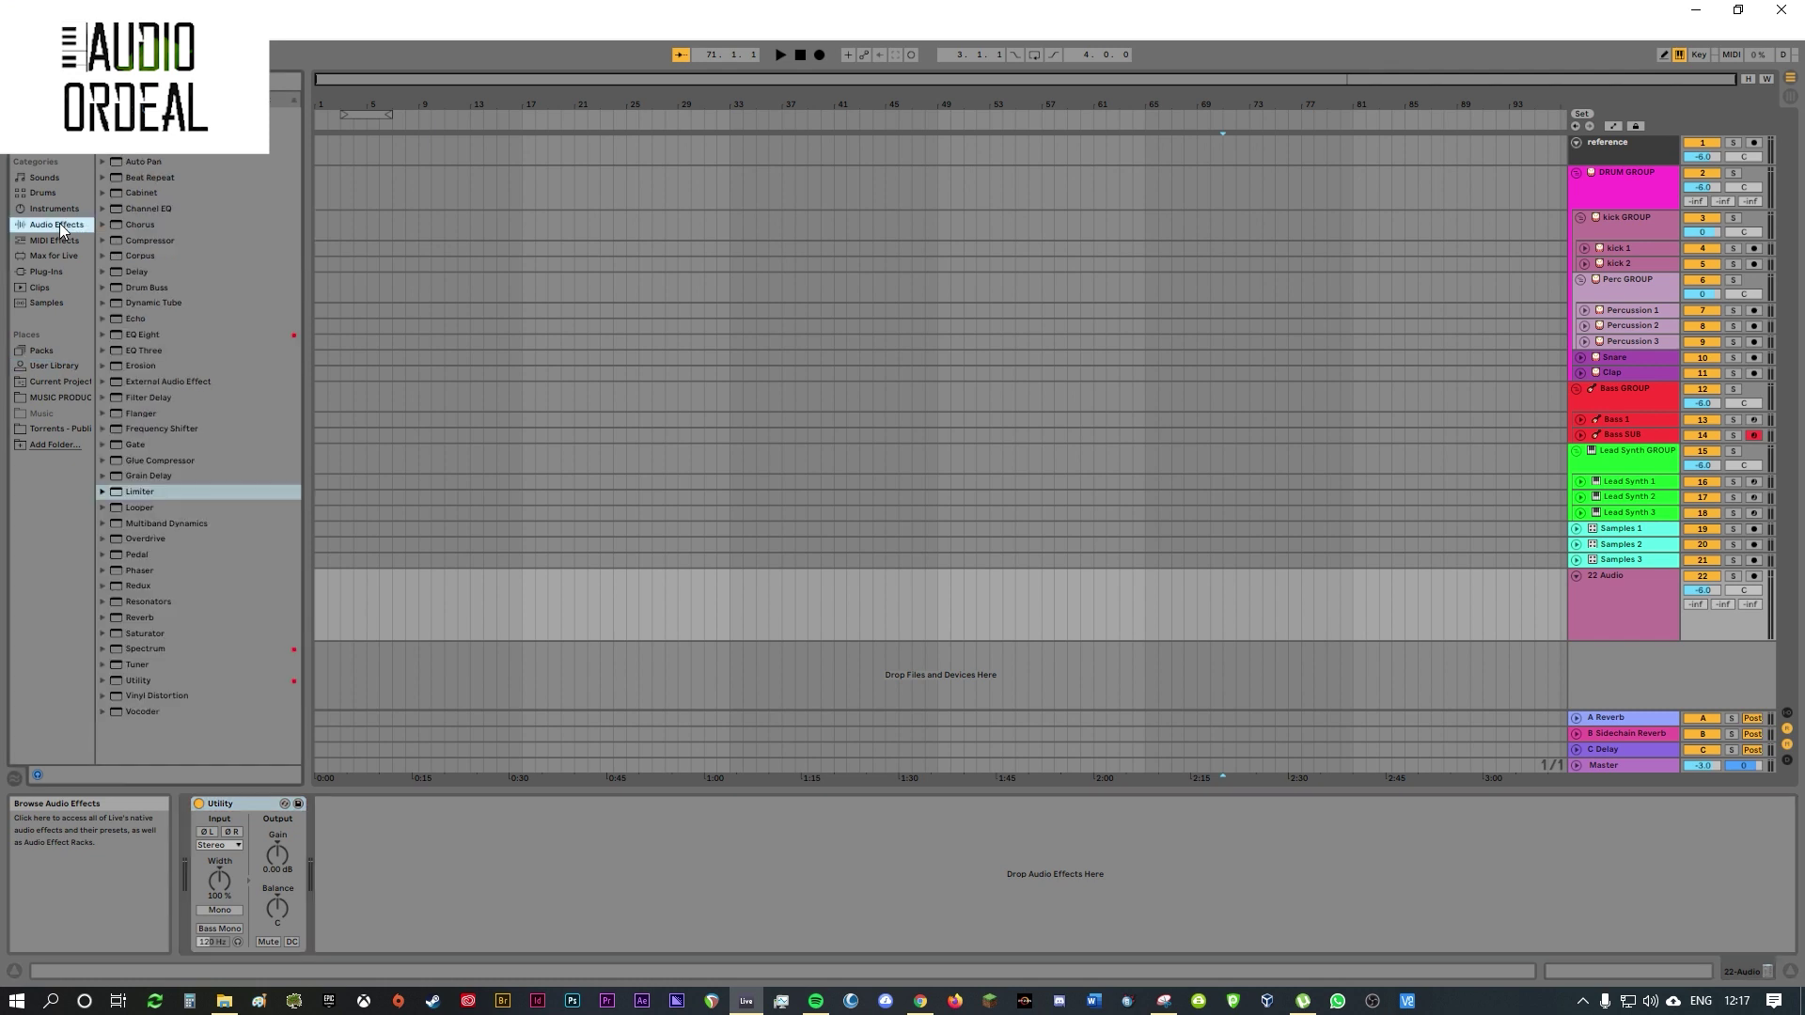
double_click(152, 240)
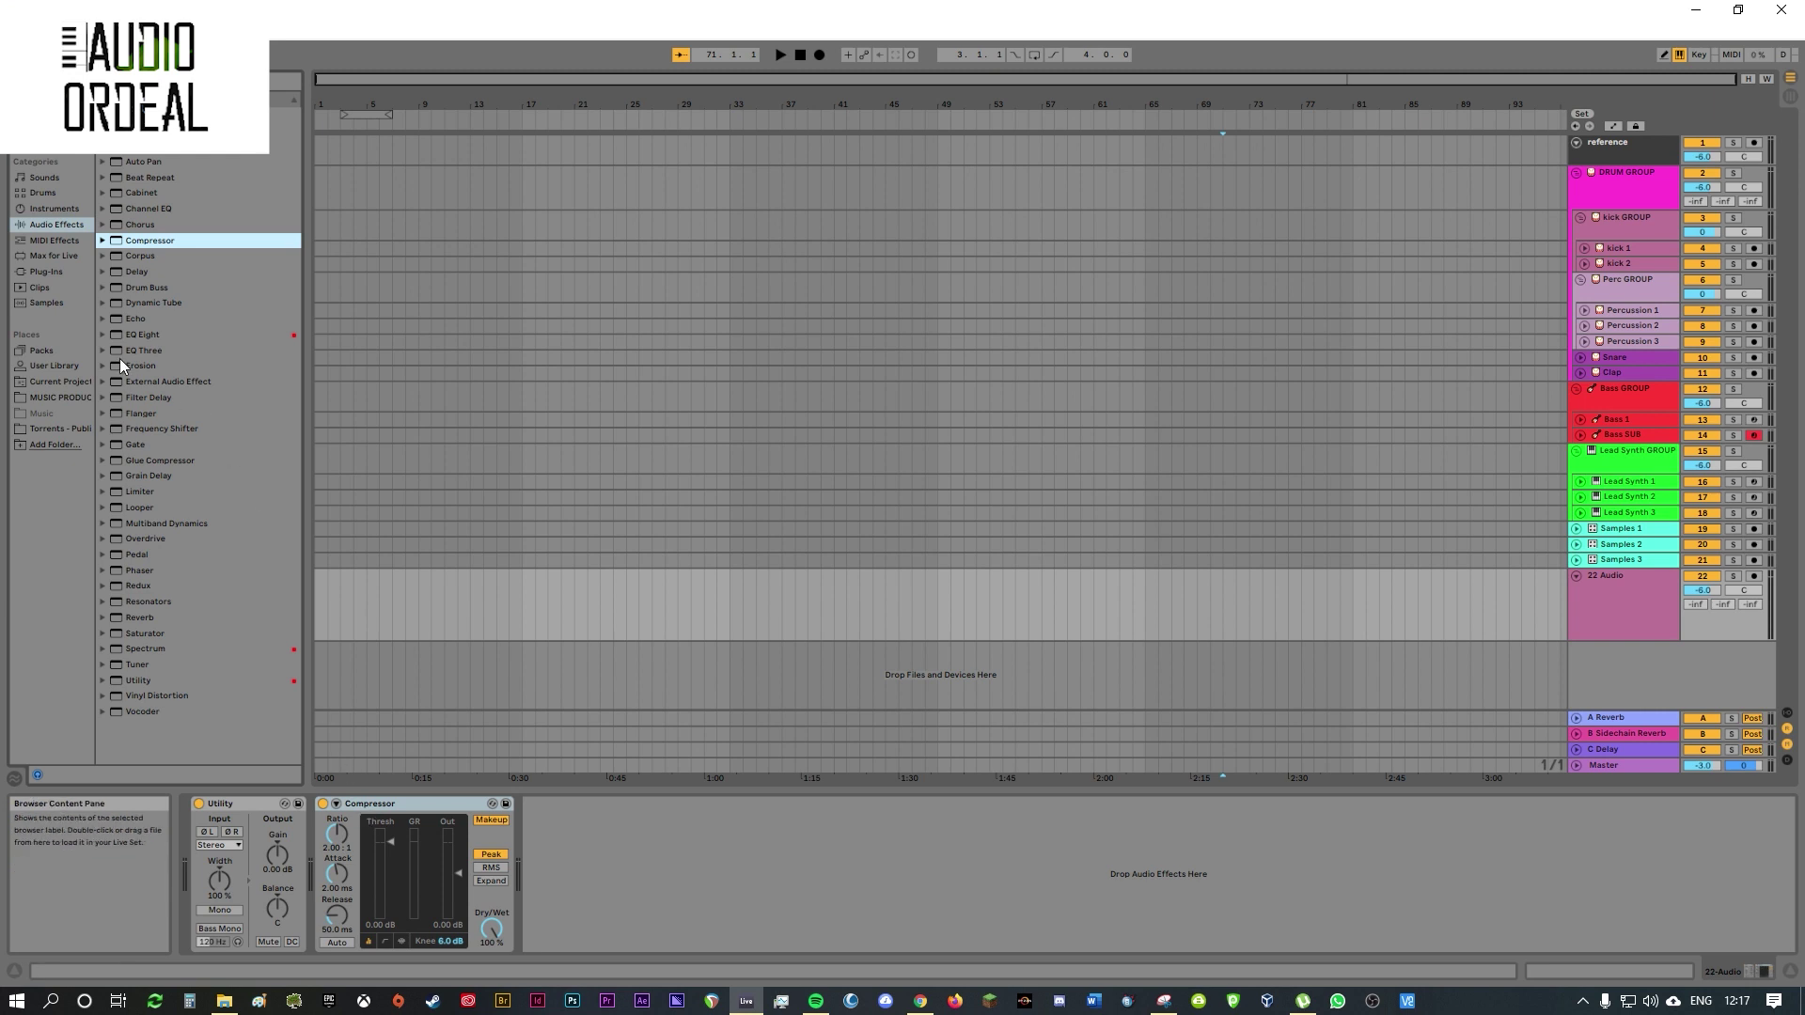
left_click(378, 811)
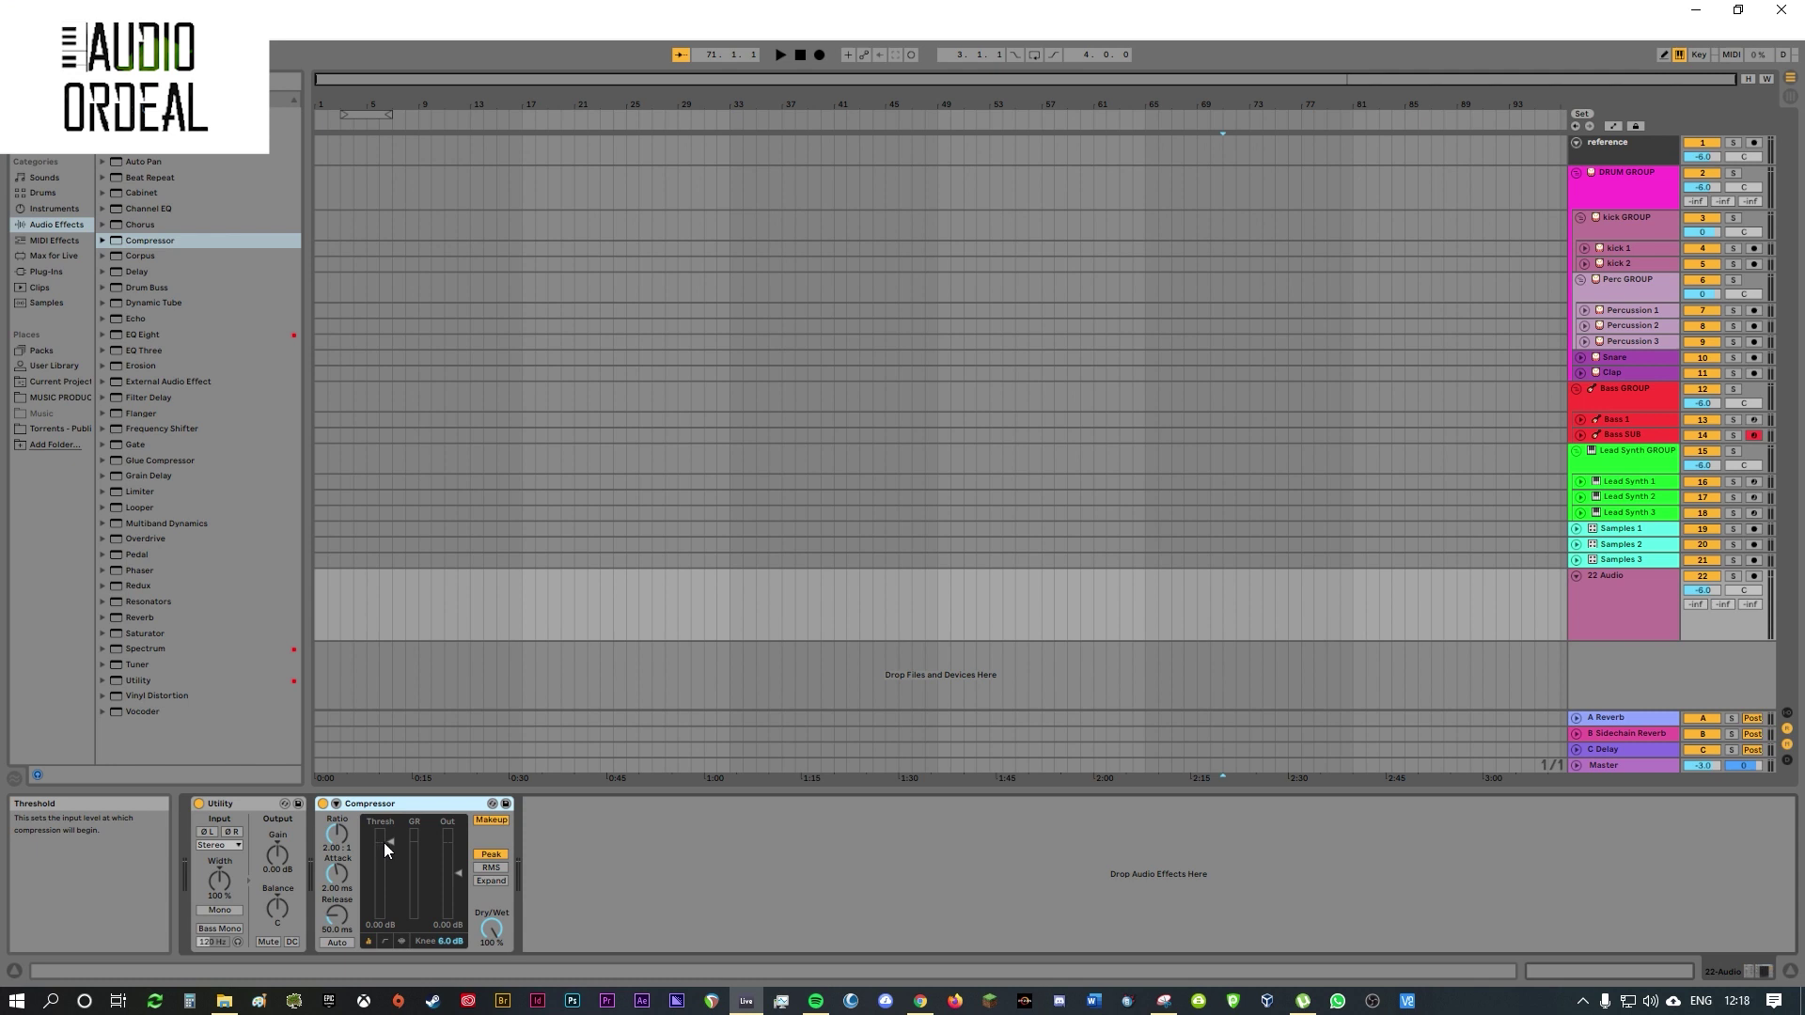
left_click(337, 849)
type("1.5")
key("Return")
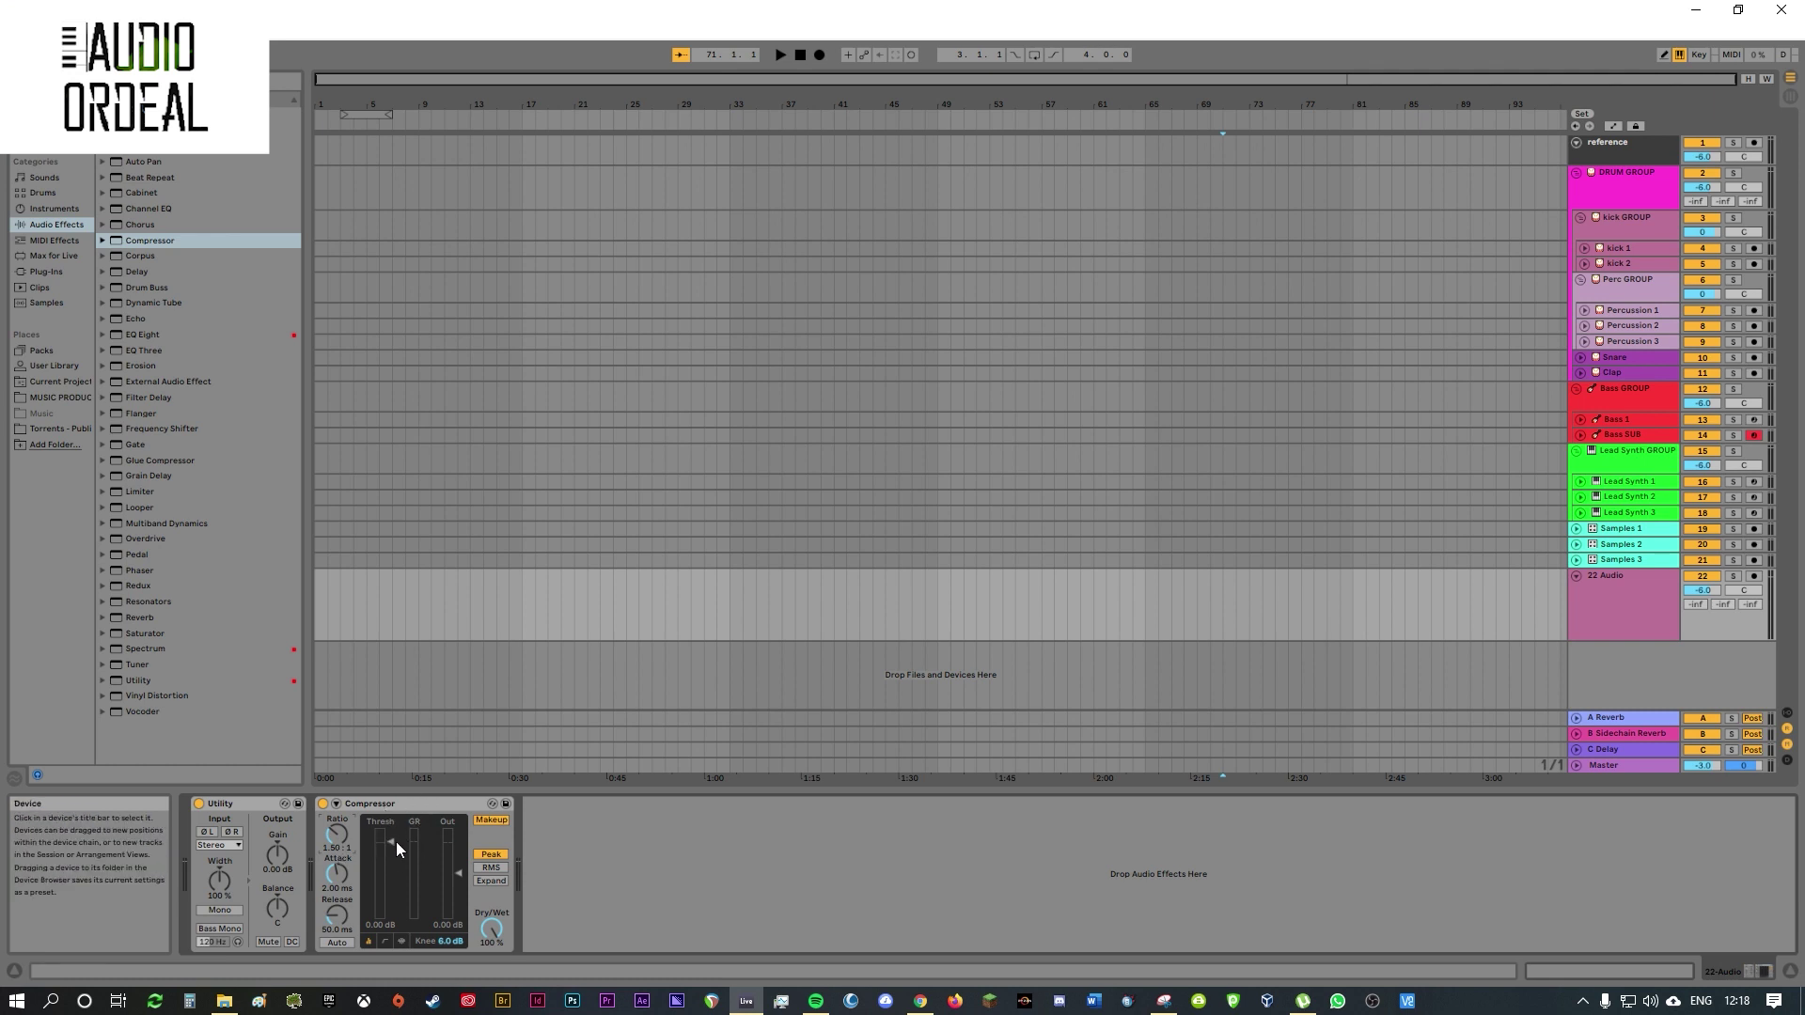
left_click_drag(393, 842, 393, 841)
left_click(414, 803)
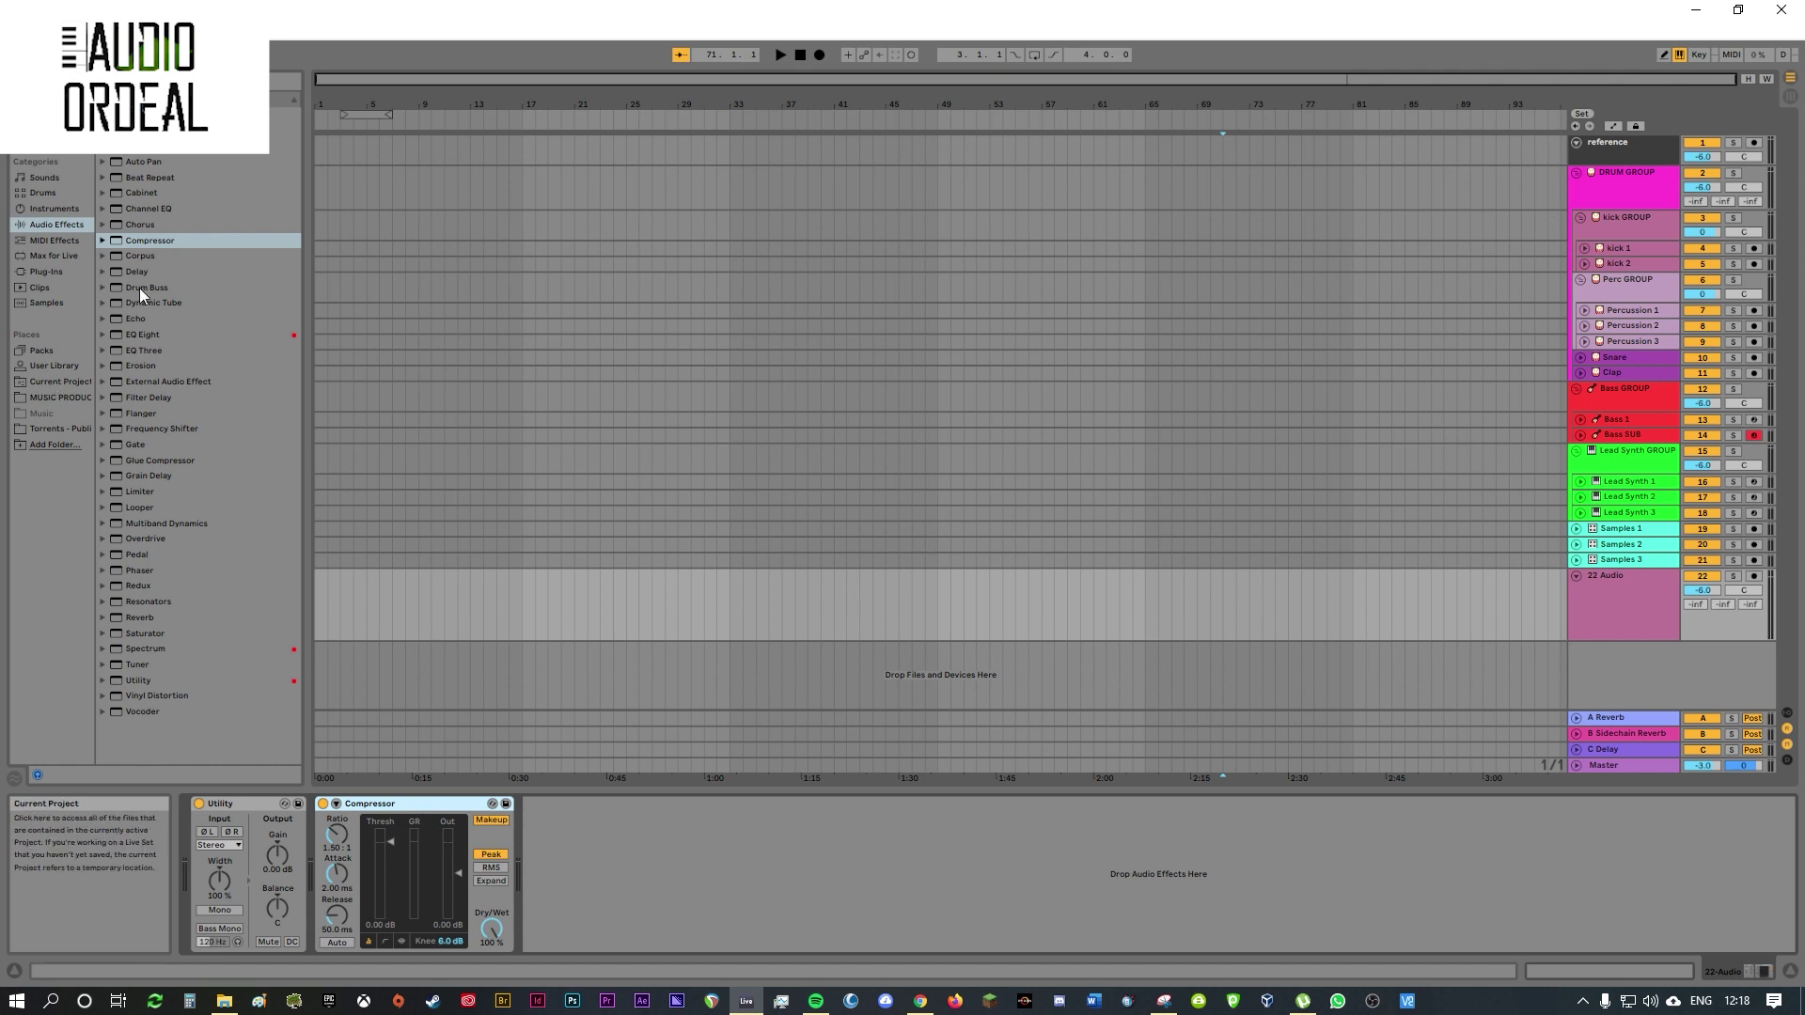
- Append an EQ Eight with its second band at about 240 Hz and 0.12 dB, followed by a Glue Compressor
double_click(145, 335)
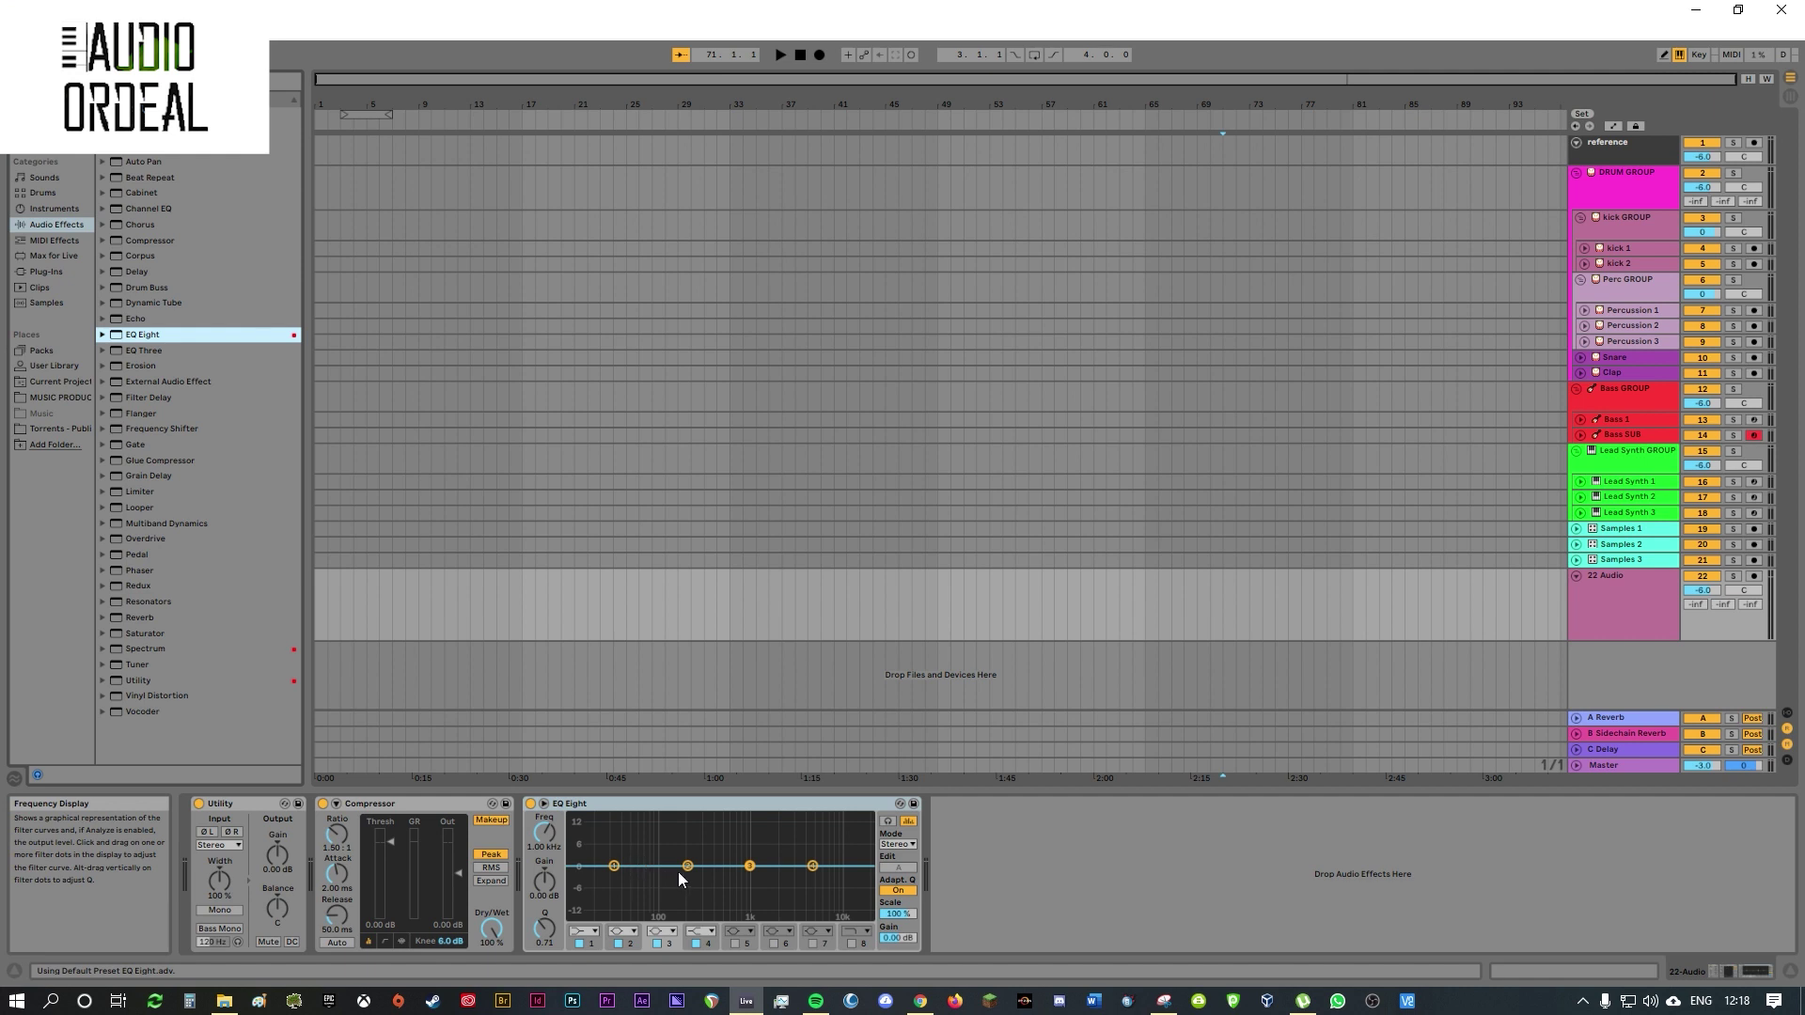
mouse_move(689, 865)
left_mouse_down()
mouse_move(677, 844)
mouse_move(687, 893)
left_mouse_up()
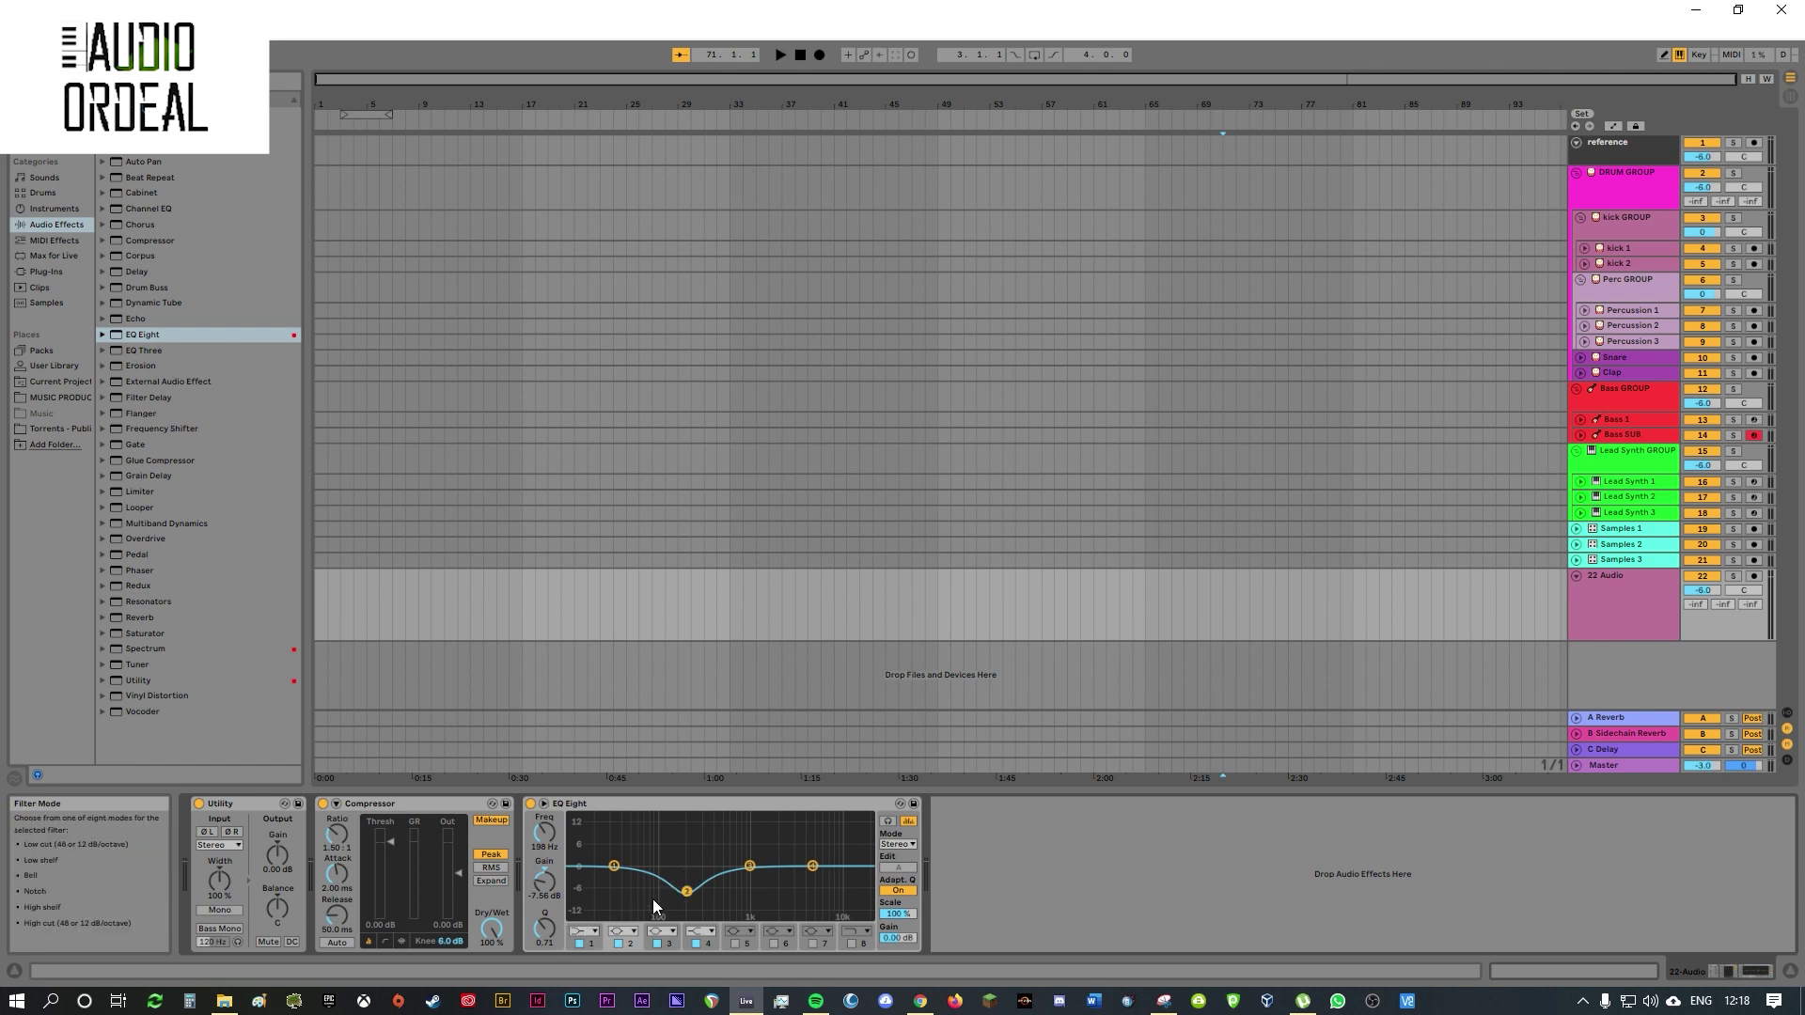
left_click_drag(688, 891, 694, 865)
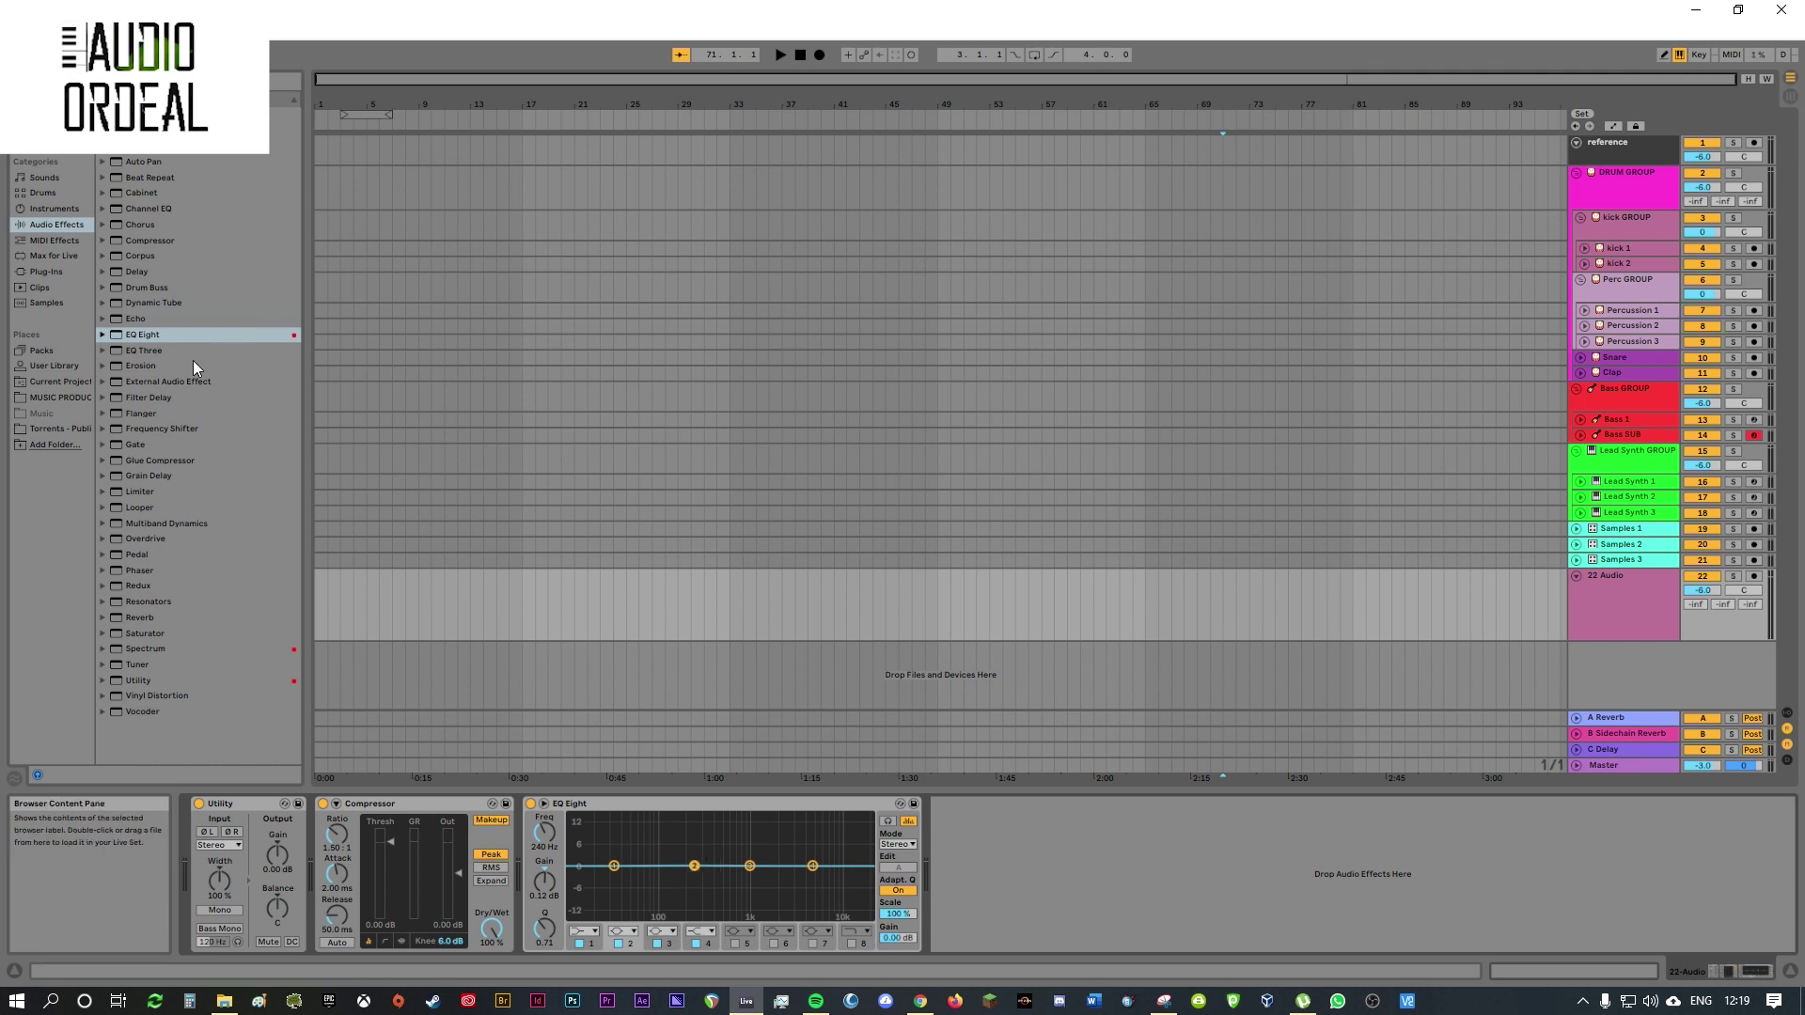
double_click(169, 459)
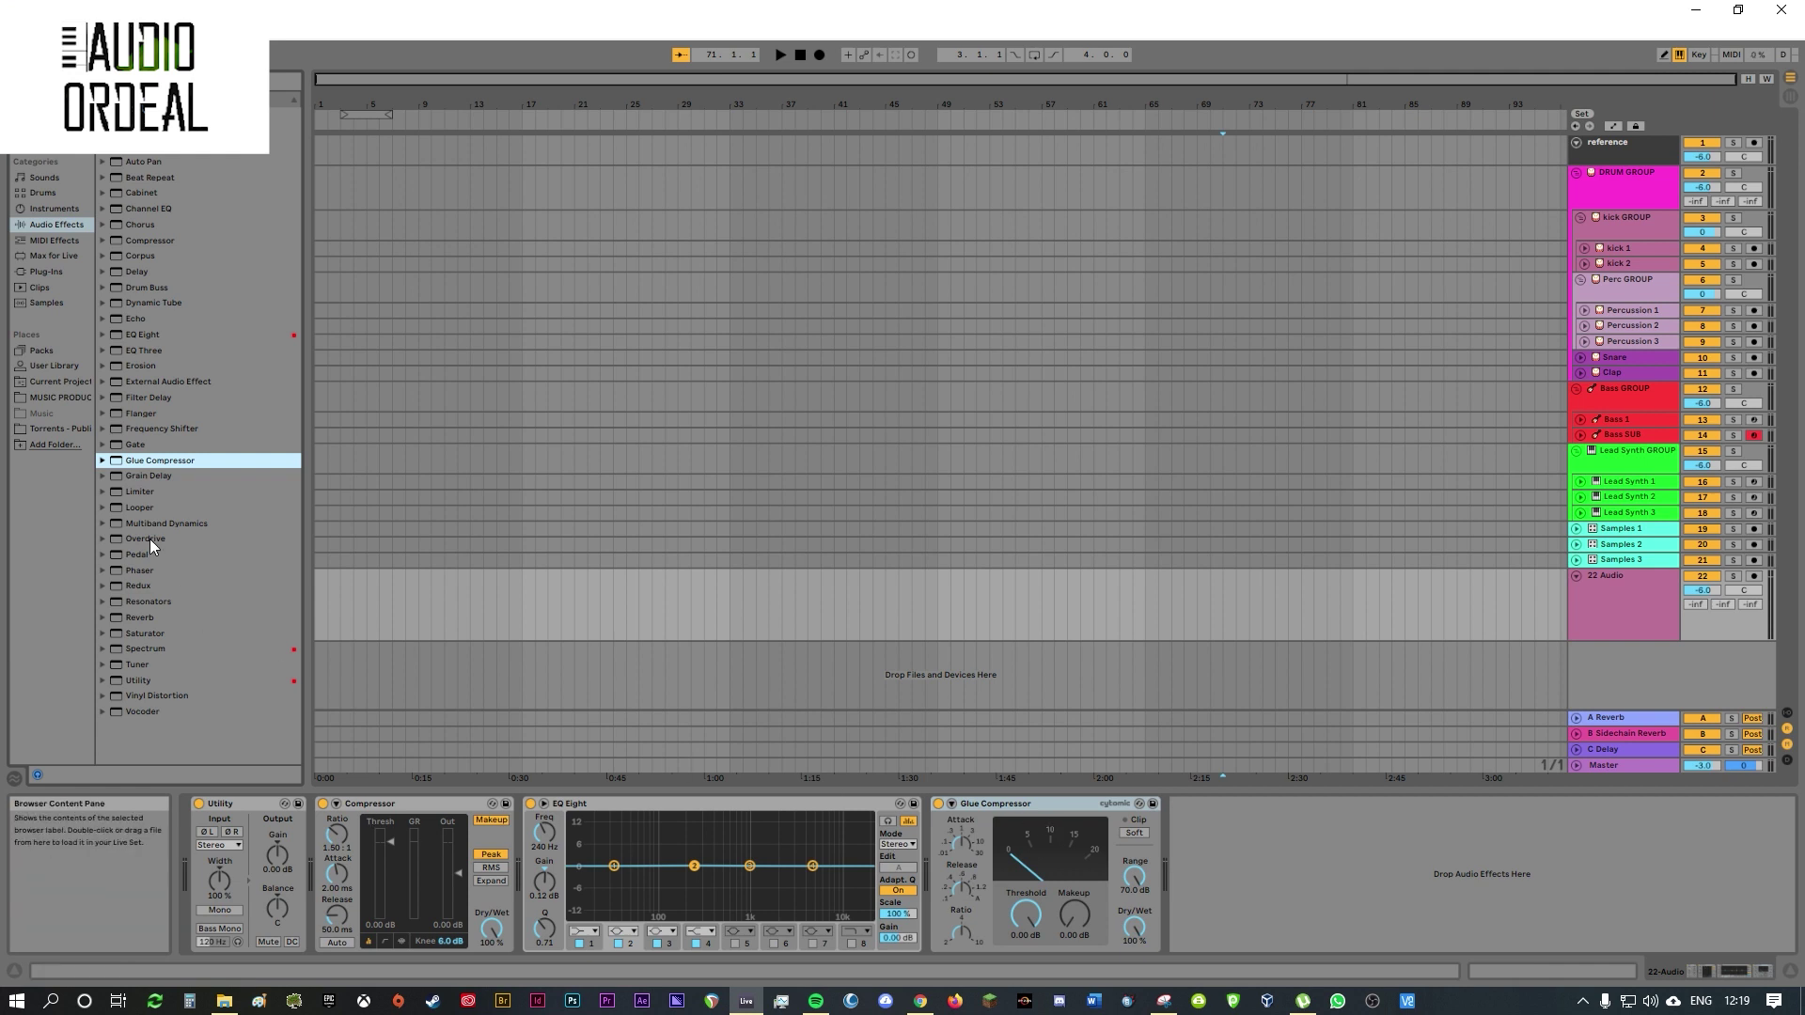
left_click_drag(156, 522, 1208, 799)
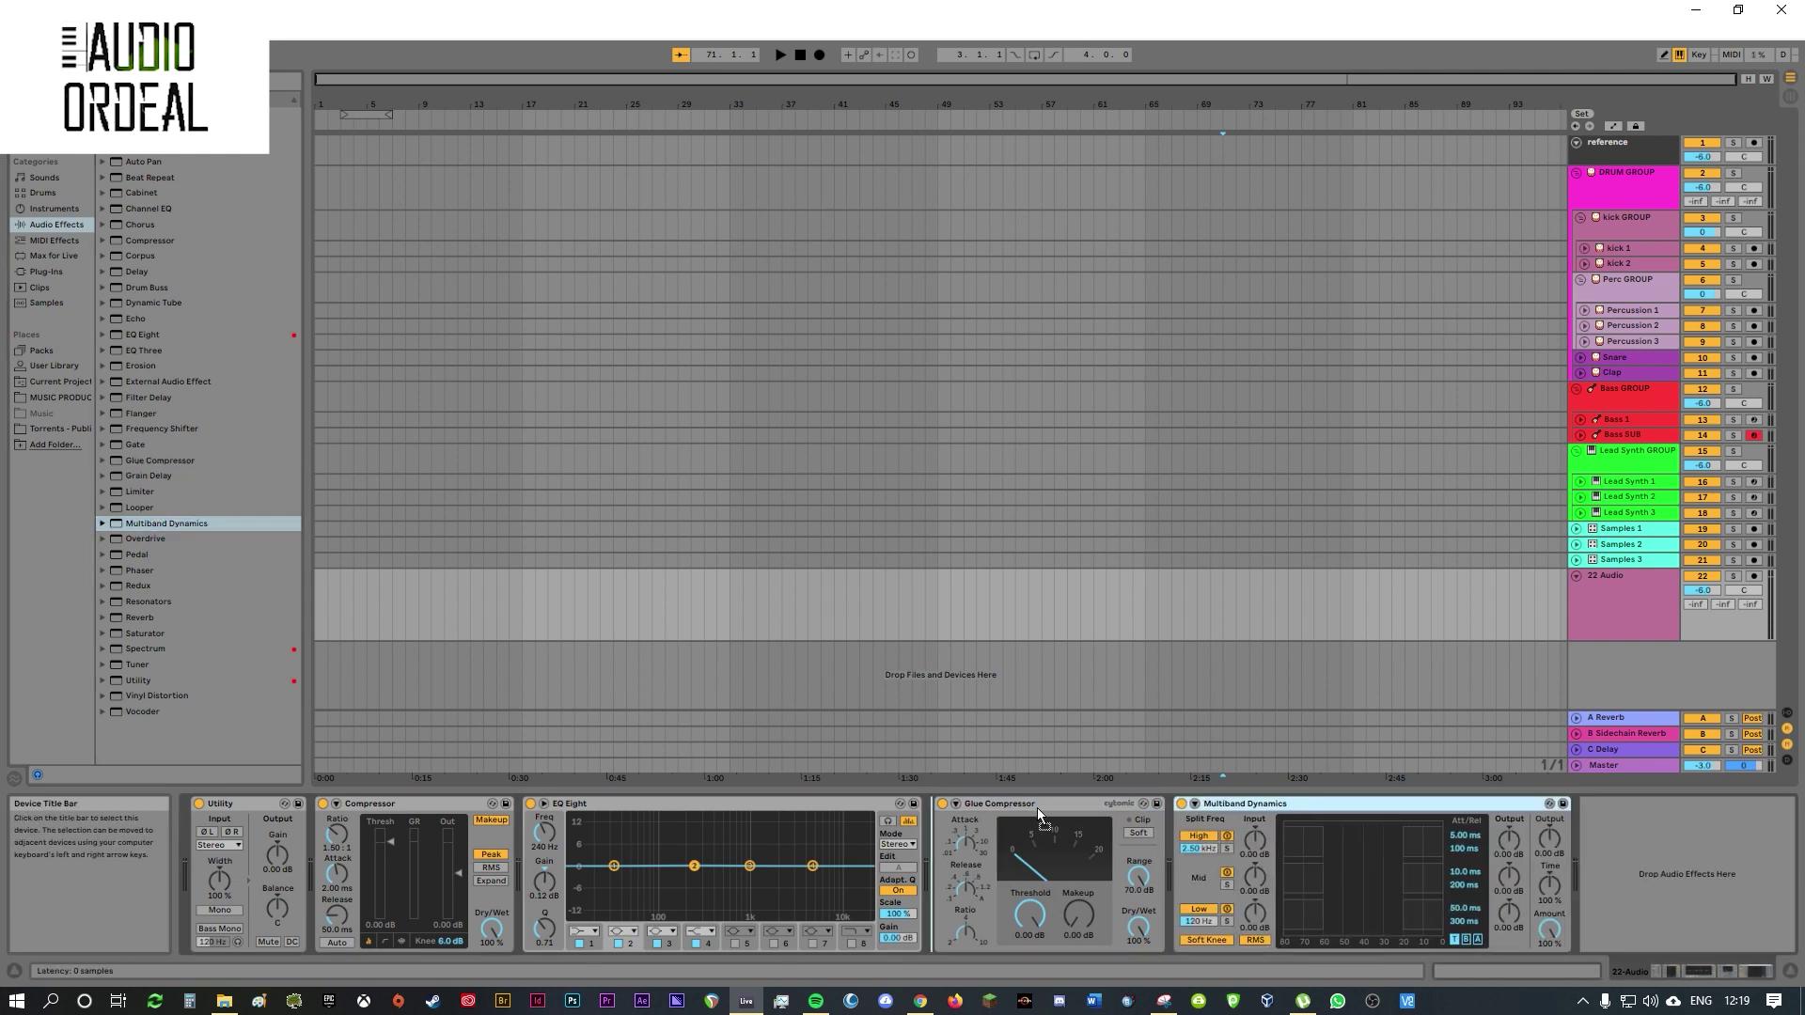
left_click_drag(1038, 808, 1006, 807)
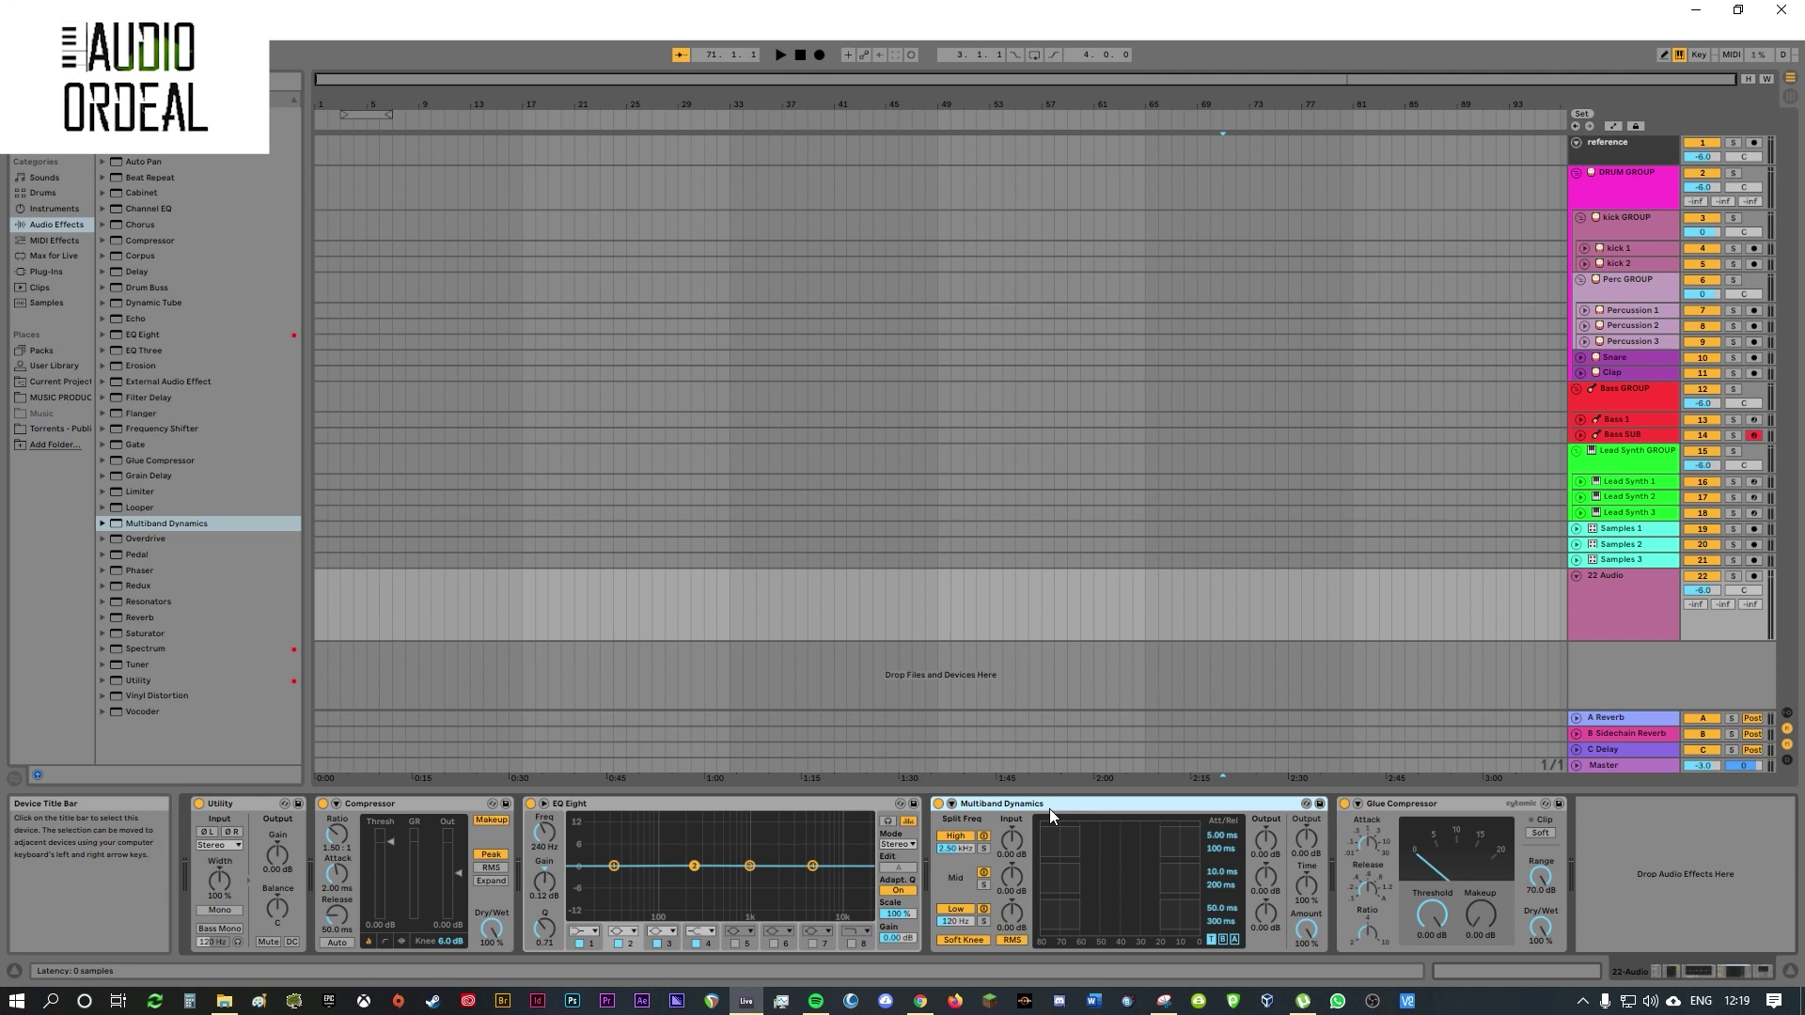
key("Delete")
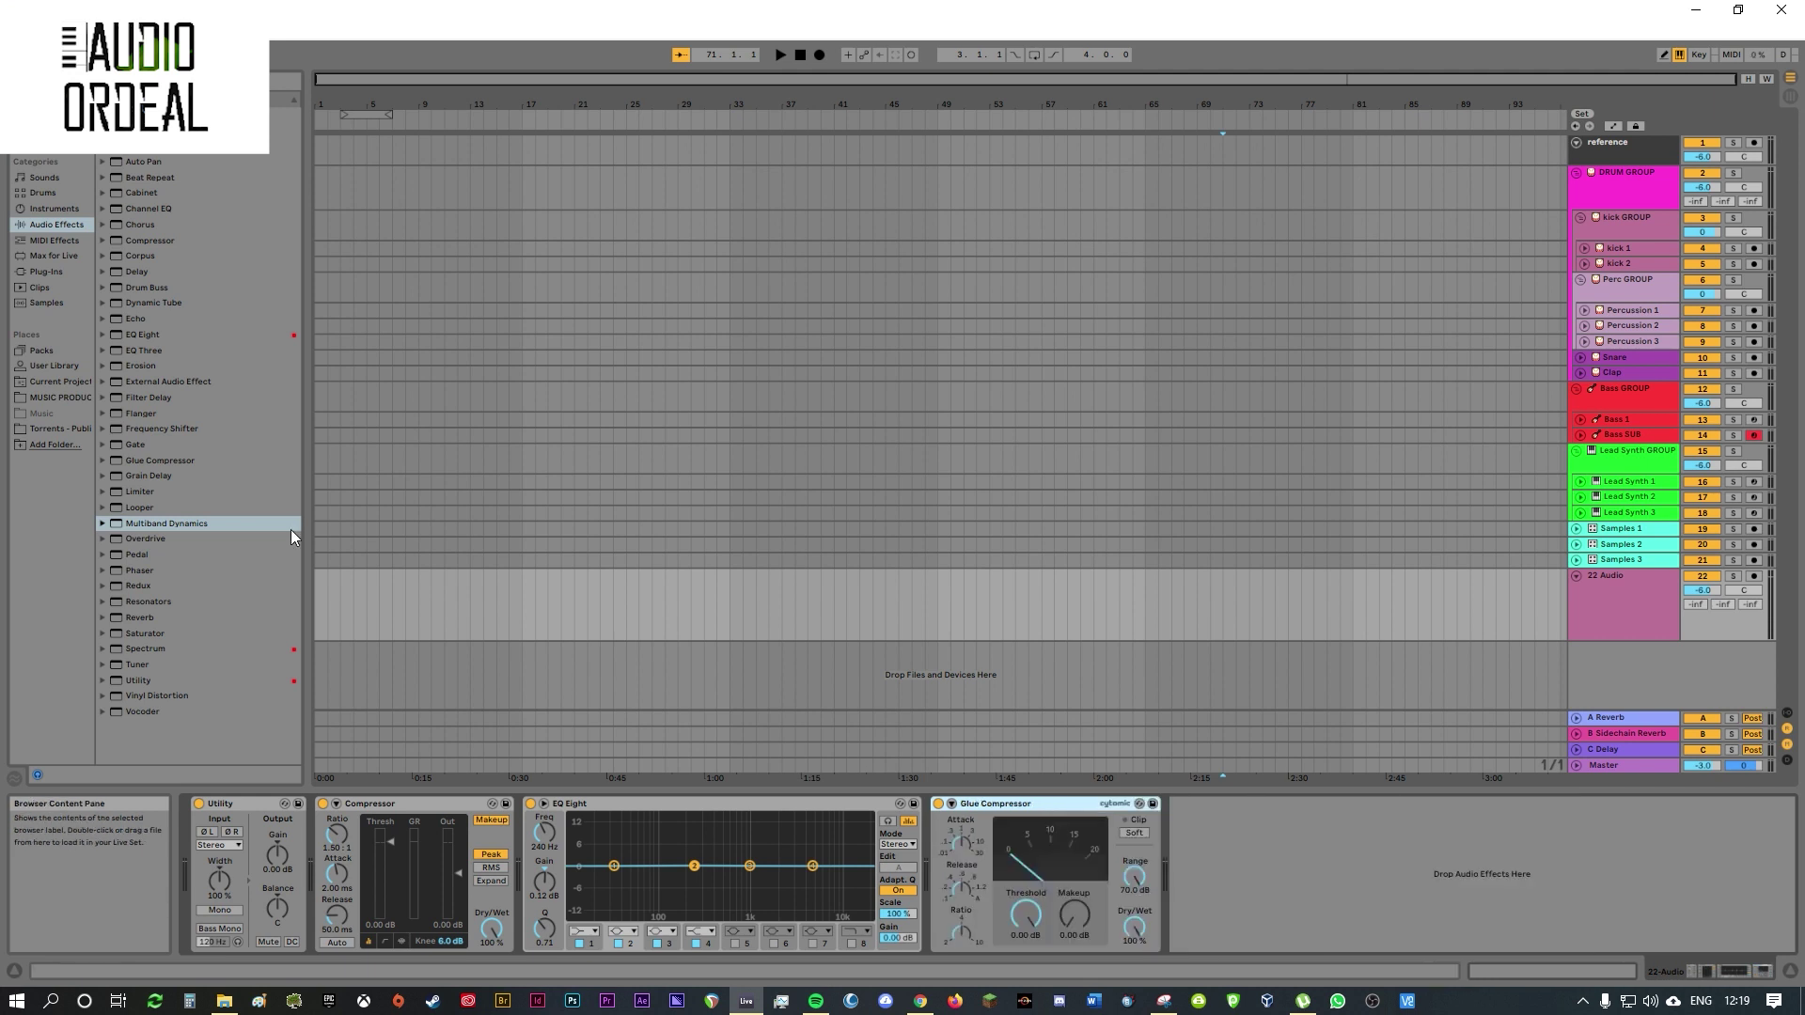
- Insert a Saturator between the EQ Eight and Glue Compressor, and a Drum Buss between the Compressor and EQ Eight
double_click(150, 630)
left_click_drag(1282, 809, 935, 809)
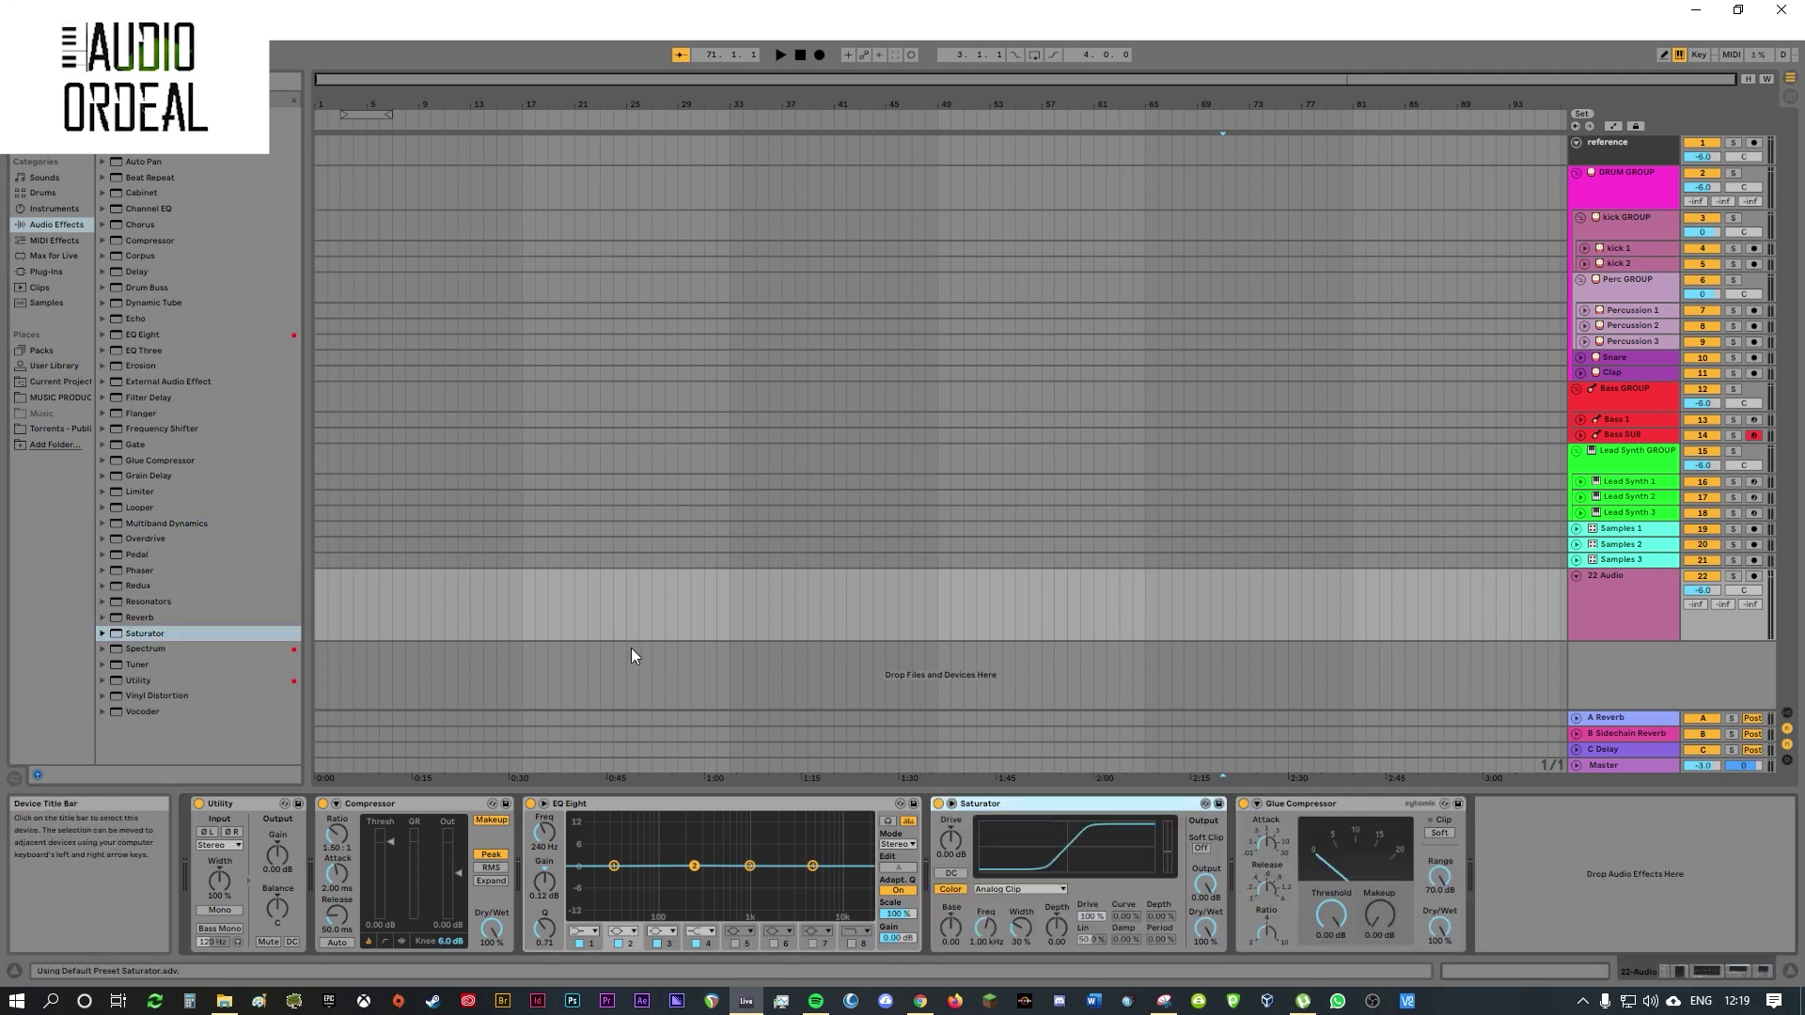
double_click(143, 286)
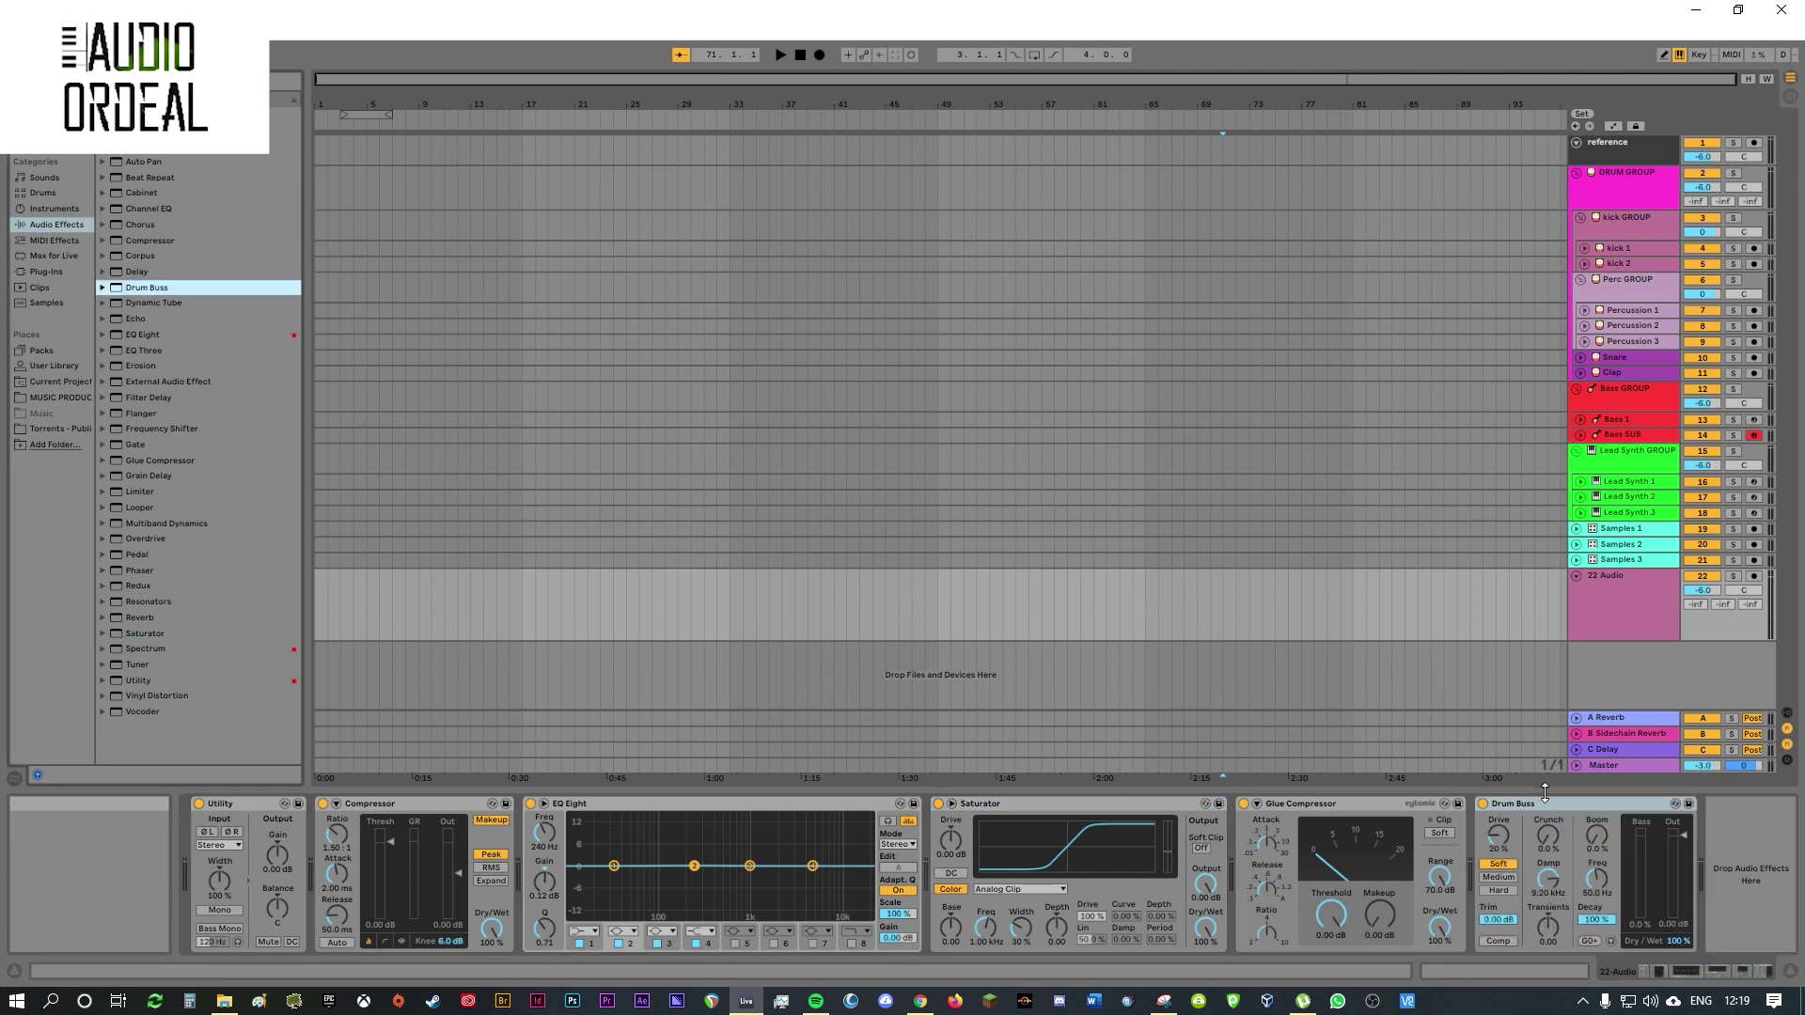
left_click_drag(1554, 804, 450, 825)
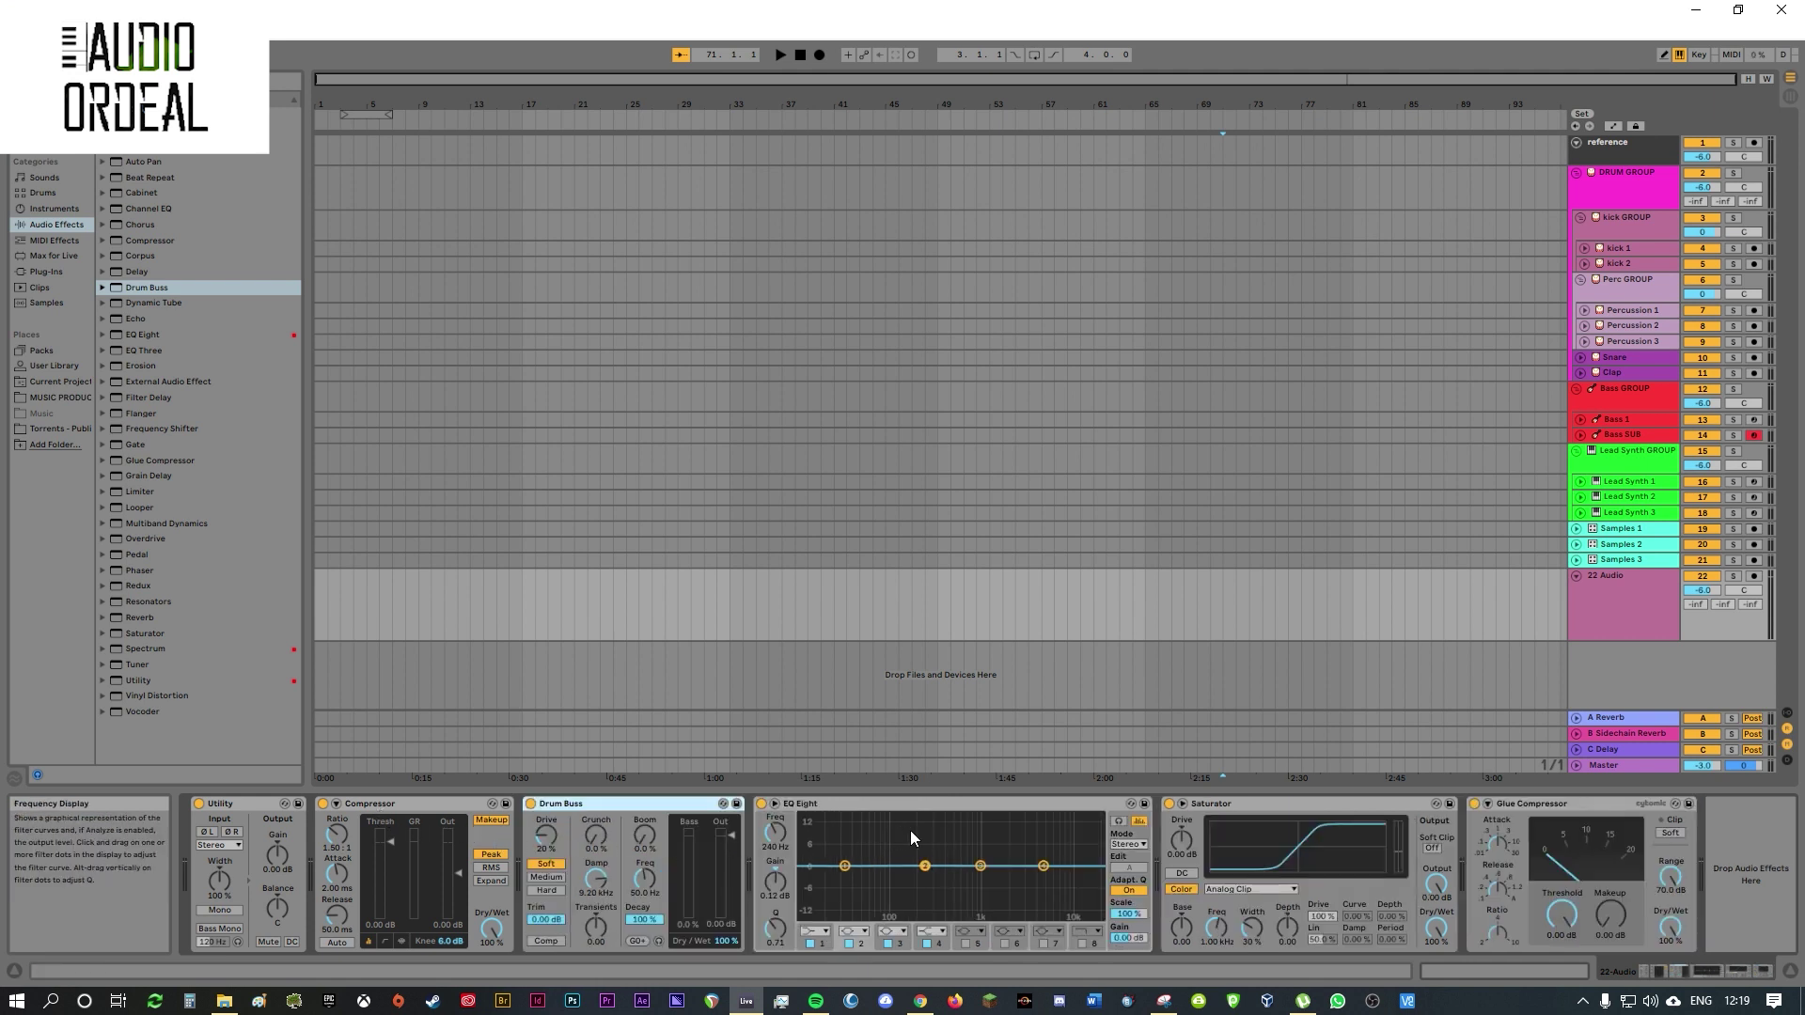
- Group all devices from the Compressor to the Glue Compressor into one Audio Effect Rack
left_click(370, 805)
left_click(1527, 805, "shift")
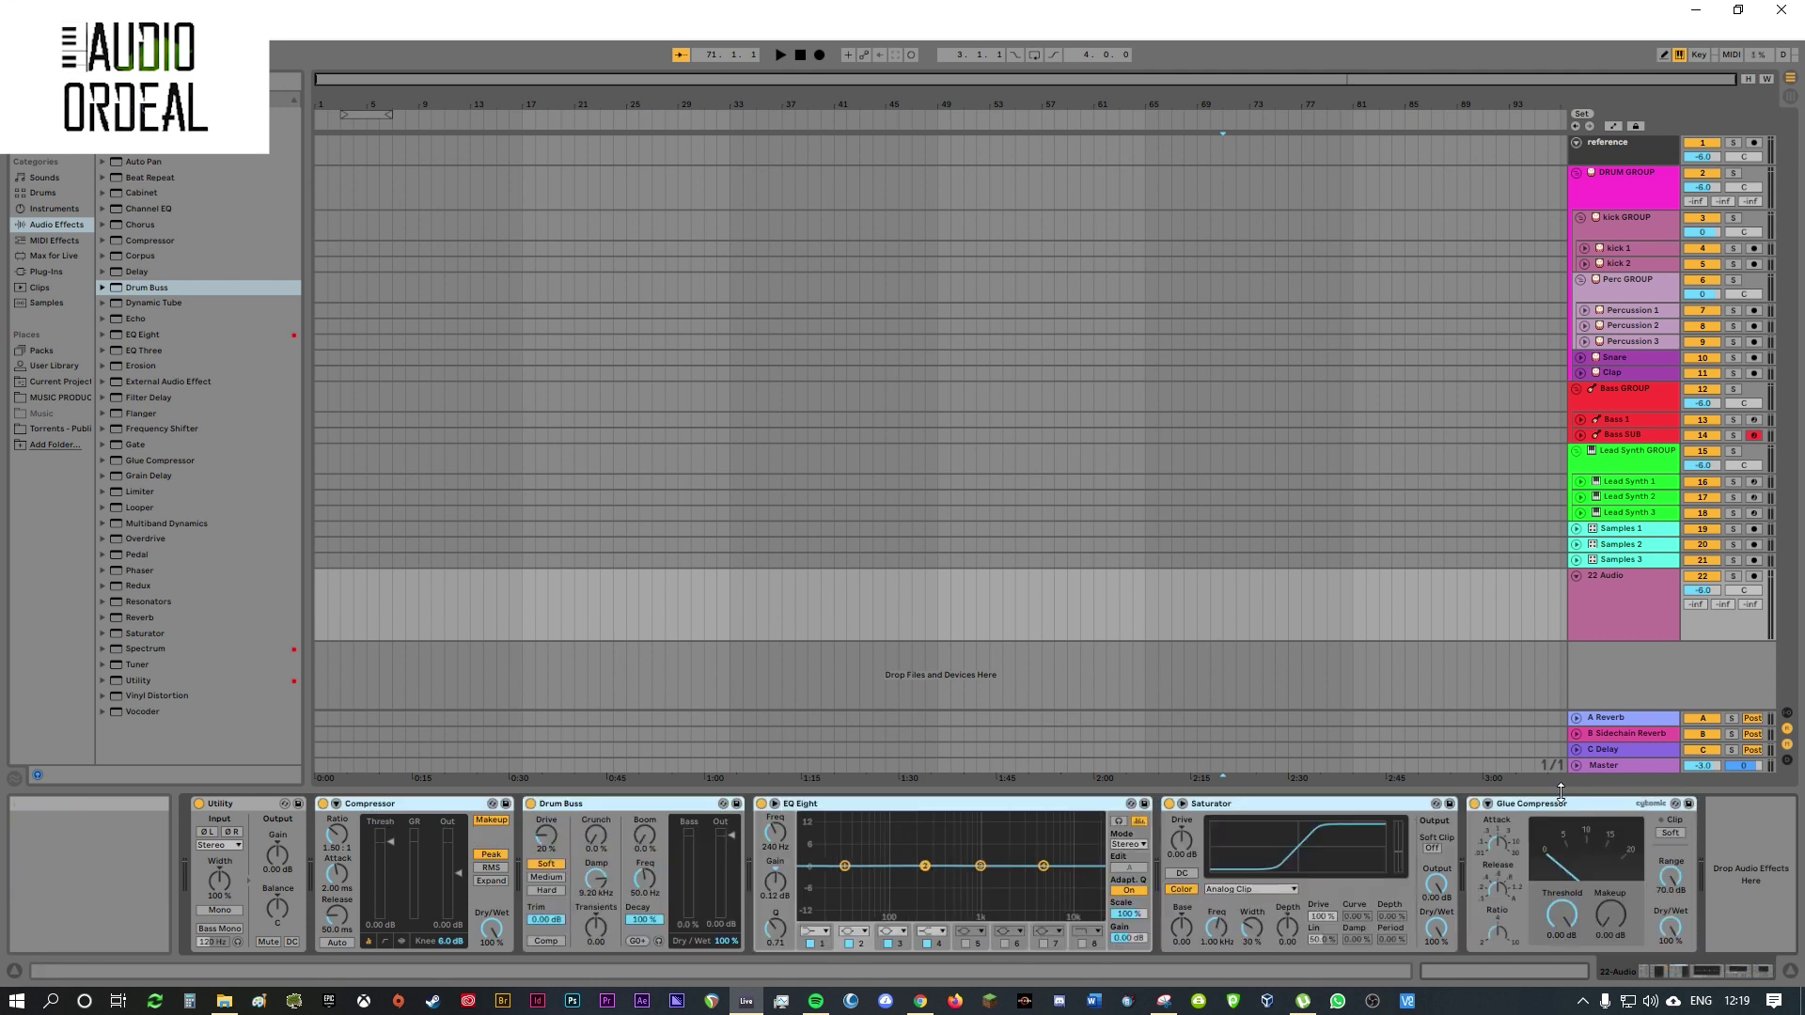
key("ctrl+g")
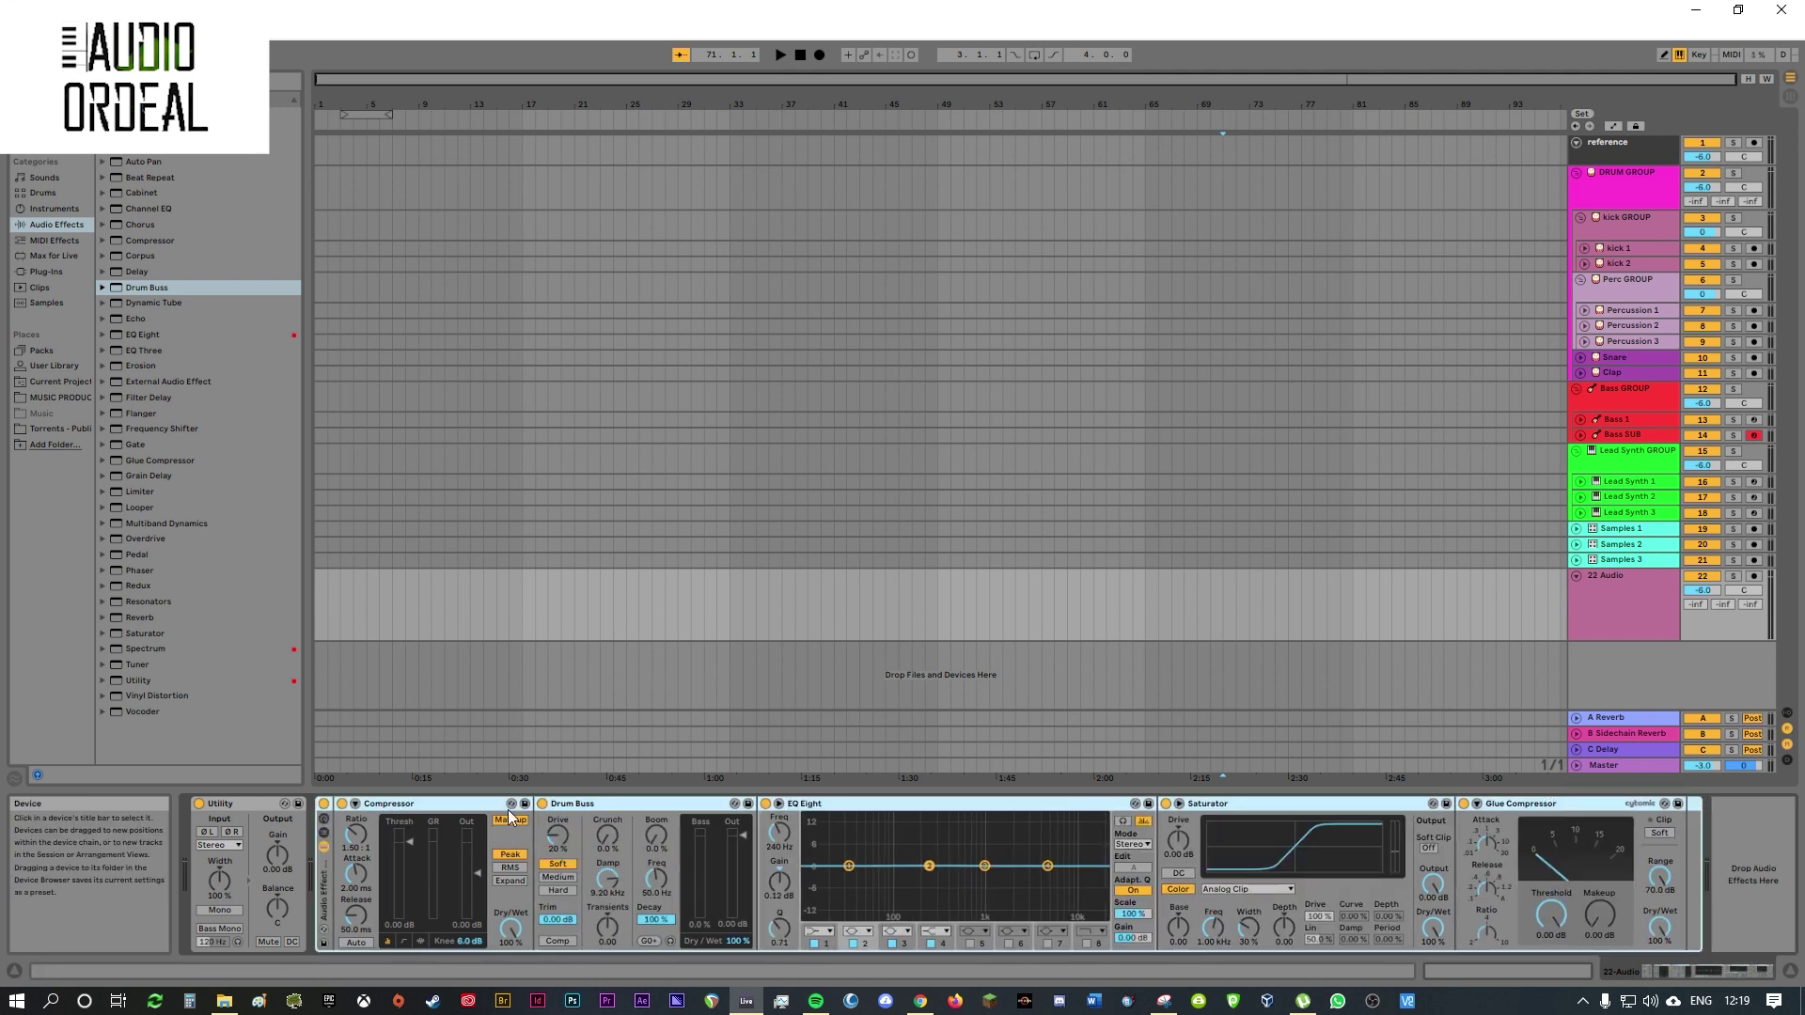
- Show the rack's macro controls and delete the Utility device in front of the rack
double_click(325, 867)
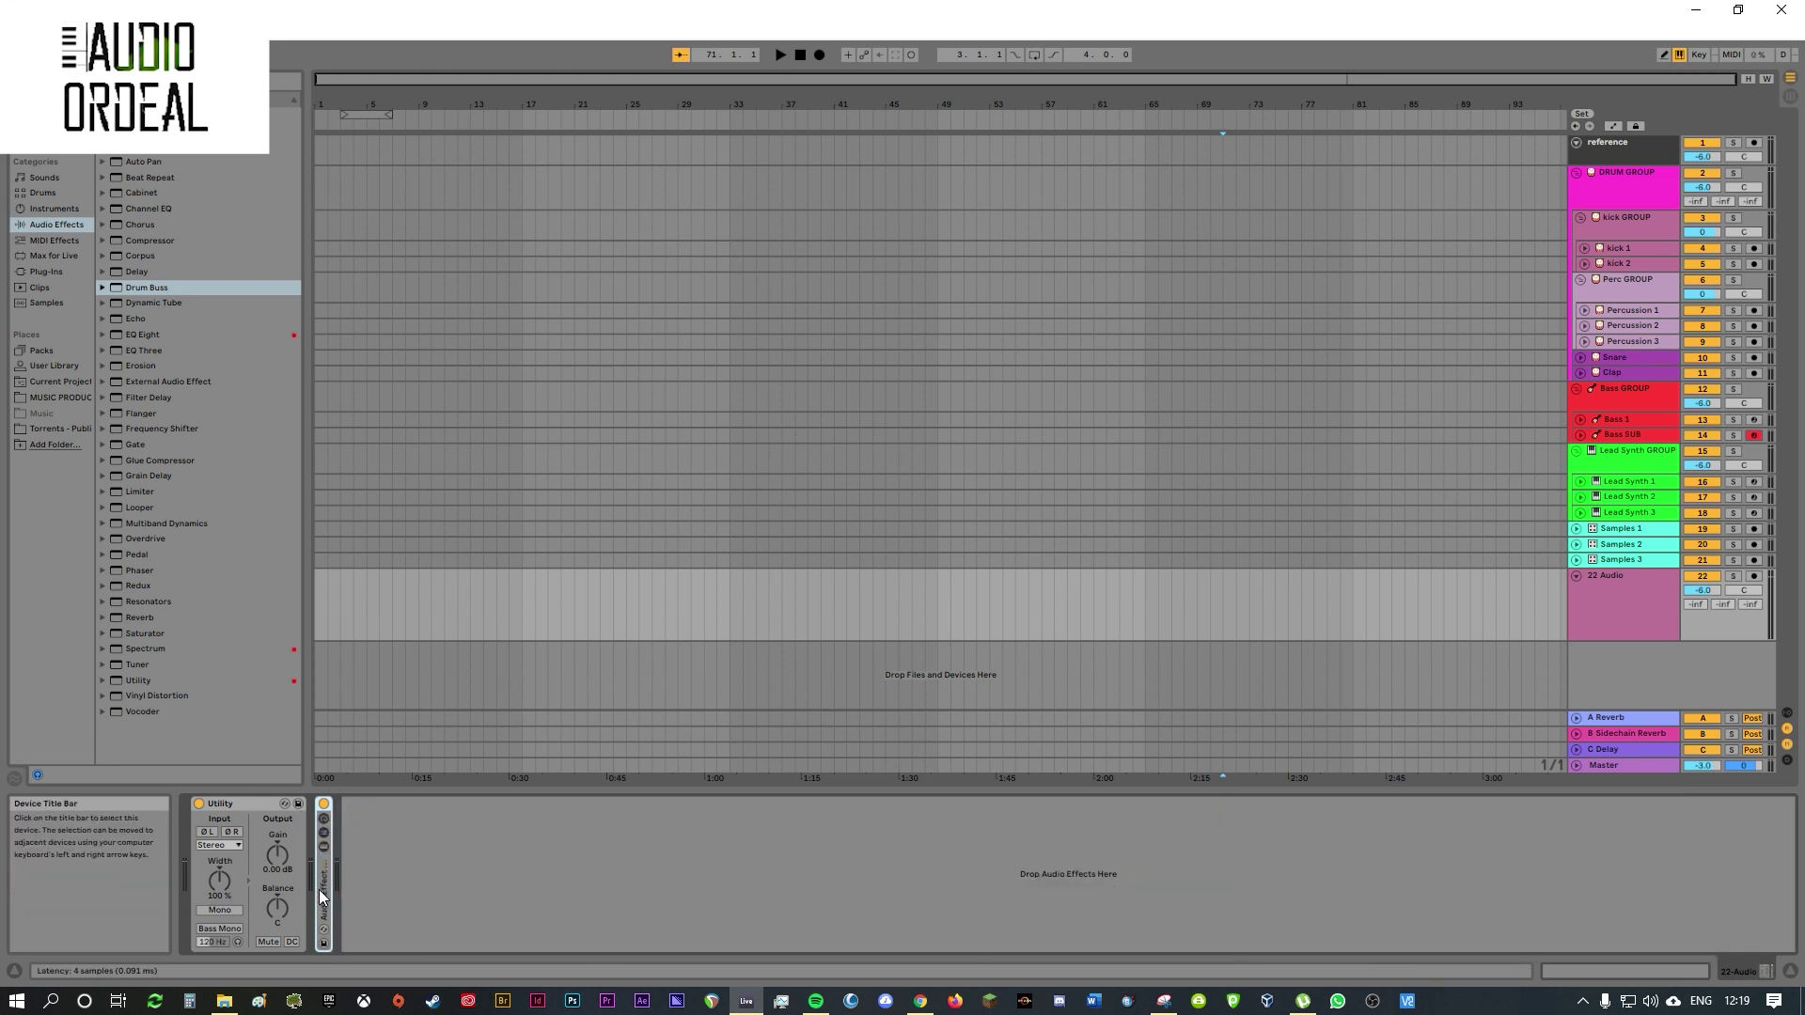
double_click(320, 884)
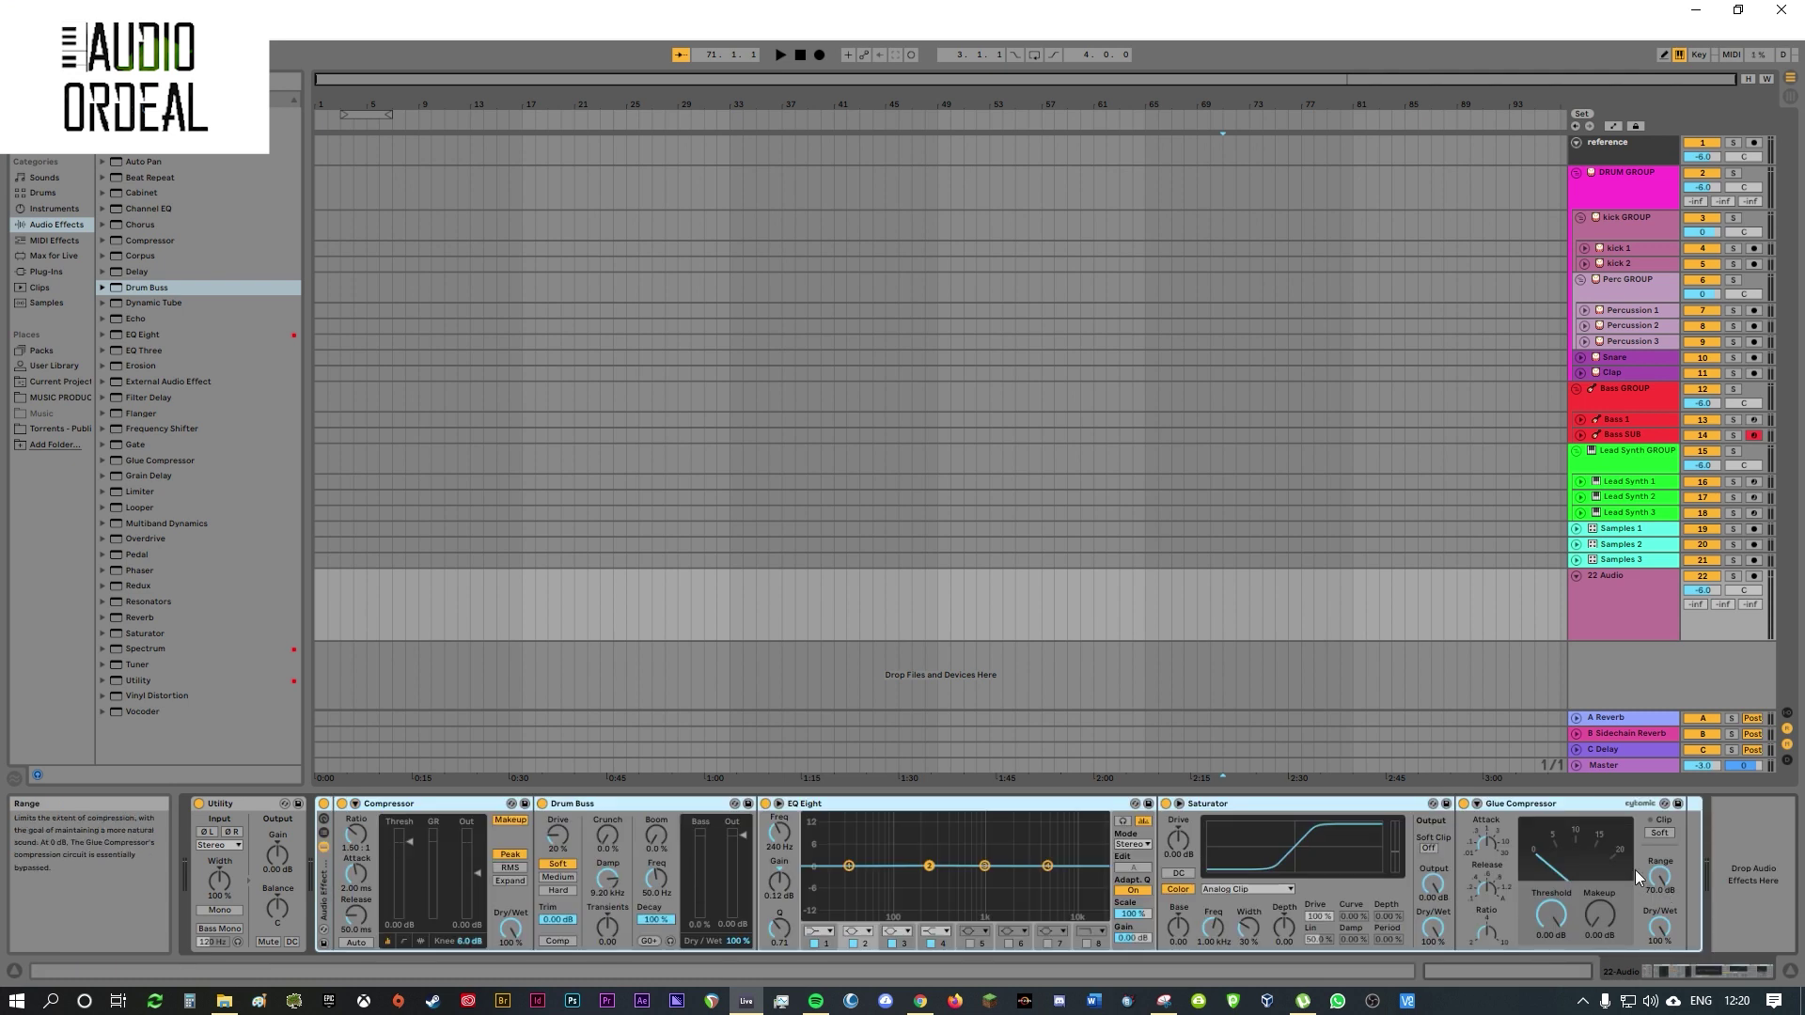
double_click(323, 884)
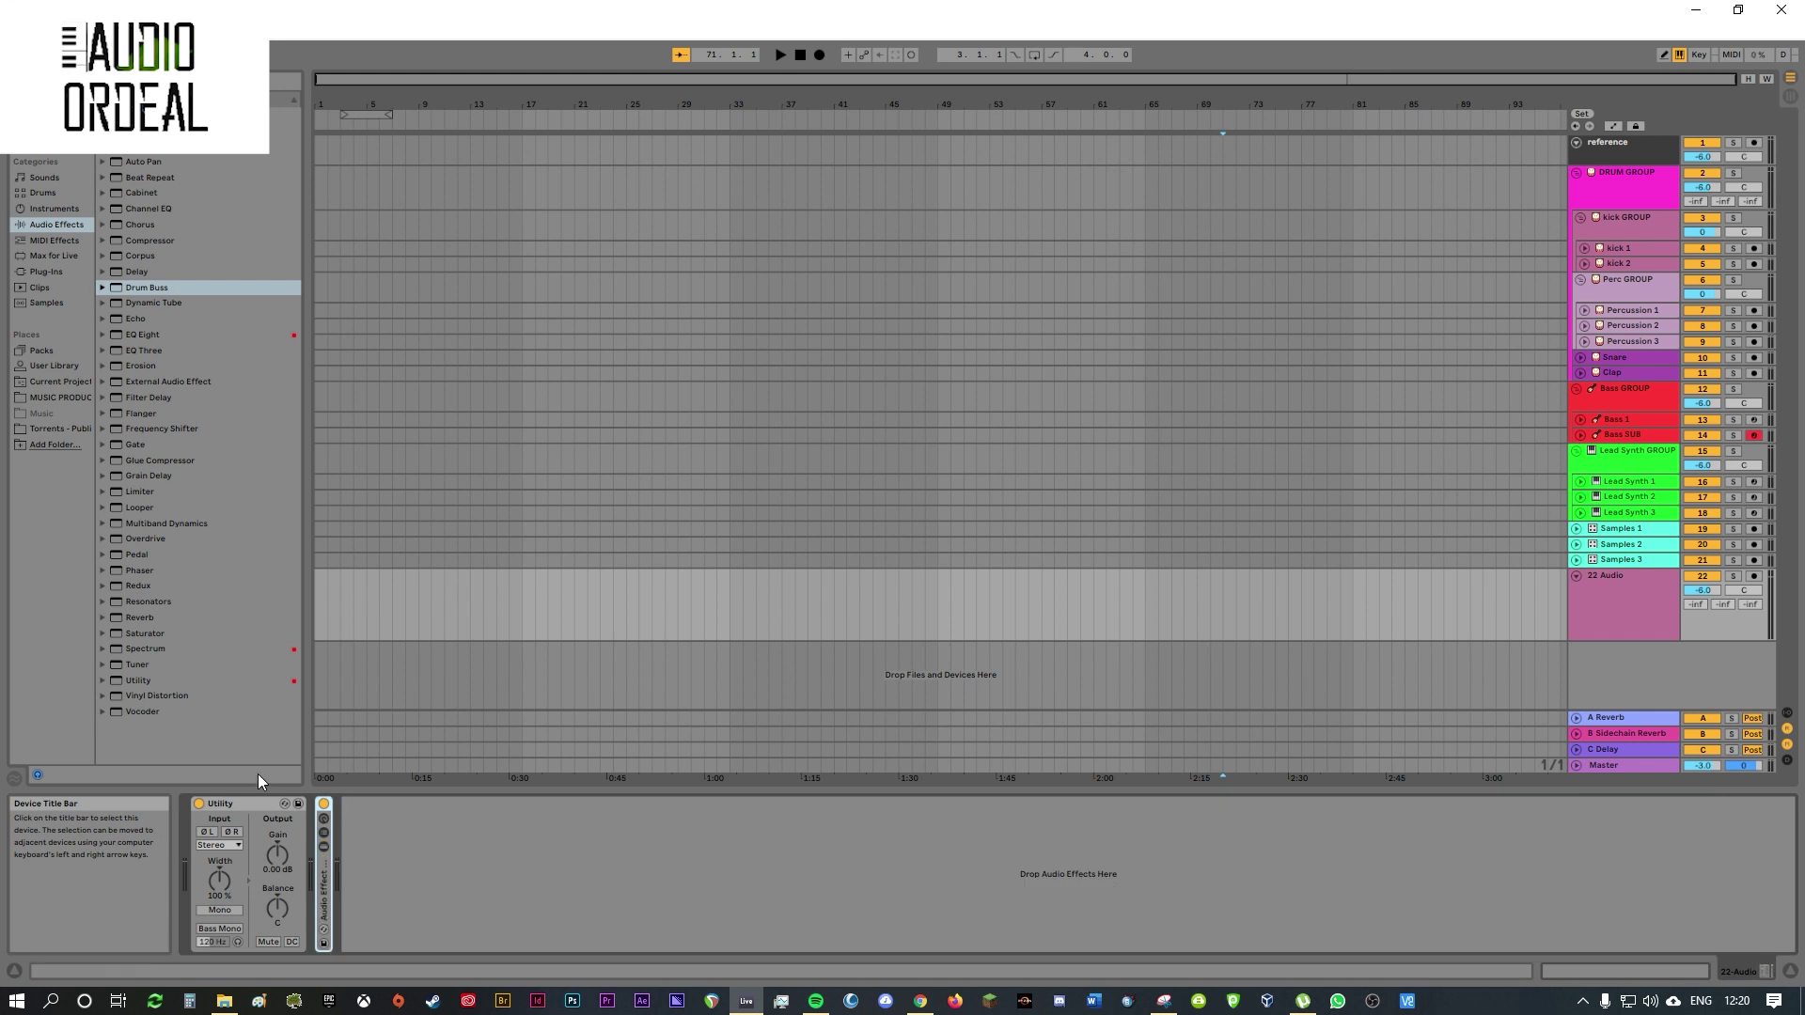
double_click(325, 884)
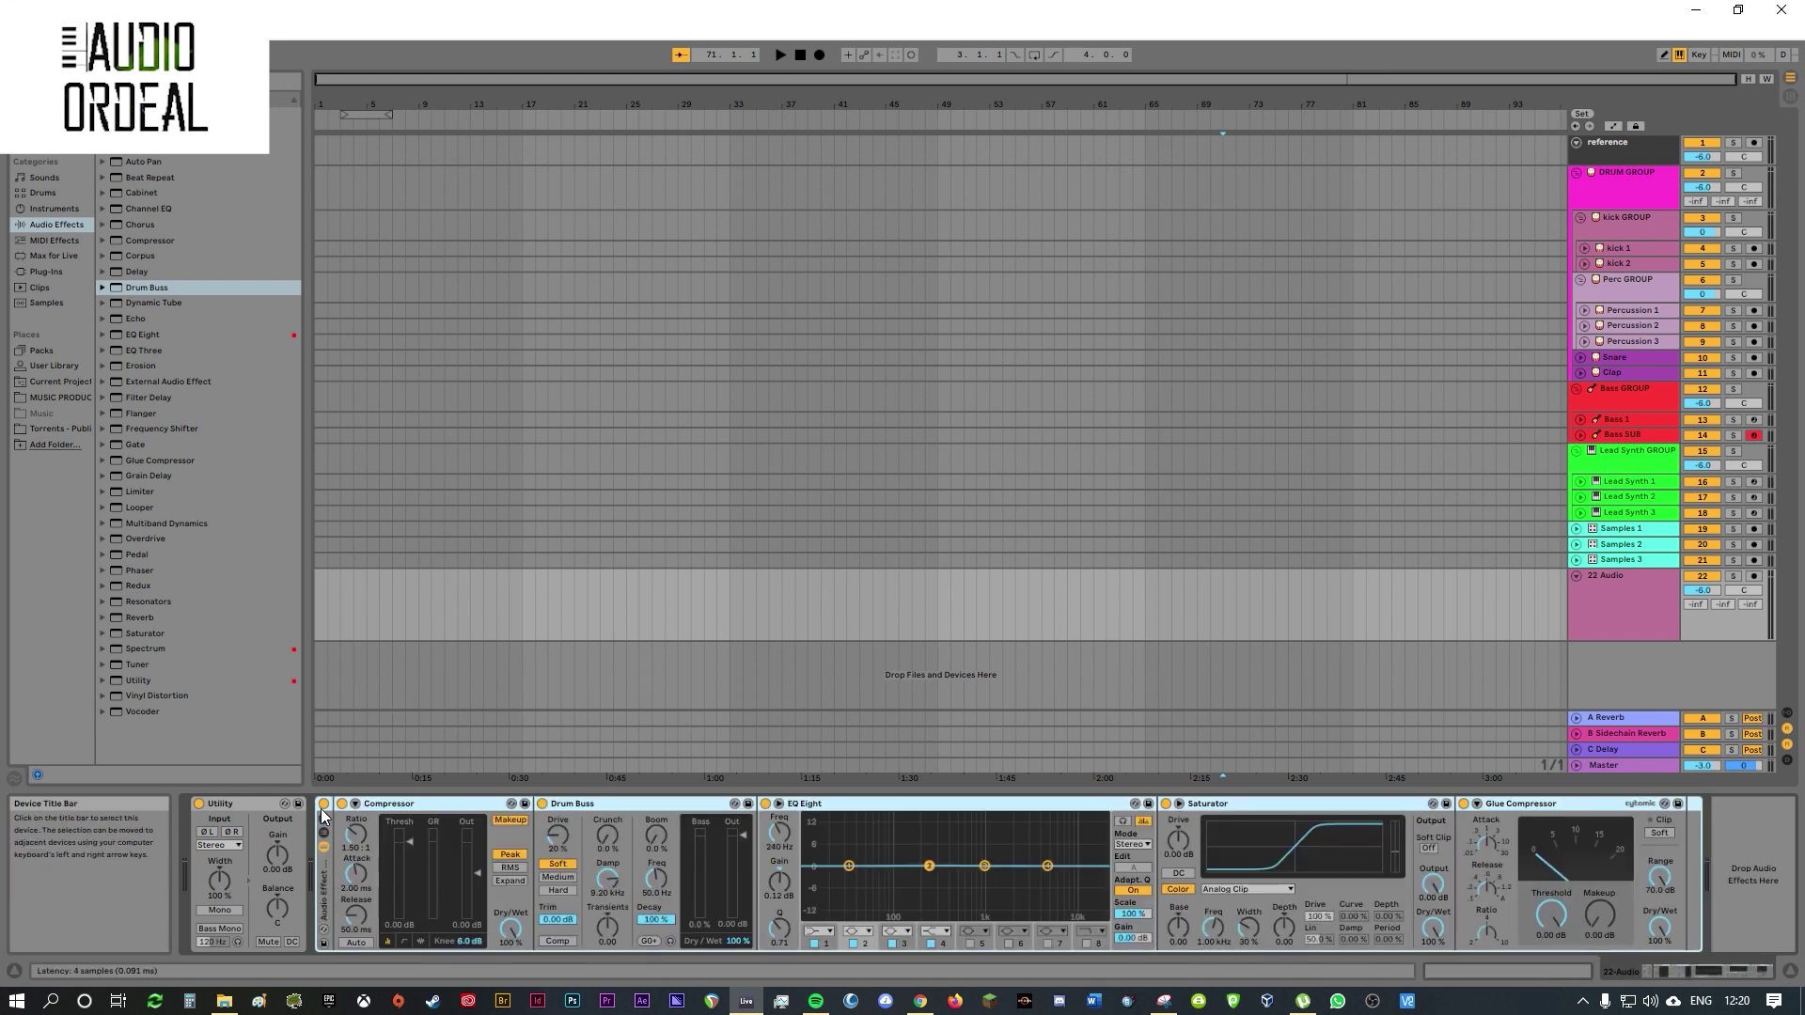
left_click(324, 818)
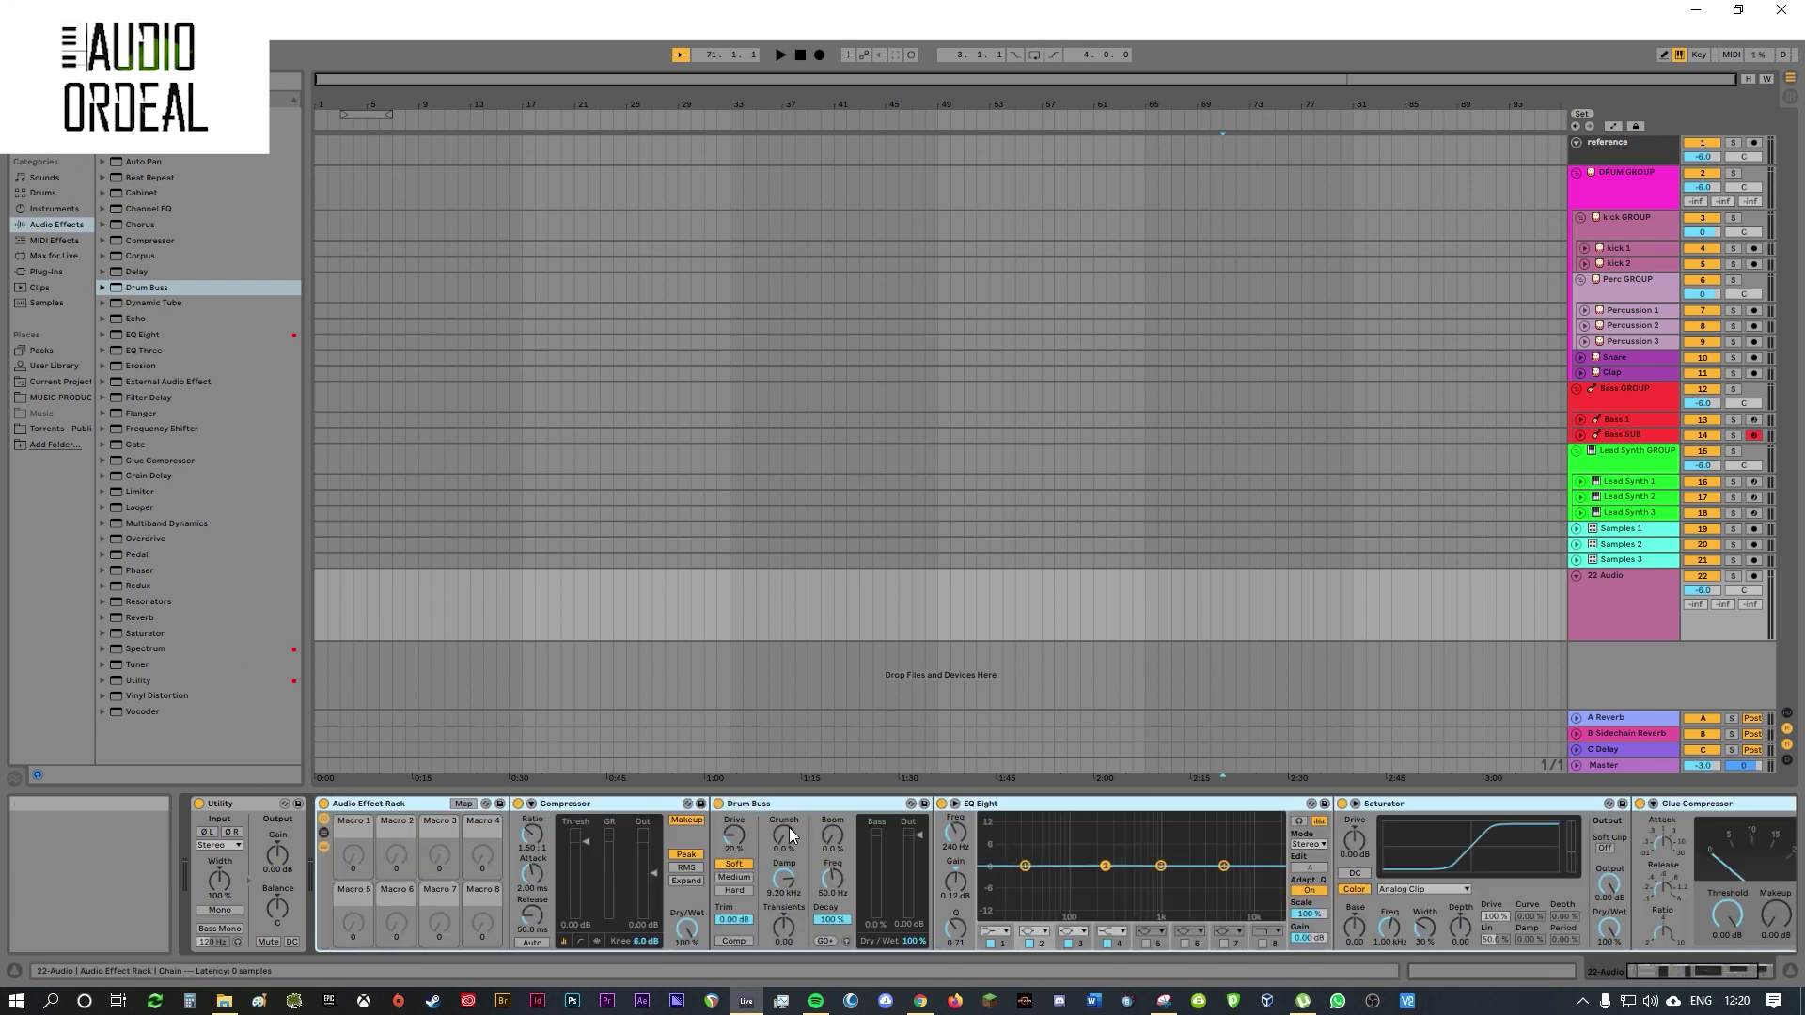
left_click(229, 803)
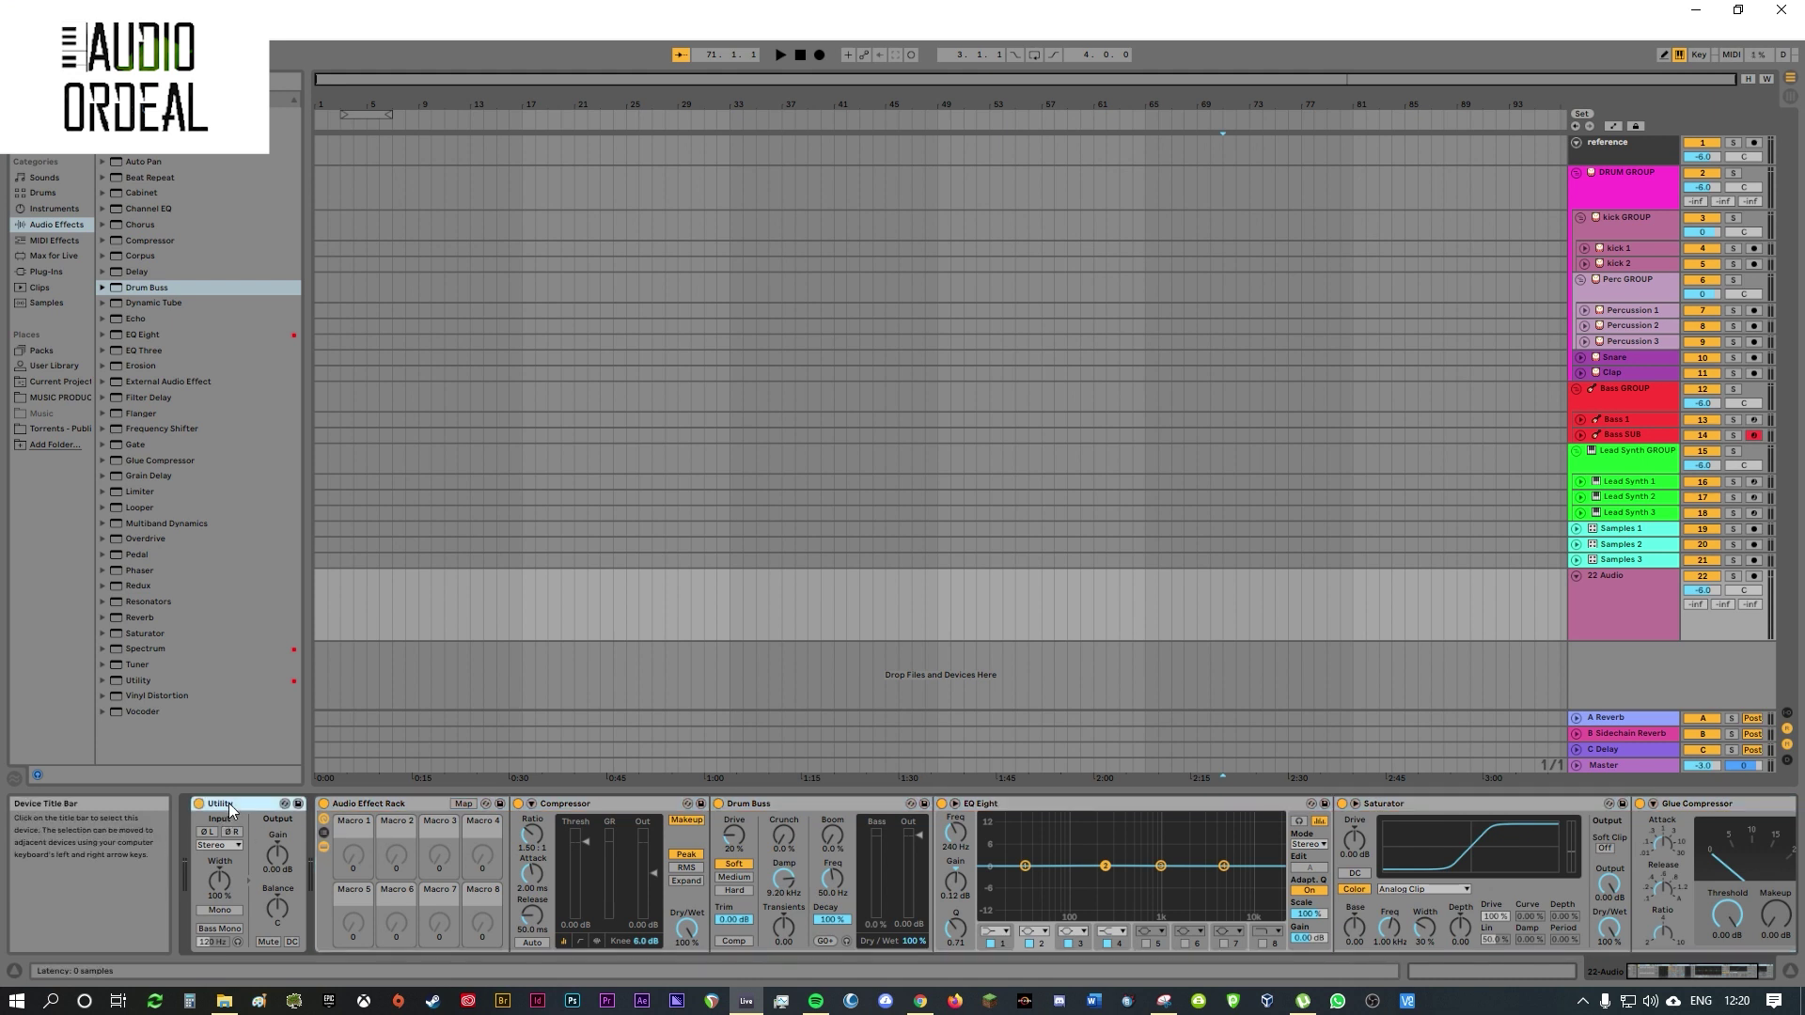
key("Delete")
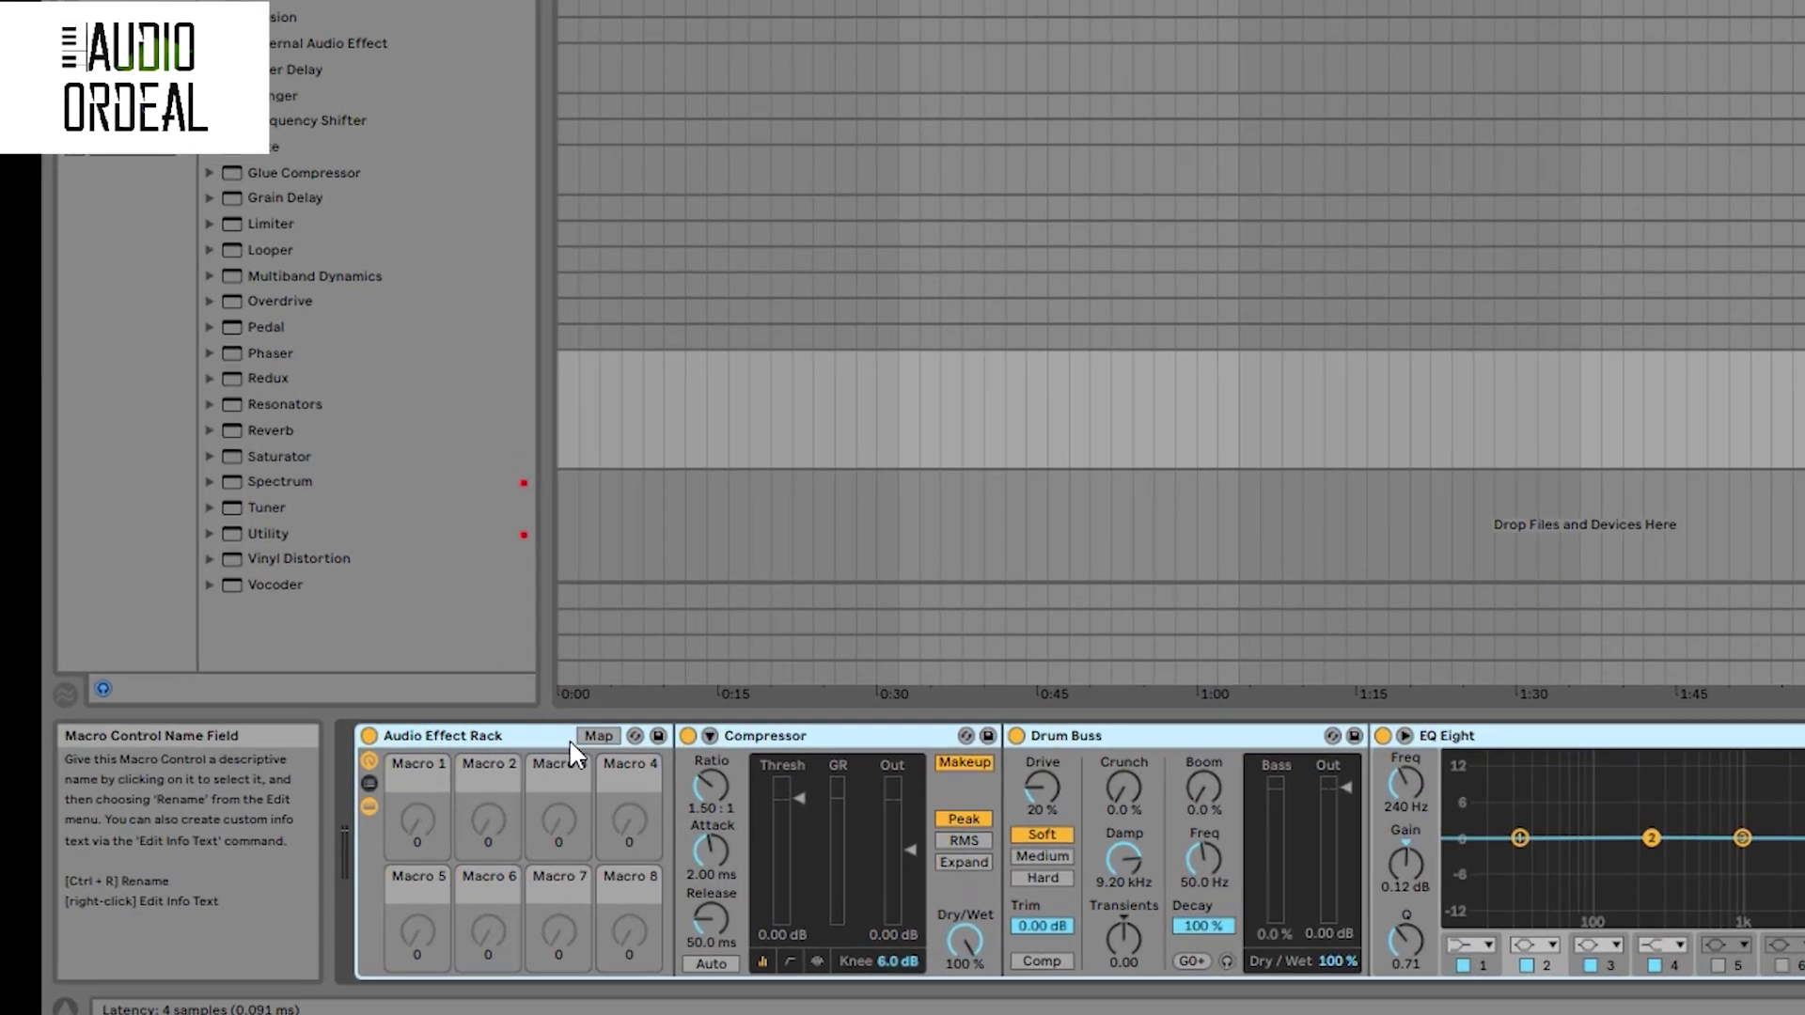
- Map the Compressor's threshold to Macro 1 of the rack and sweep the macro to test it
left_click(339, 804)
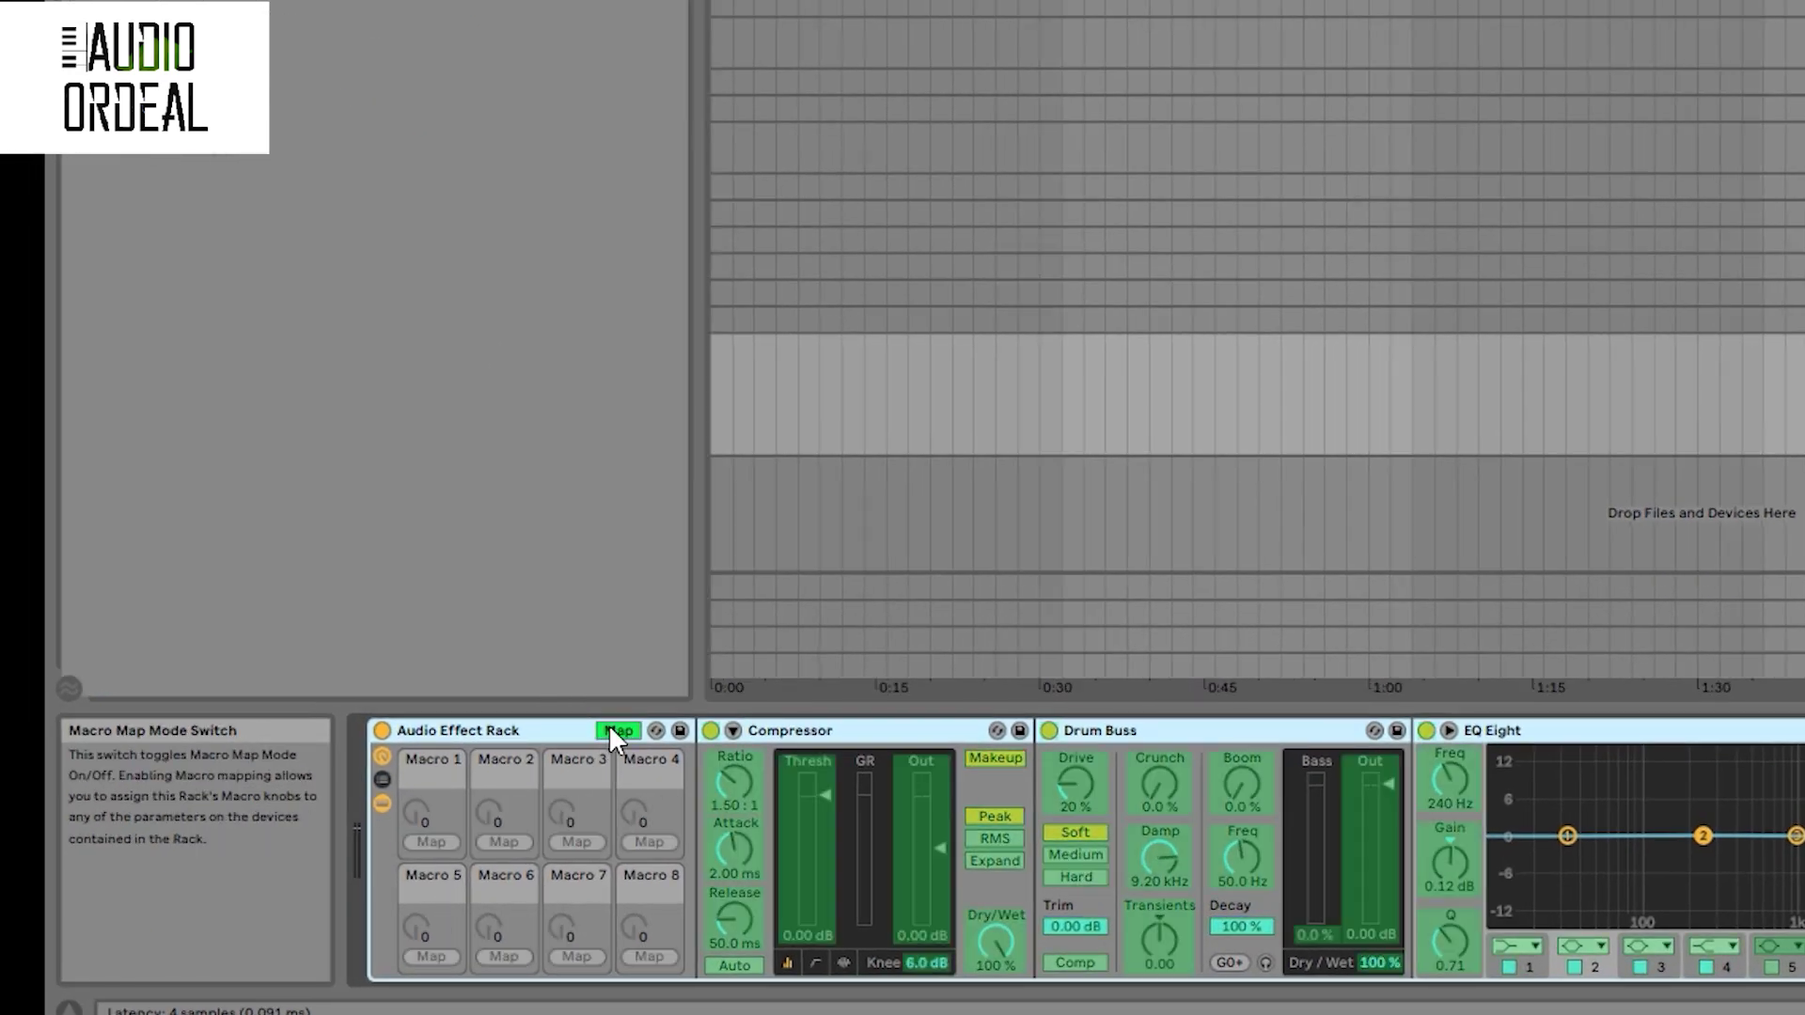
left_click(817, 807)
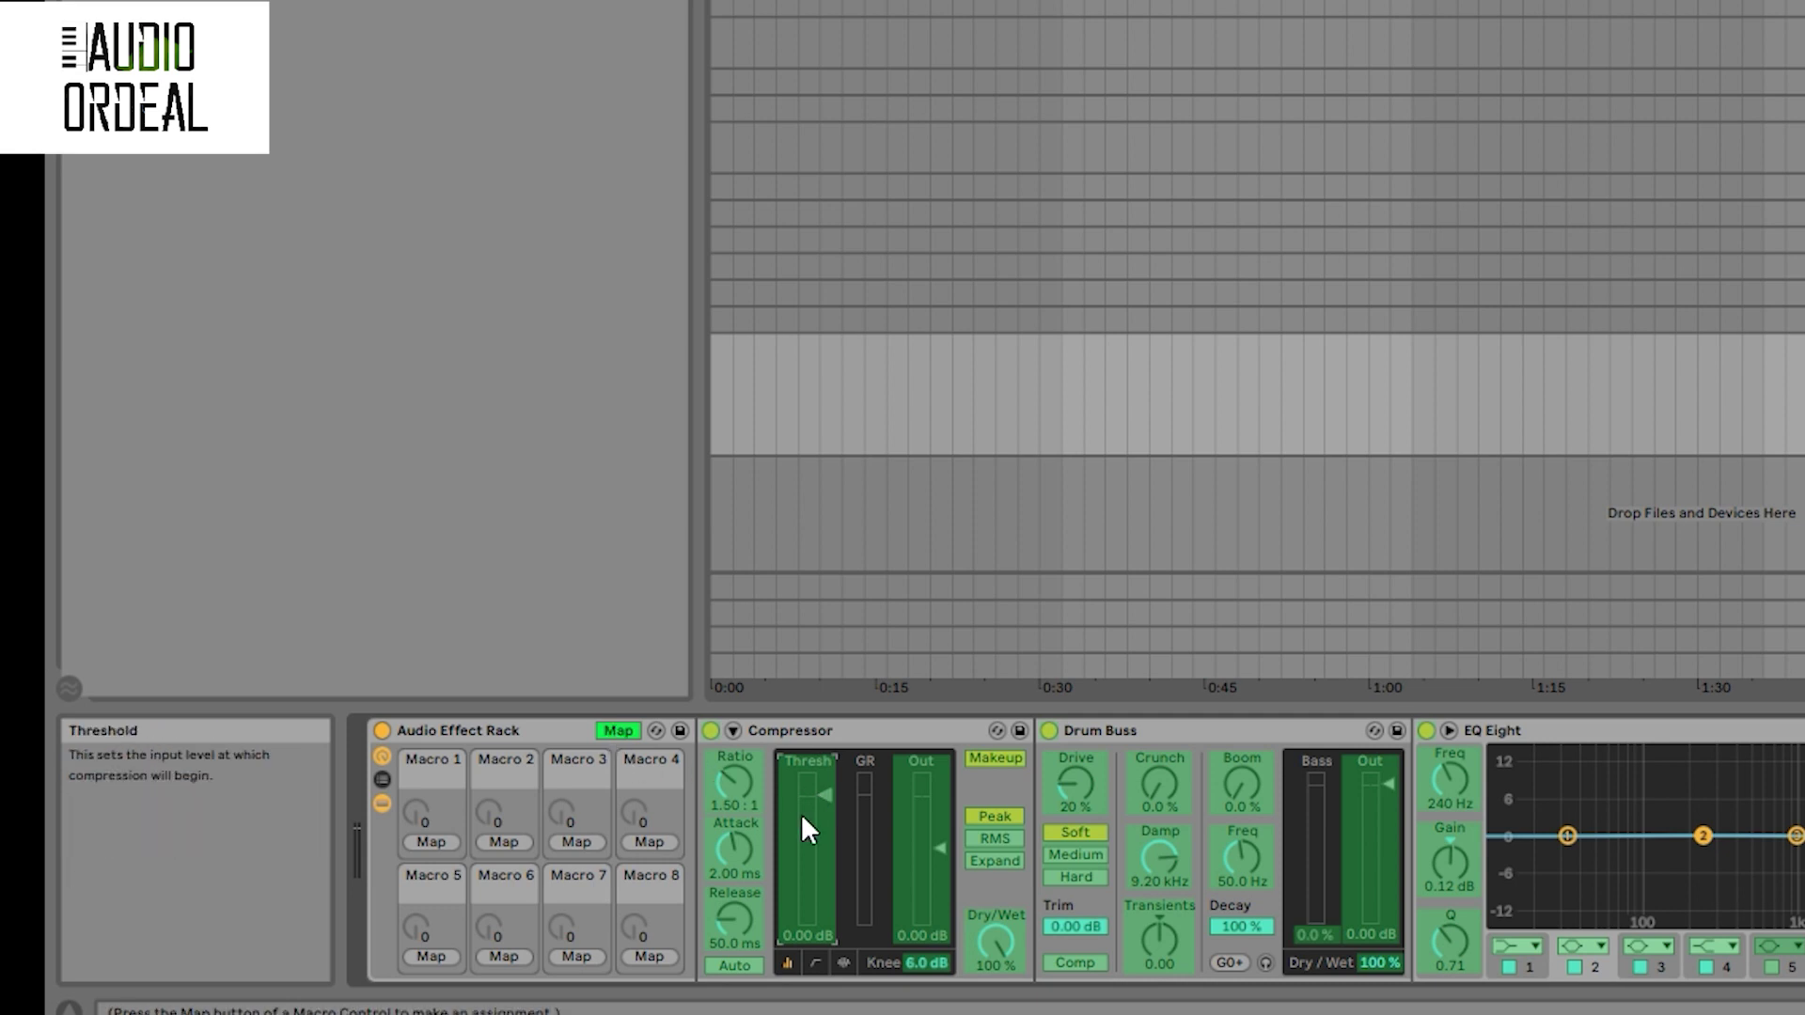
left_click(410, 837)
left_click_drag(415, 805, 374, 843)
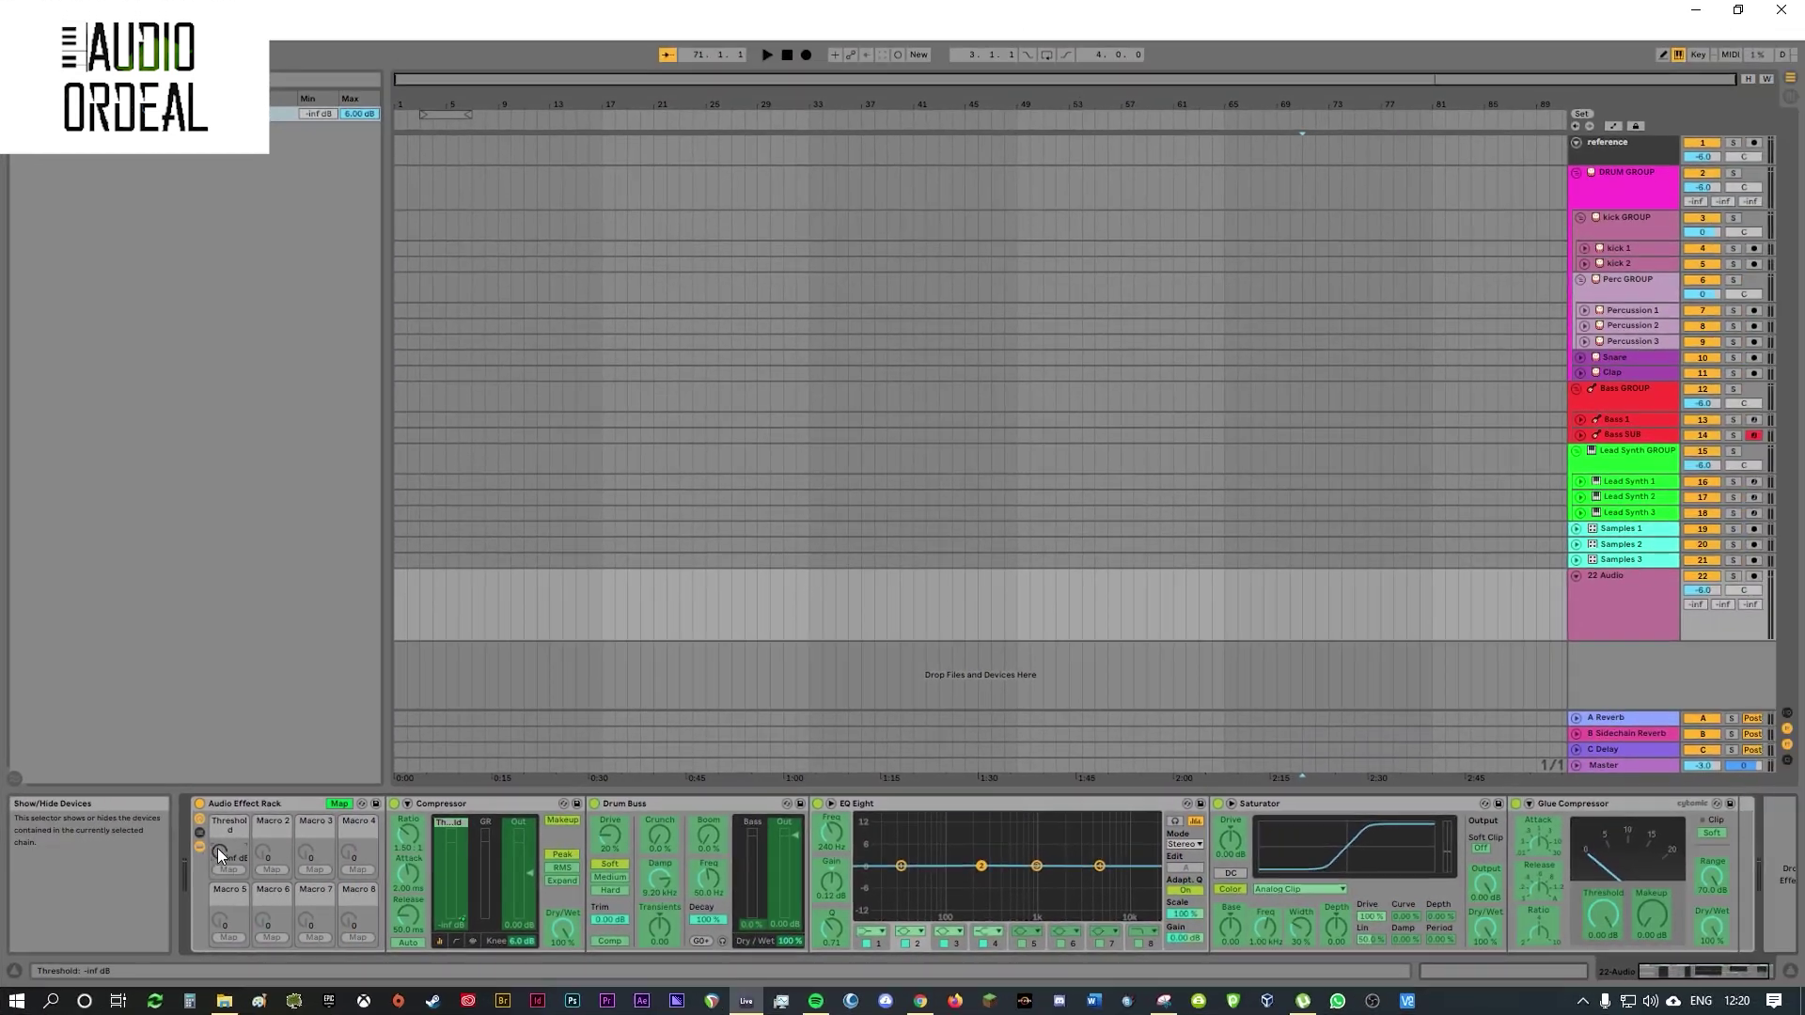
left_click_drag(217, 848, 218, 790)
left_click_drag(219, 852, 219, 916)
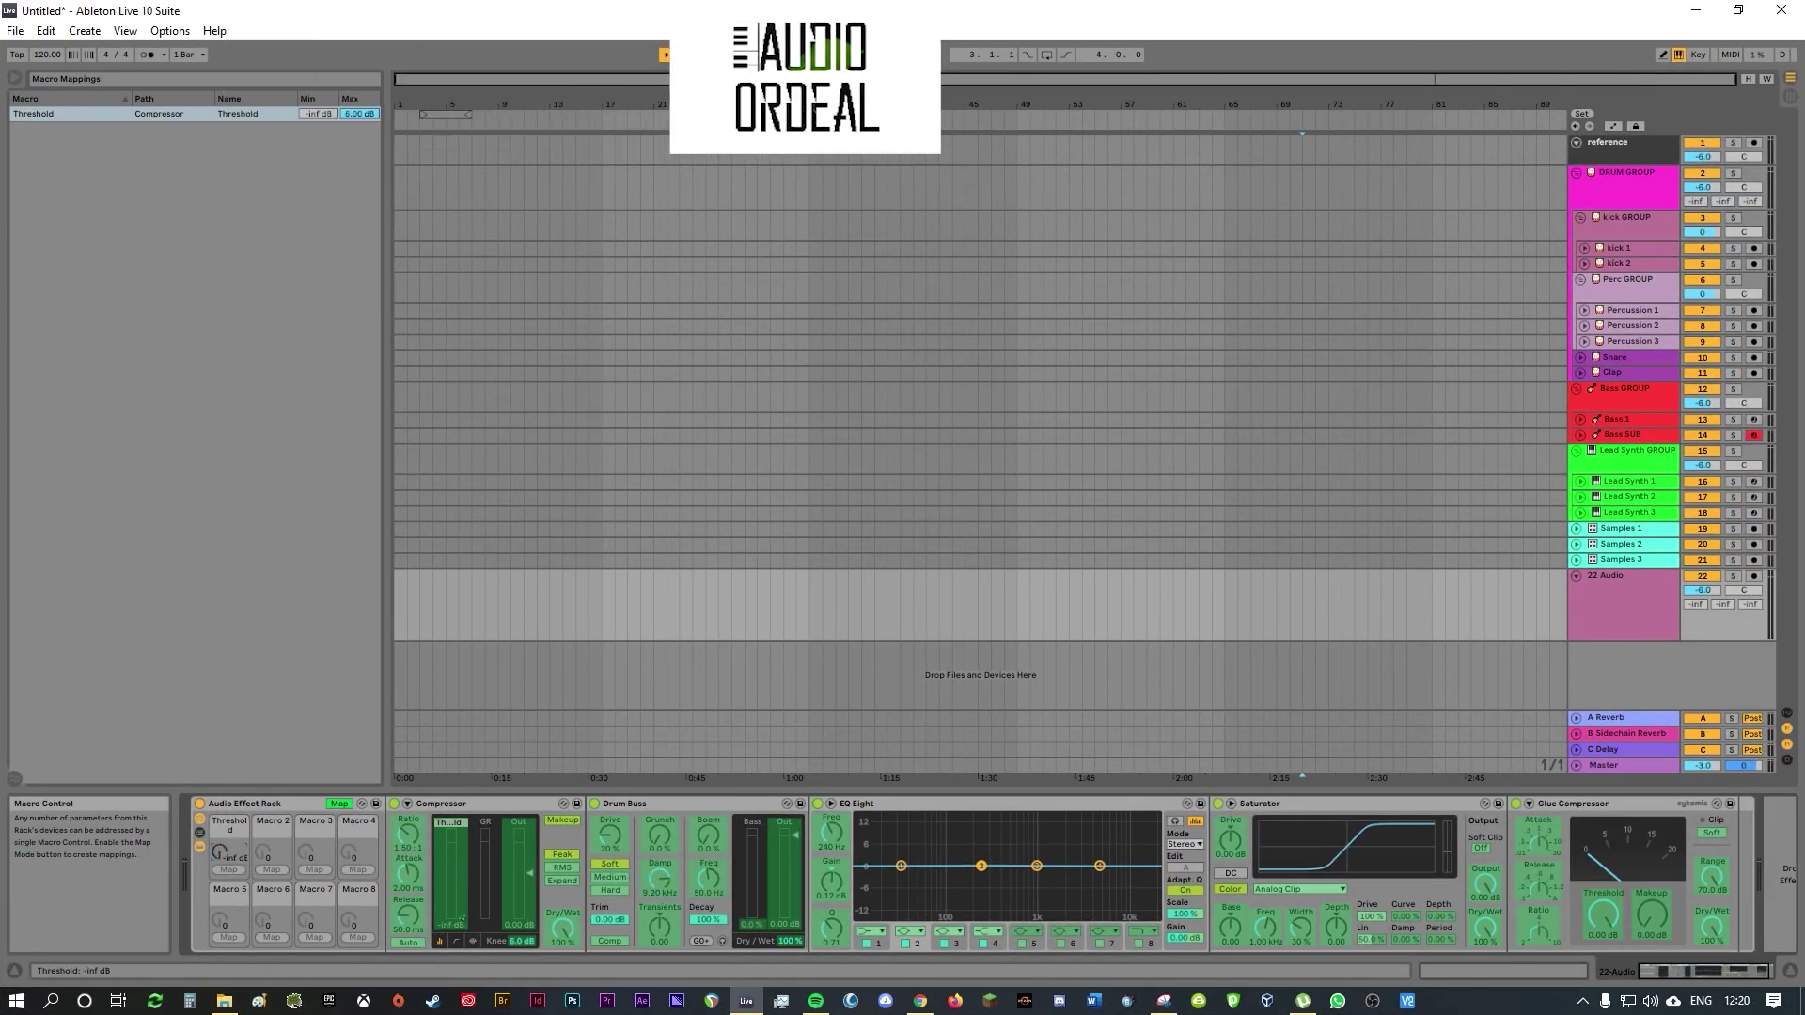
- Set the Threshold macro mapping's range to a minimum of 0 dB and a maximum of -15 dB
left_click(307, 117)
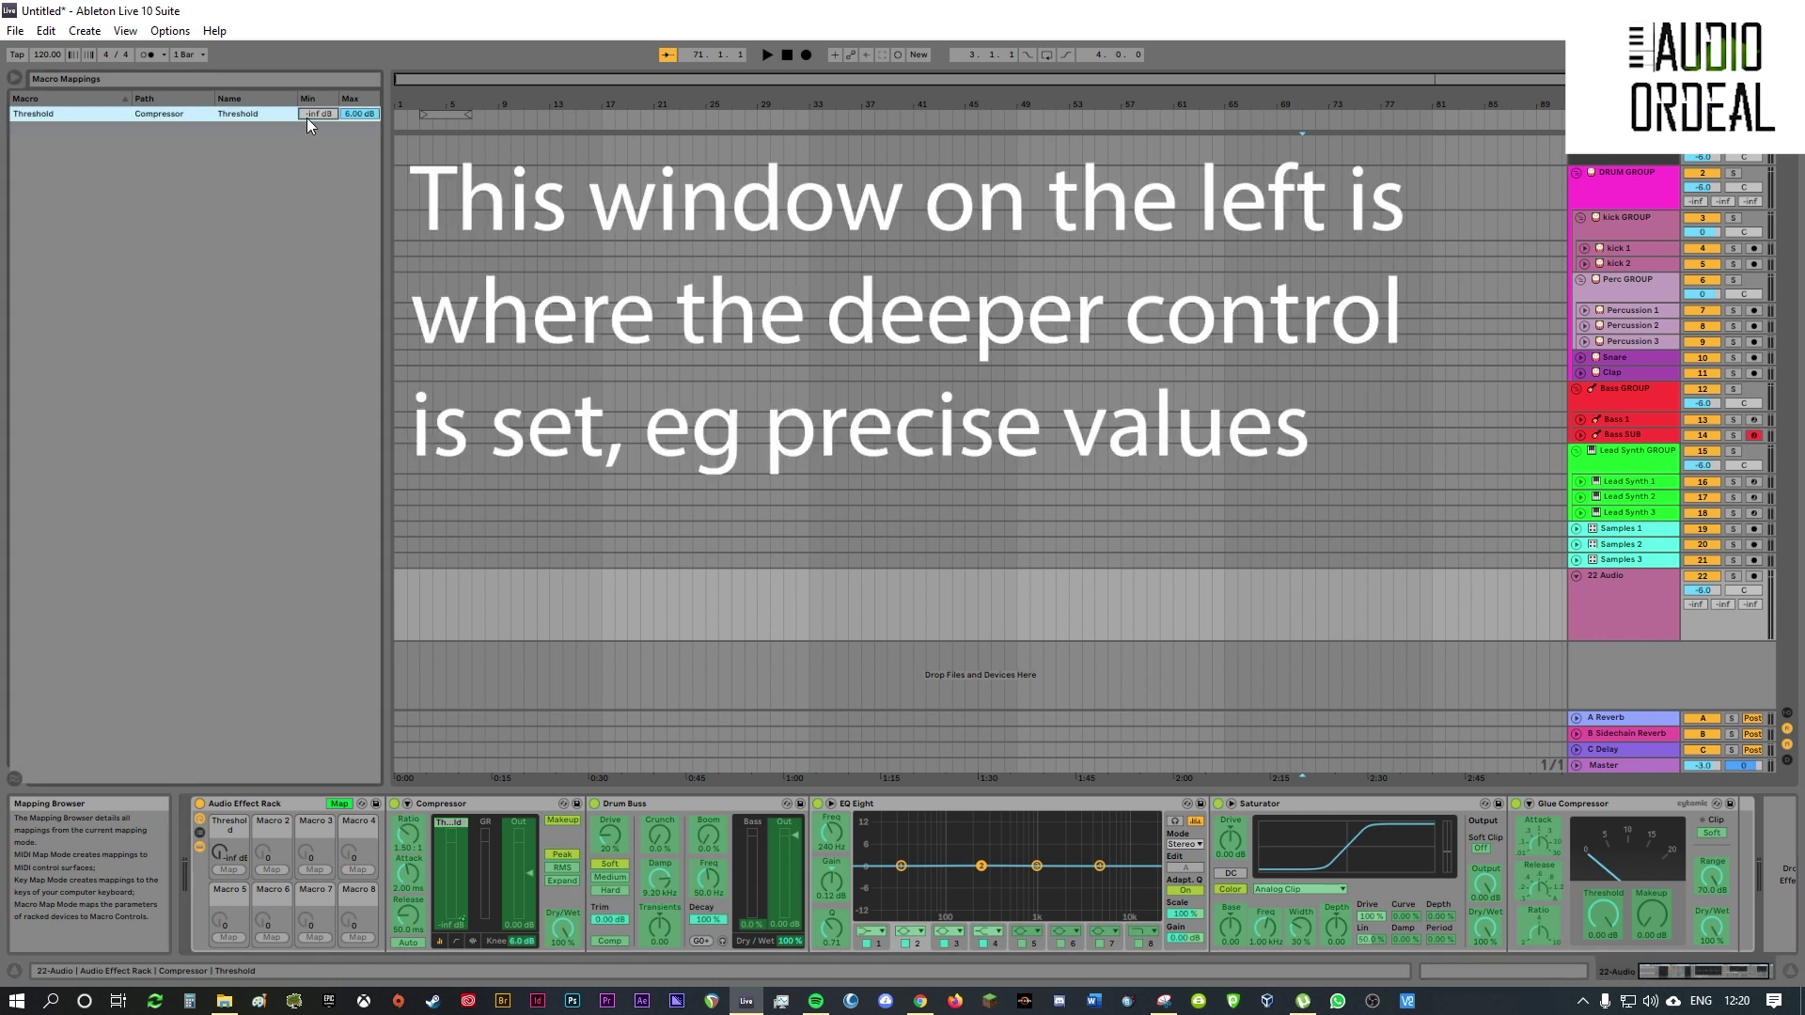
type("0")
key("Return")
left_click(359, 115)
type("-15")
key("Return")
- Turn the Threshold macro to -15 dB, leave macro mapping mode, and return the macro to 0 dB
mouse_move(222, 851)
left_mouse_down()
mouse_move(222, 832)
mouse_move(222, 867)
left_mouse_up()
left_click(337, 801)
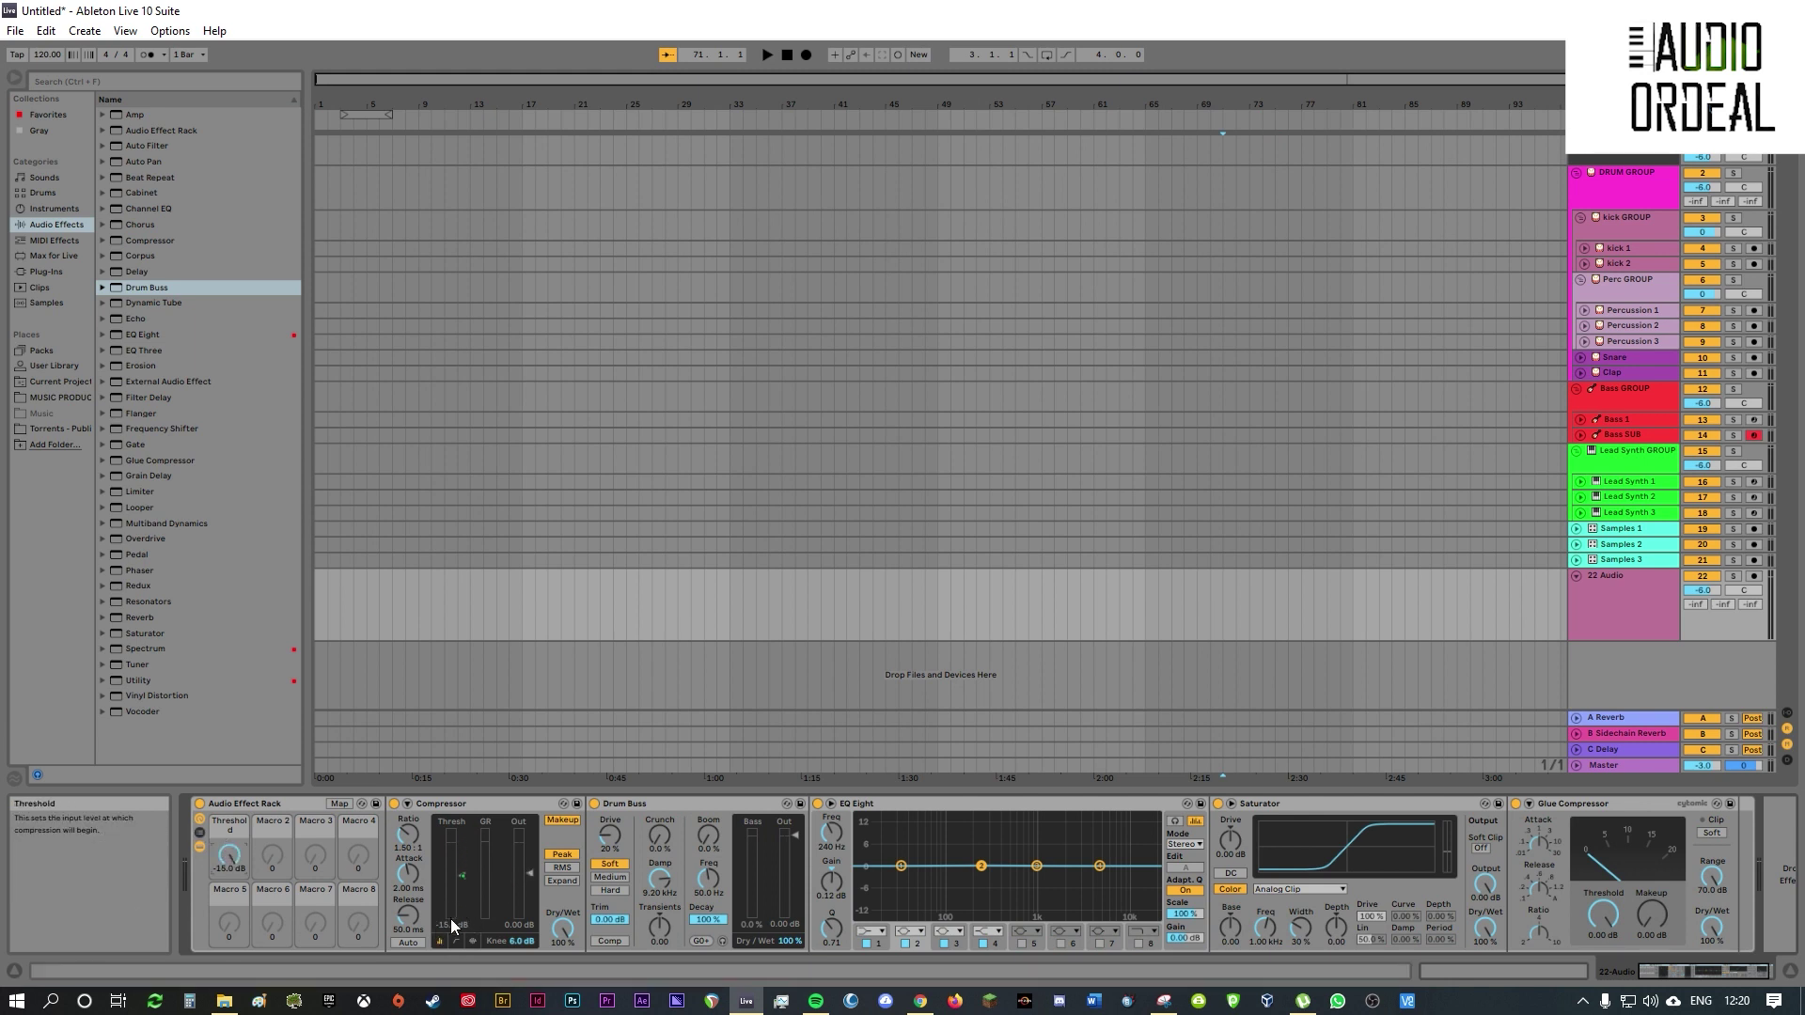
left_click_drag(228, 856, 233, 836)
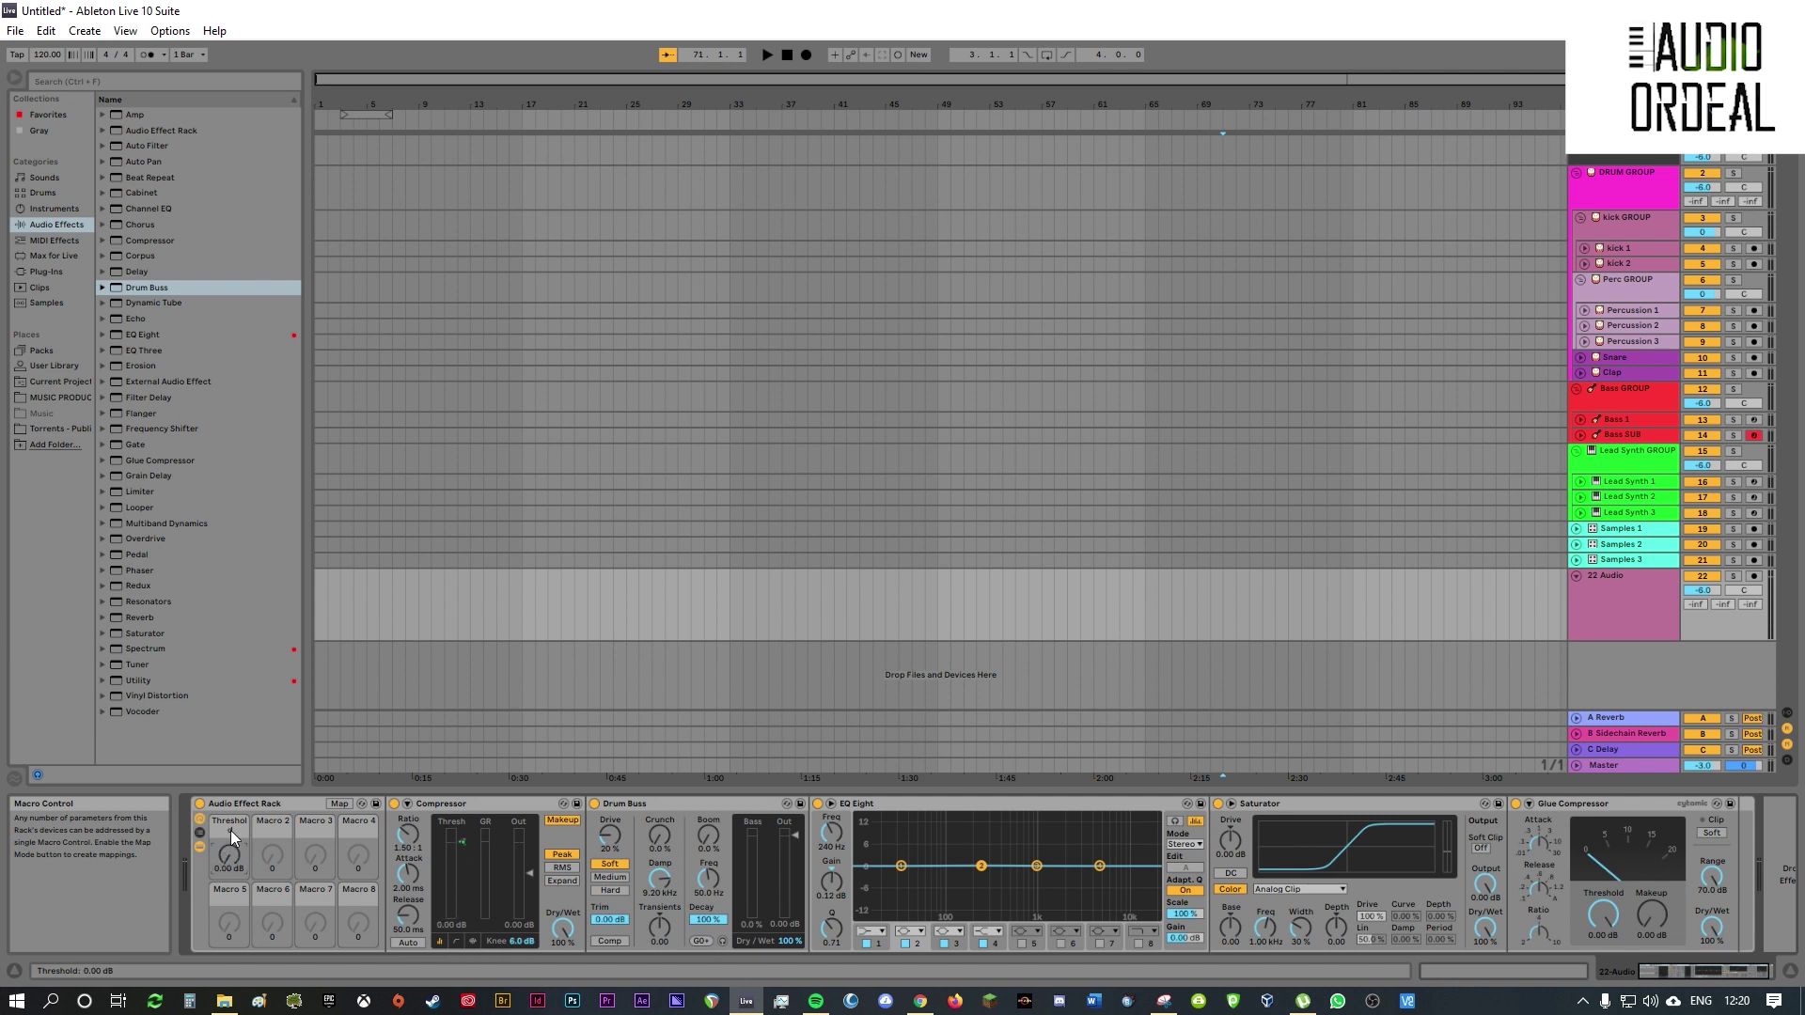
- Rename the rack's Threshold macro to "Comp" and leave its value at 0 dB
left_click(233, 821)
key("ctrl+r")
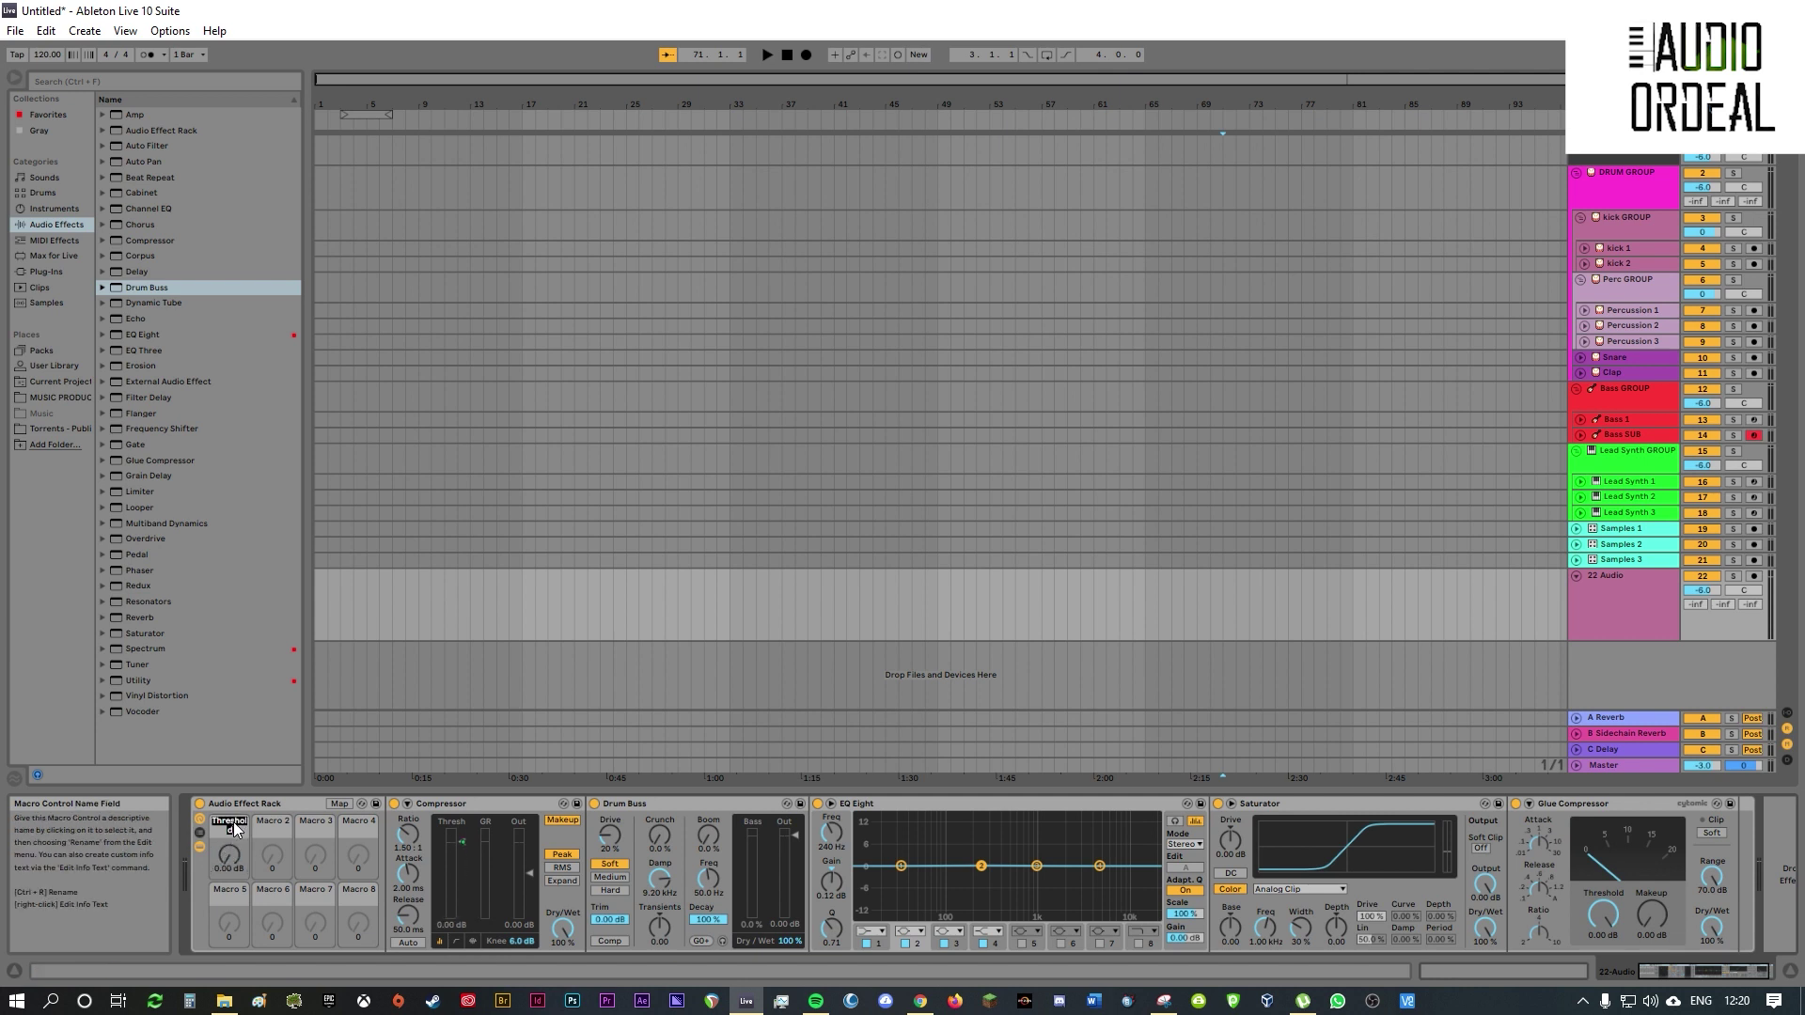
type("Comp")
key("Return")
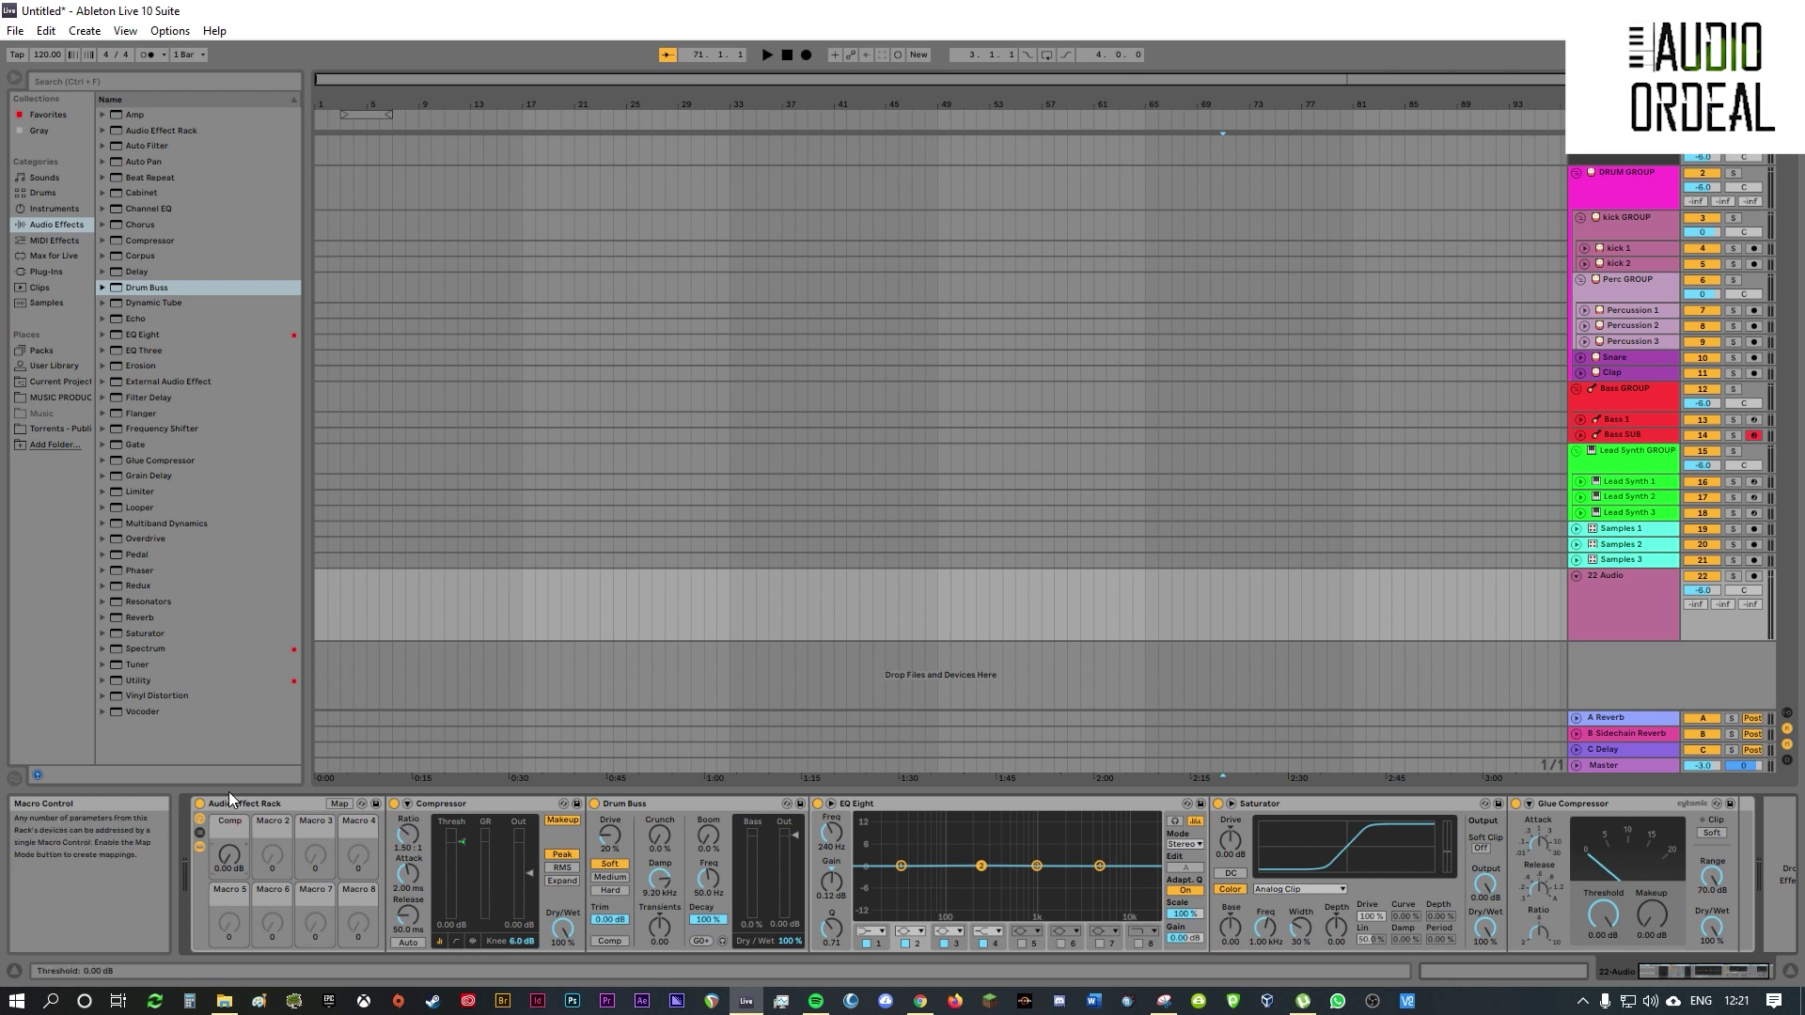
mouse_move(237, 848)
left_mouse_down()
mouse_move(233, 829)
mouse_move(233, 855)
left_mouse_up()
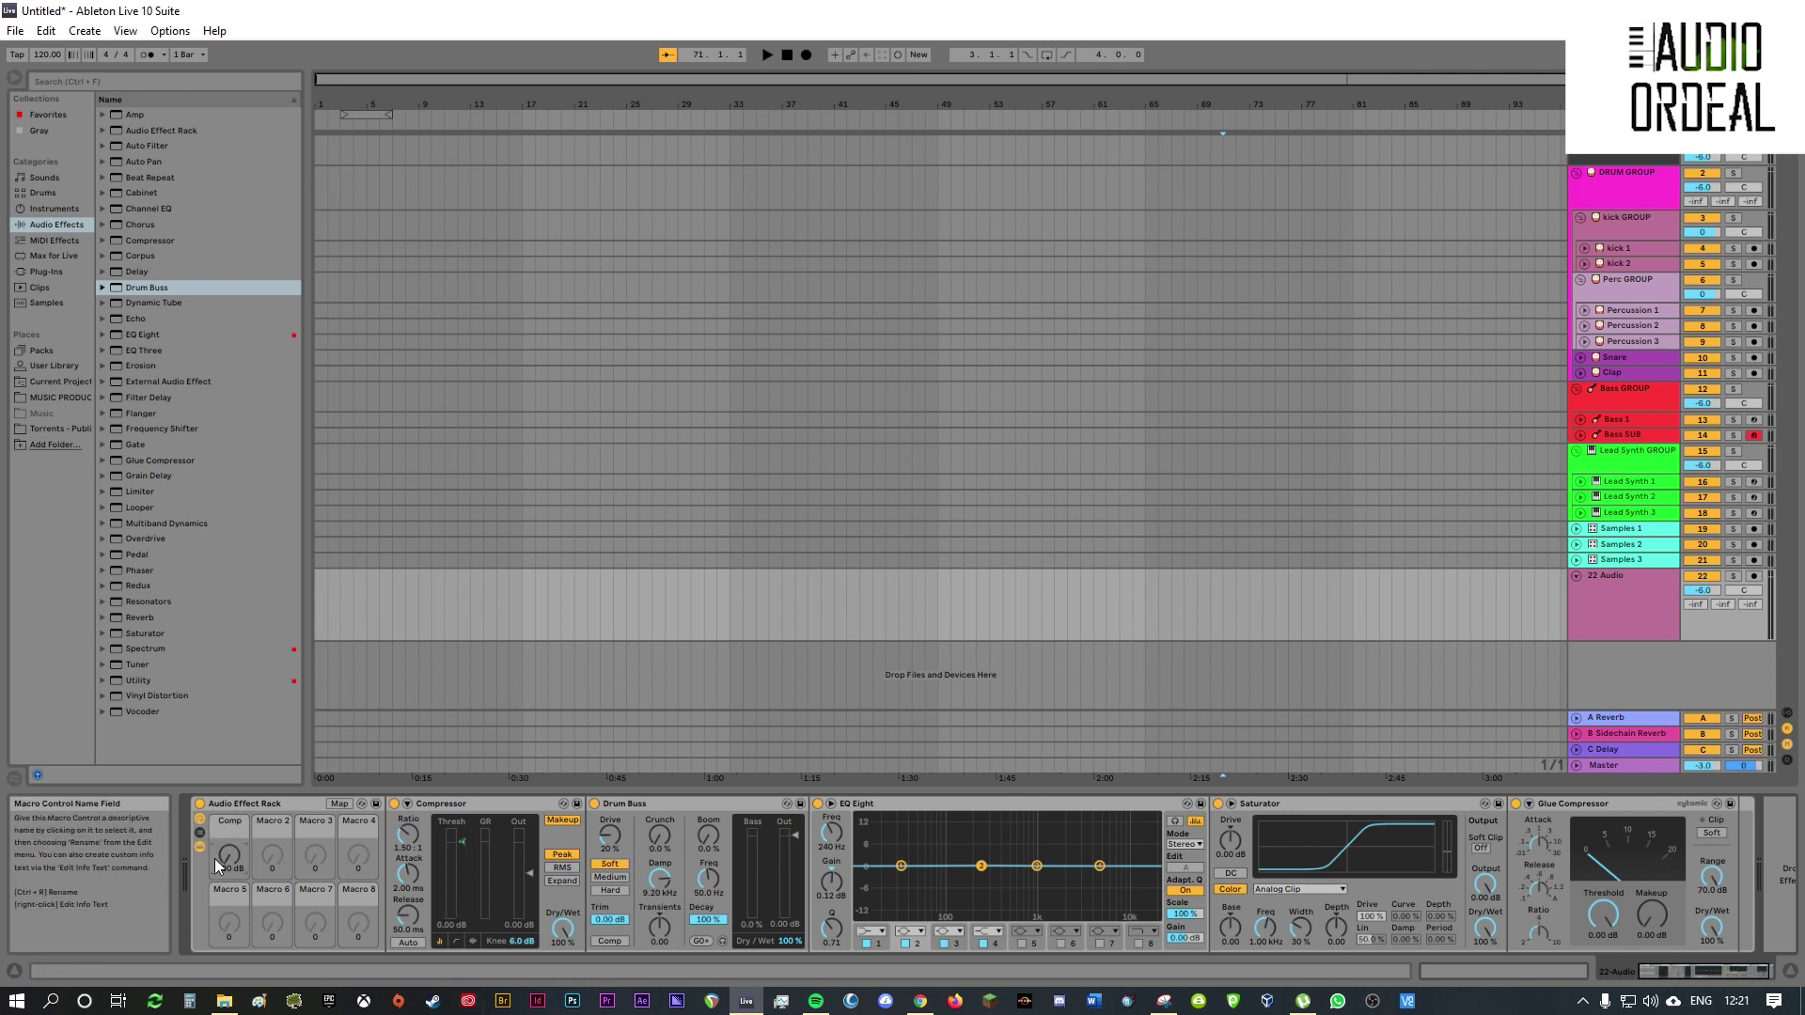
- Map the Drum Buss's Drive, Crunch and Transients parameters to Macro 2 of the rack
left_click_drag(233, 854, 233, 853)
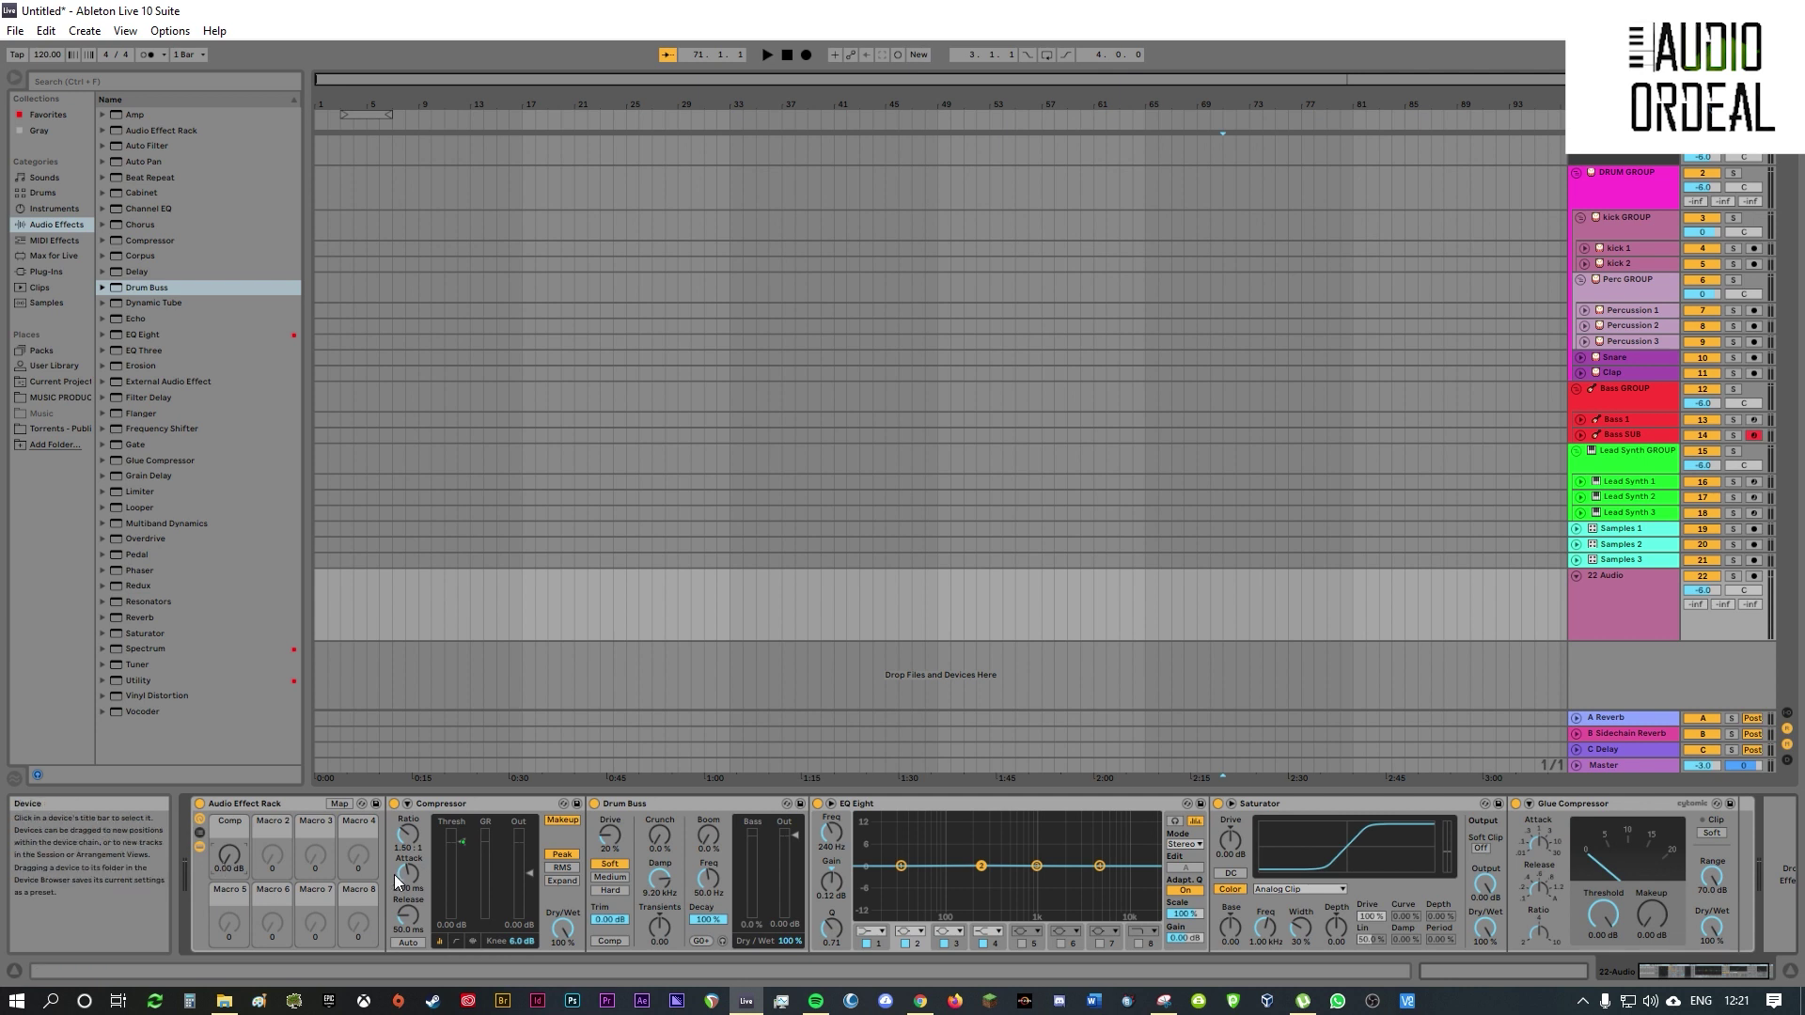
left_click(261, 828)
left_click(339, 805)
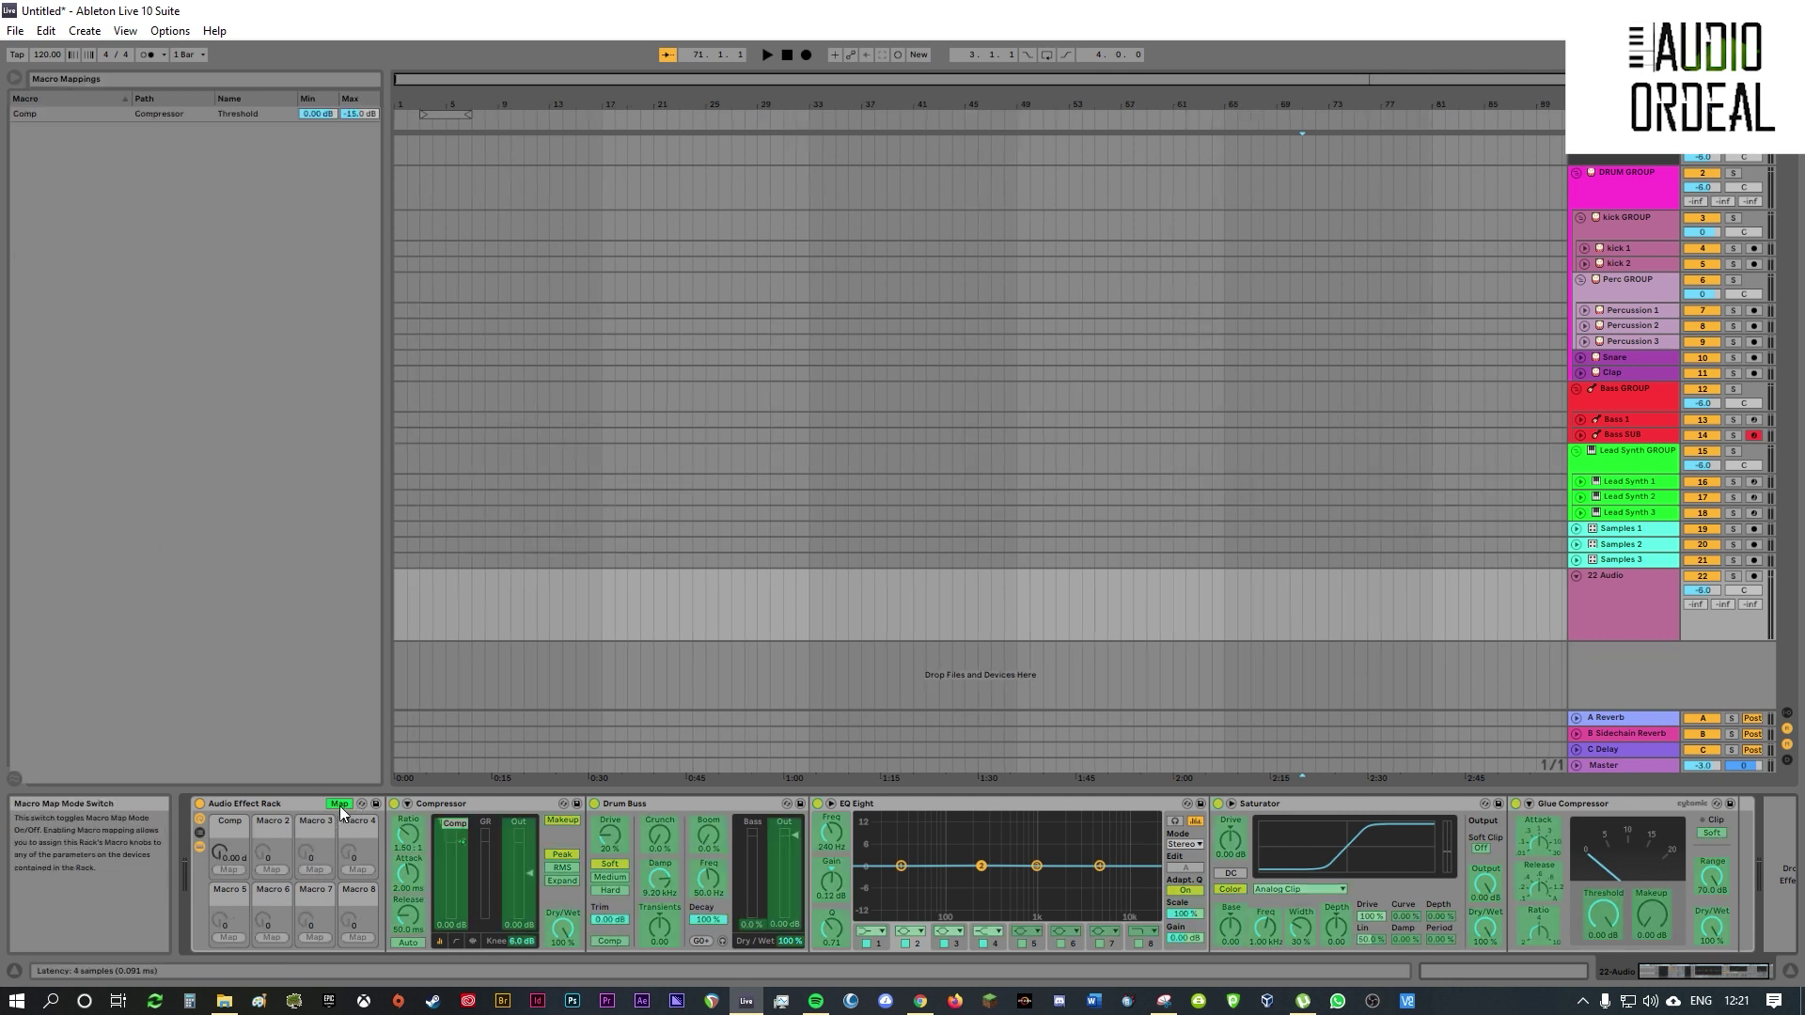
left_click(272, 869)
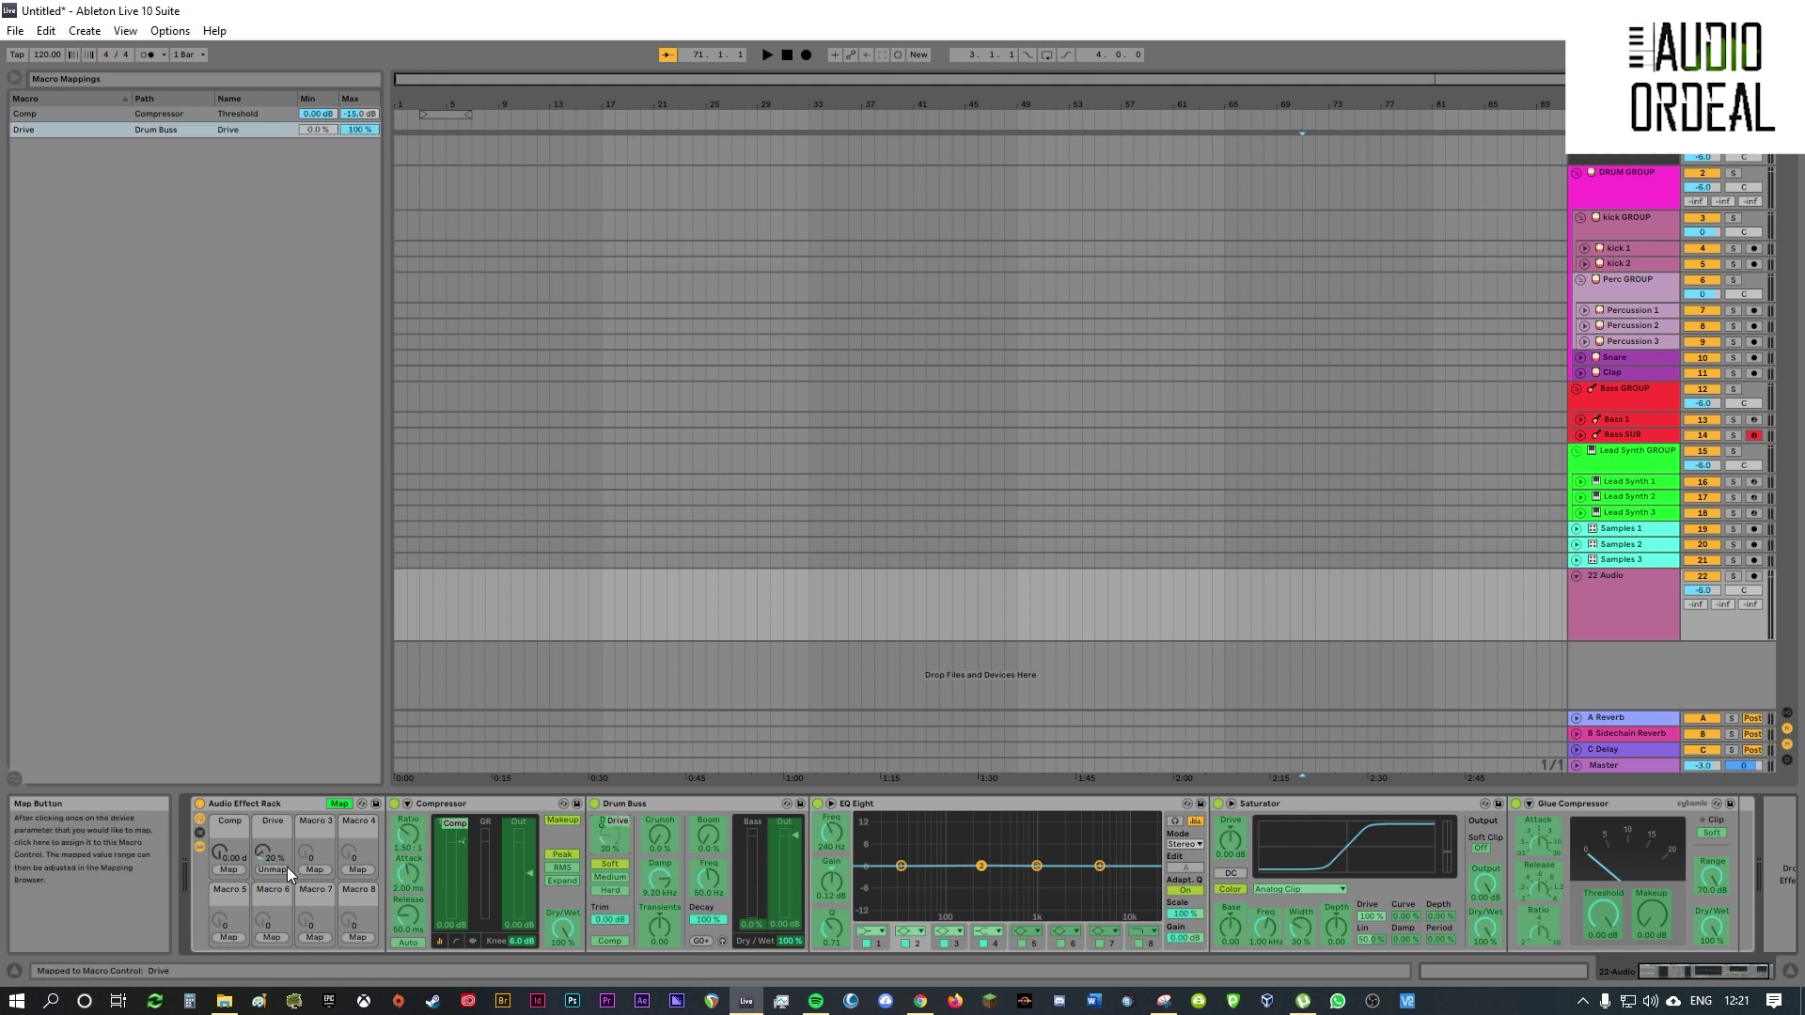
left_click(281, 871)
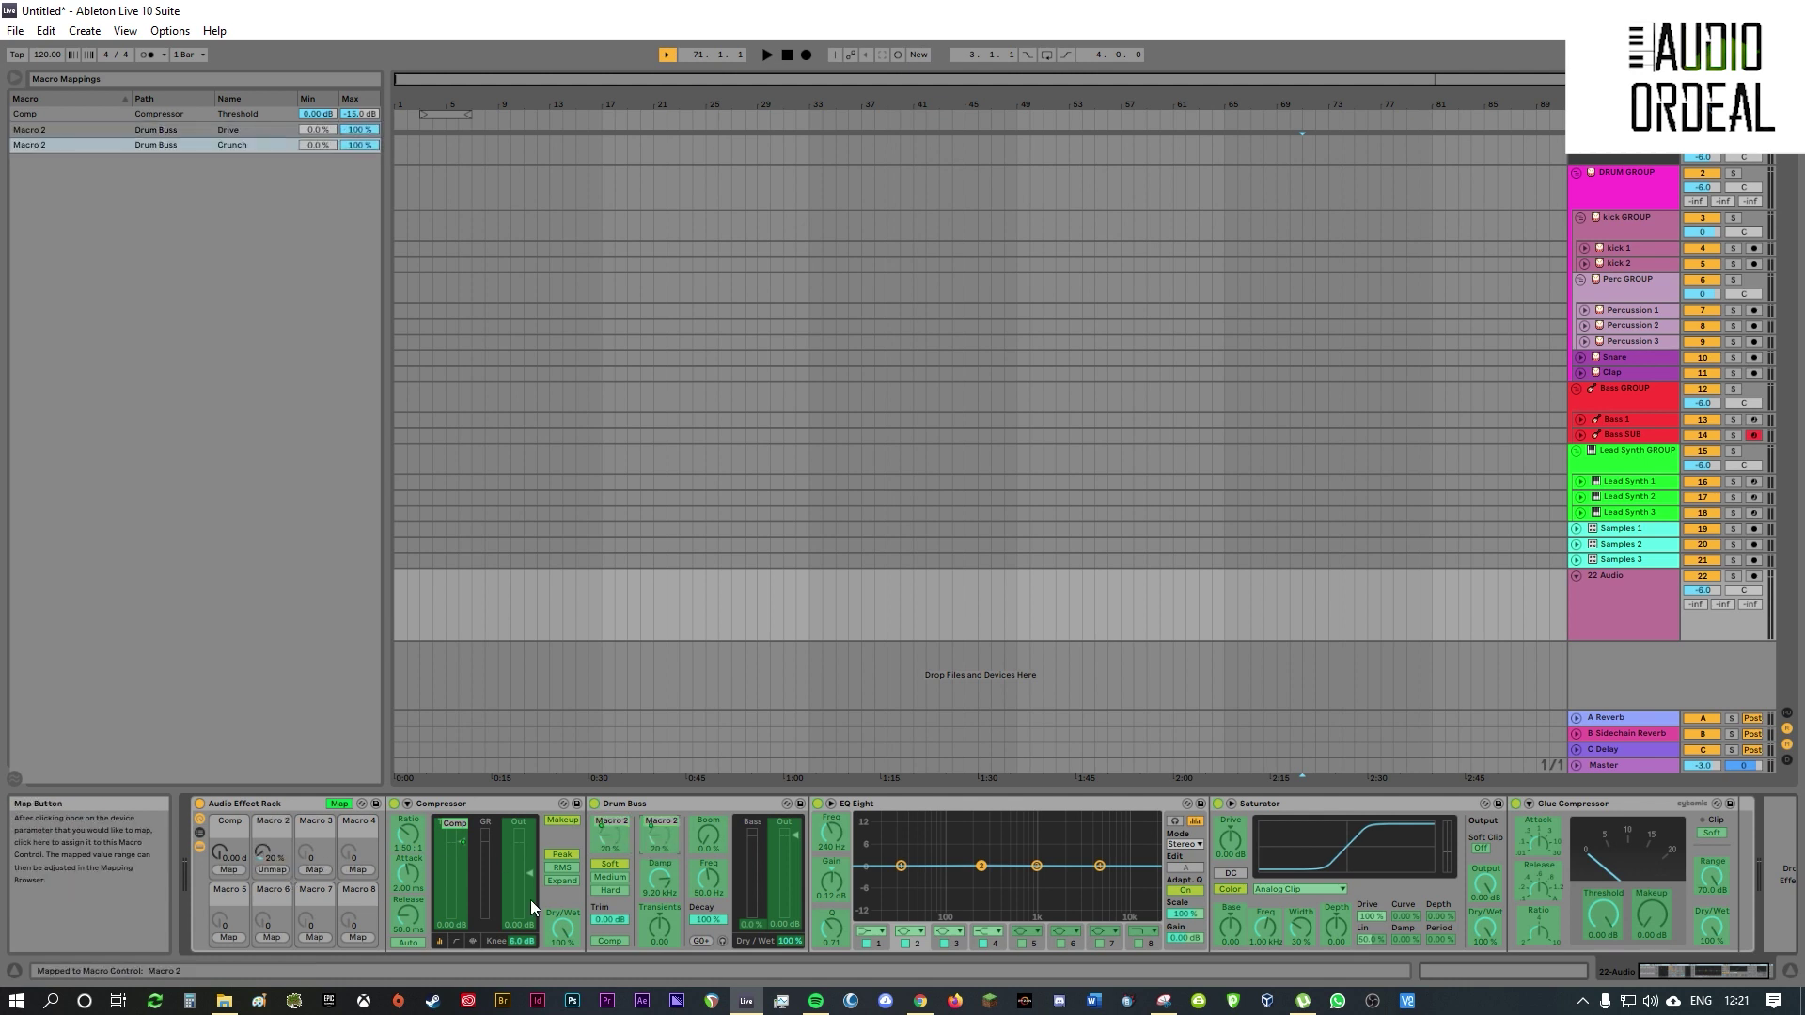
left_click(267, 870)
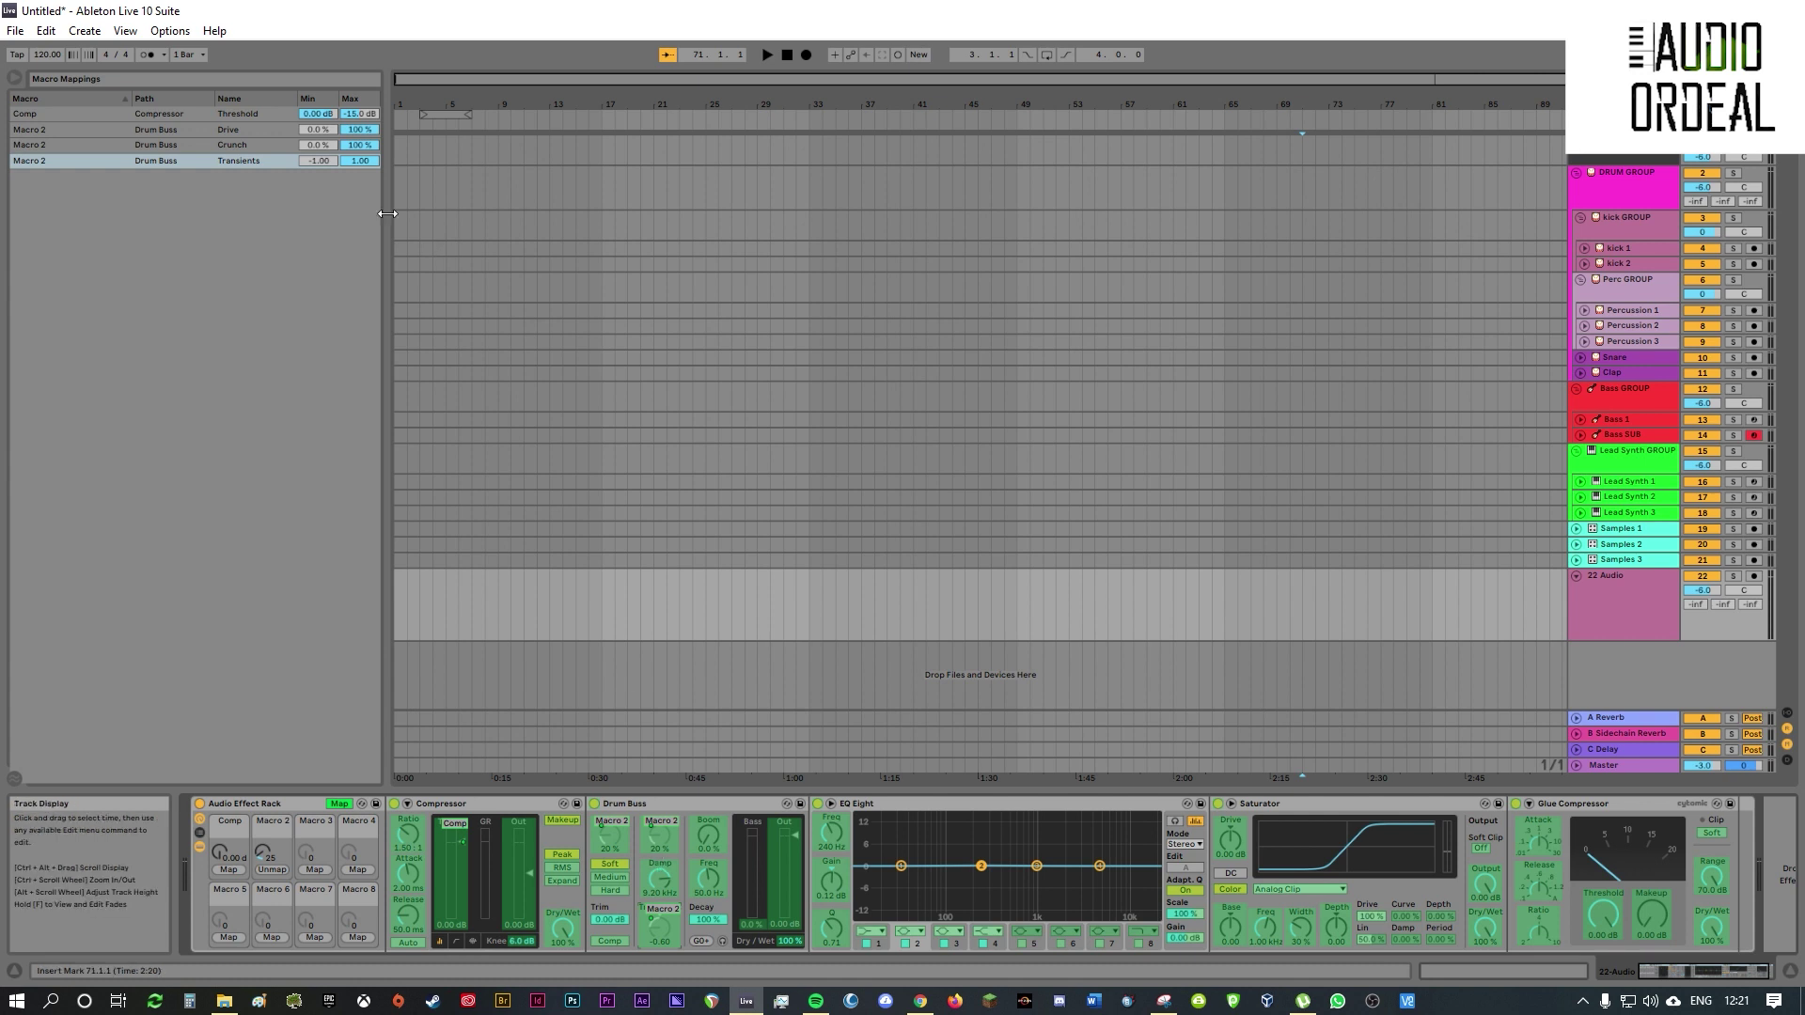
- Set the Macro 2 ranges to a 20% maximum for Drive and Crunch and 0.00 to 0.20 for Transients, and leave macro mapping mode
left_click(352, 132)
type("20")
left_click(356, 149)
type("20")
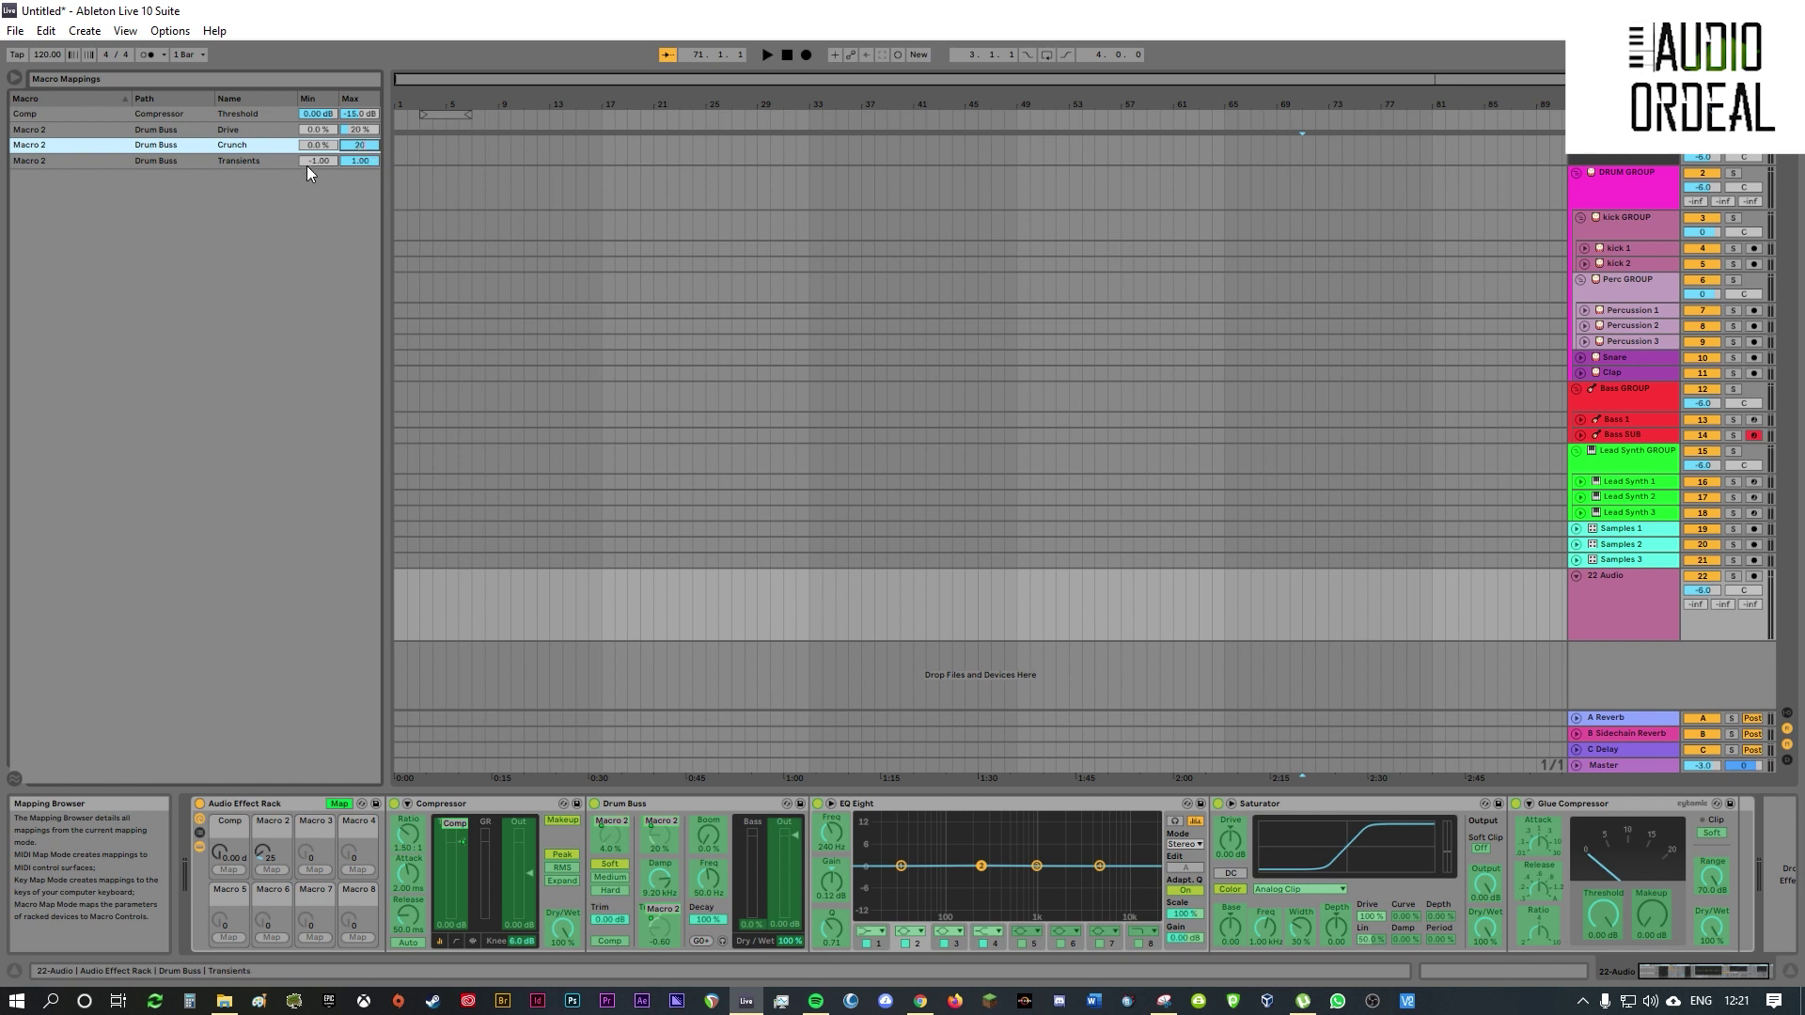
left_click(307, 163)
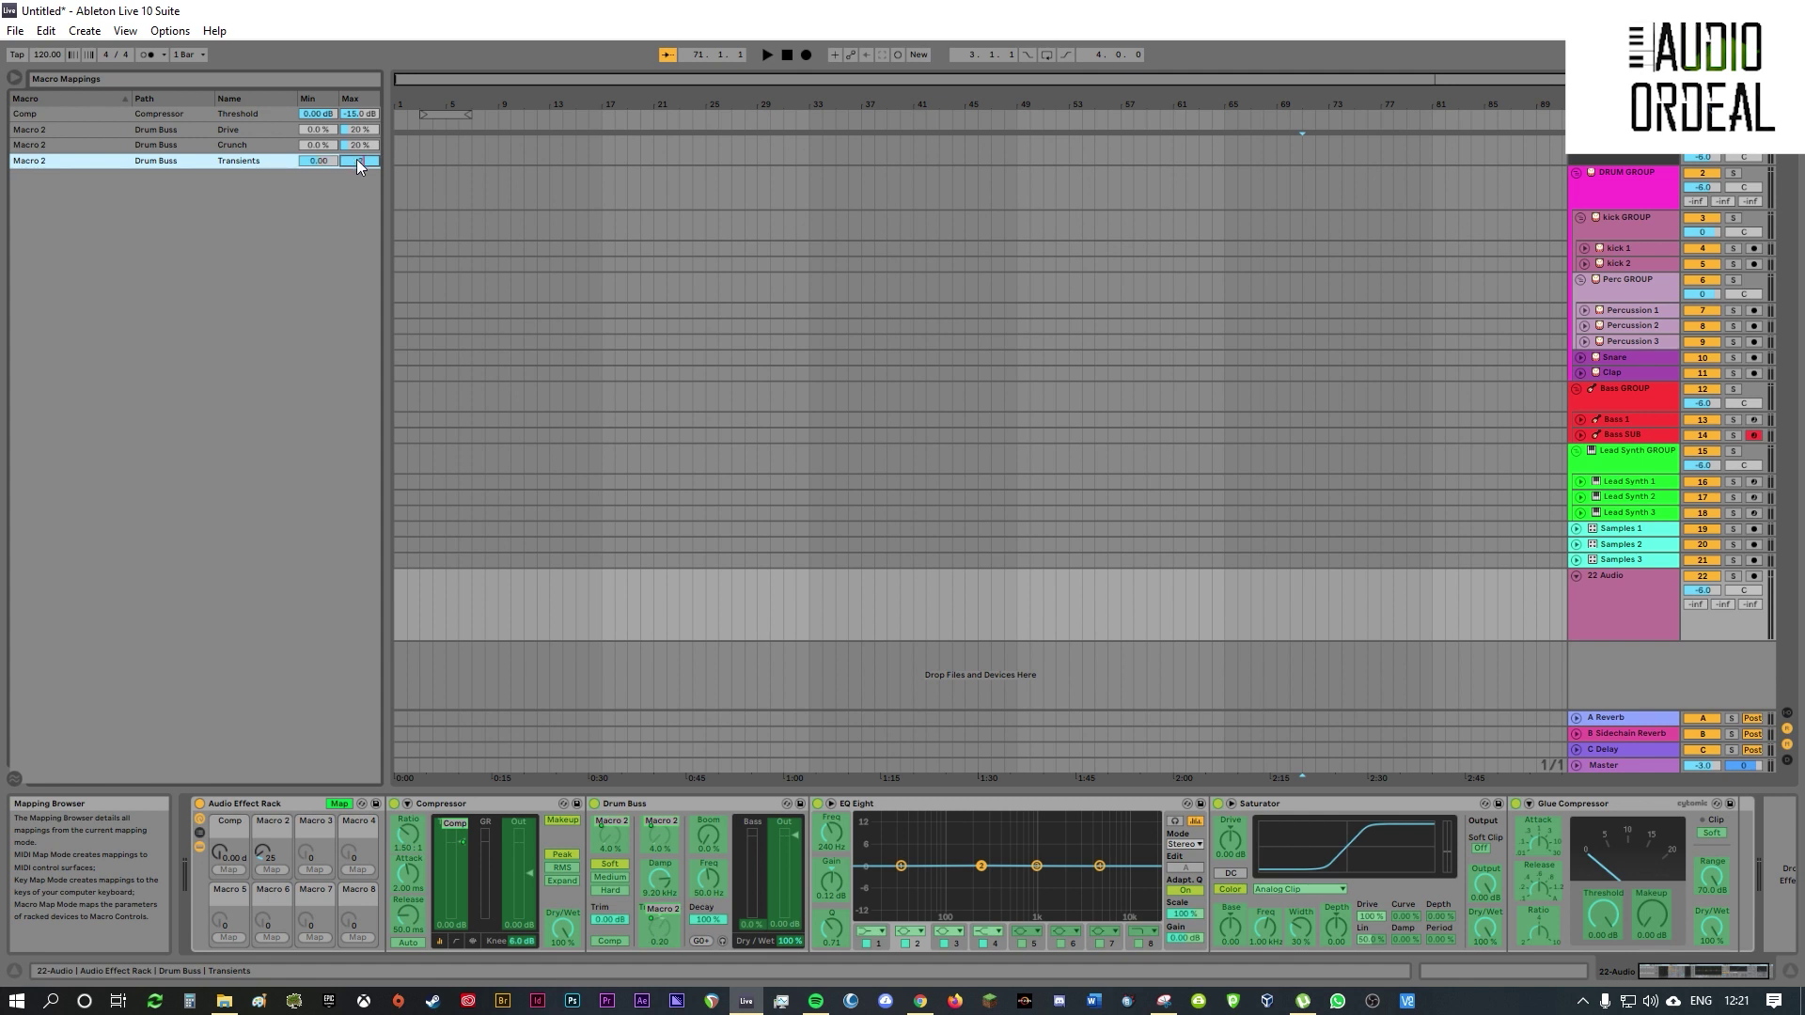
left_click(347, 246)
left_click(344, 806)
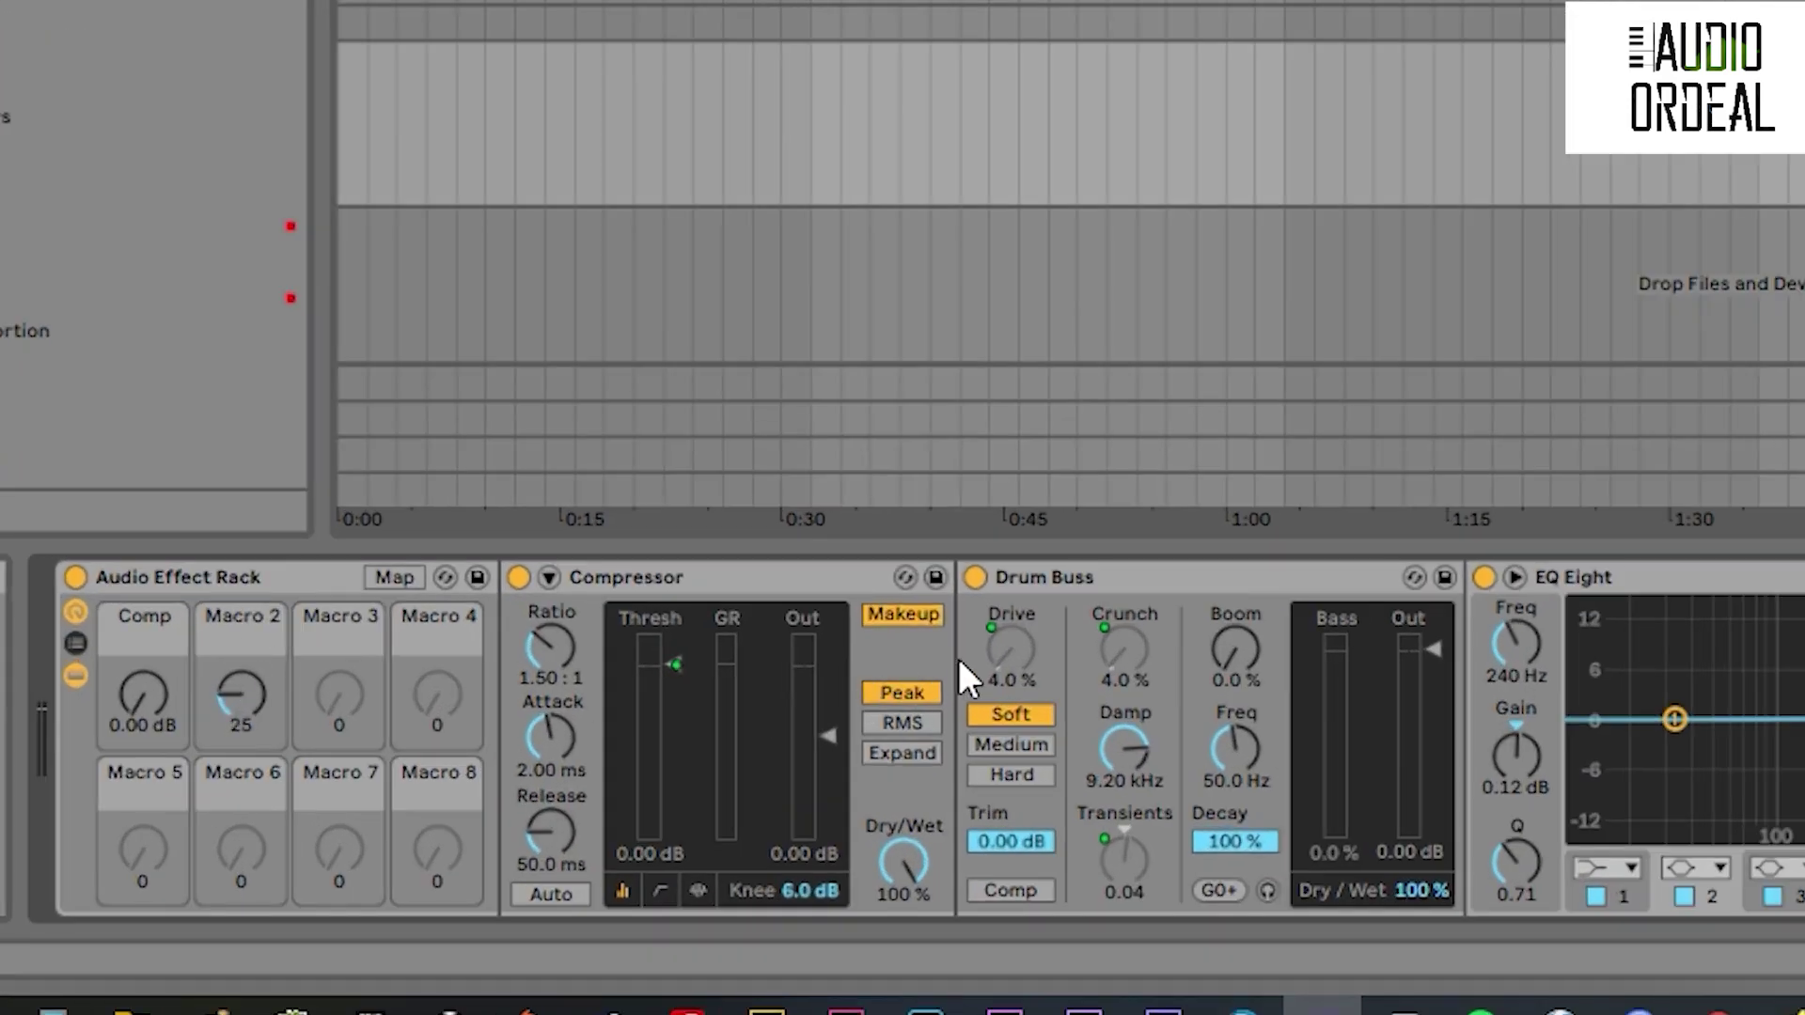
- Sweep Macro 2 between 0 and 127 to test its effect on the Drum Buss, and review its mapping ranges
left_click(1012, 642)
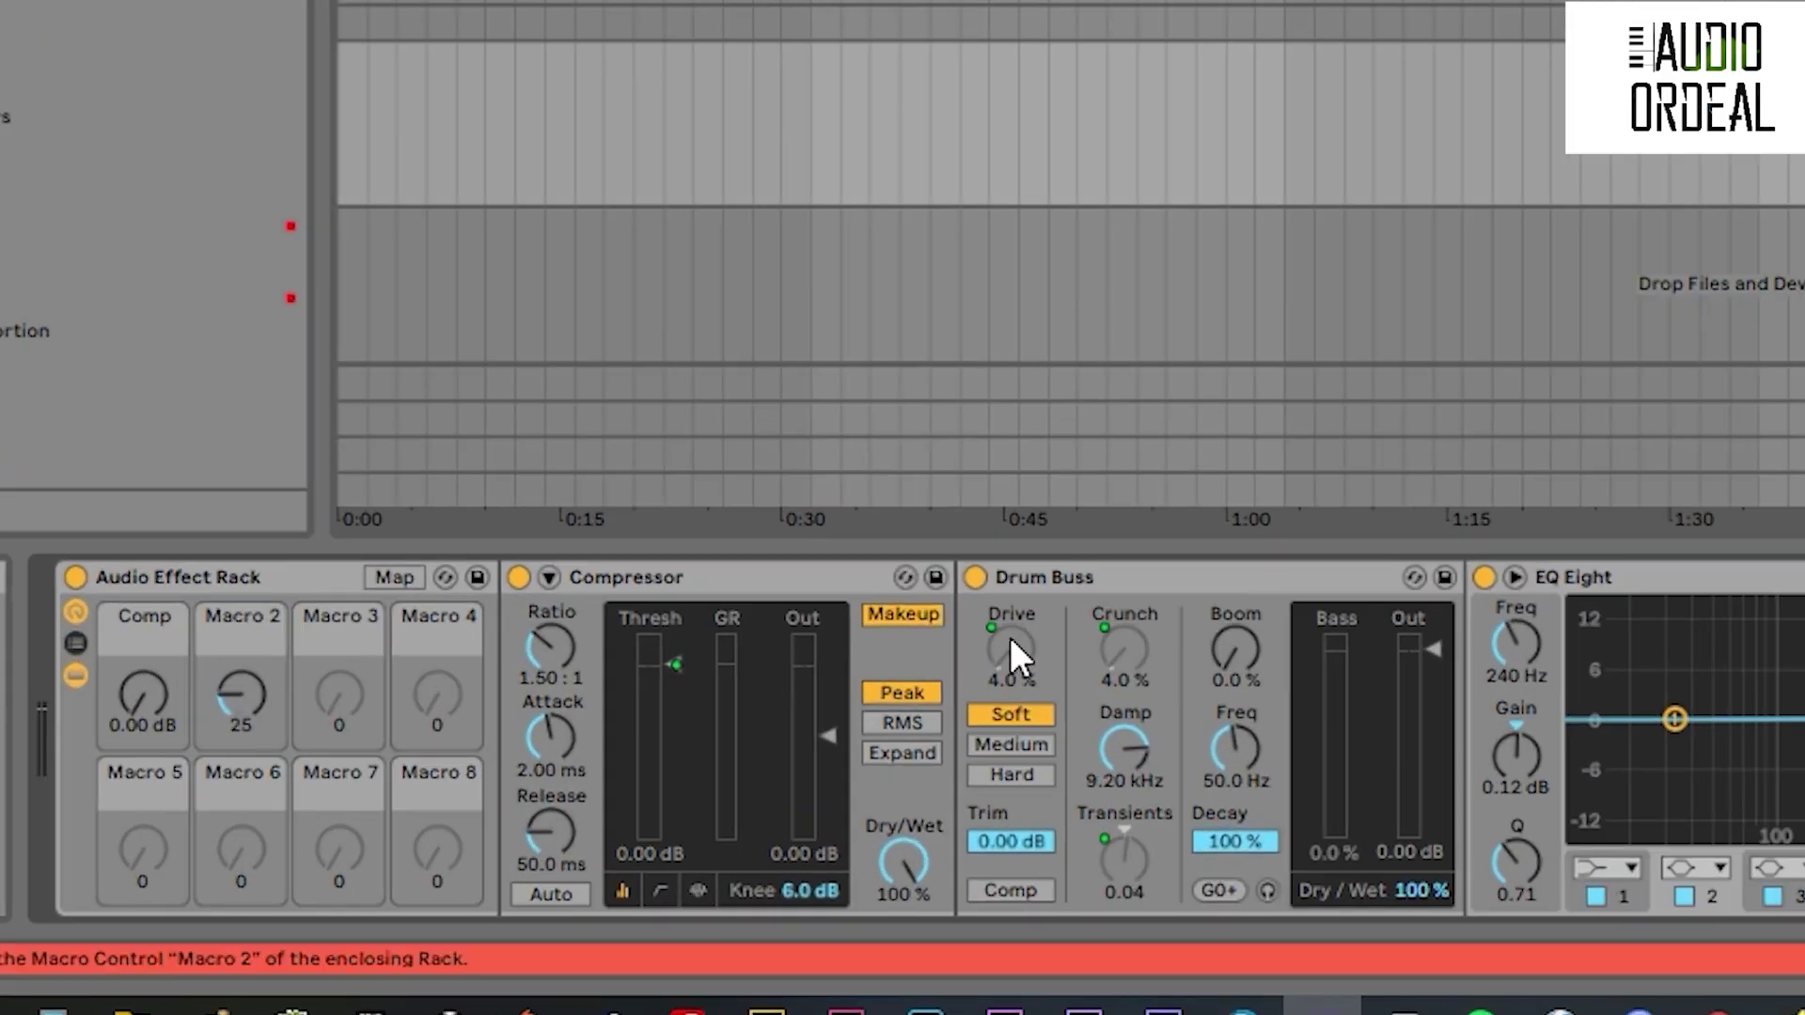
left_click_drag(230, 709, 229, 672)
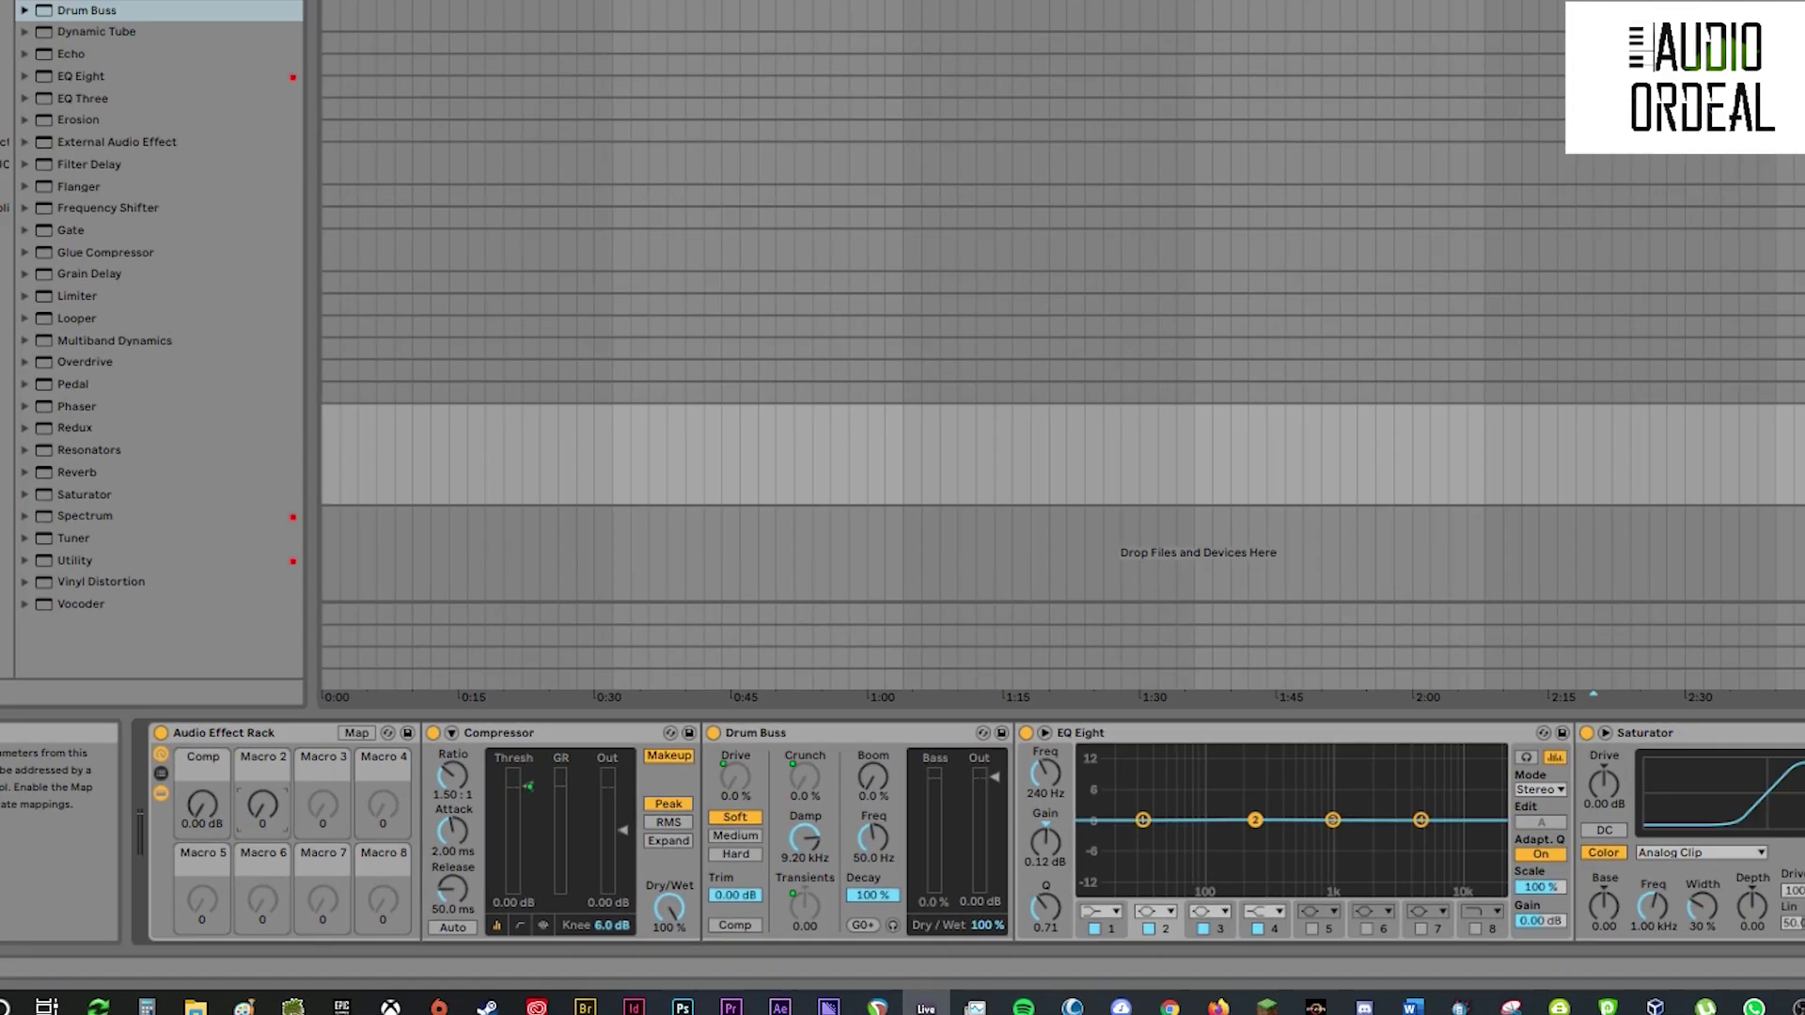
mouse_move(272, 855)
left_mouse_down()
mouse_move(272, 813)
mouse_move(272, 905)
mouse_move(272, 809)
mouse_move(272, 841)
left_mouse_up()
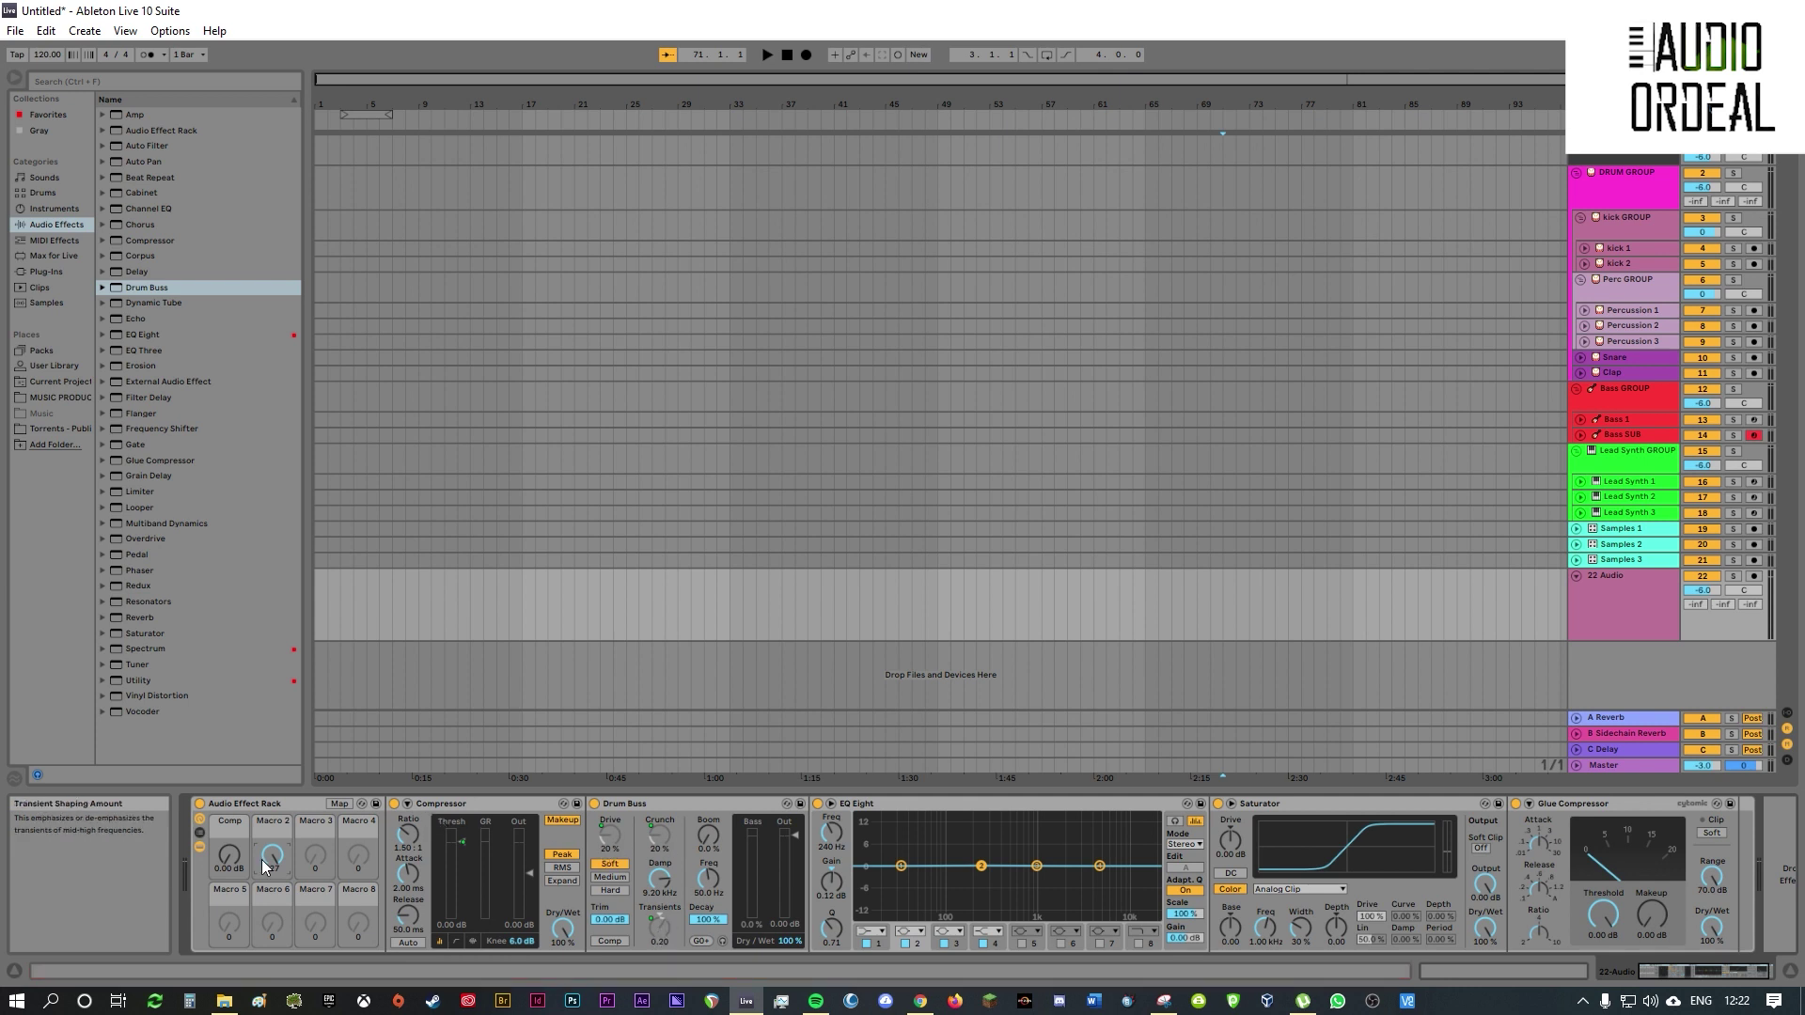
mouse_move(269, 858)
left_mouse_down()
mouse_move(270, 902)
mouse_move(272, 846)
left_mouse_up()
left_click(612, 842)
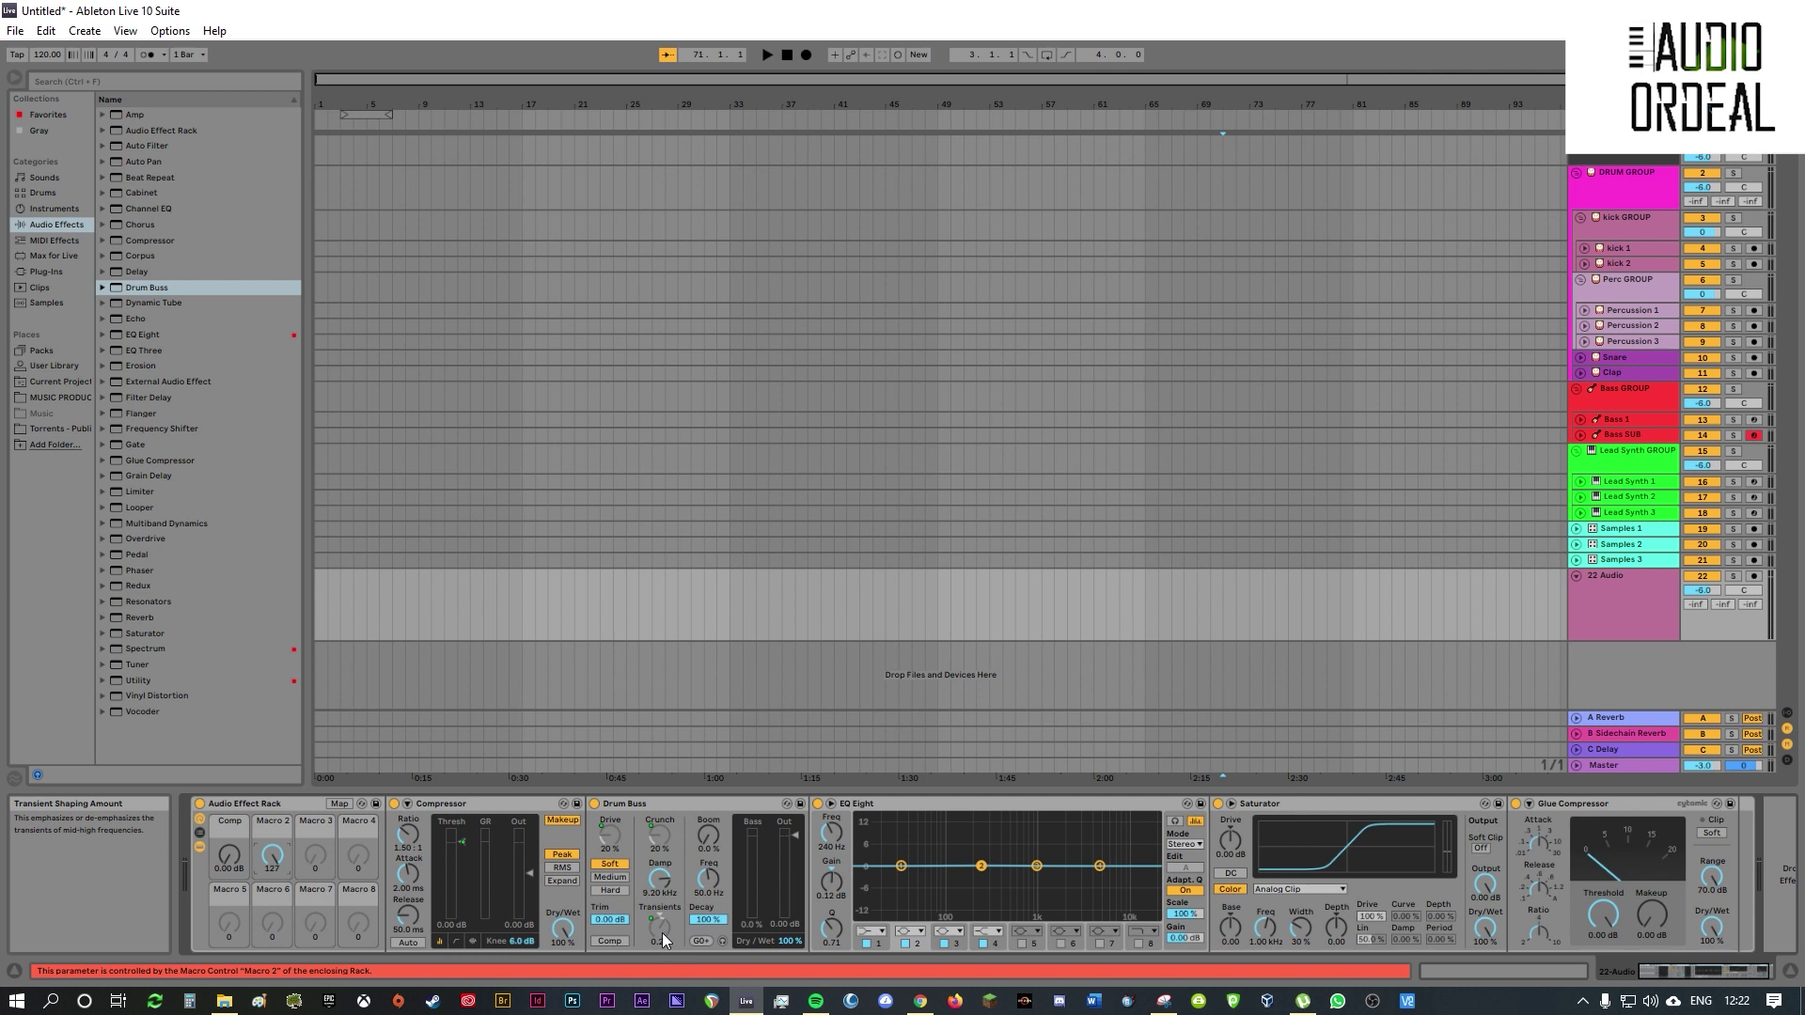
left_click(338, 804)
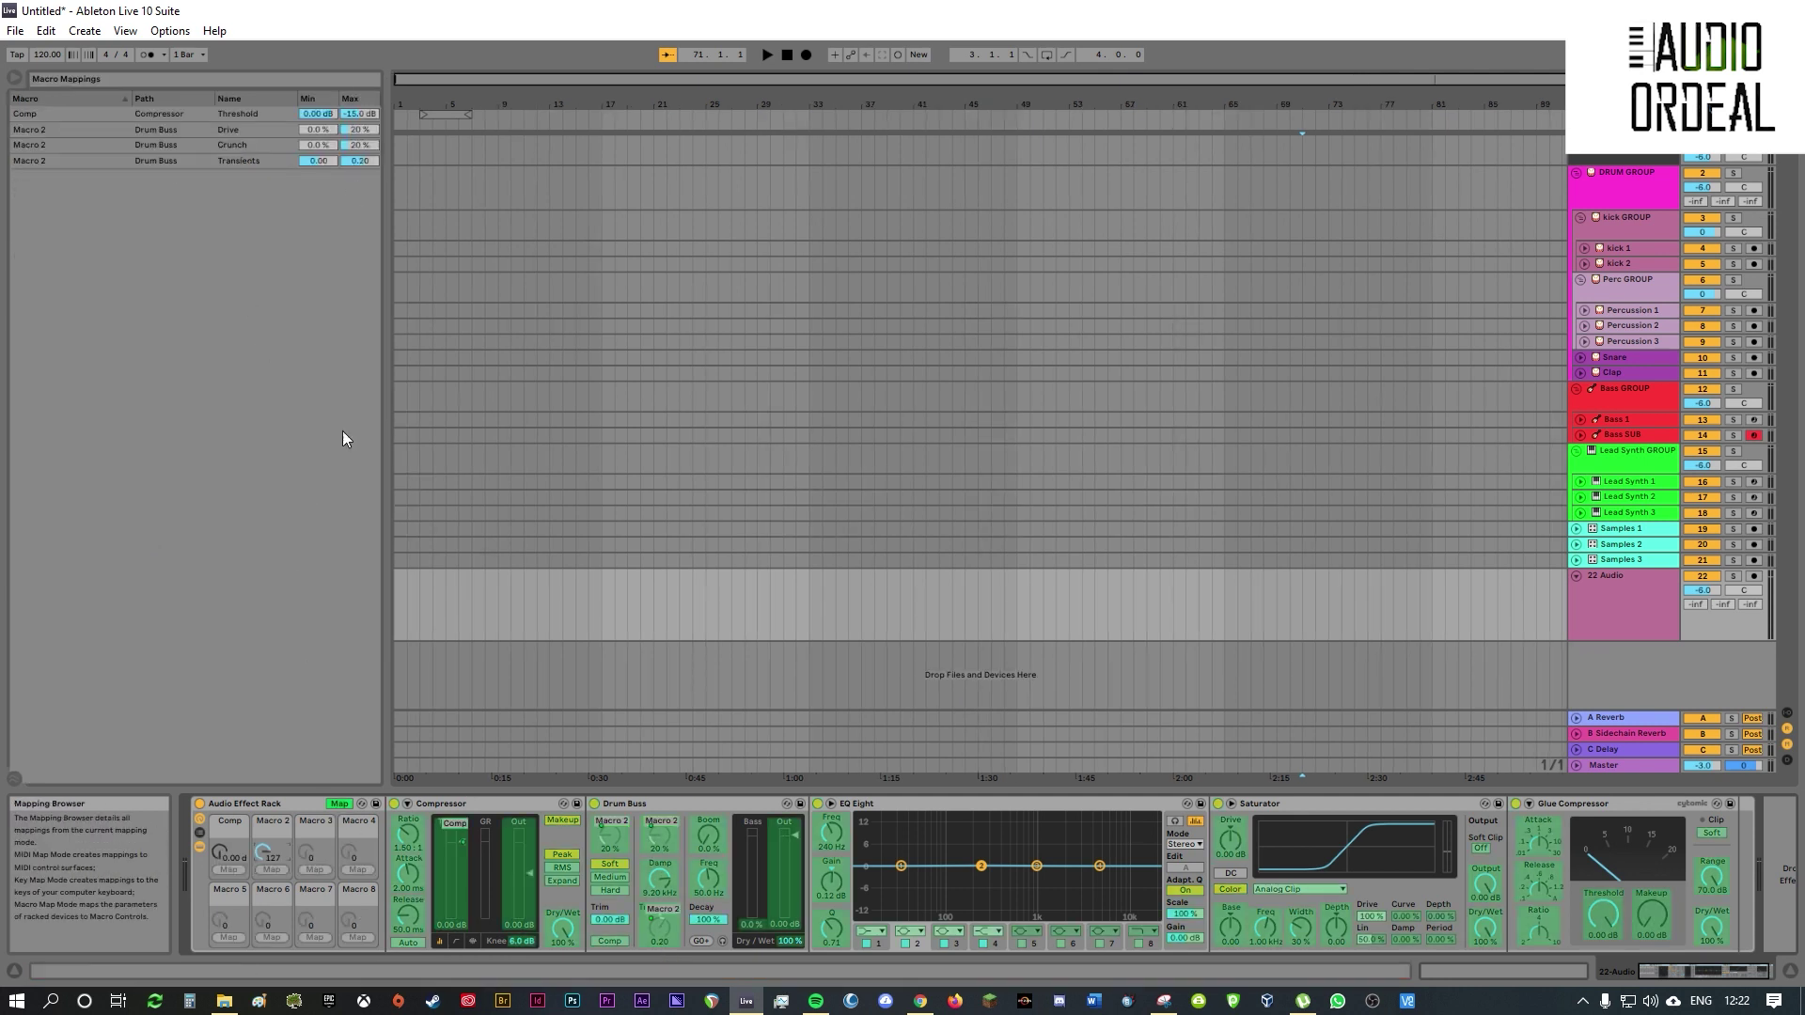
left_click(338, 804)
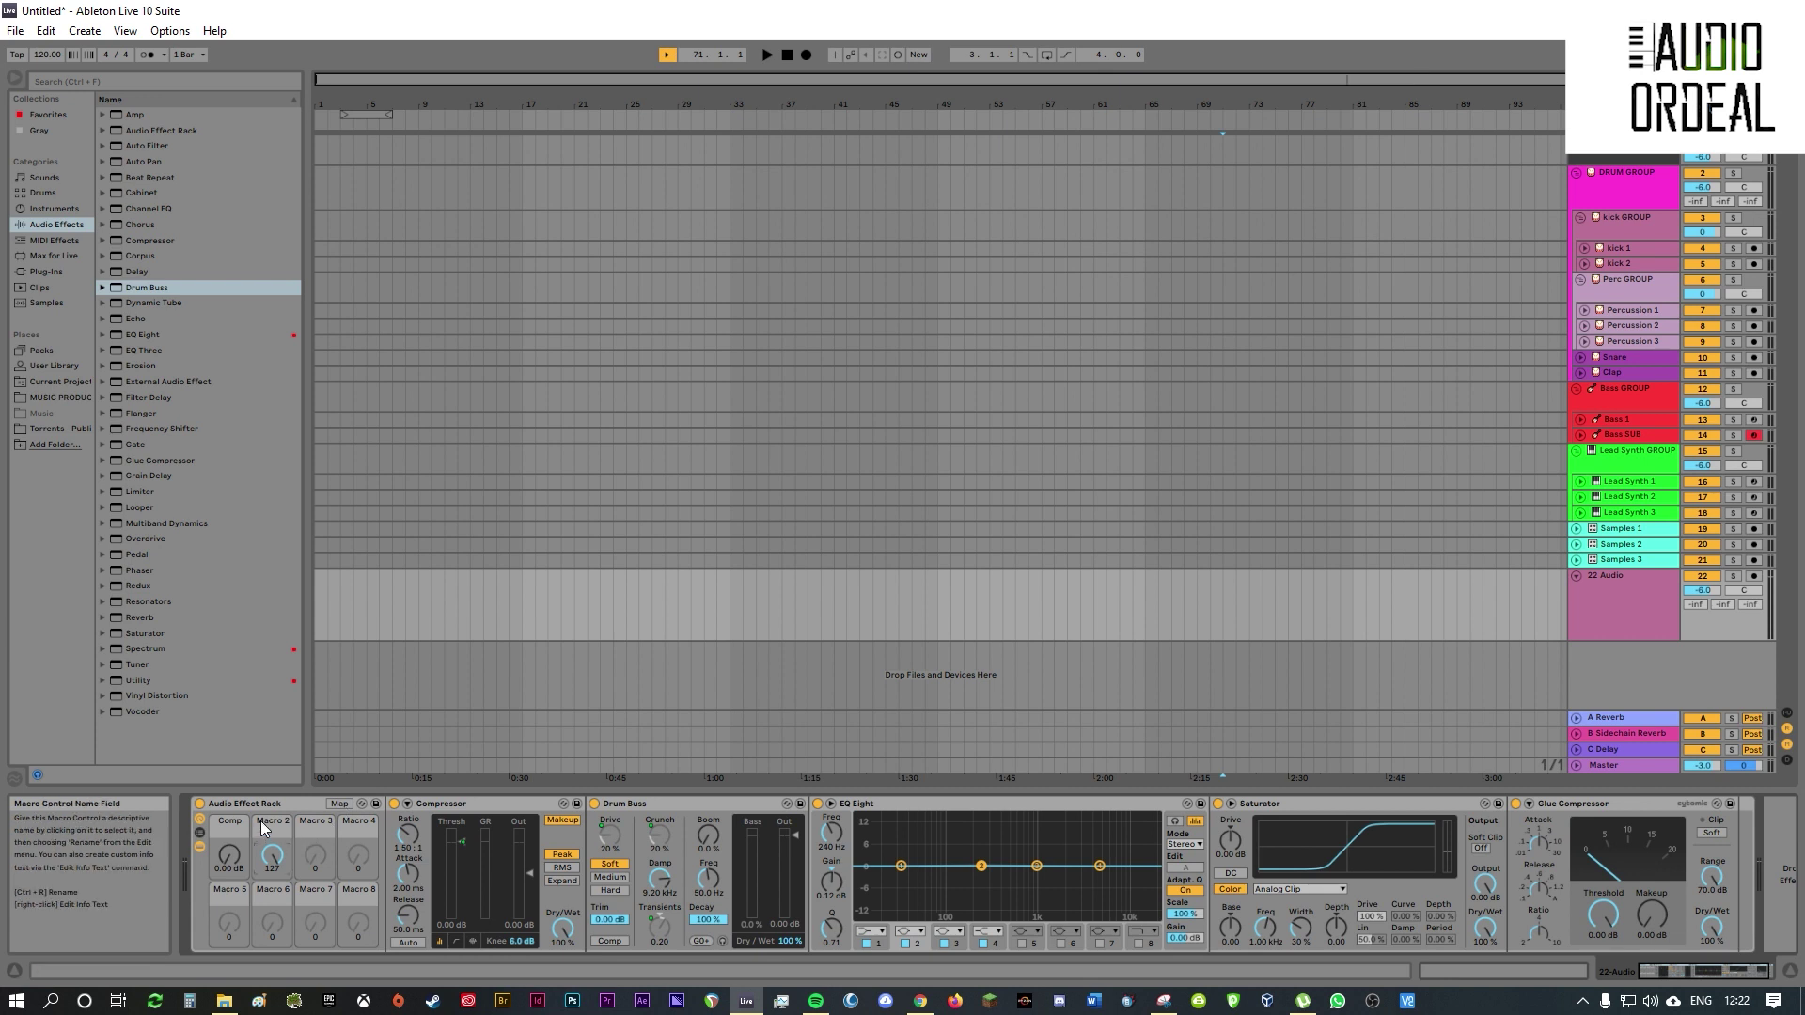
- Rename Macro 2 to "Drum Boost" and return the macro to 0
left_click(261, 821)
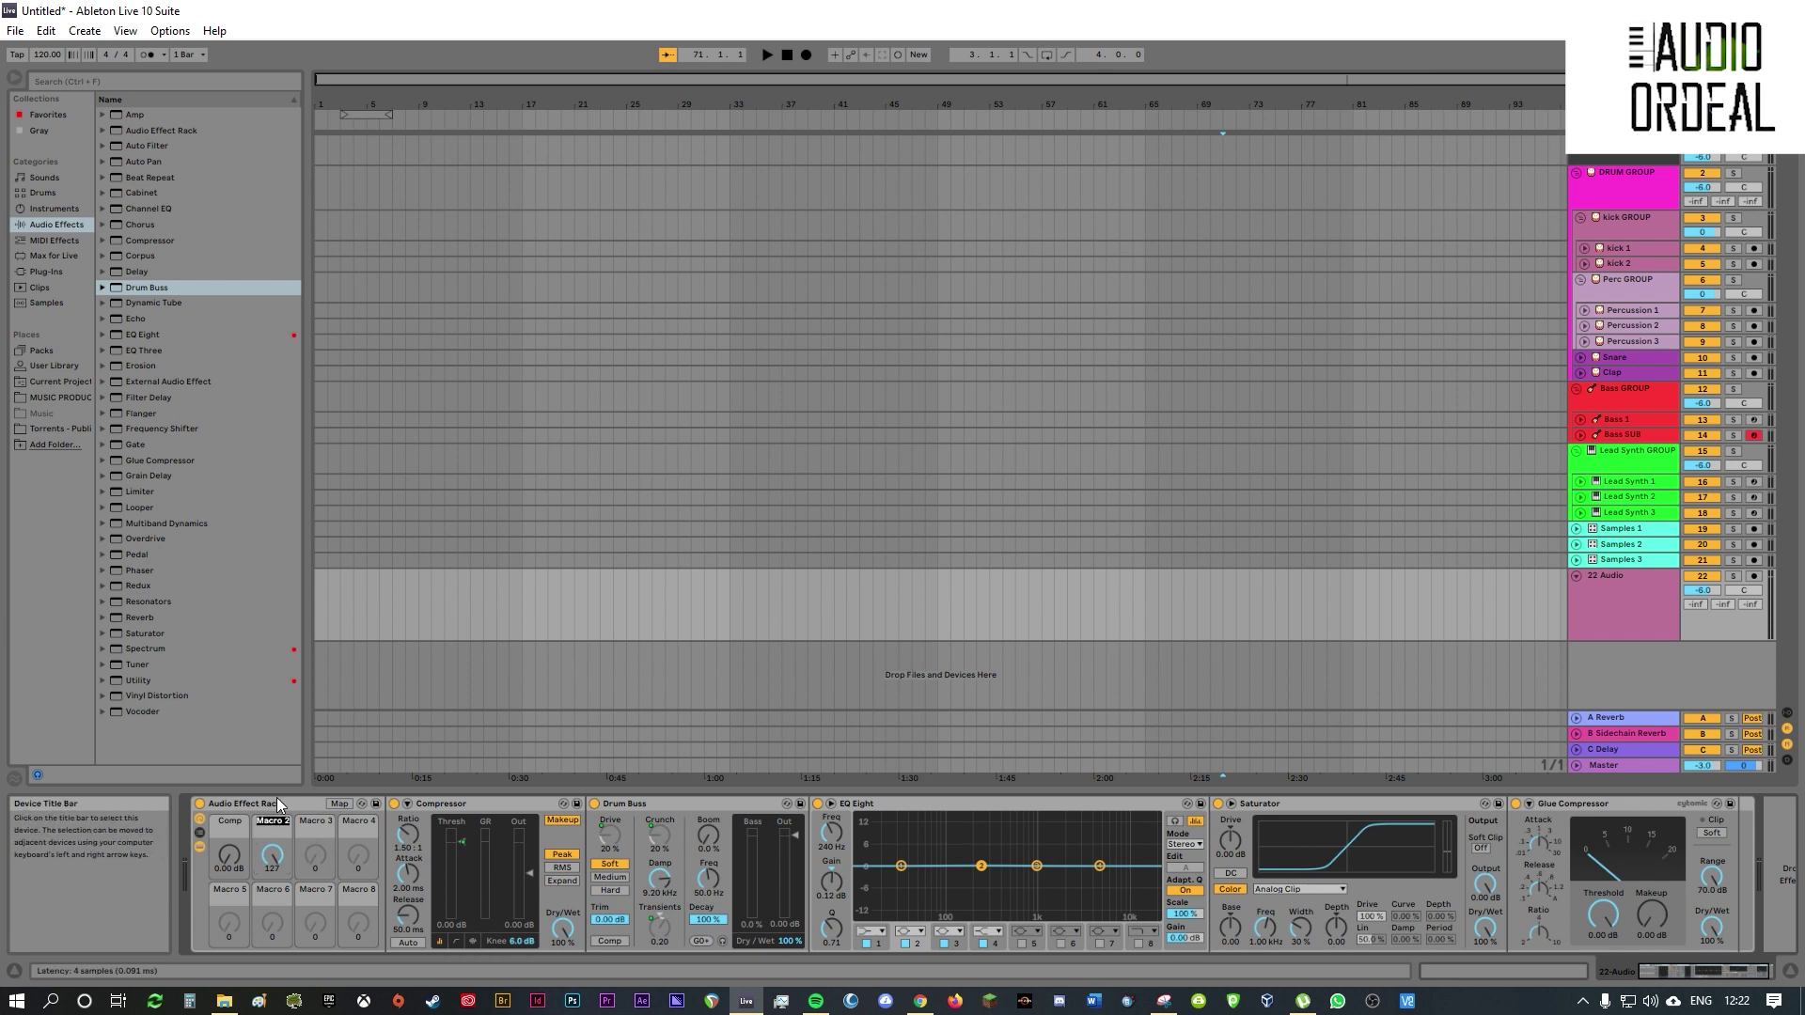
type("Drum Boost")
key("Return")
left_click_drag(272, 854, 272, 969)
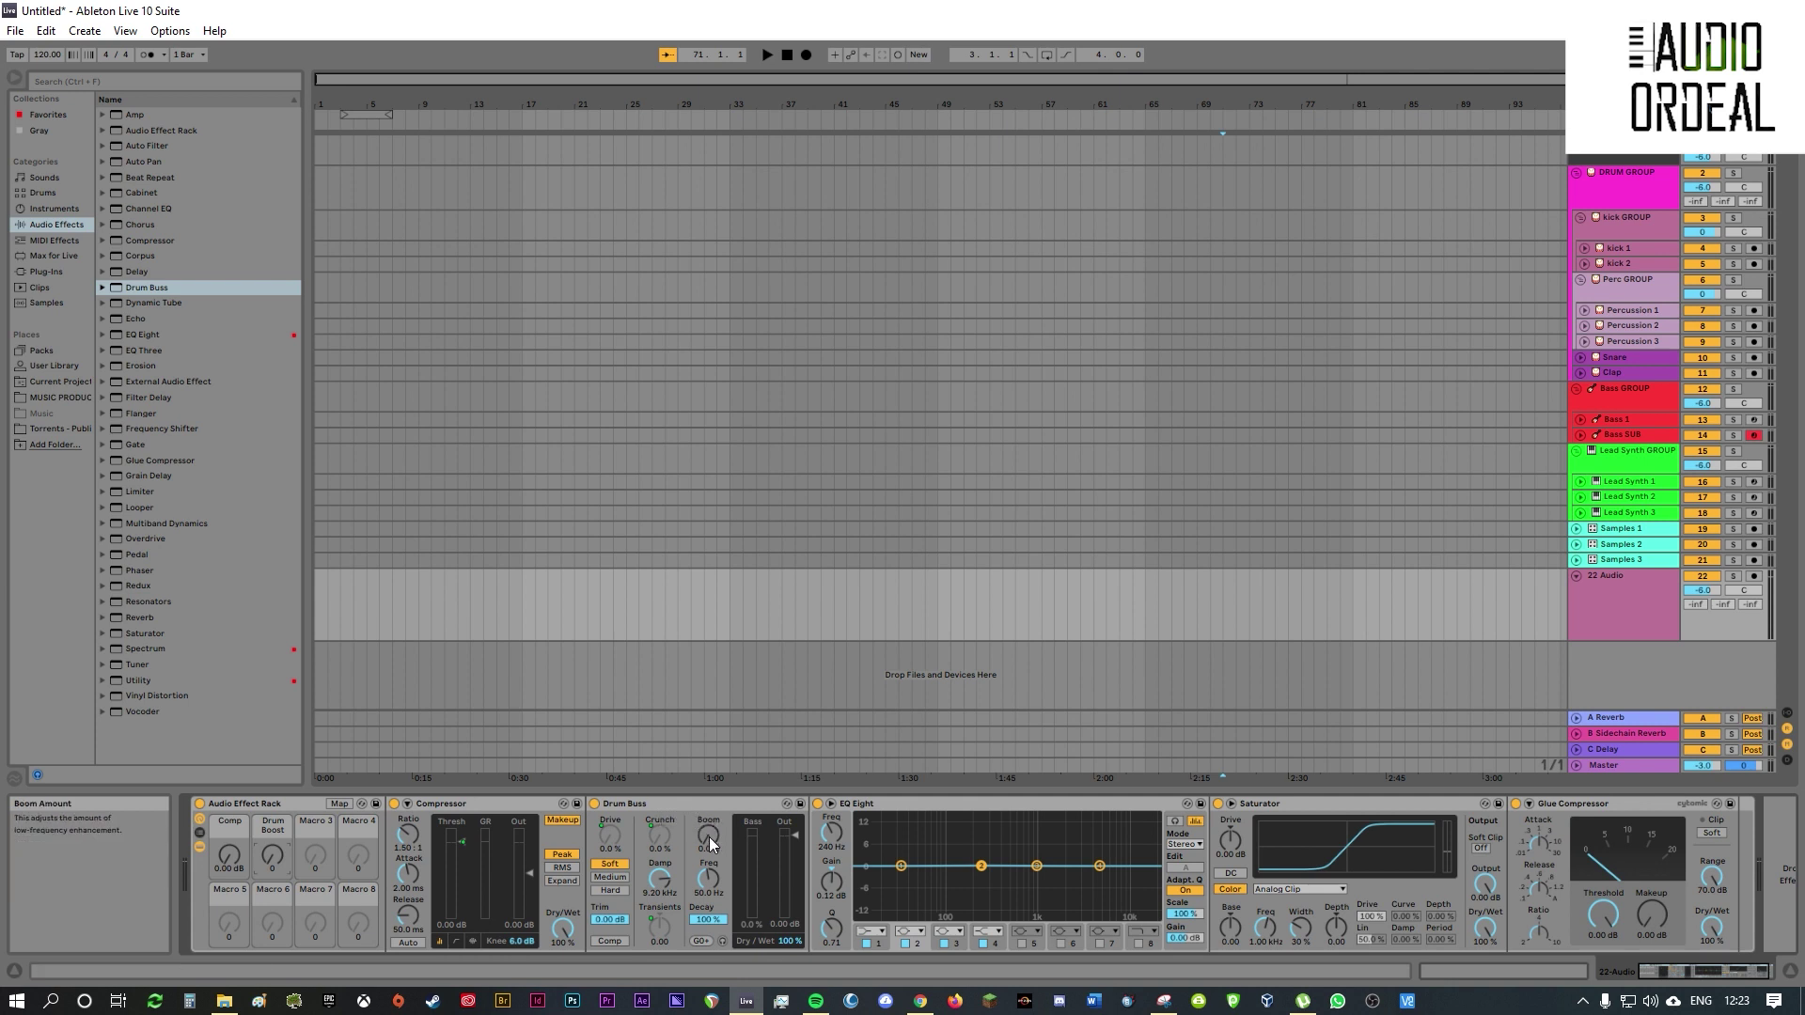
left_click(618, 940)
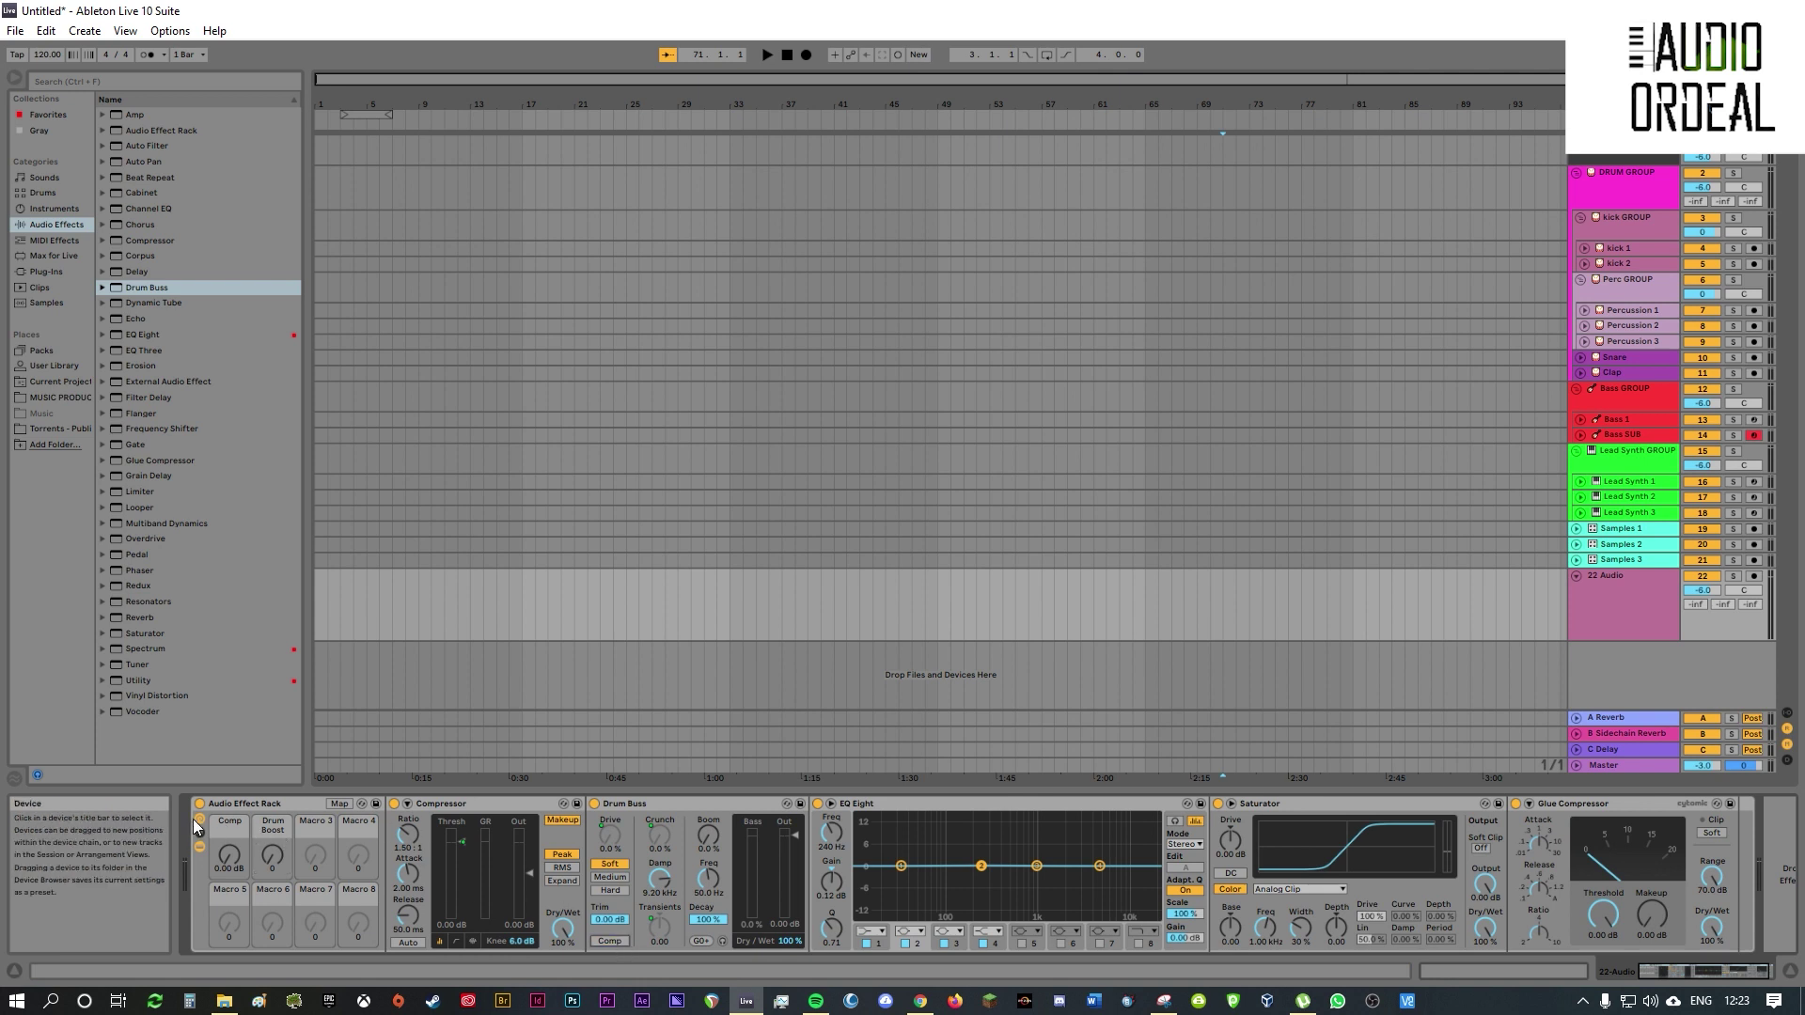
- Hide the rack's devices to view the macro controls alone, and show the devices again
left_click(199, 847)
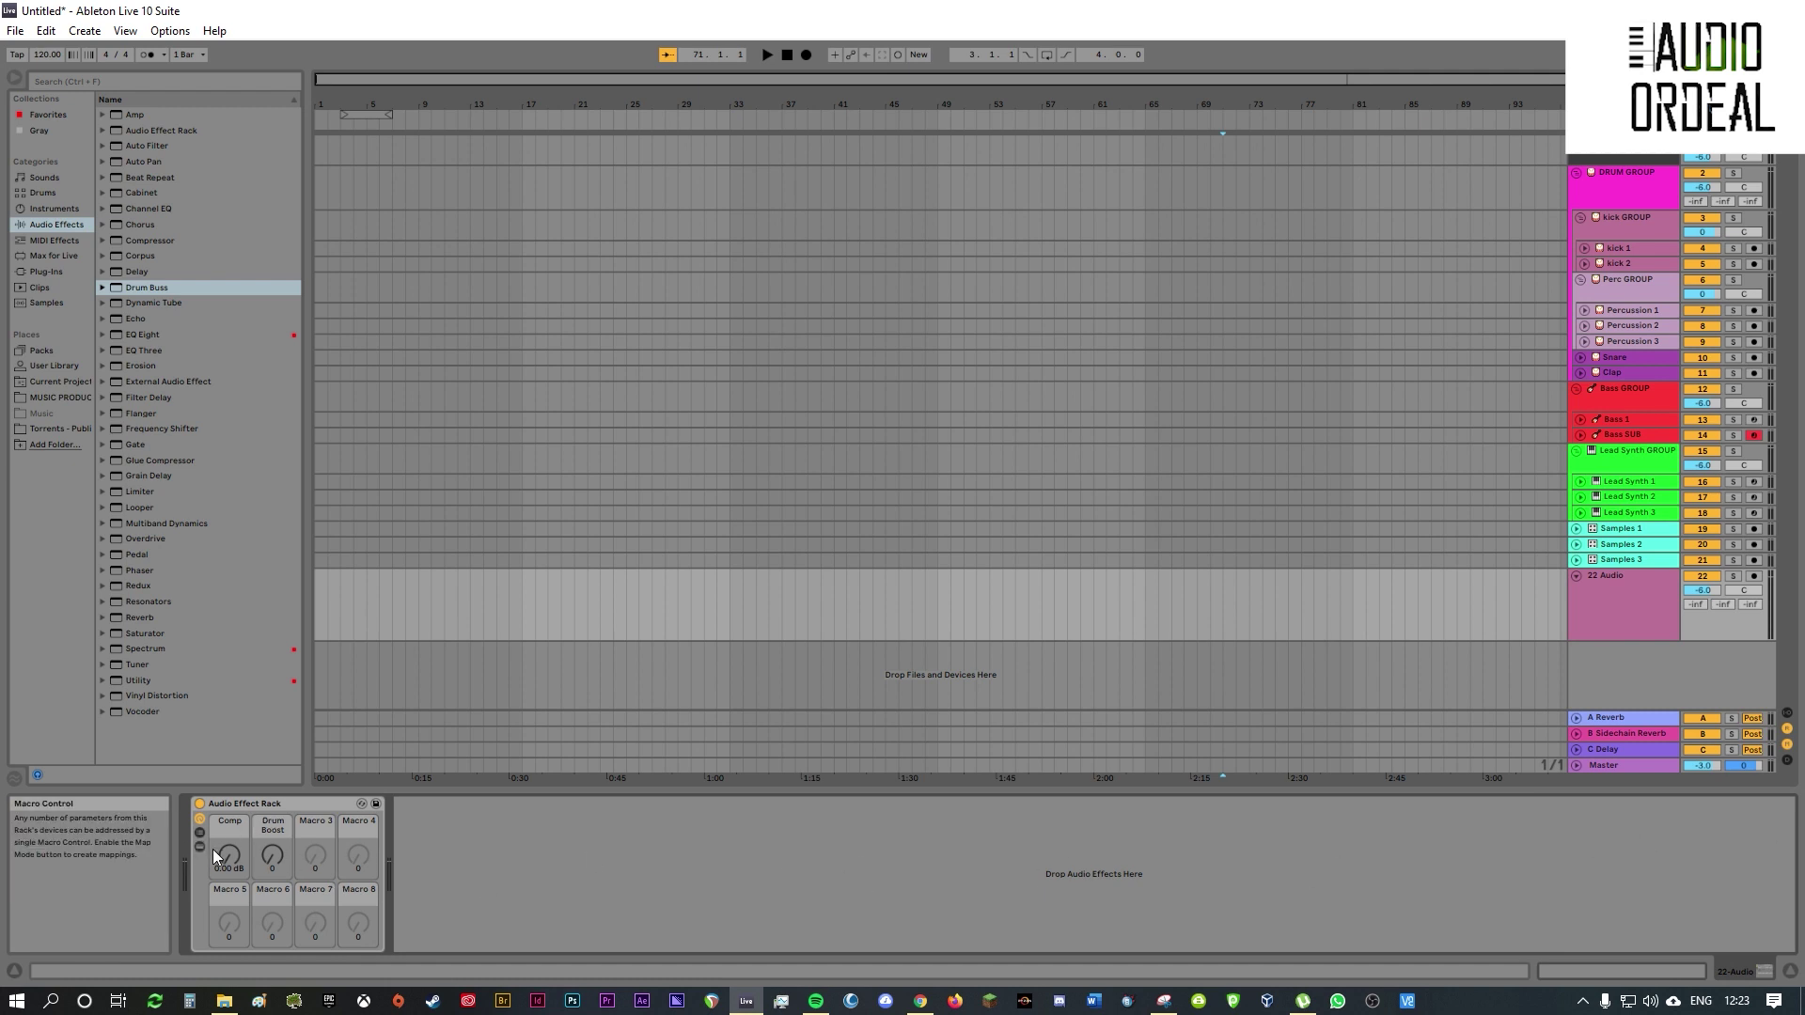
left_click_drag(229, 856, 230, 888)
key("Delete")
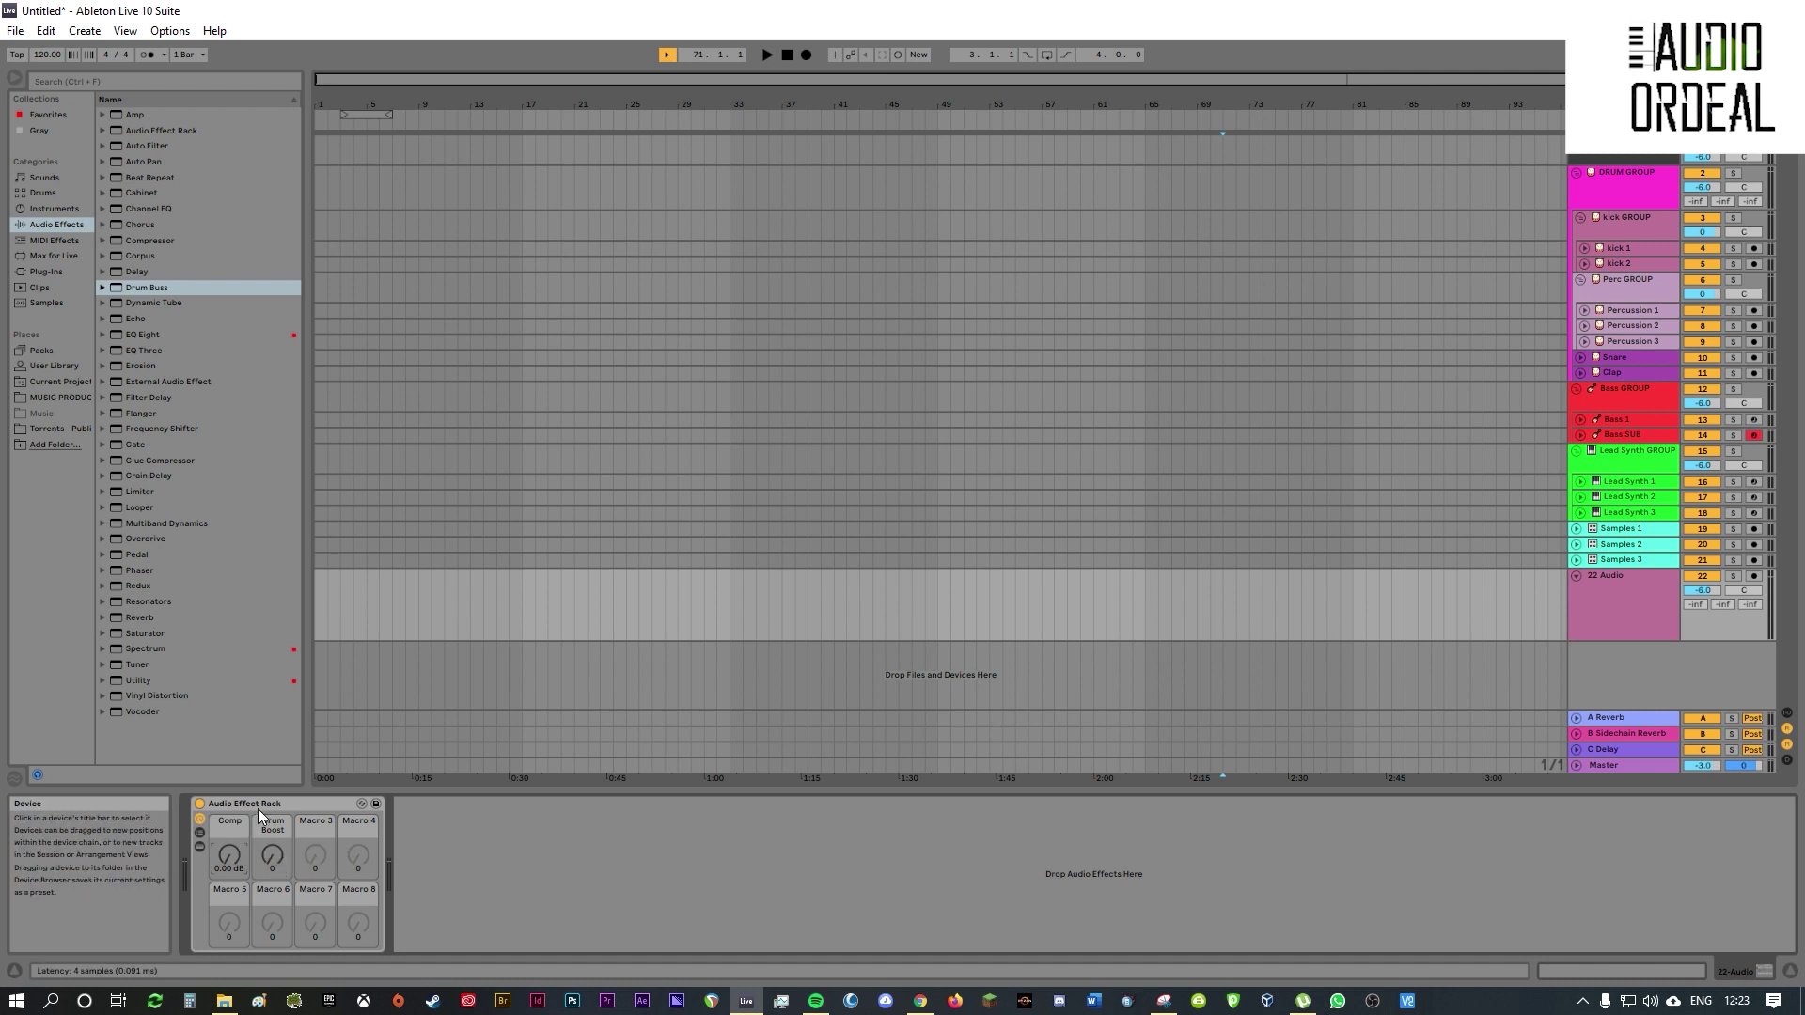
left_click(198, 847)
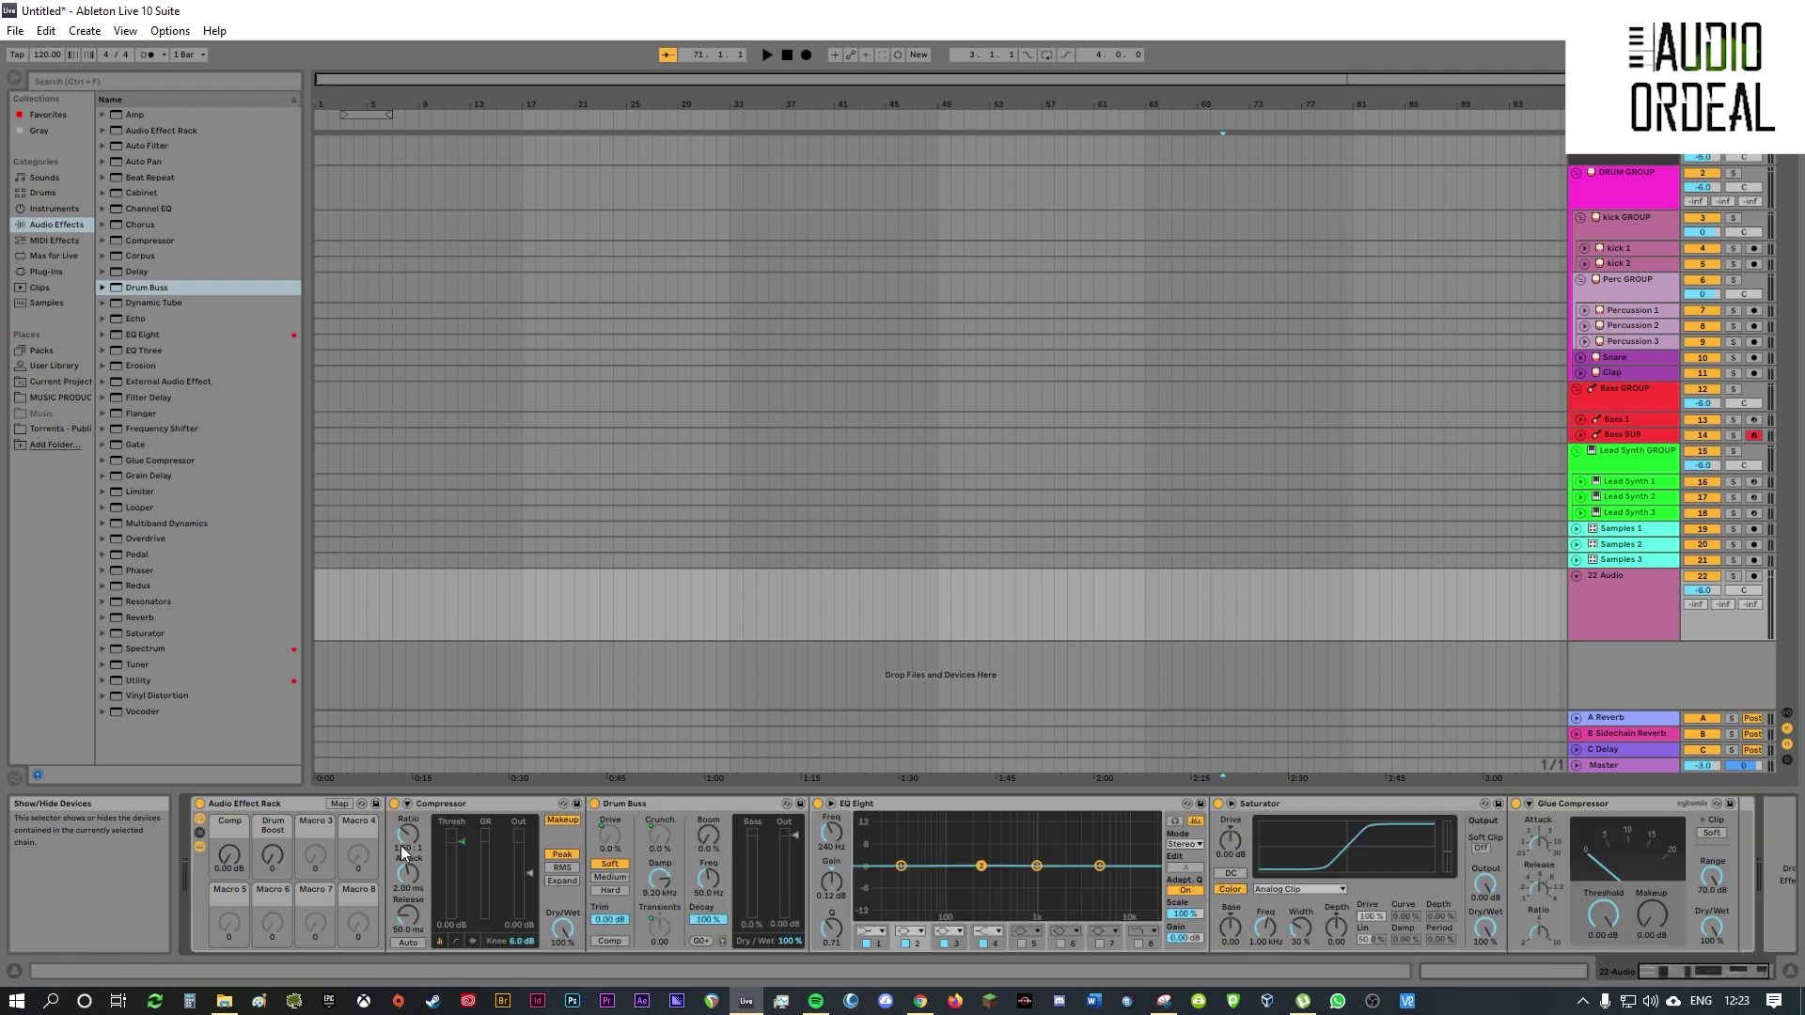
- Change EQ Eight's band 1 to a low-cut filter and lower its frequency to 10 Hz
left_click(900, 865)
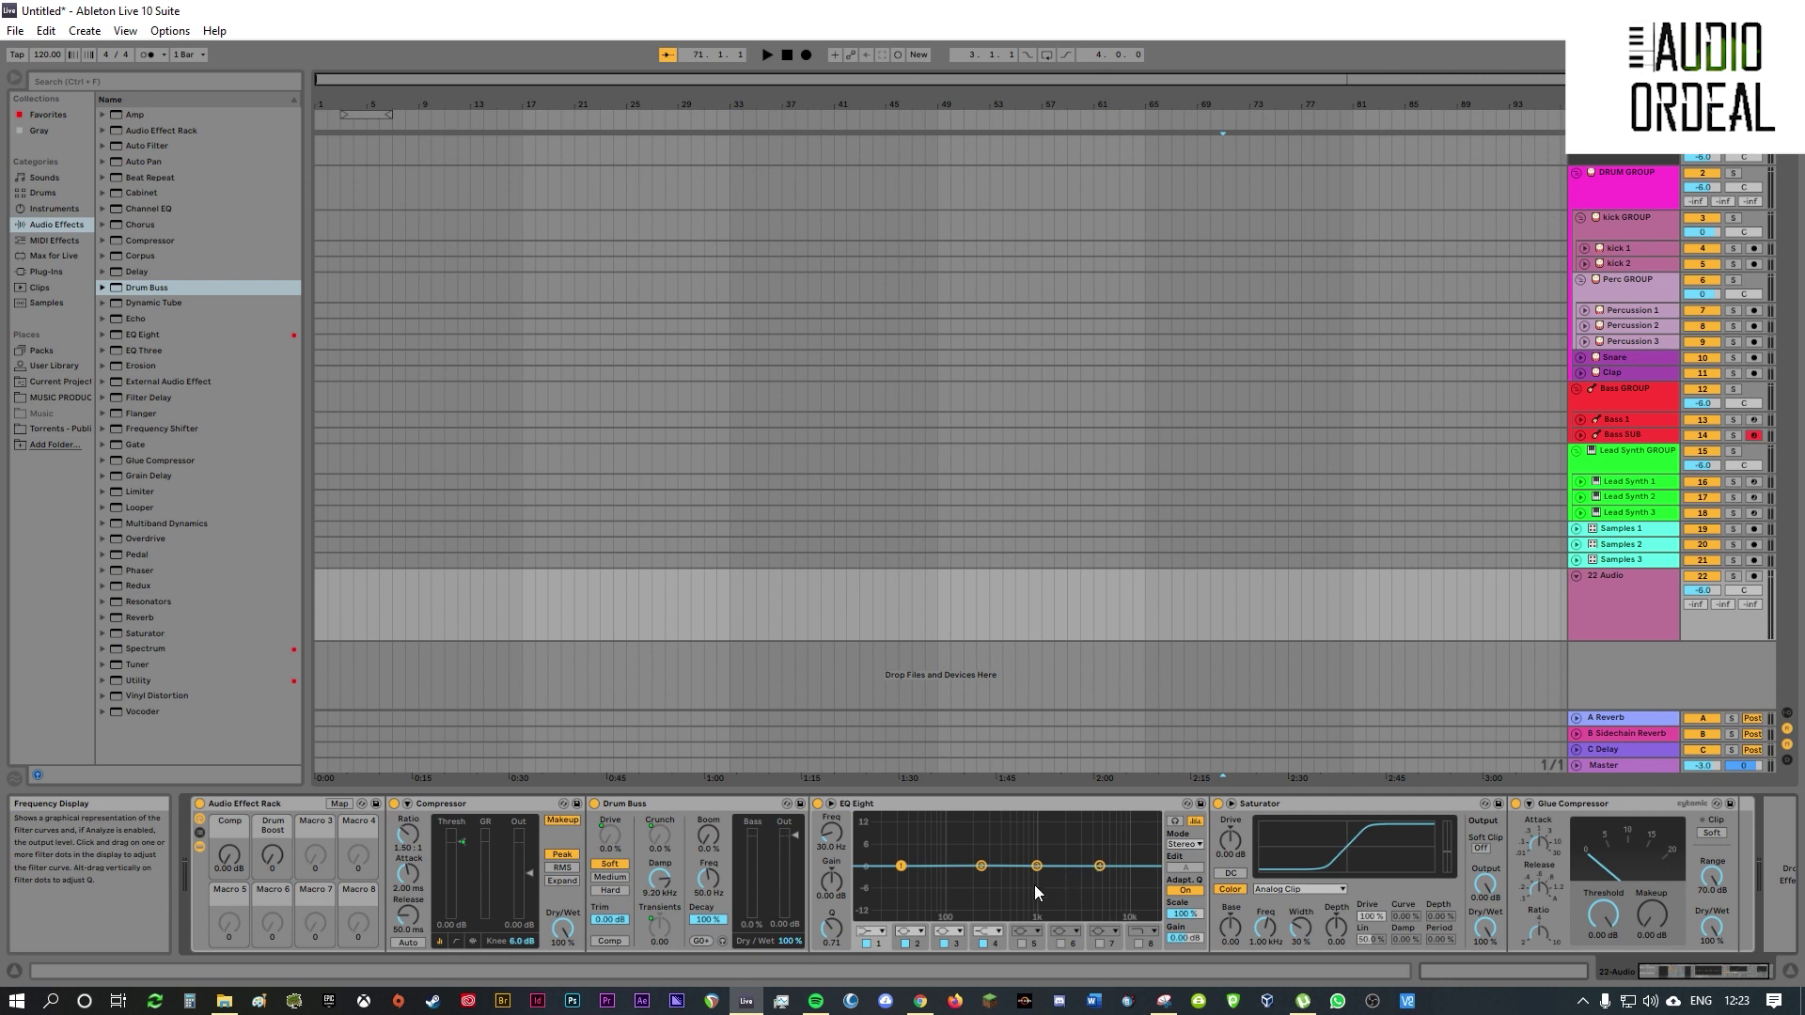
left_click(872, 931)
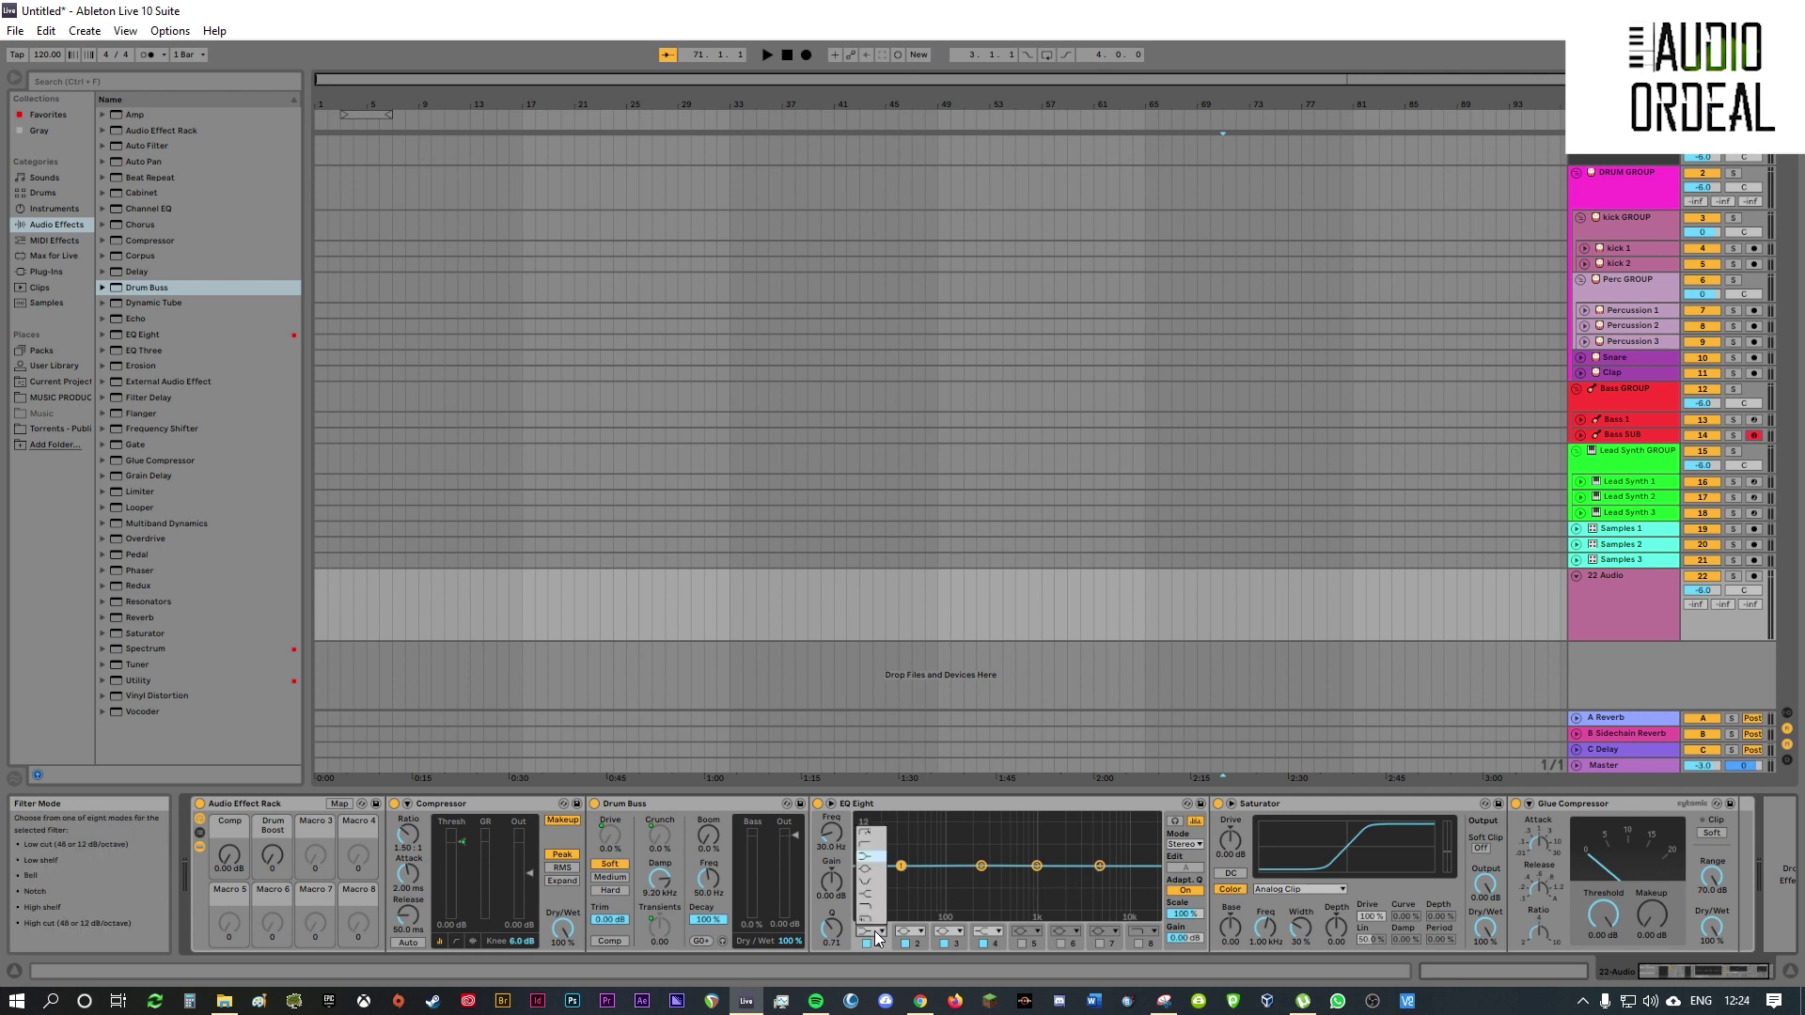
left_click(866, 827)
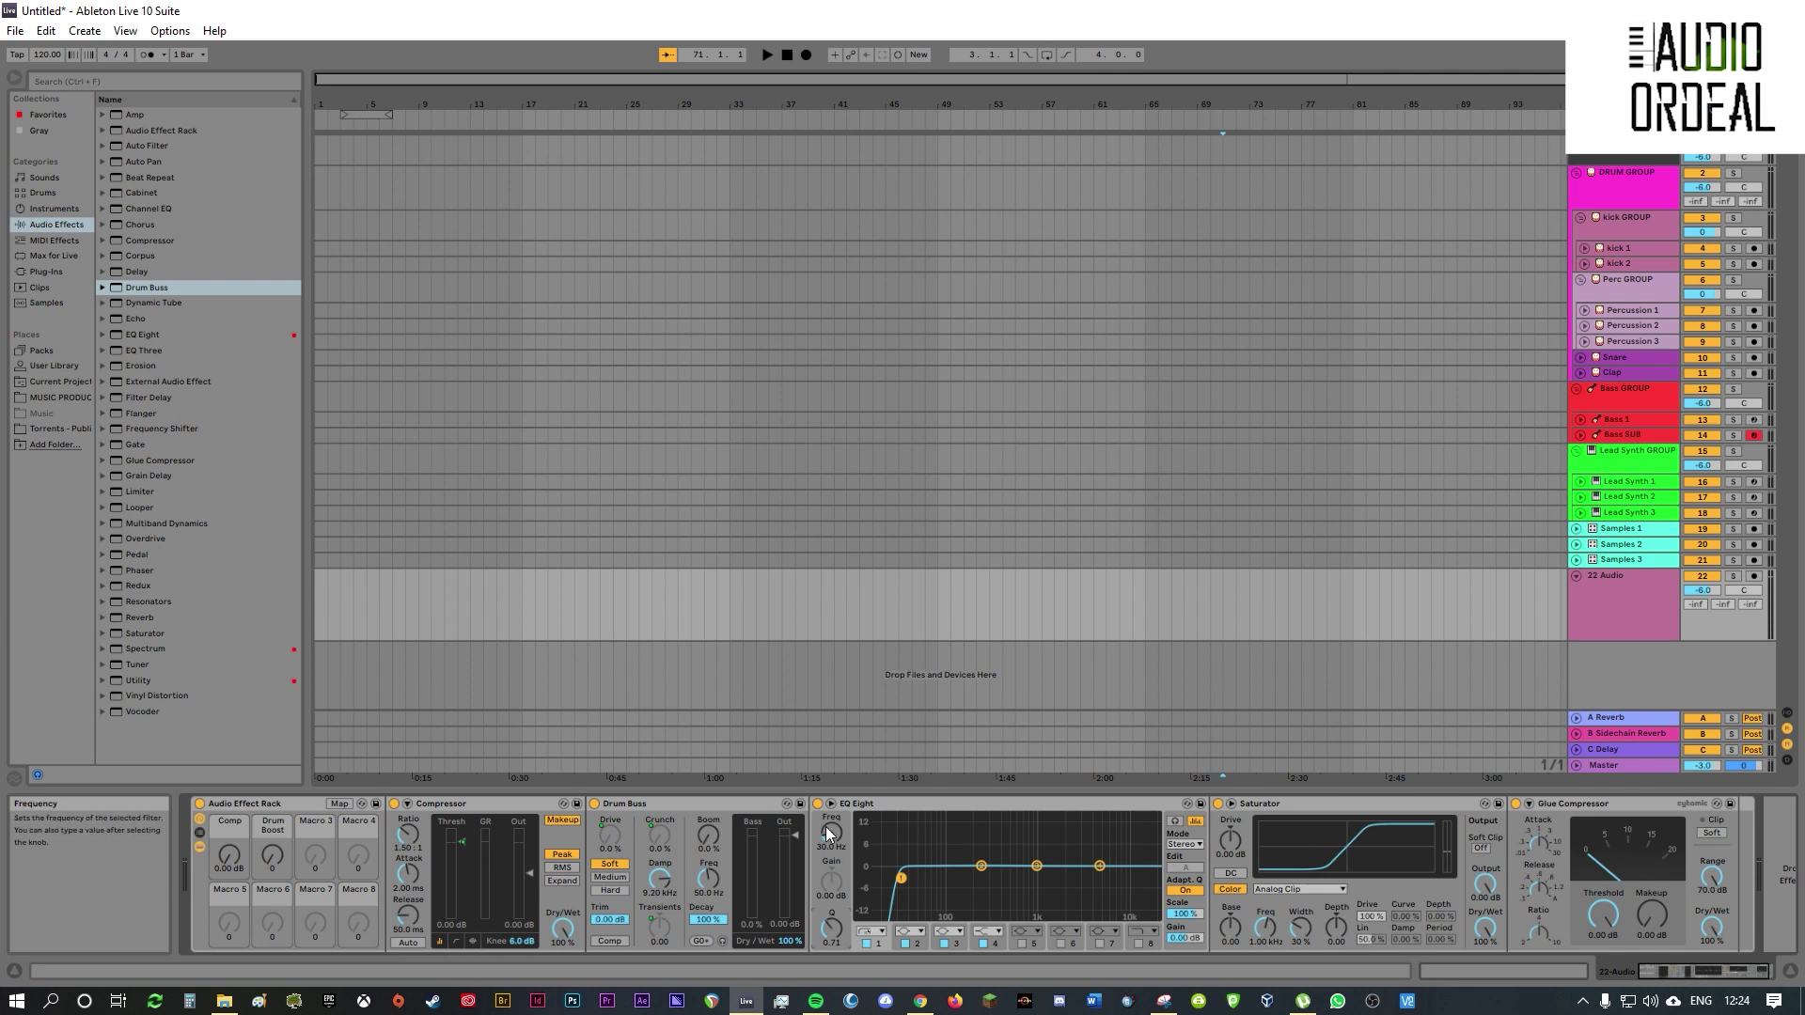
mouse_move(833, 836)
left_mouse_down()
mouse_move(833, 776)
mouse_move(833, 846)
left_mouse_up()
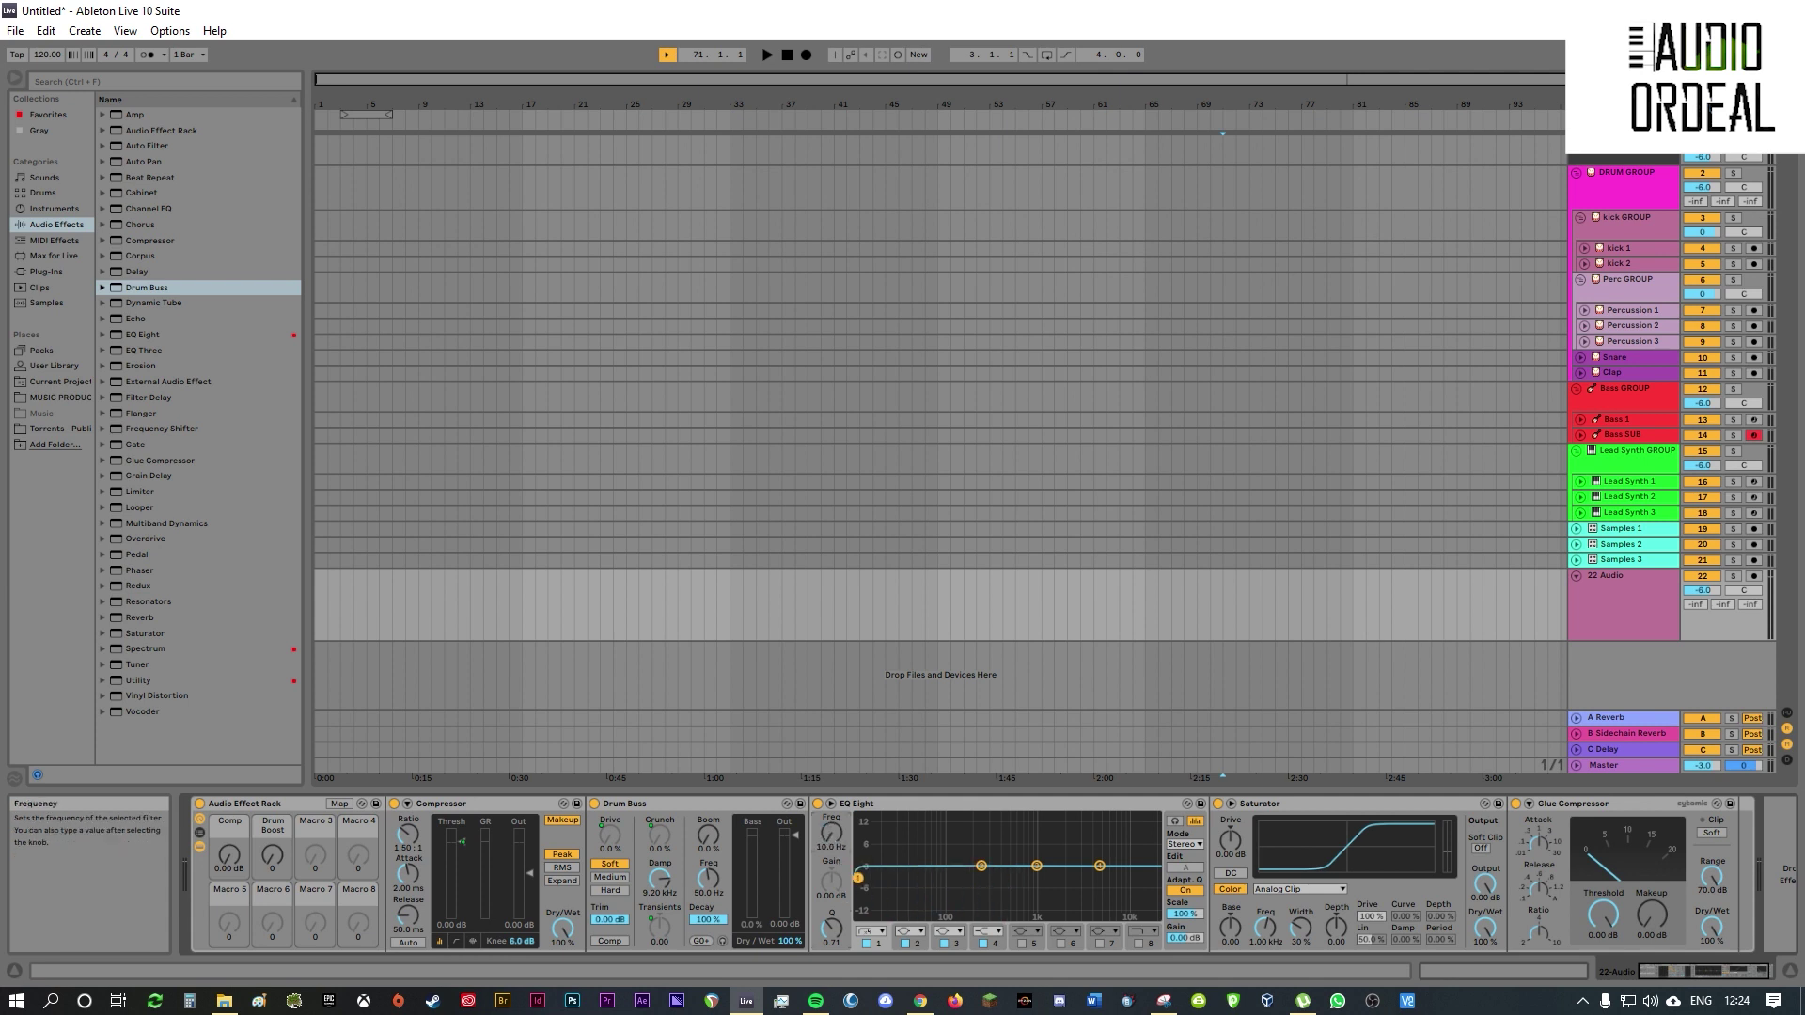
- Enter macro mapping mode and map EQ Eight's band 1 frequency to Macro 5
left_click(336, 810)
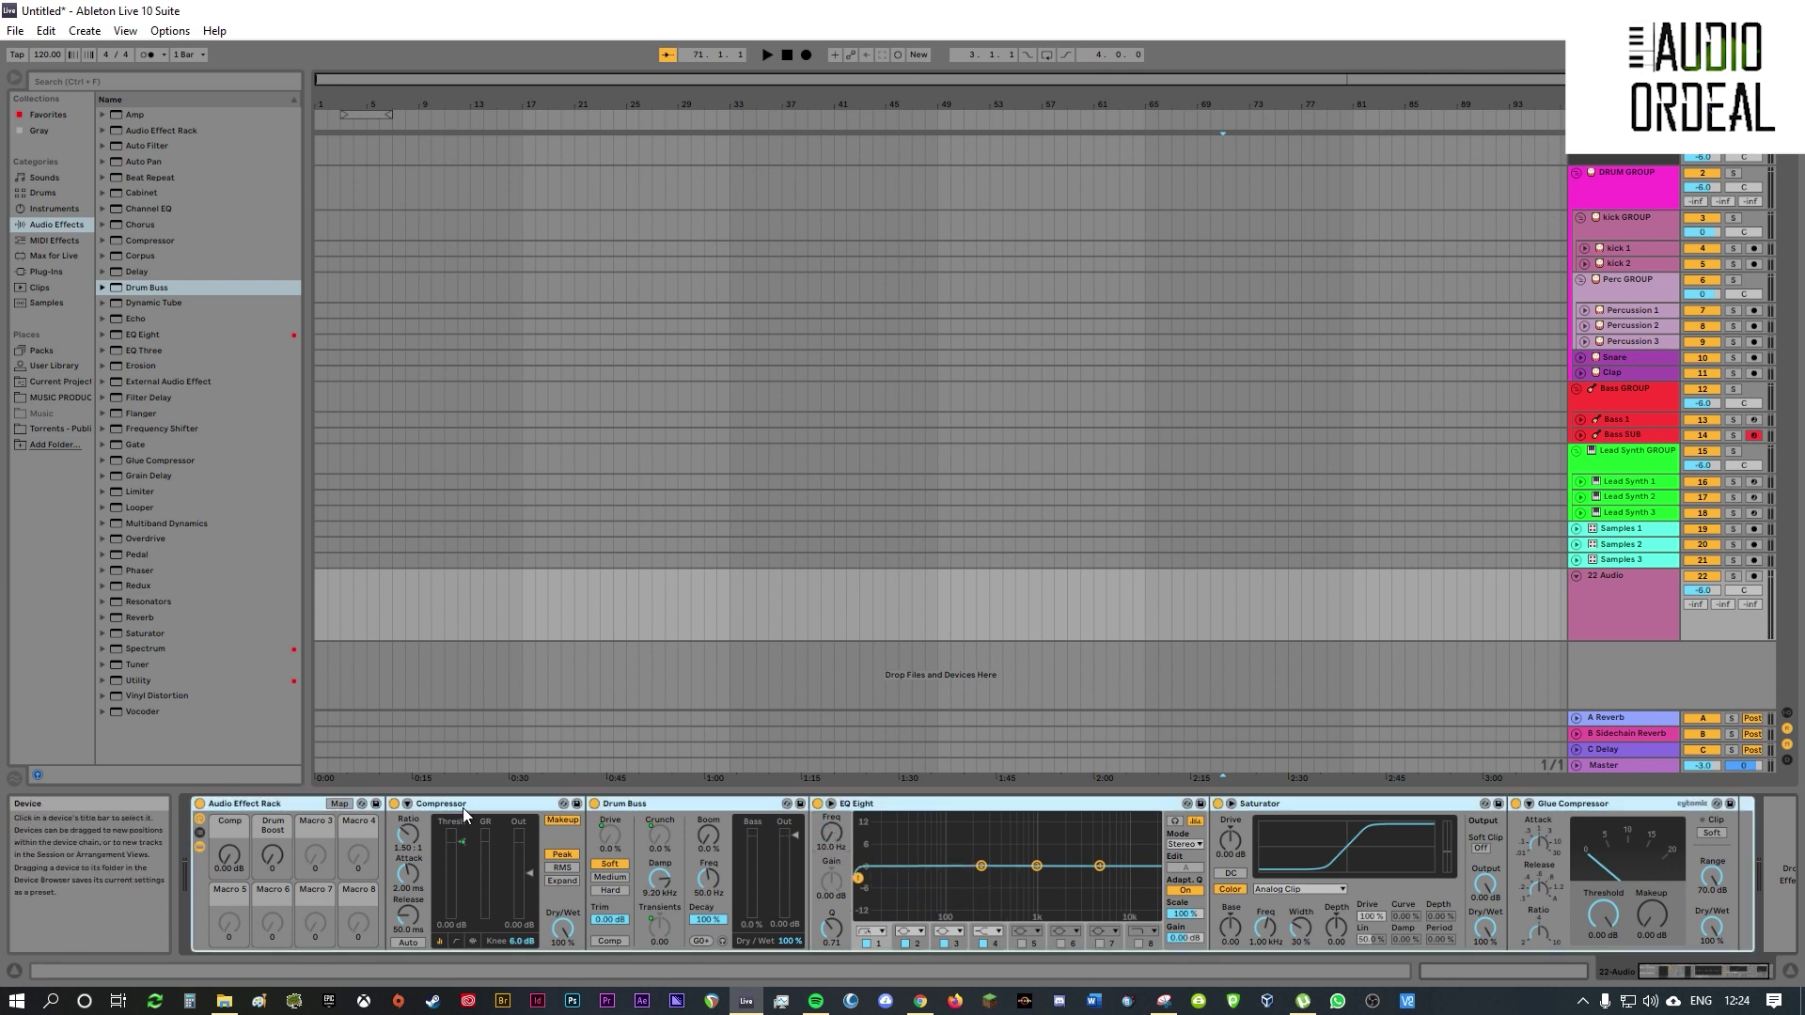
left_click(831, 834)
left_click(225, 936)
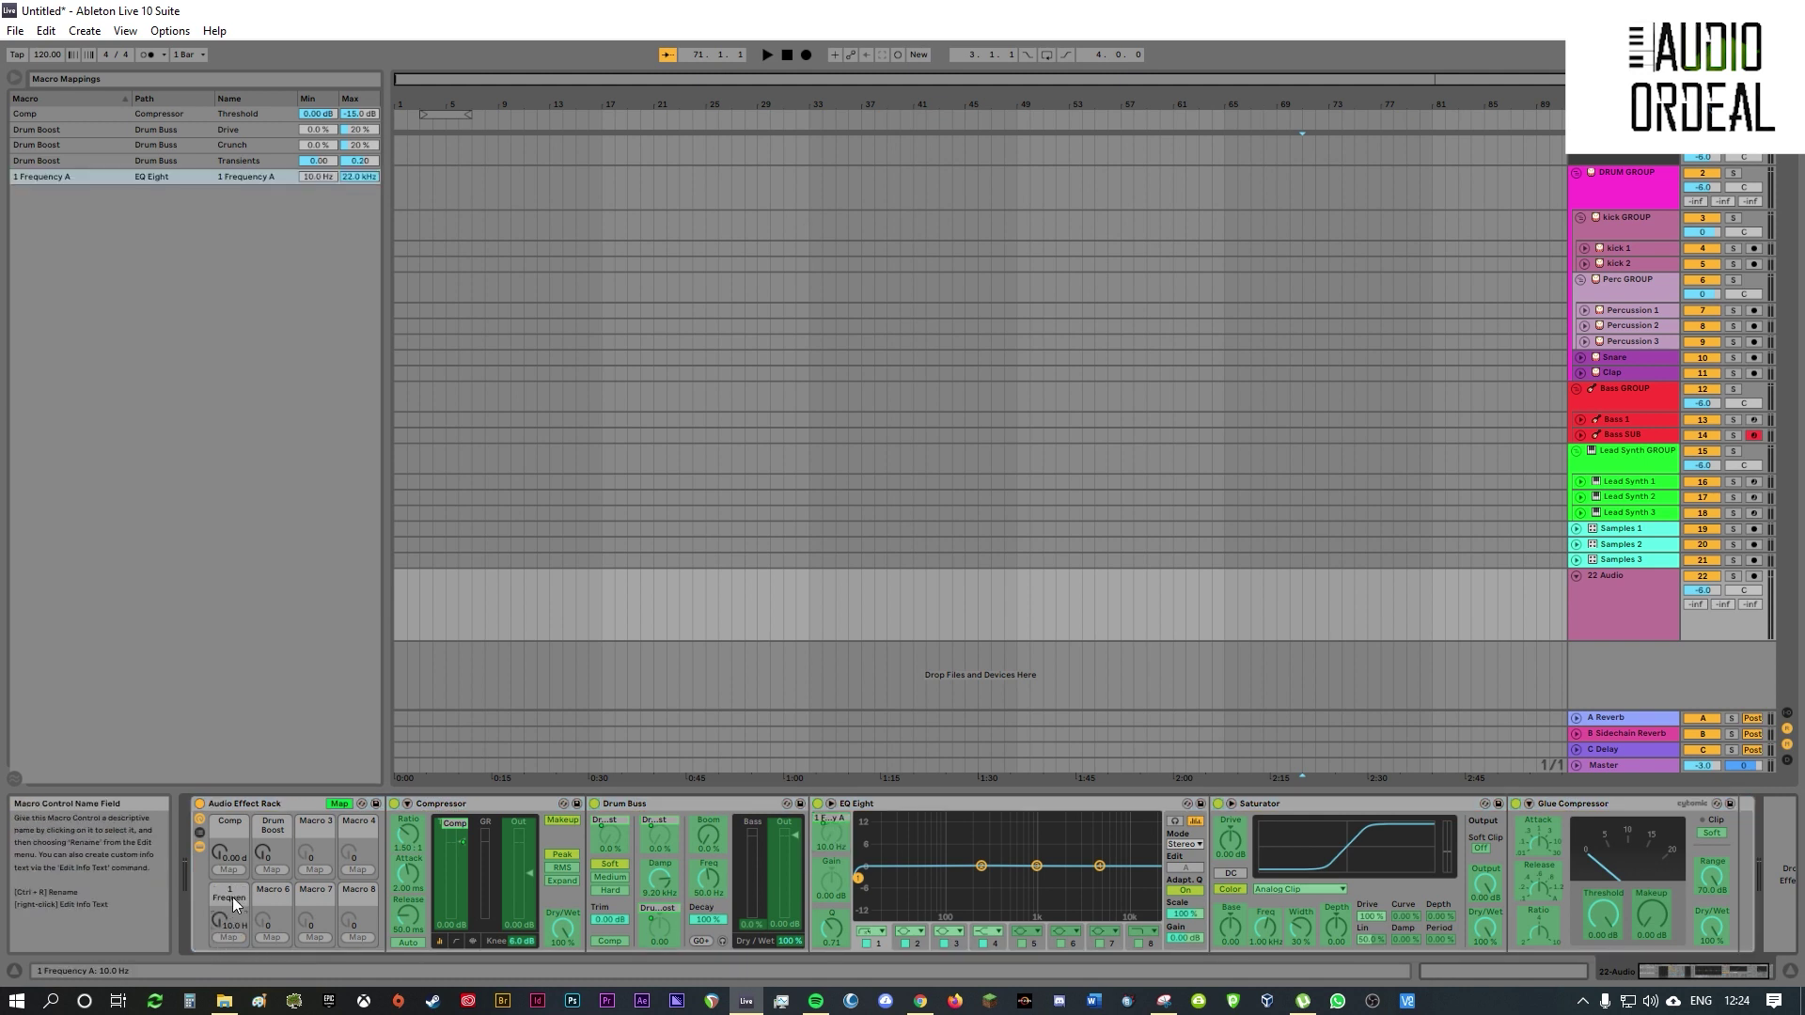
- Set the band 1 frequency mapping's range to a minimum of 30 Hz and a maximum of 450 Hz, and test its macro
left_click(320, 177)
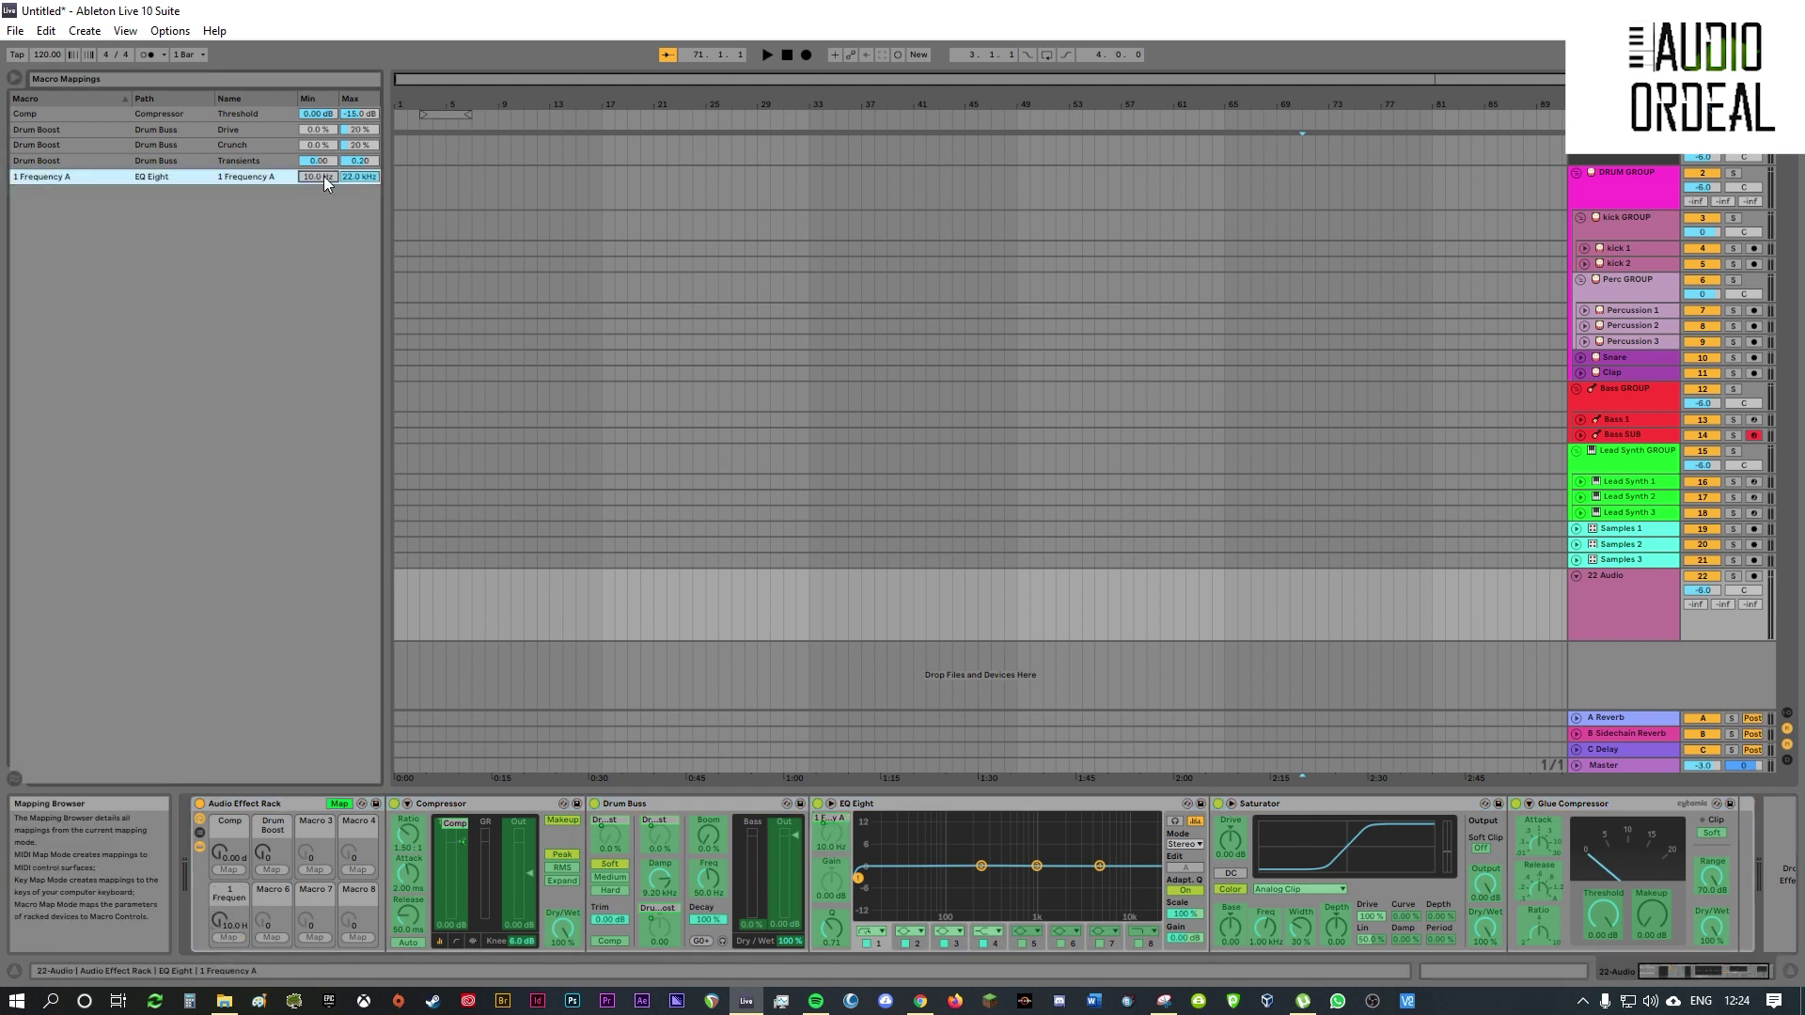
key("Return")
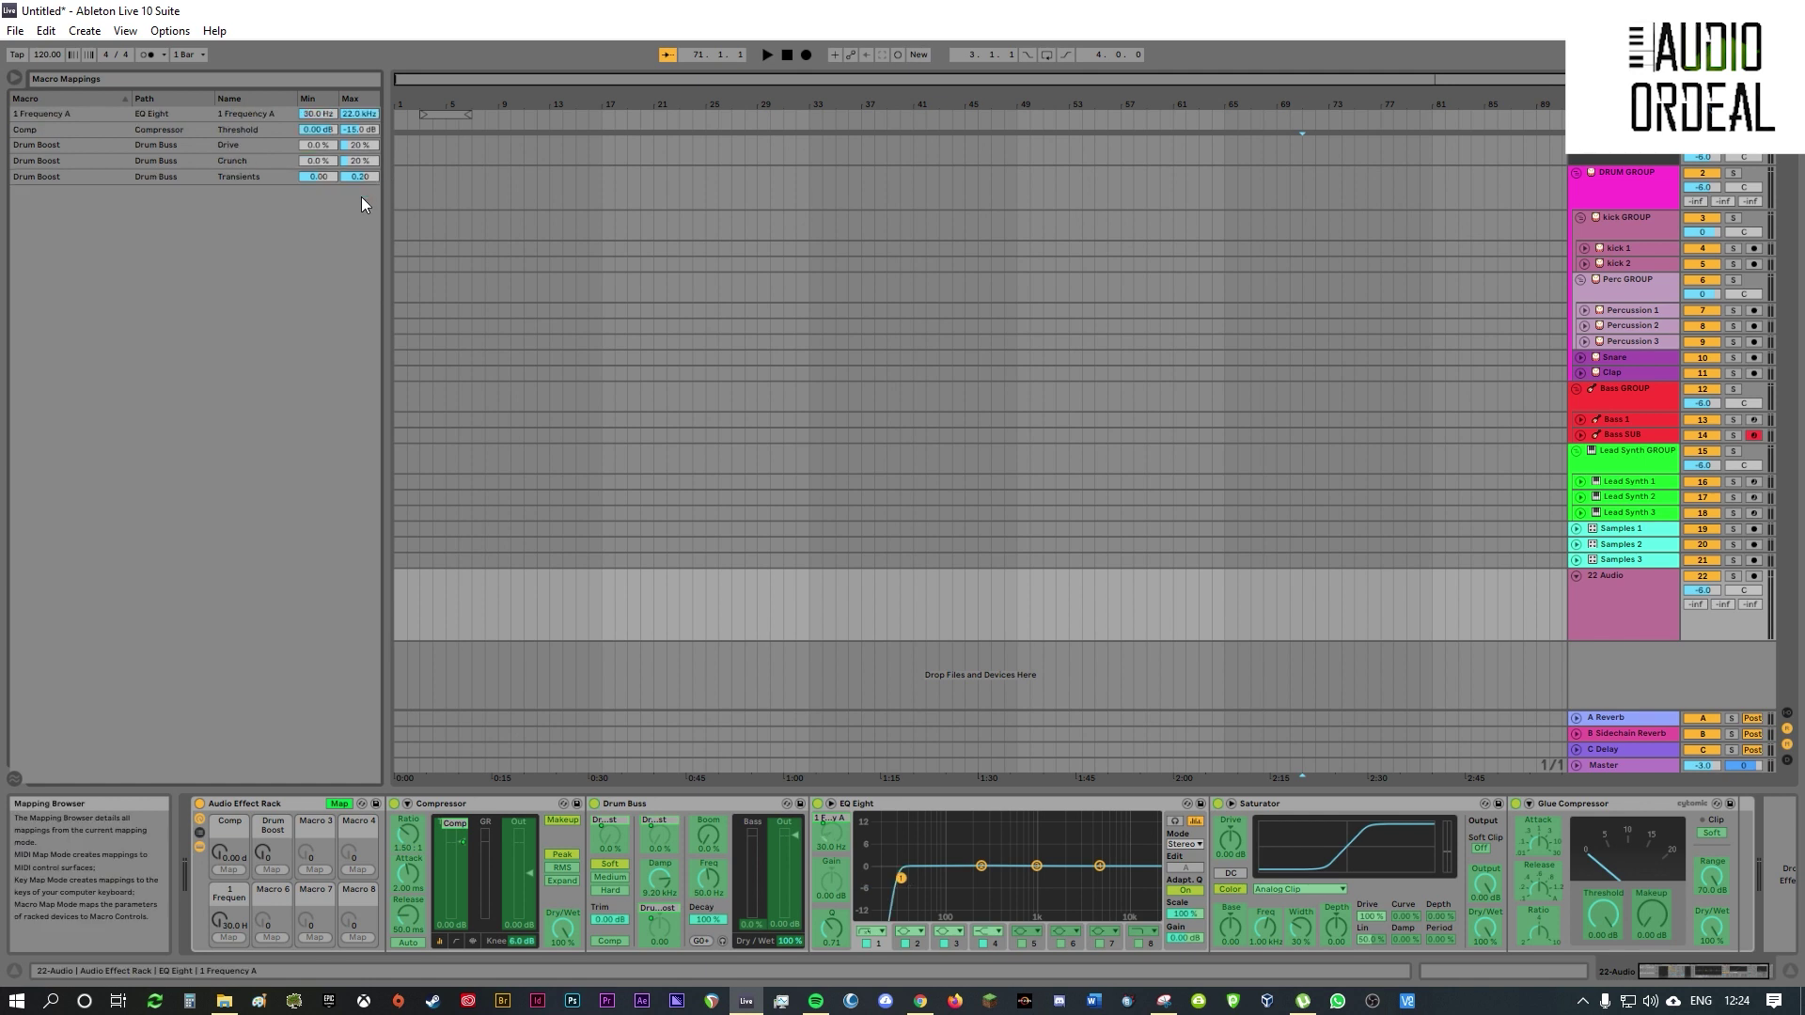
left_click(358, 114)
type("450")
key("Return")
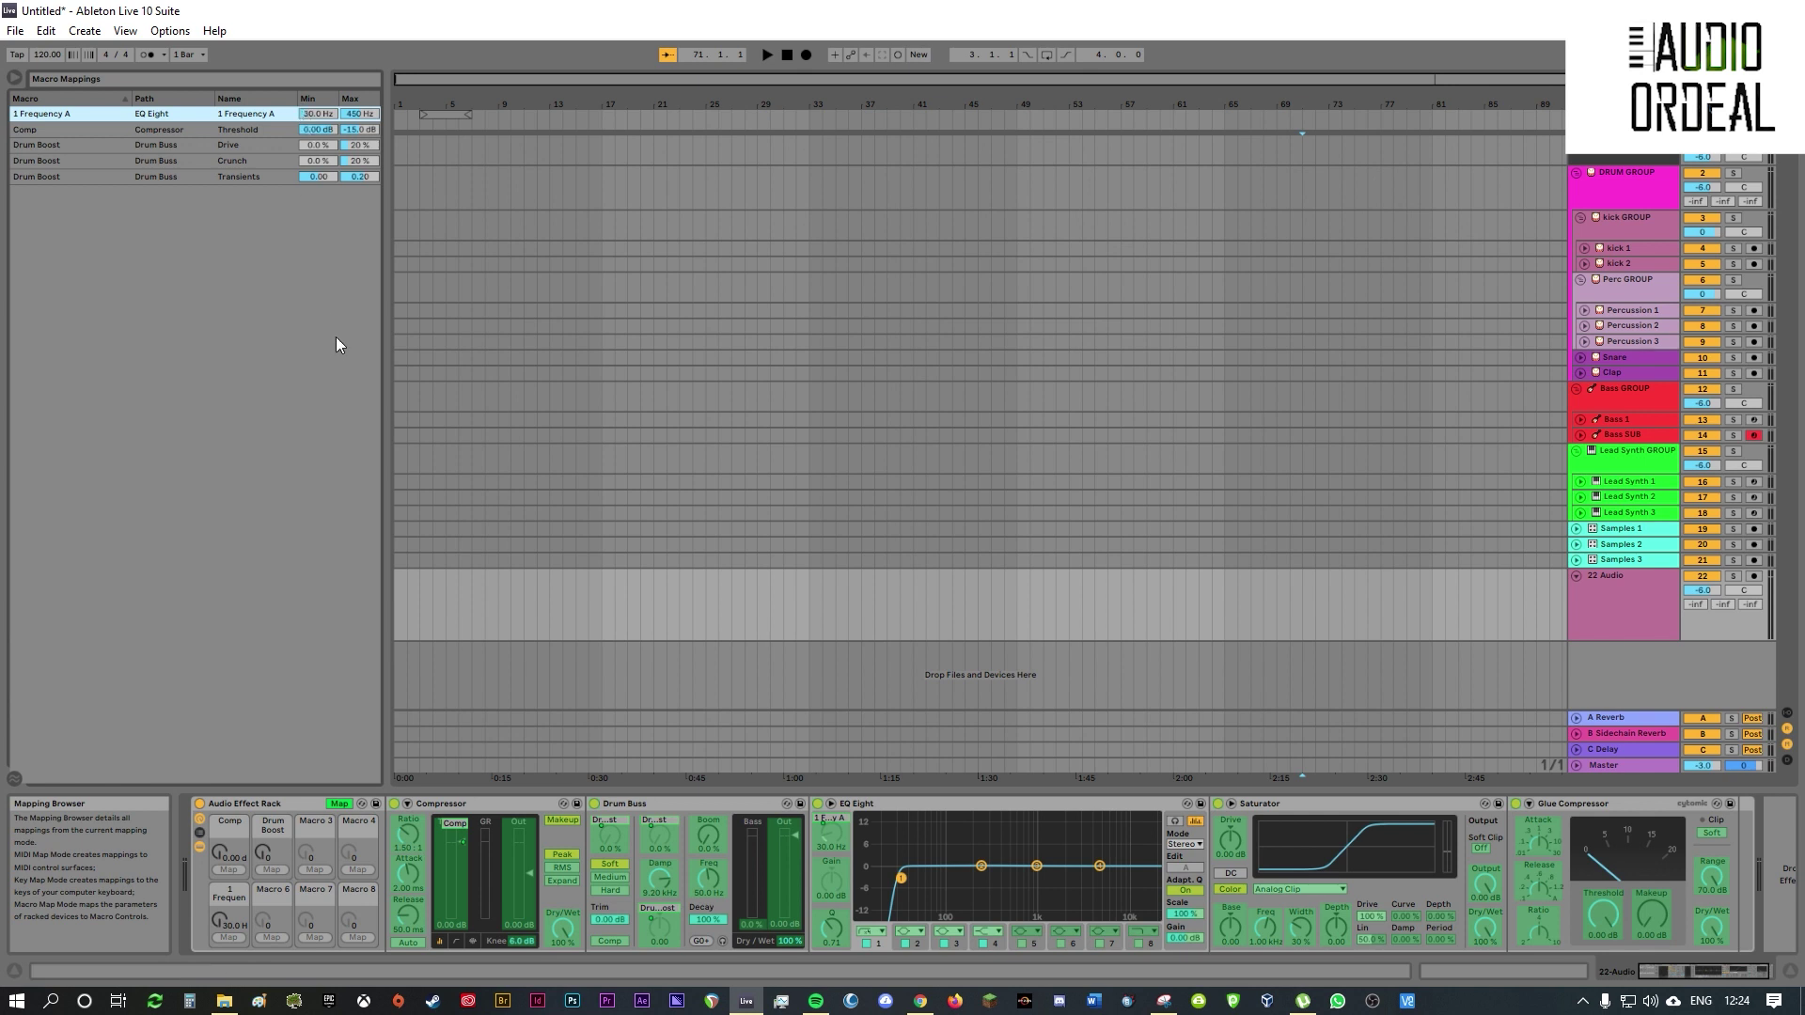
mouse_move(223, 924)
left_mouse_down()
mouse_move(223, 884)
mouse_move(223, 931)
left_mouse_up()
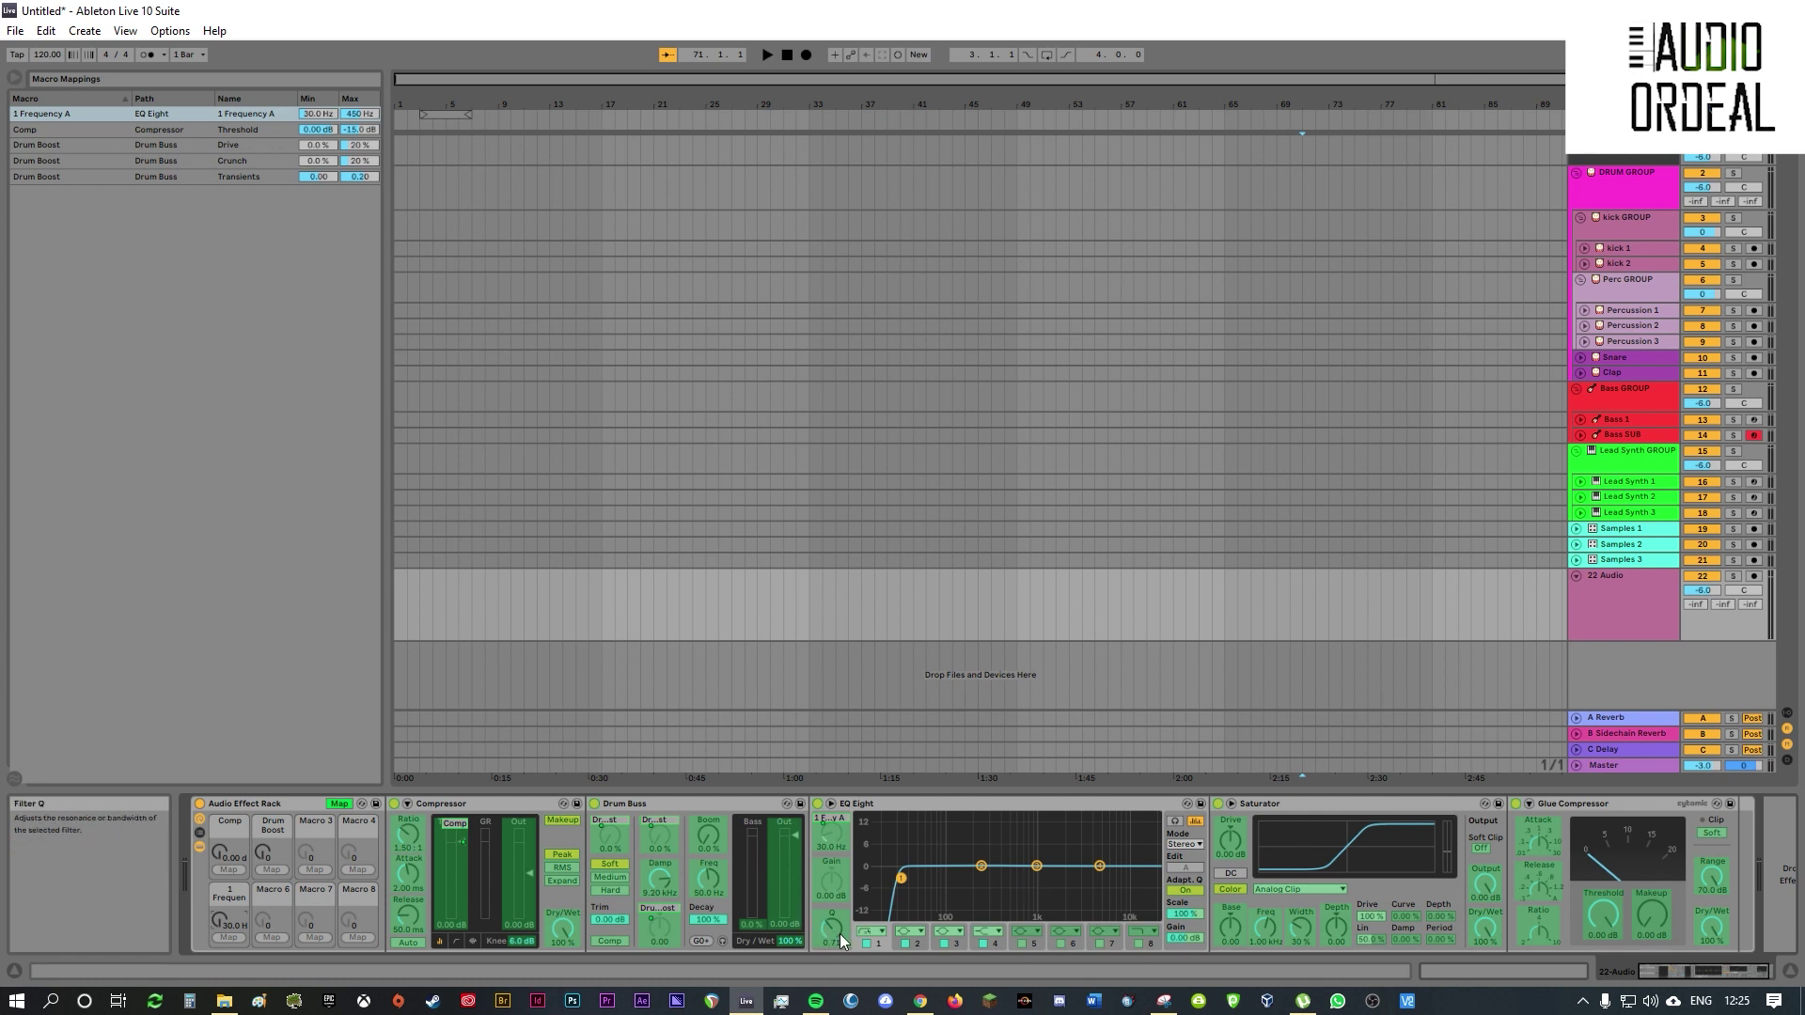
- Map the Q of EQ Eight's band 1 to Macro 5 alongside the frequency
left_click(231, 937)
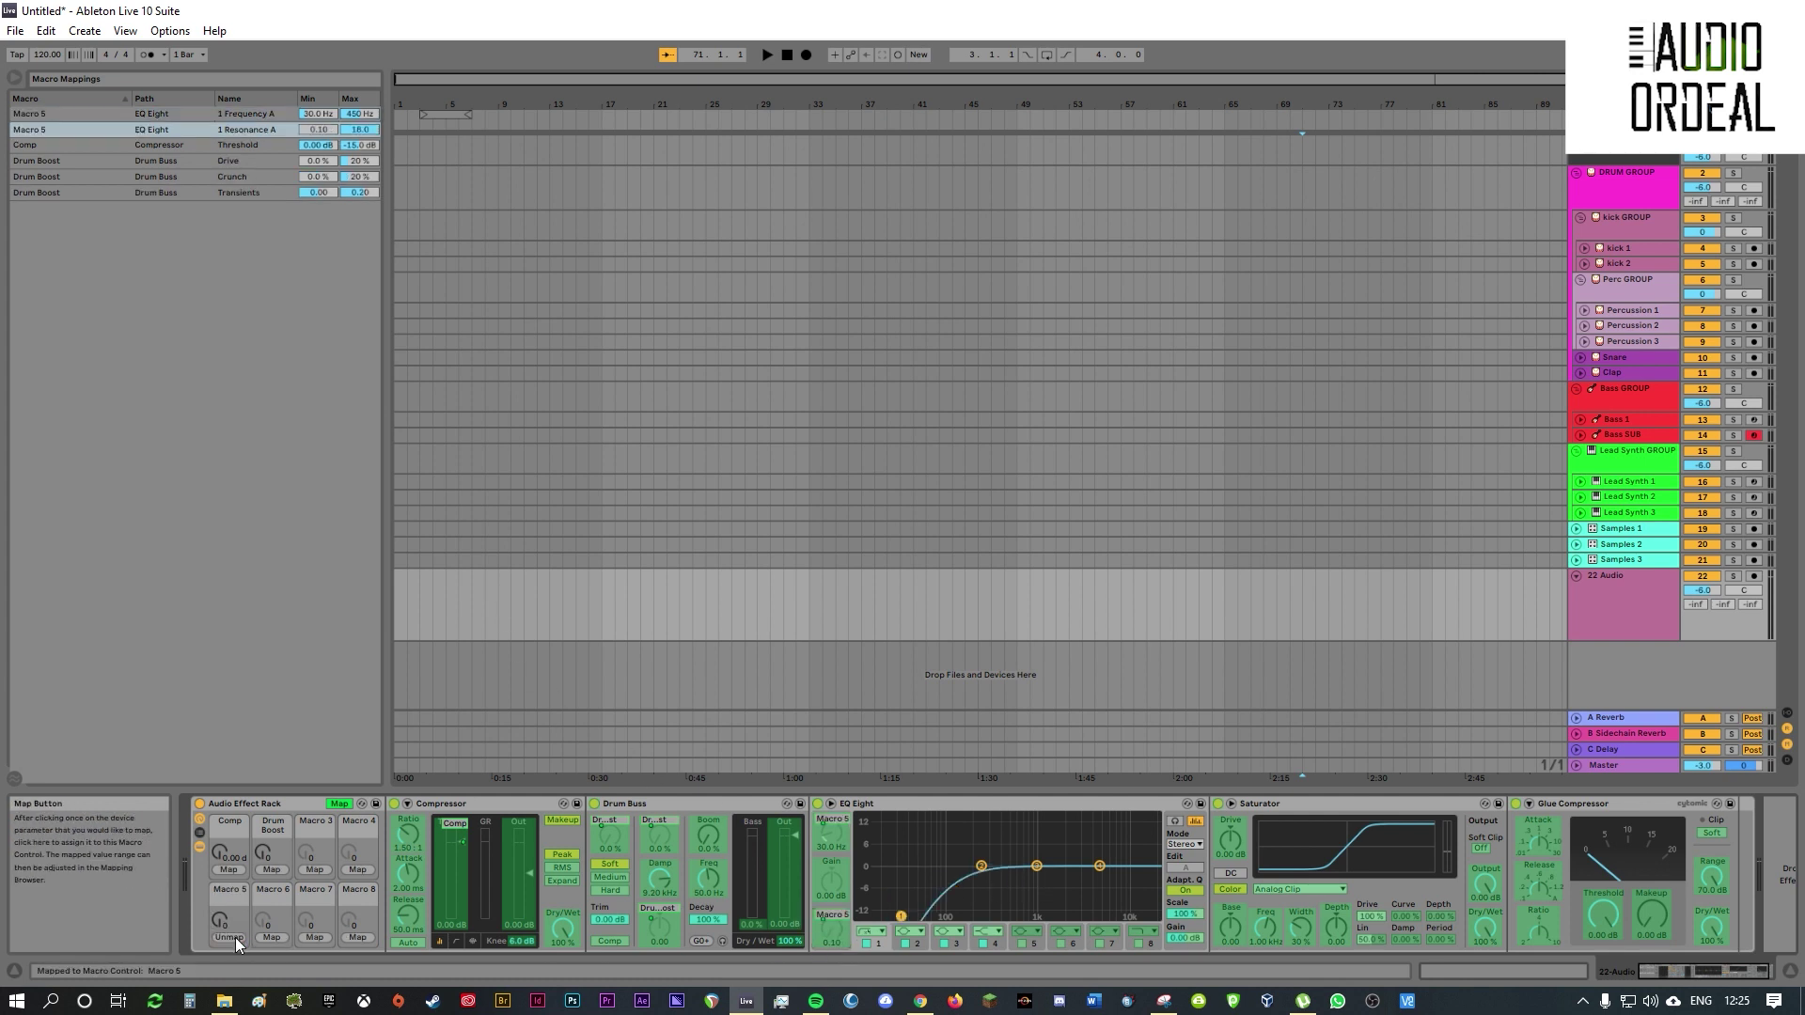
left_click(323, 129)
left_click(324, 100)
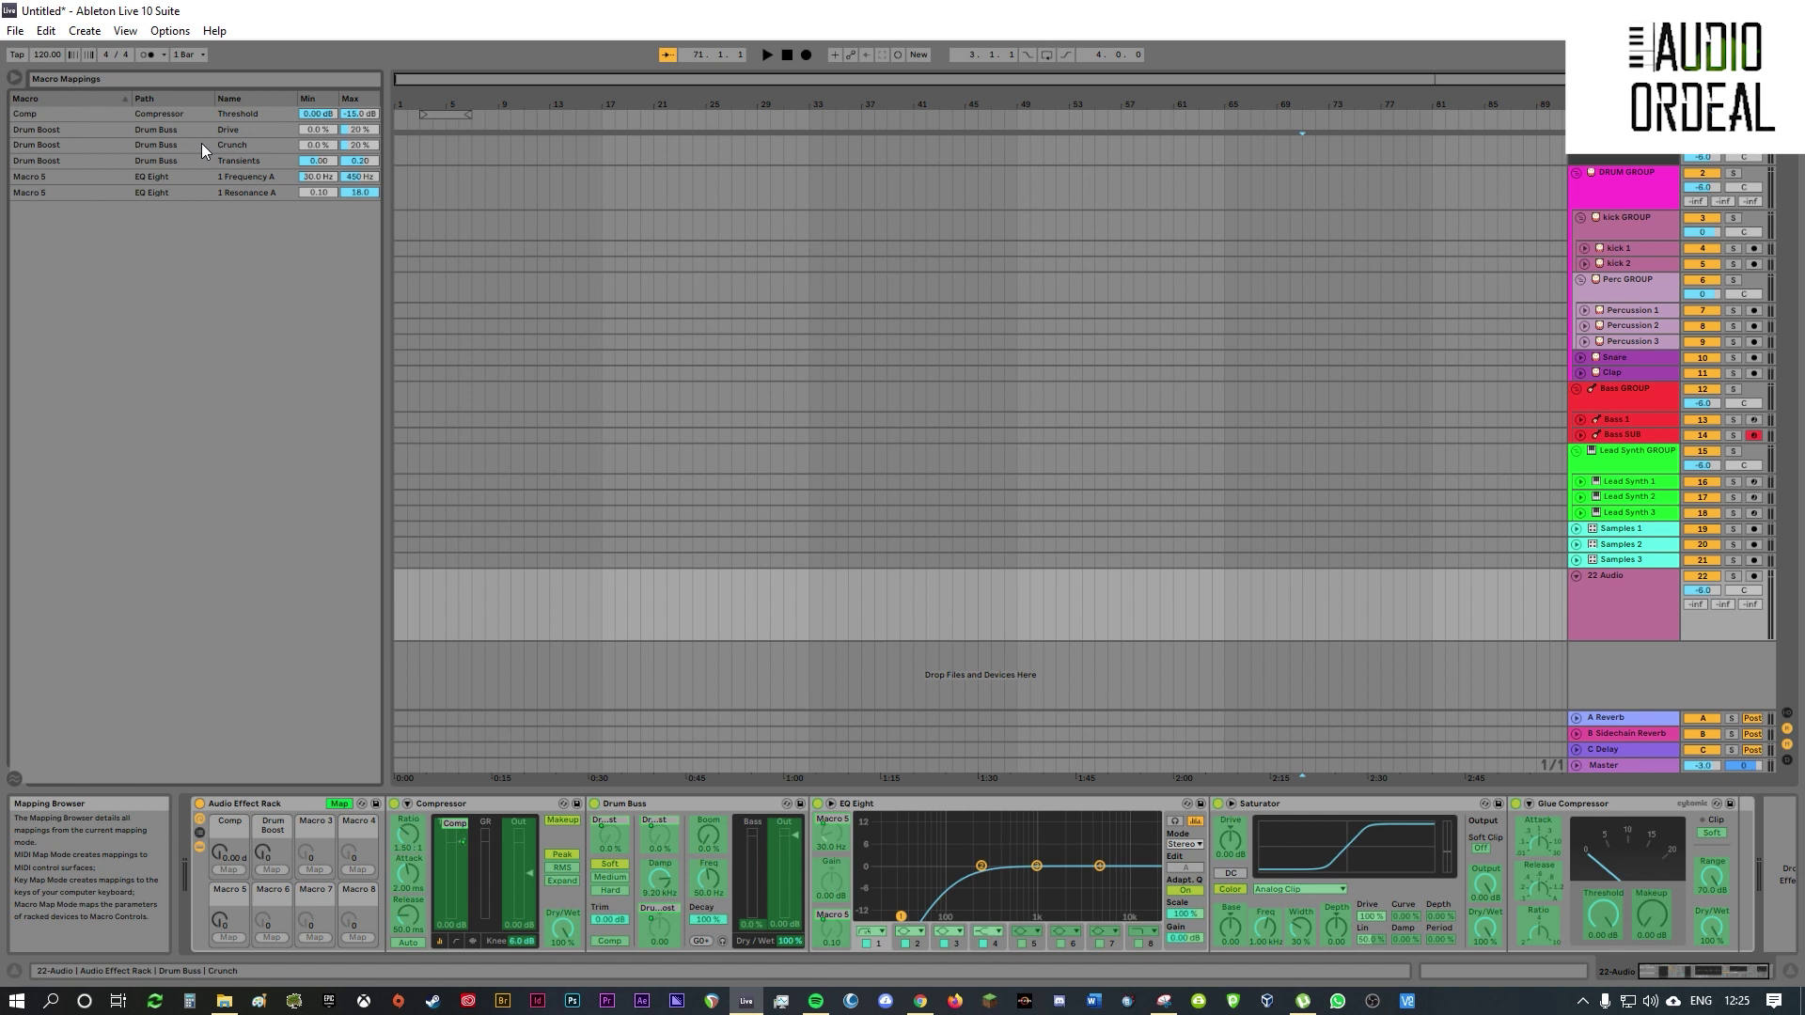
- Raise the band 1 resonance mapping's minimum to 0.67 and turn Macro 5 up to 127 to test the filter sweep
mouse_move(320, 192)
left_mouse_down()
mouse_move(320, 85)
mouse_move(319, 177)
left_mouse_up()
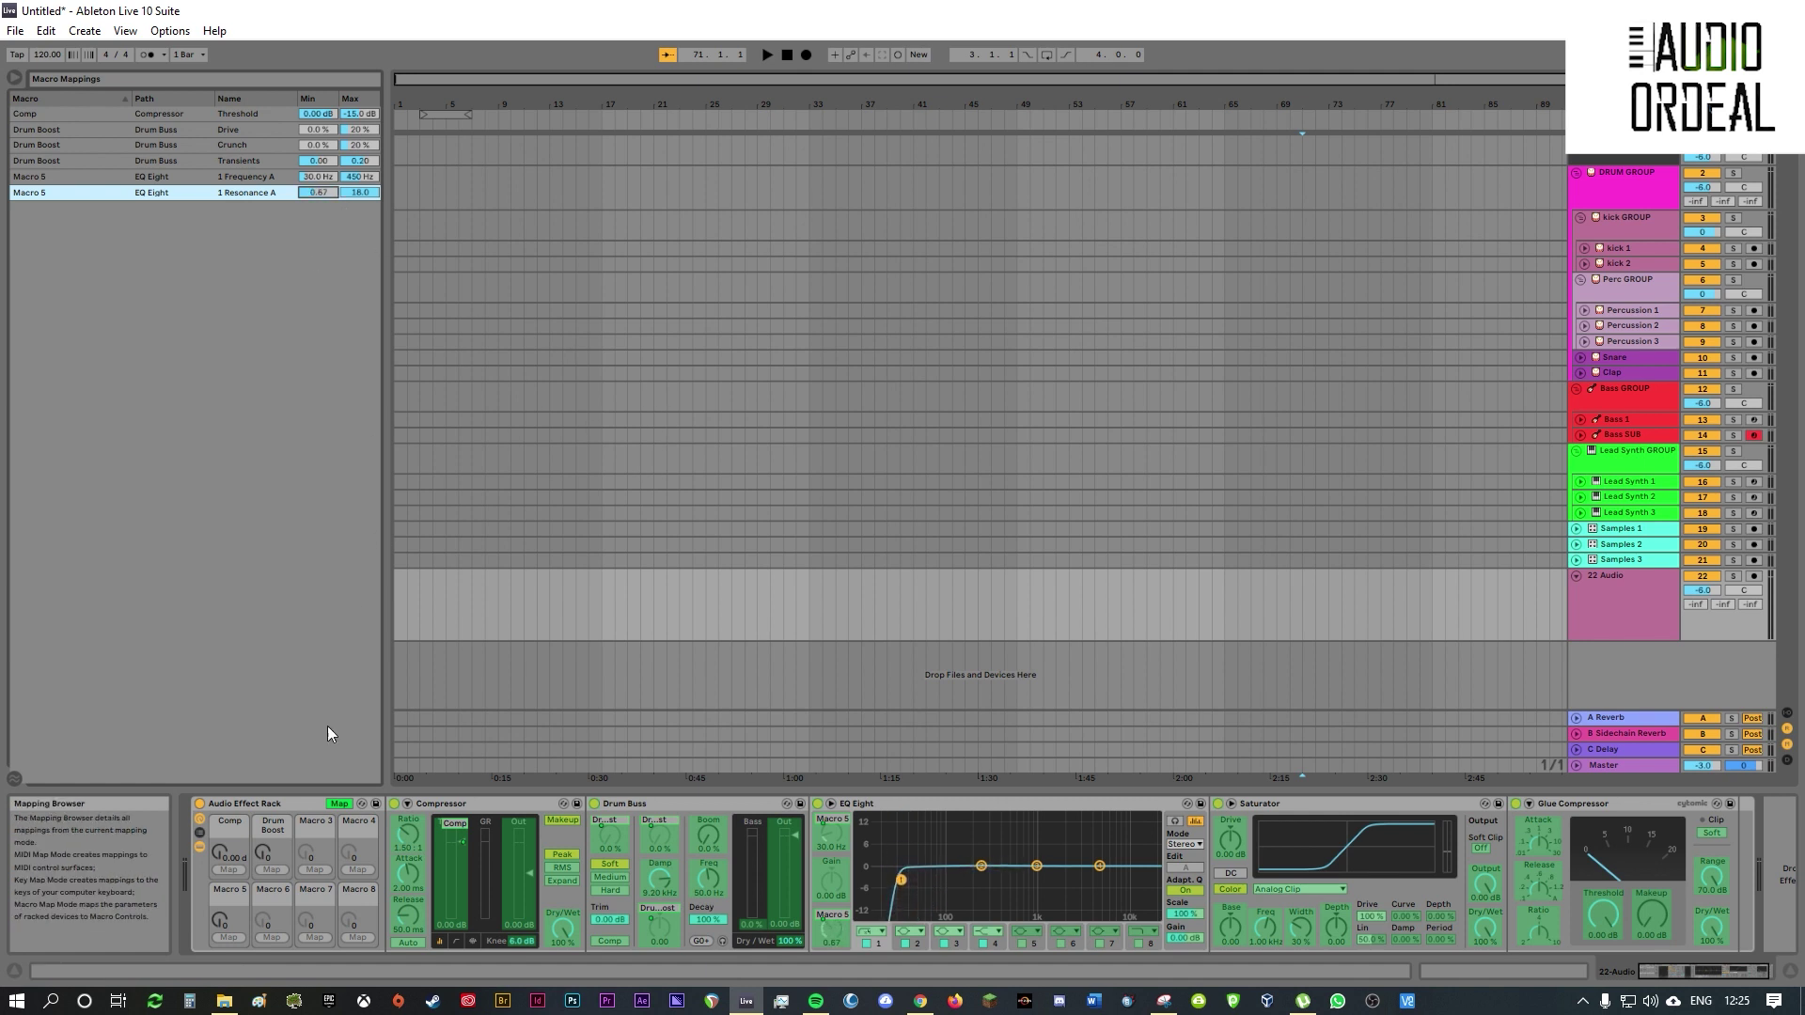
left_click_drag(226, 923, 220, 851)
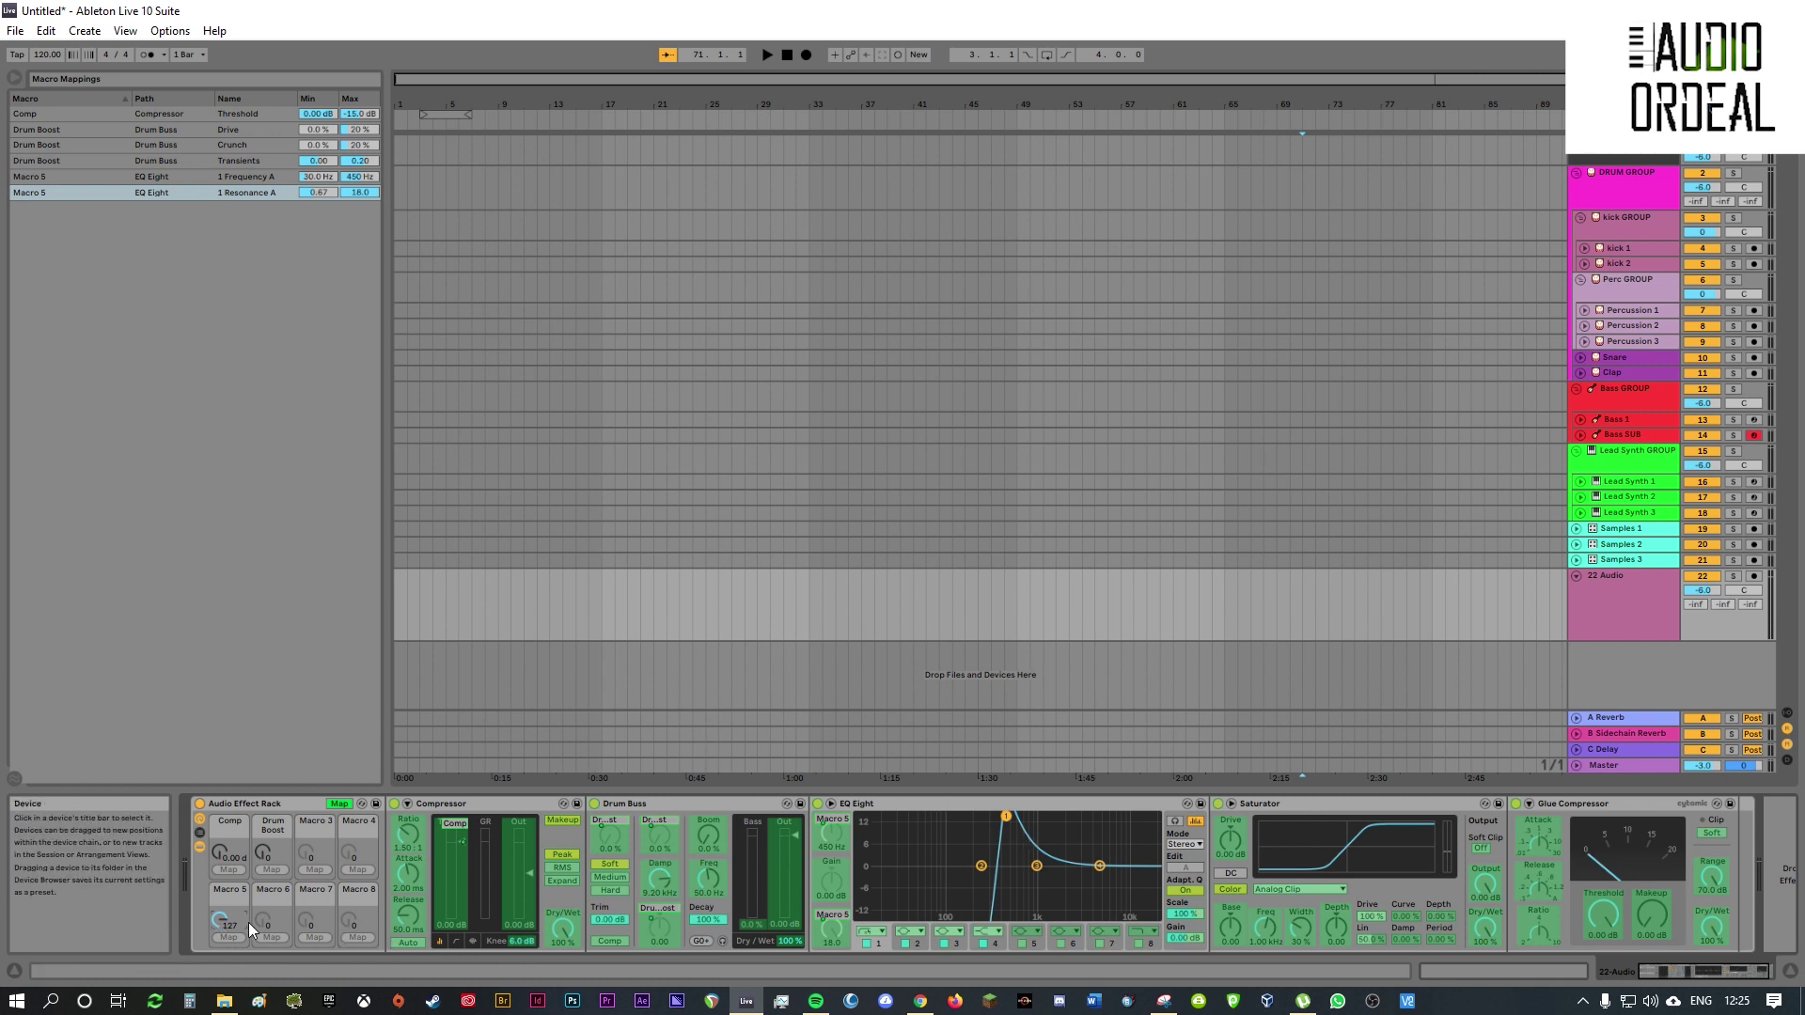
left_click_drag(219, 923, 219, 870)
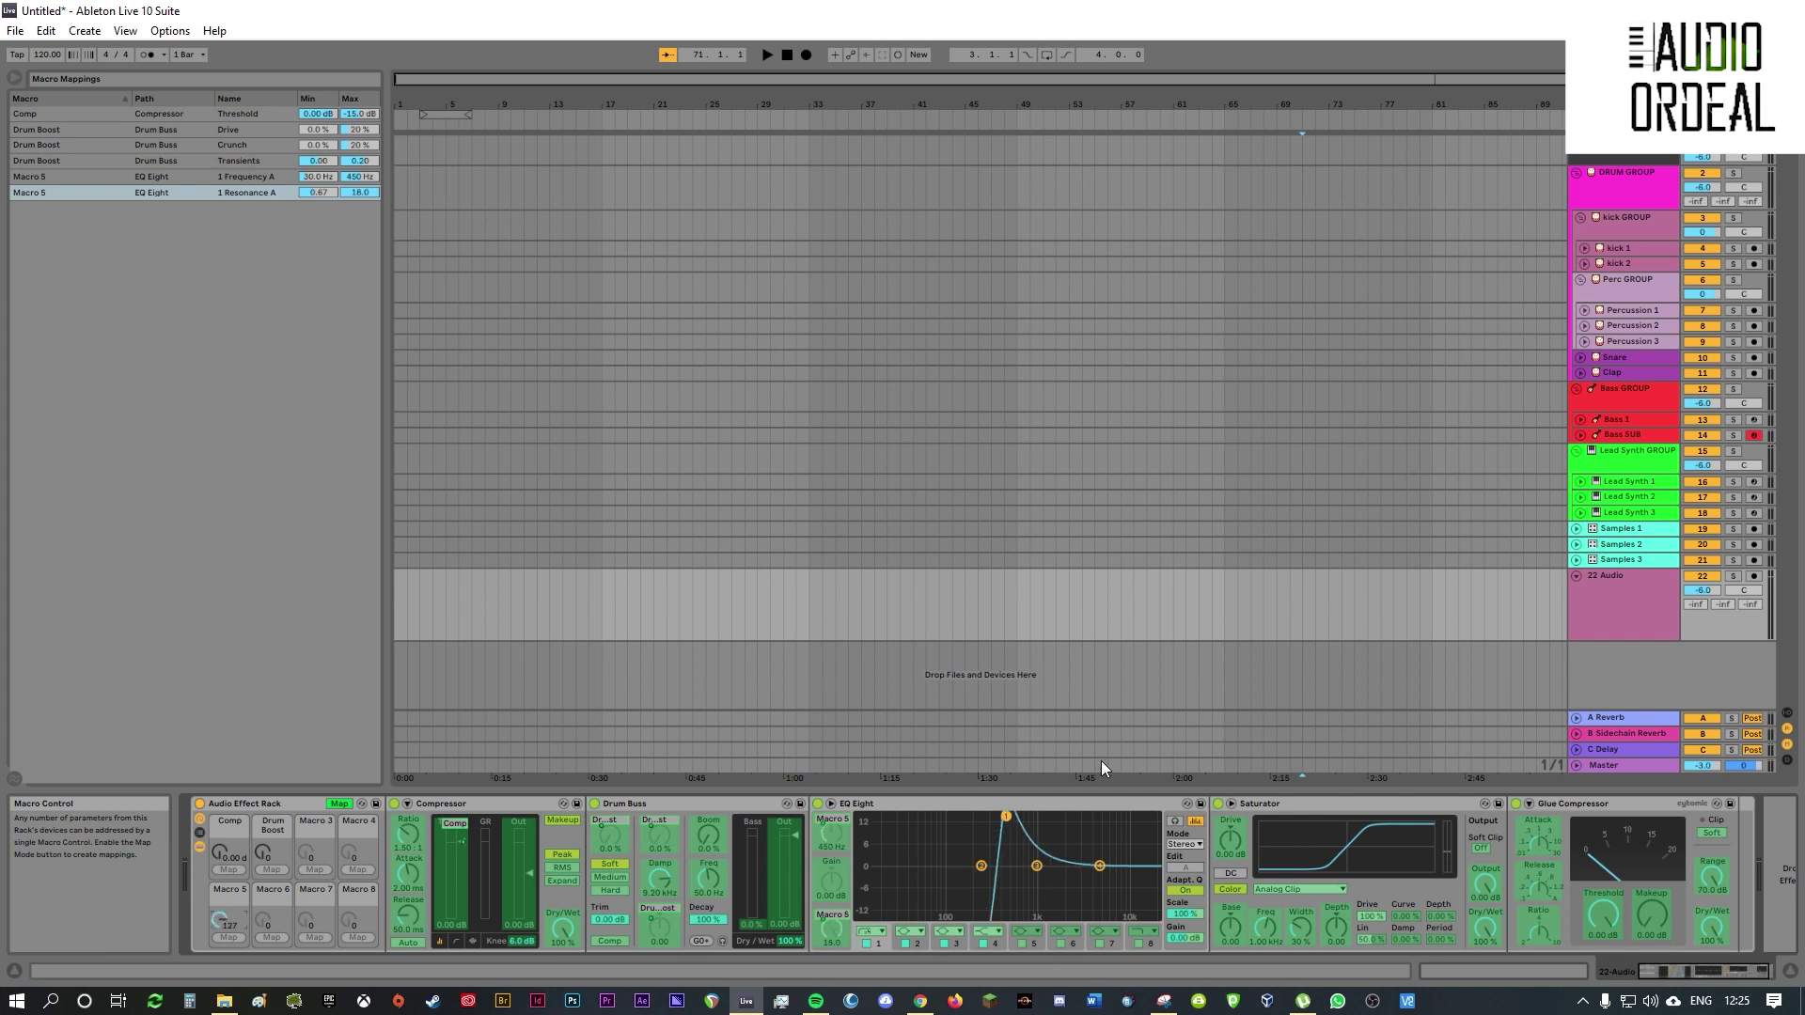
- Lower the band 1 resonance mapping's maximum to about 1.1 and turn Macro 5 back down to 0
left_click_drag(360, 193, 360, 259)
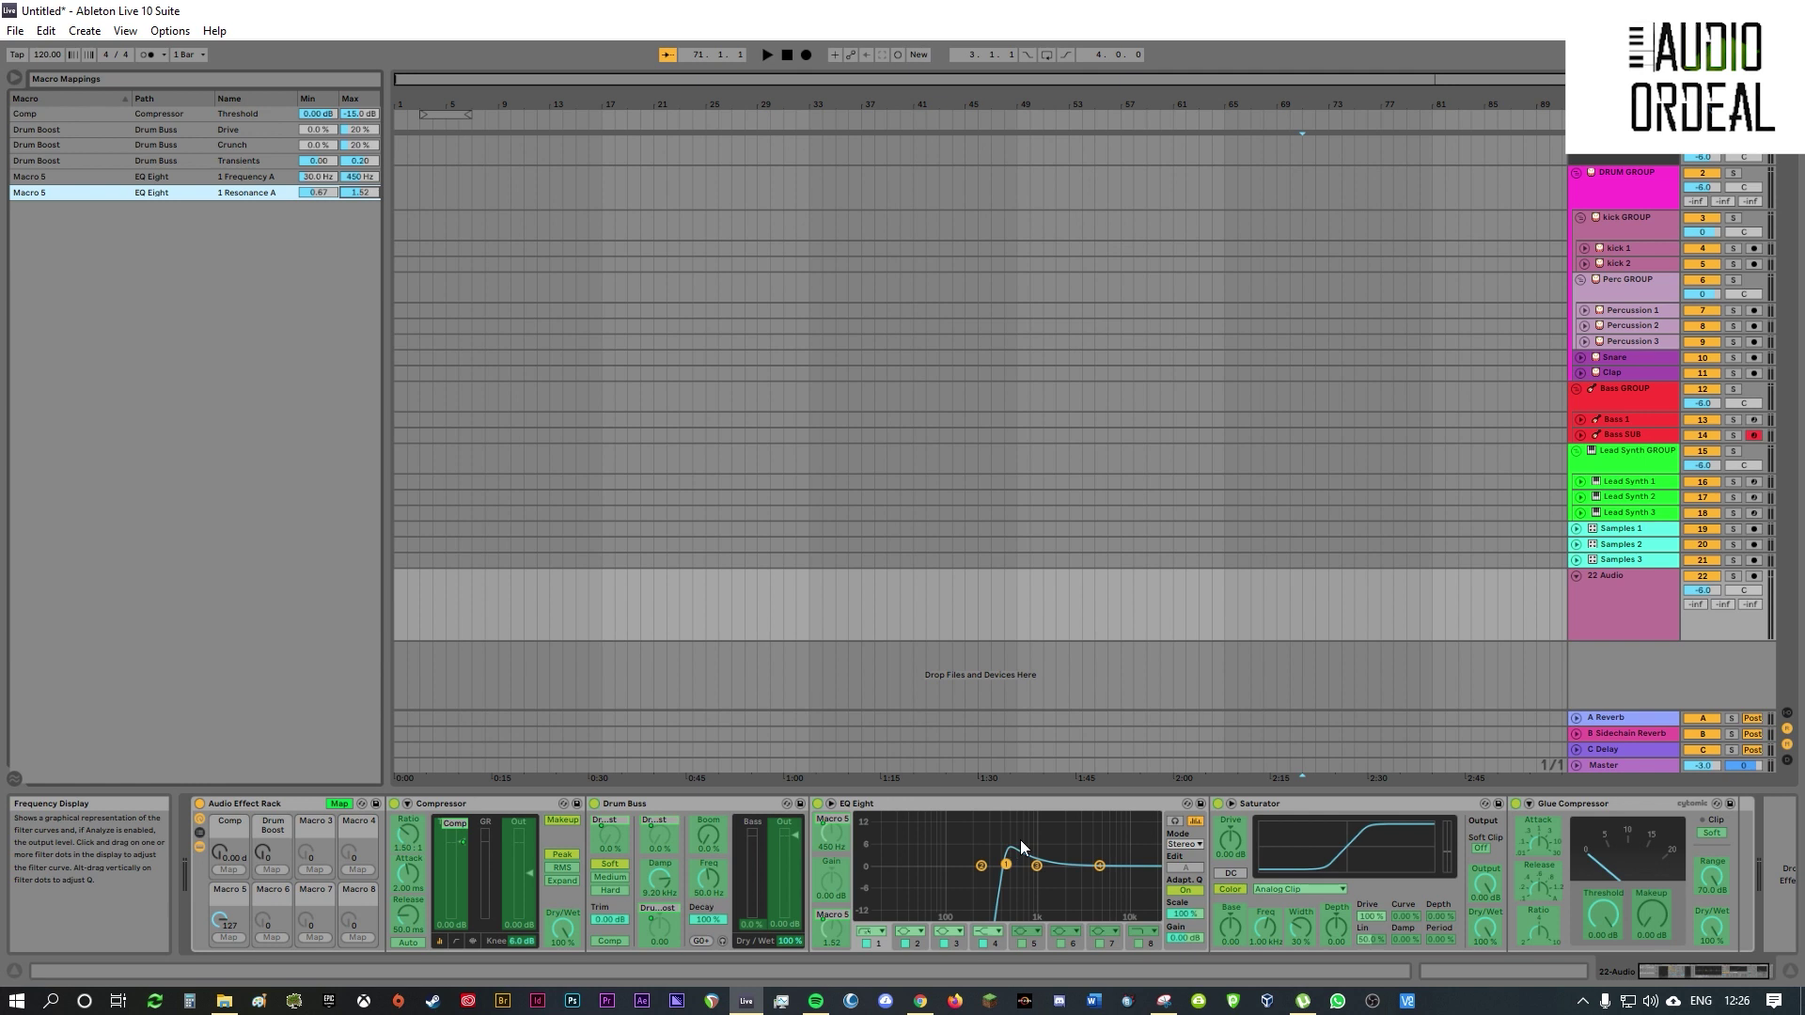
left_click_drag(360, 192, 360, 203)
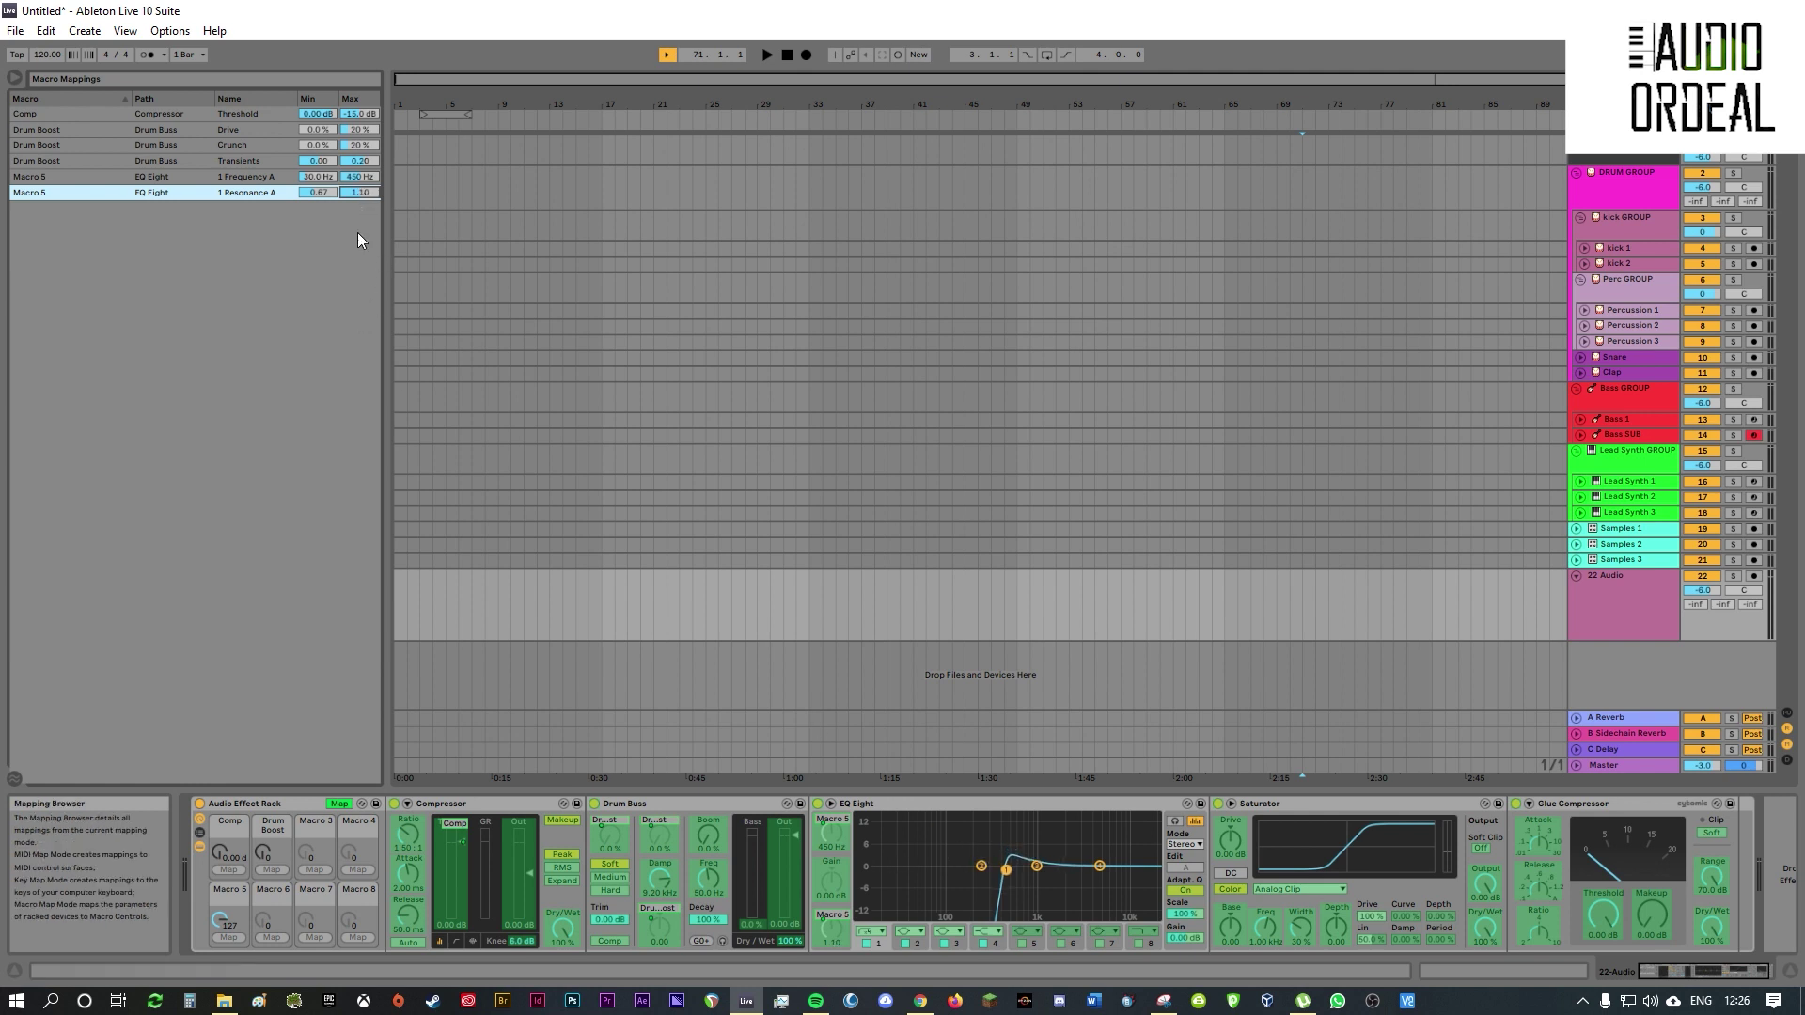
left_click_drag(219, 920, 219, 969)
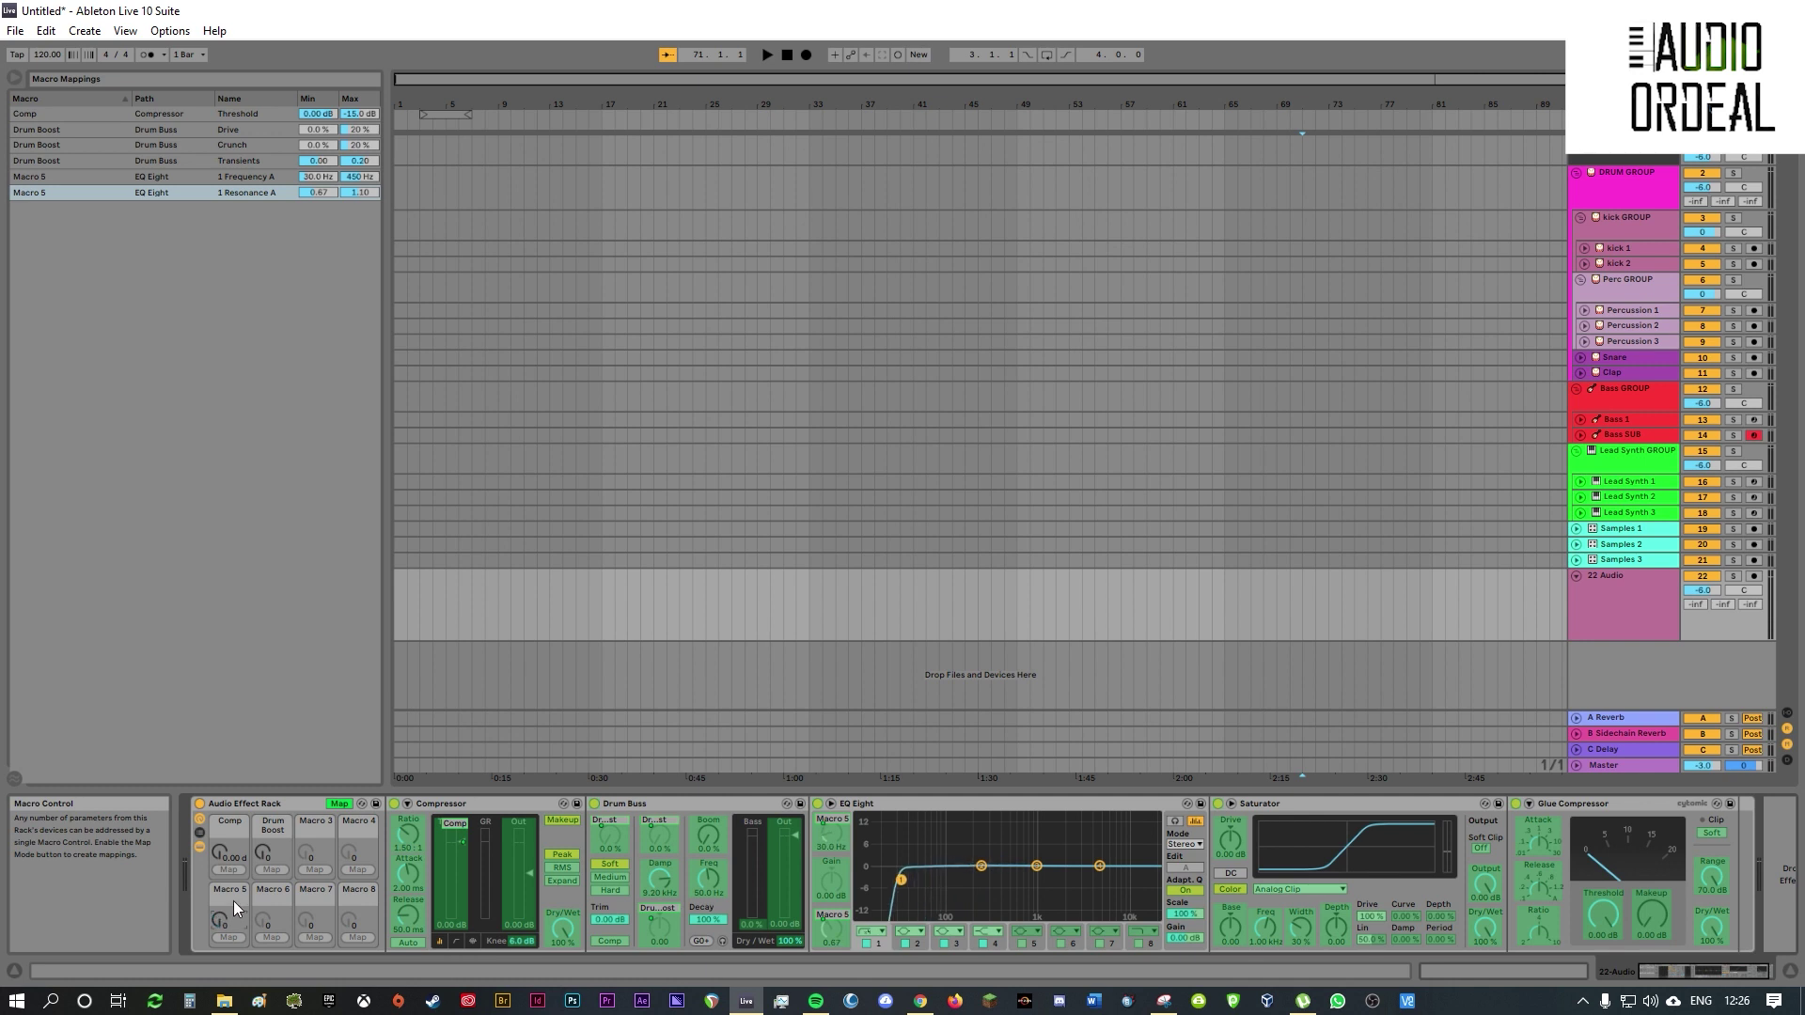
- Rename Macro 5 to Low
key("ctrl+r")
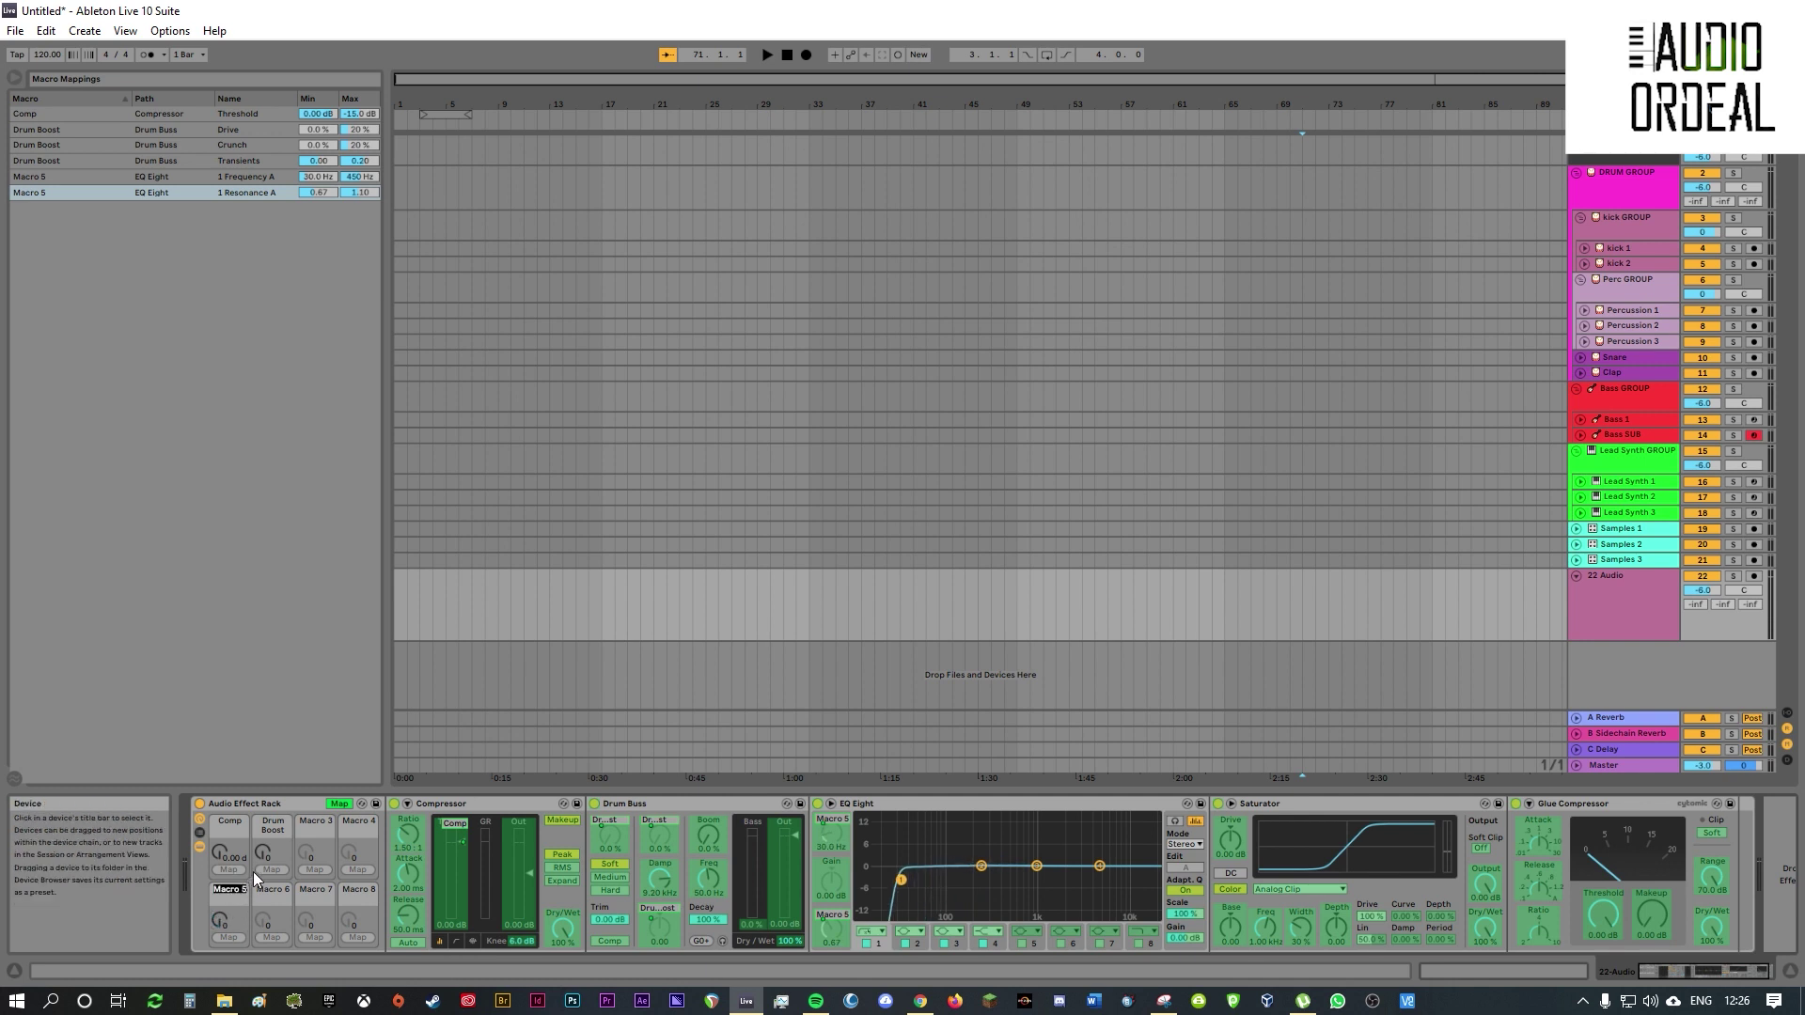
key("Return")
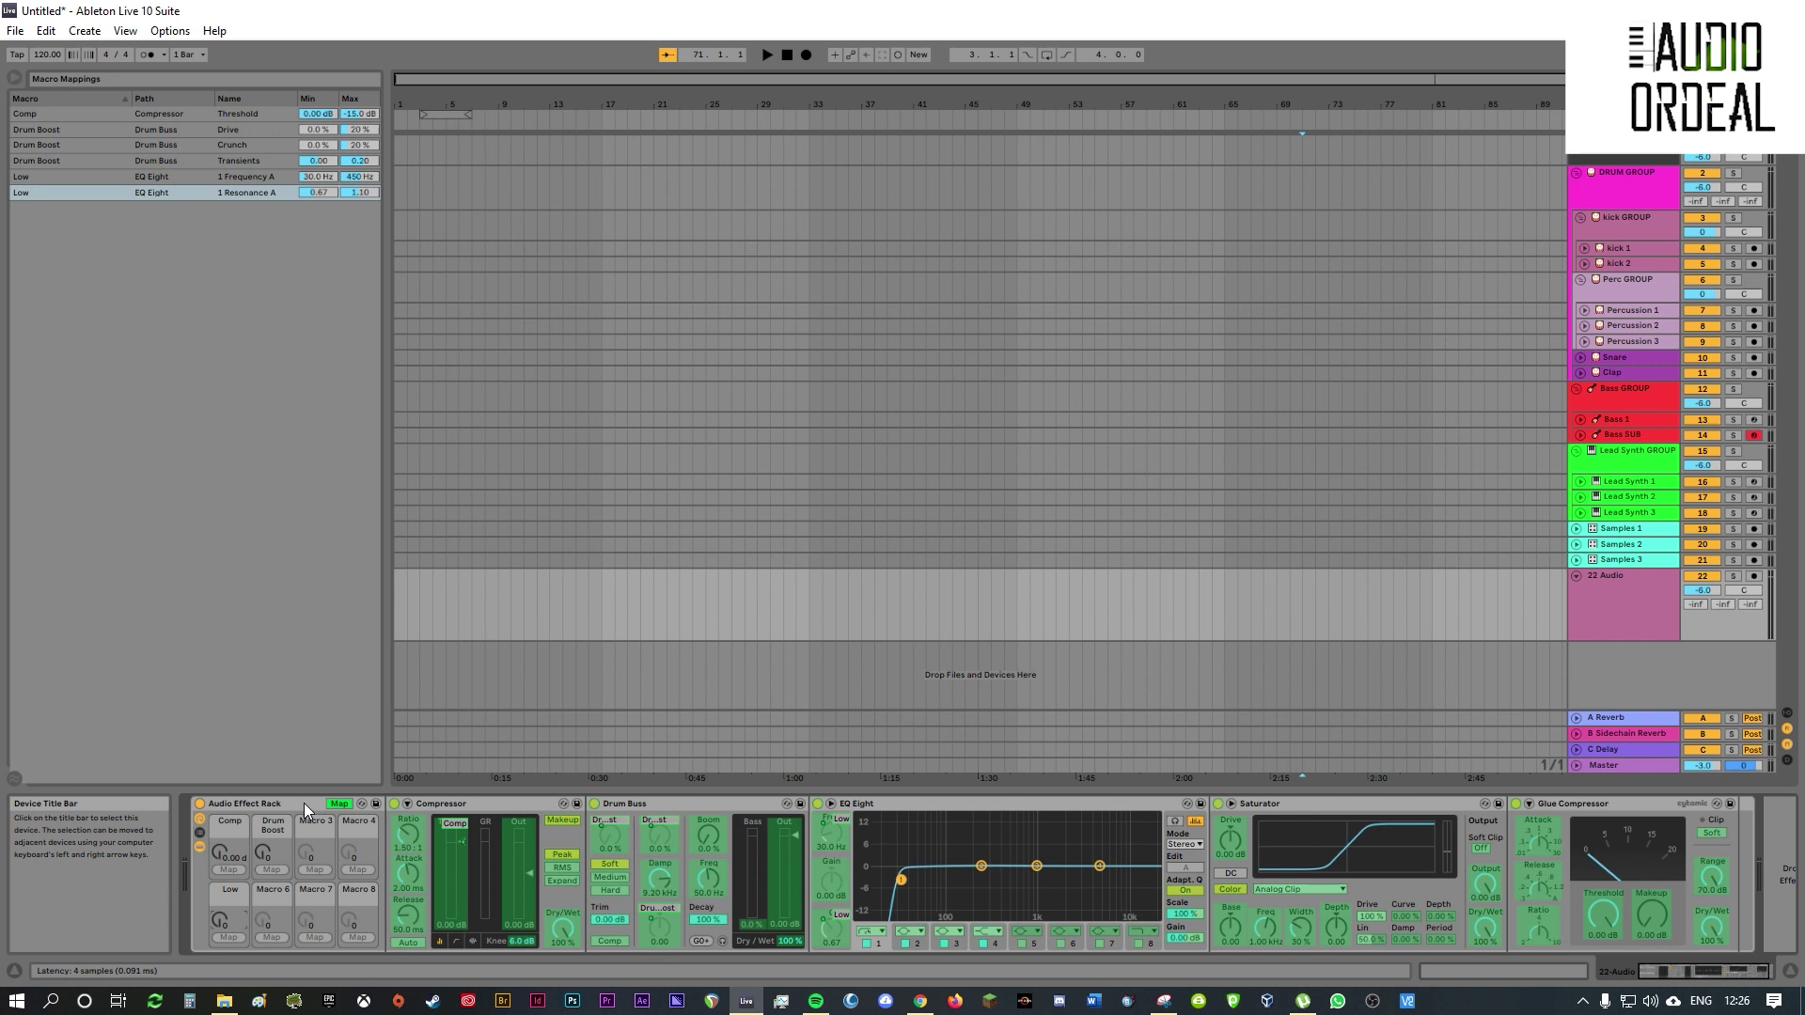
- Leave macro mapping mode and set EQ Eight's band 2 to 110 Hz with a gain of about -0.24 dB
left_click(916, 943)
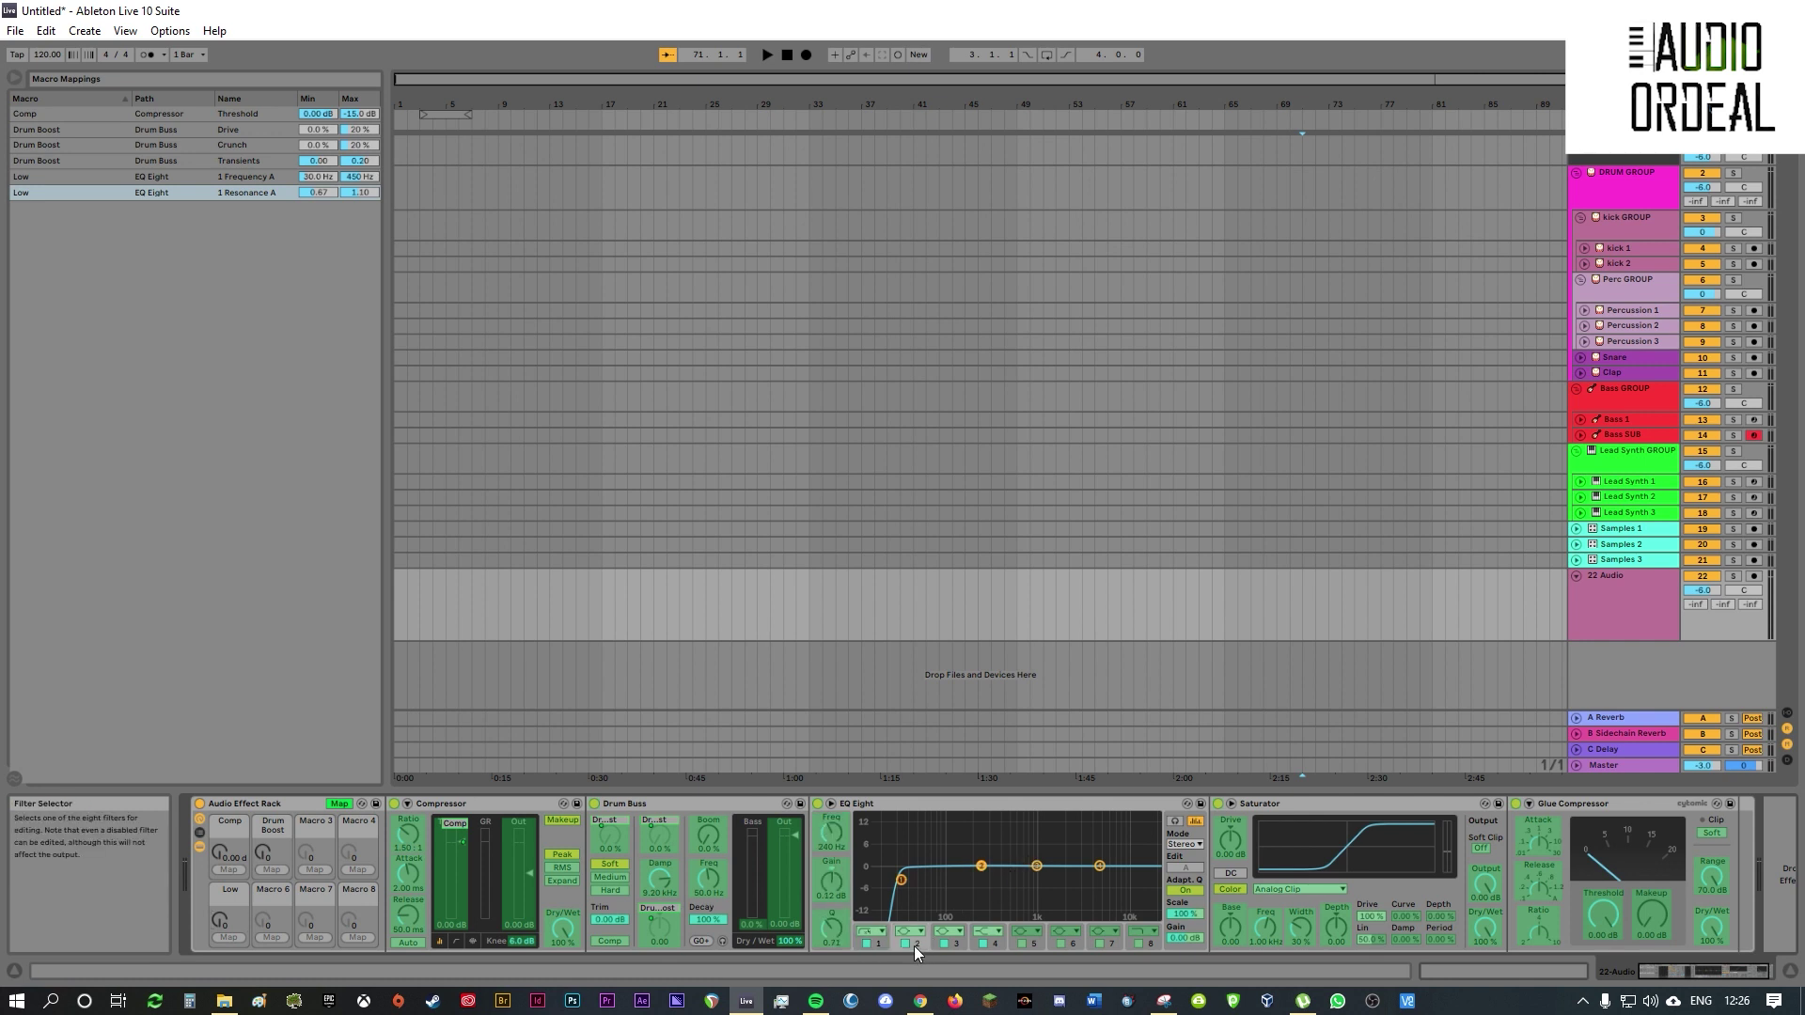
left_click(820, 822)
left_click(336, 804)
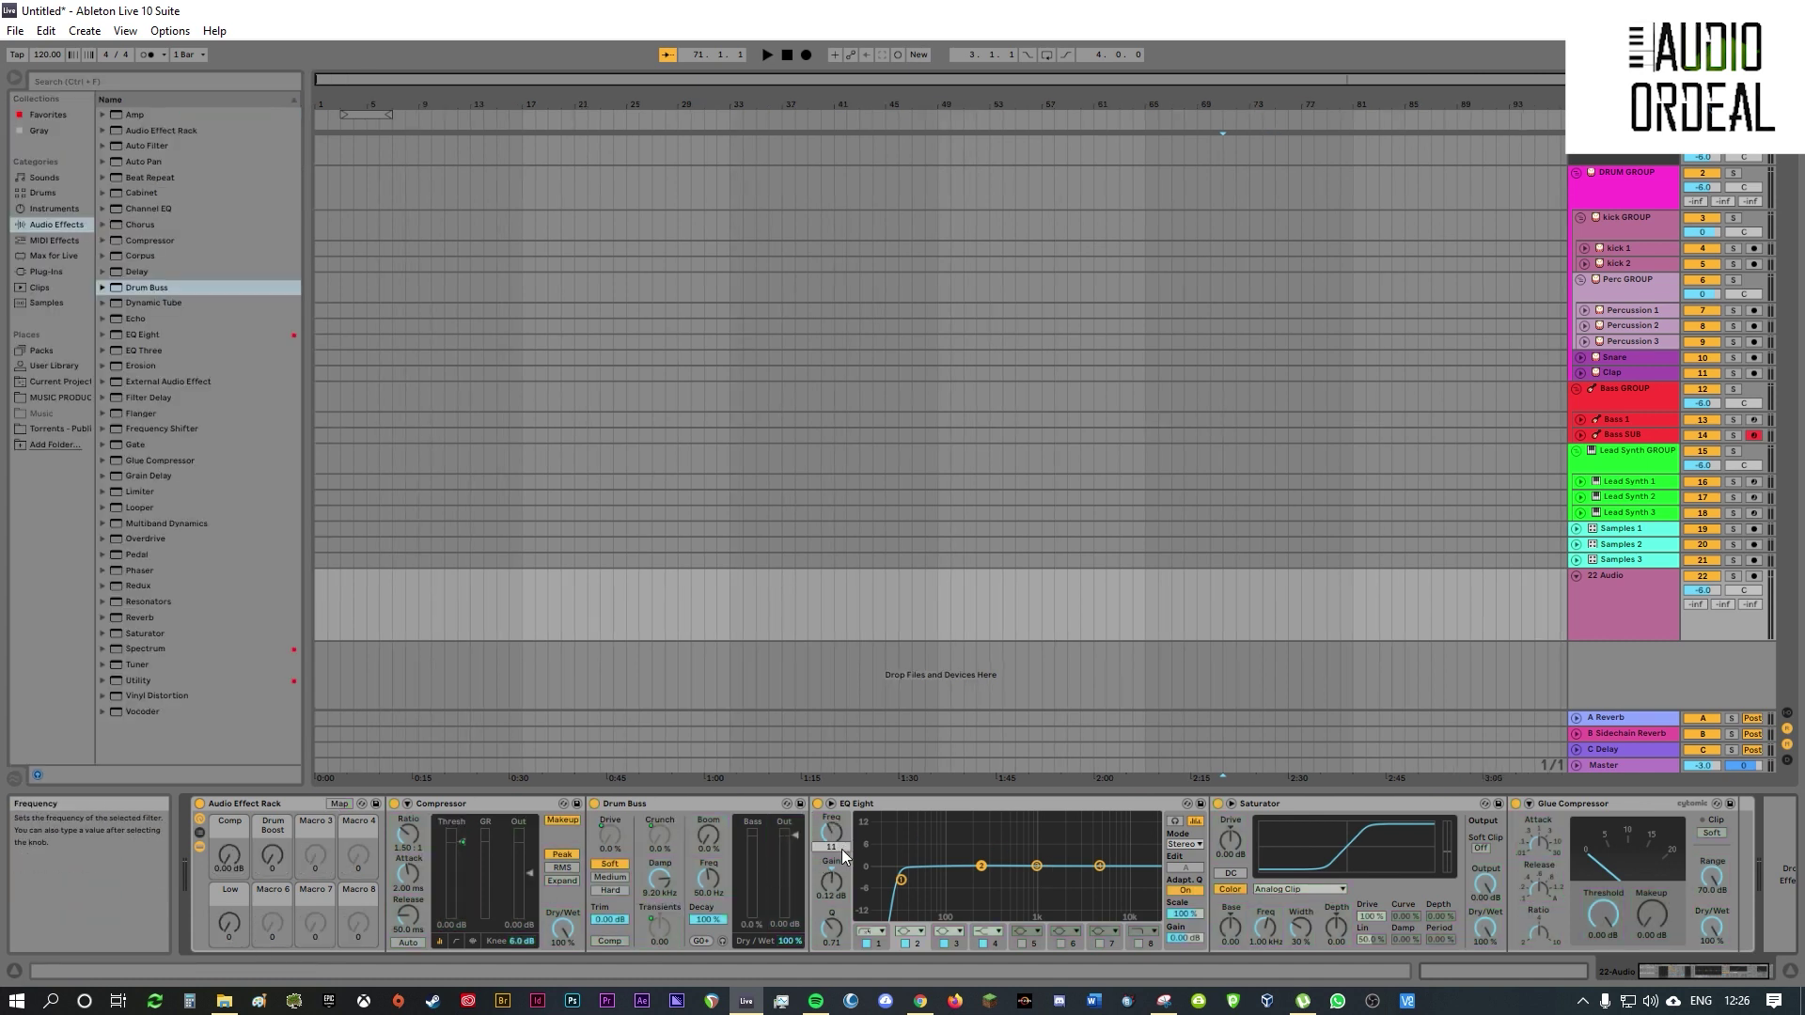
left_click(912, 803)
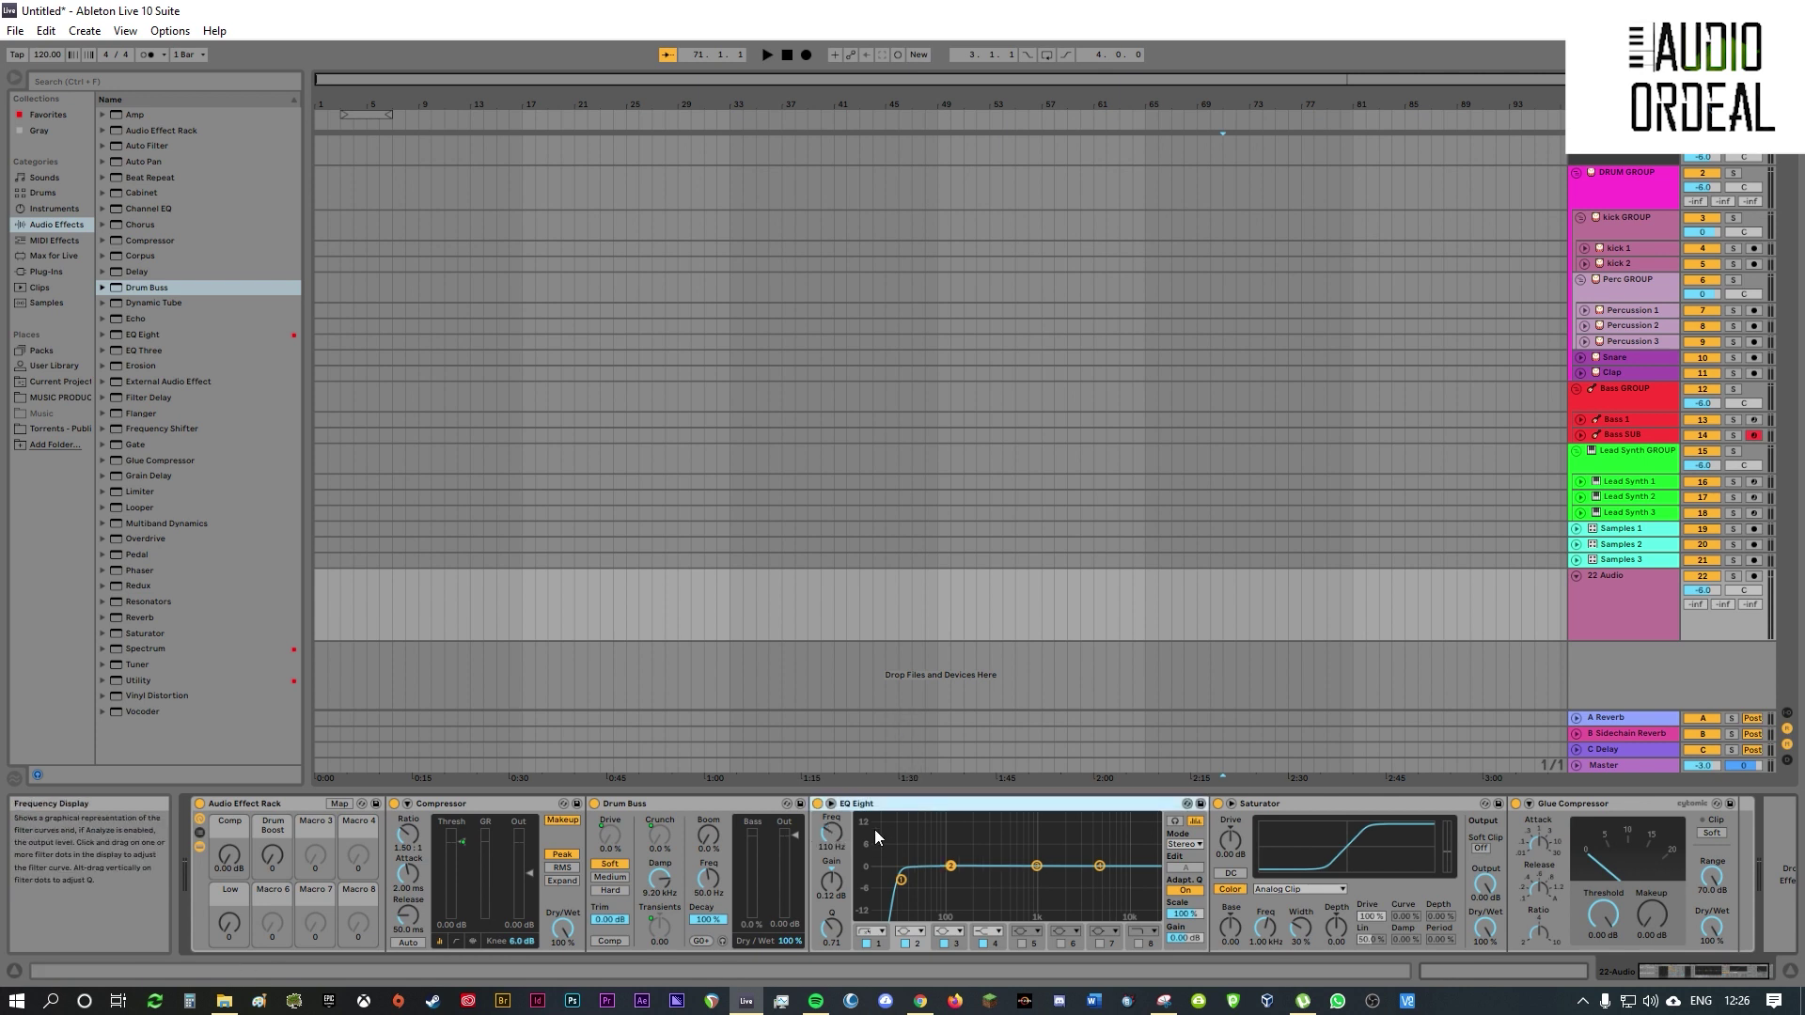
mouse_move(829, 889)
left_mouse_down()
mouse_move(829, 851)
mouse_move(830, 917)
mouse_move(830, 855)
mouse_move(826, 889)
left_mouse_up()
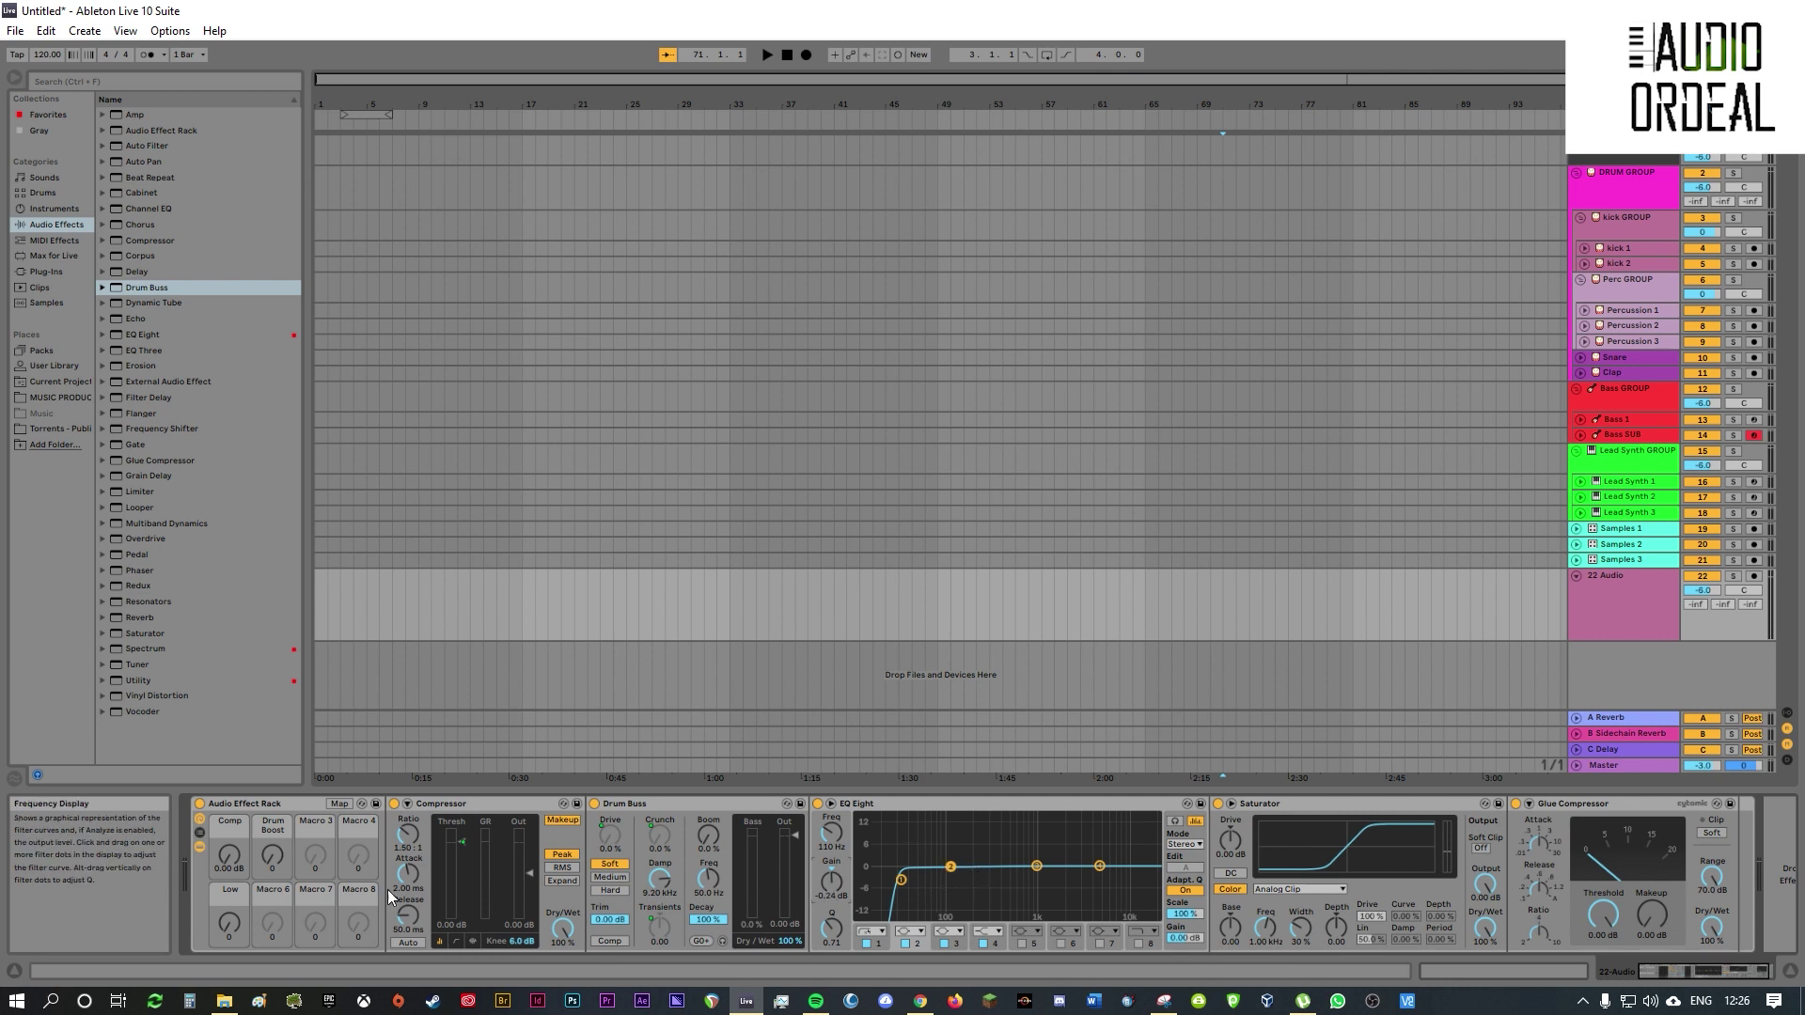
- Enter macro mapping mode, map EQ Eight's band 2 gain to Macro 6, and turn the macro down to test it
left_click(337, 804)
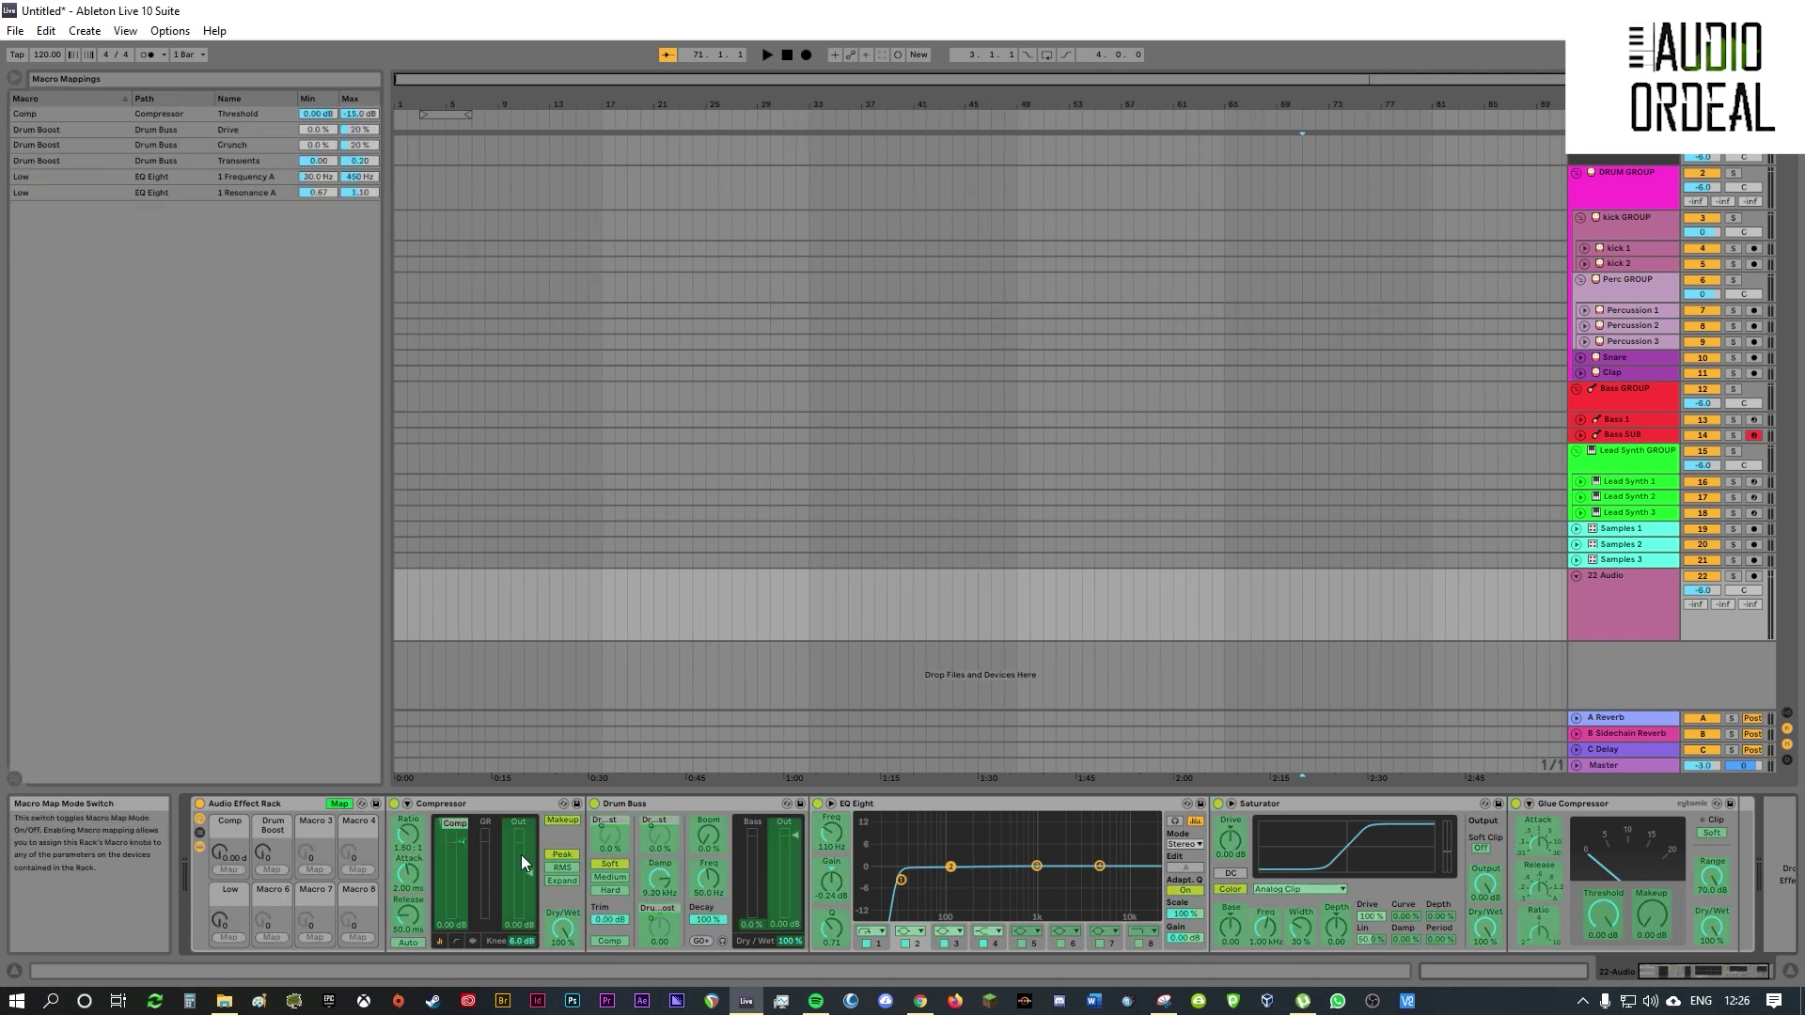
left_click(278, 937)
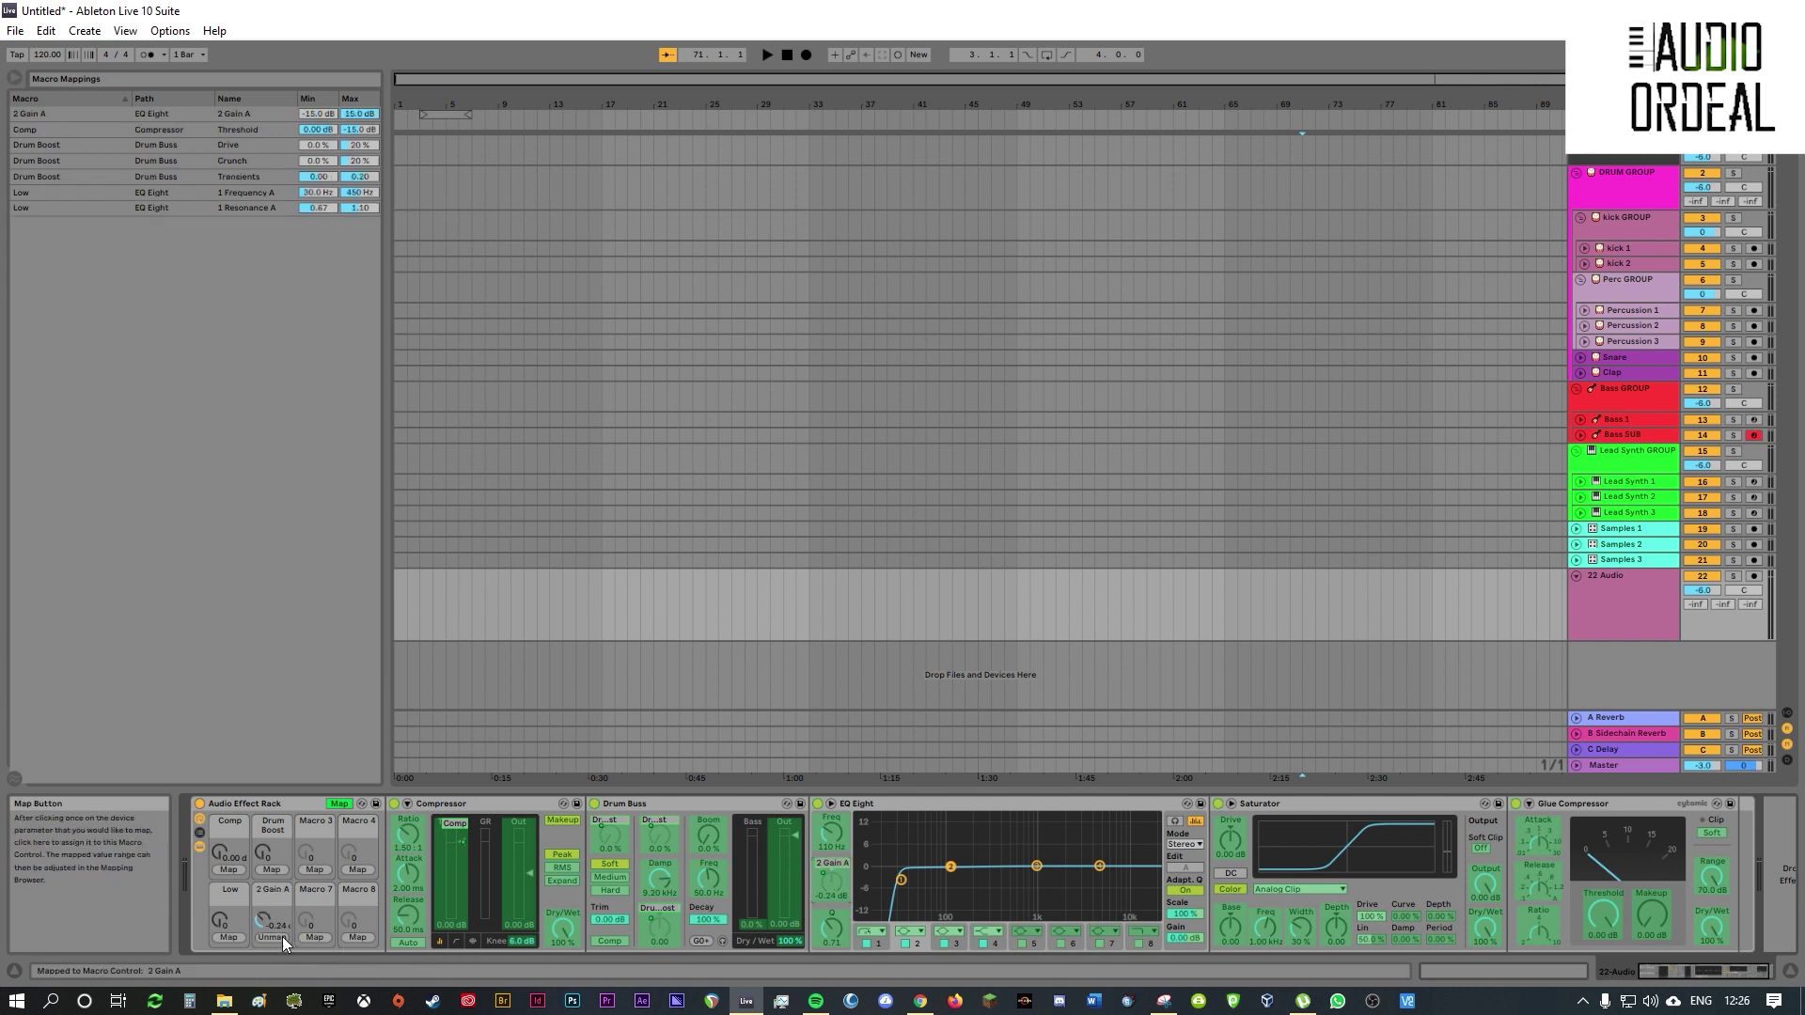
mouse_move(264, 920)
left_mouse_down()
mouse_move(265, 846)
mouse_move(264, 988)
mouse_move(264, 940)
left_mouse_up()
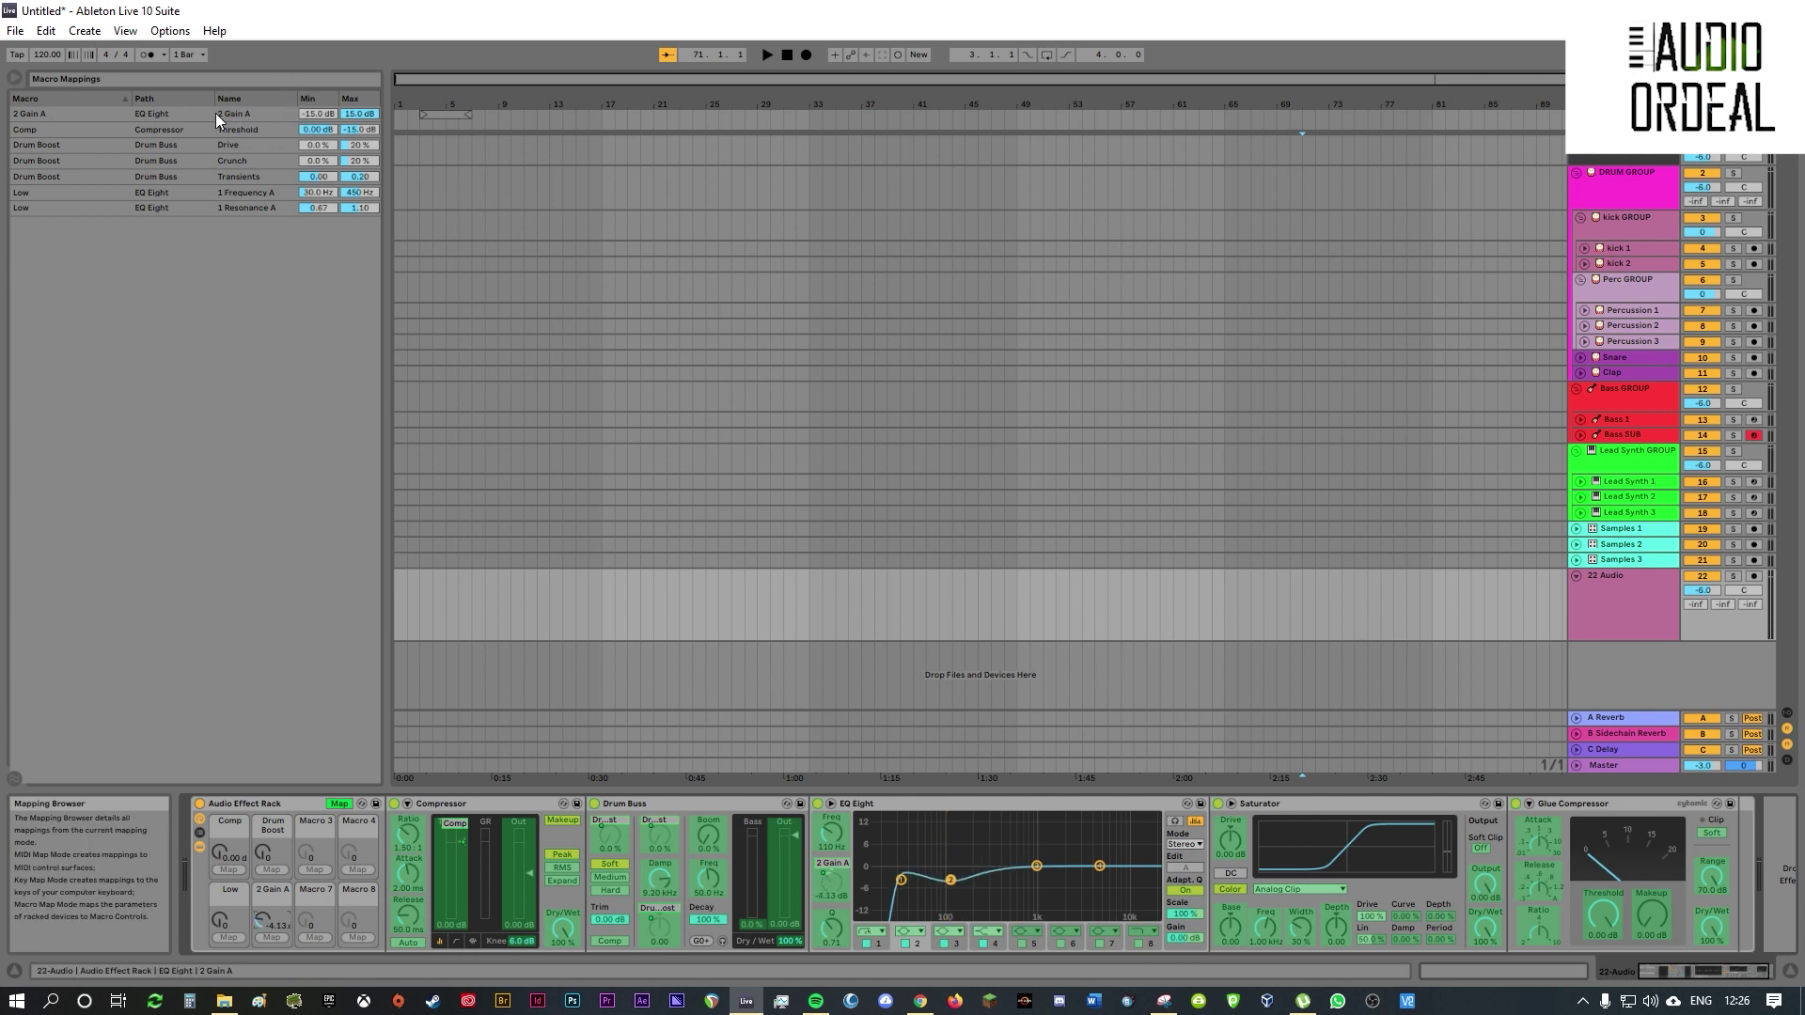
- Set the band 2 gain mapping's range to a minimum of -5 dB and a maximum of 5 dB, and sweep its macro
left_click(327, 115)
type("-5")
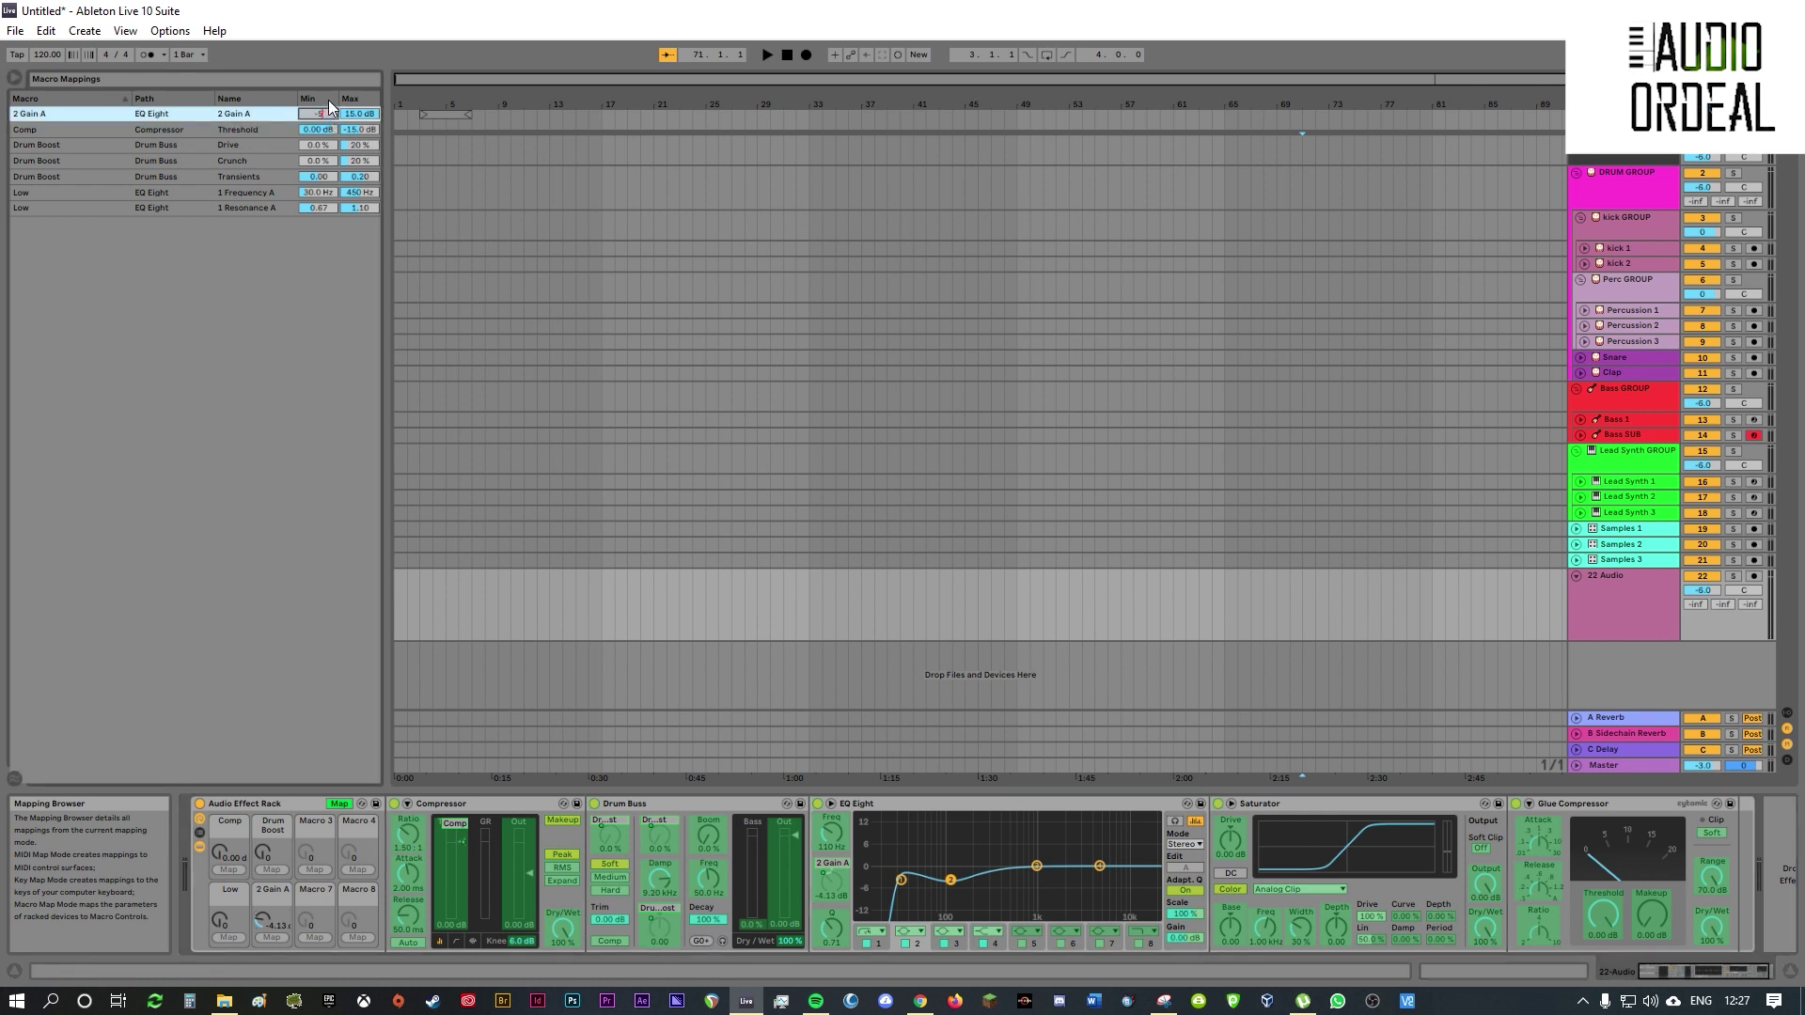
key("Return")
type("5")
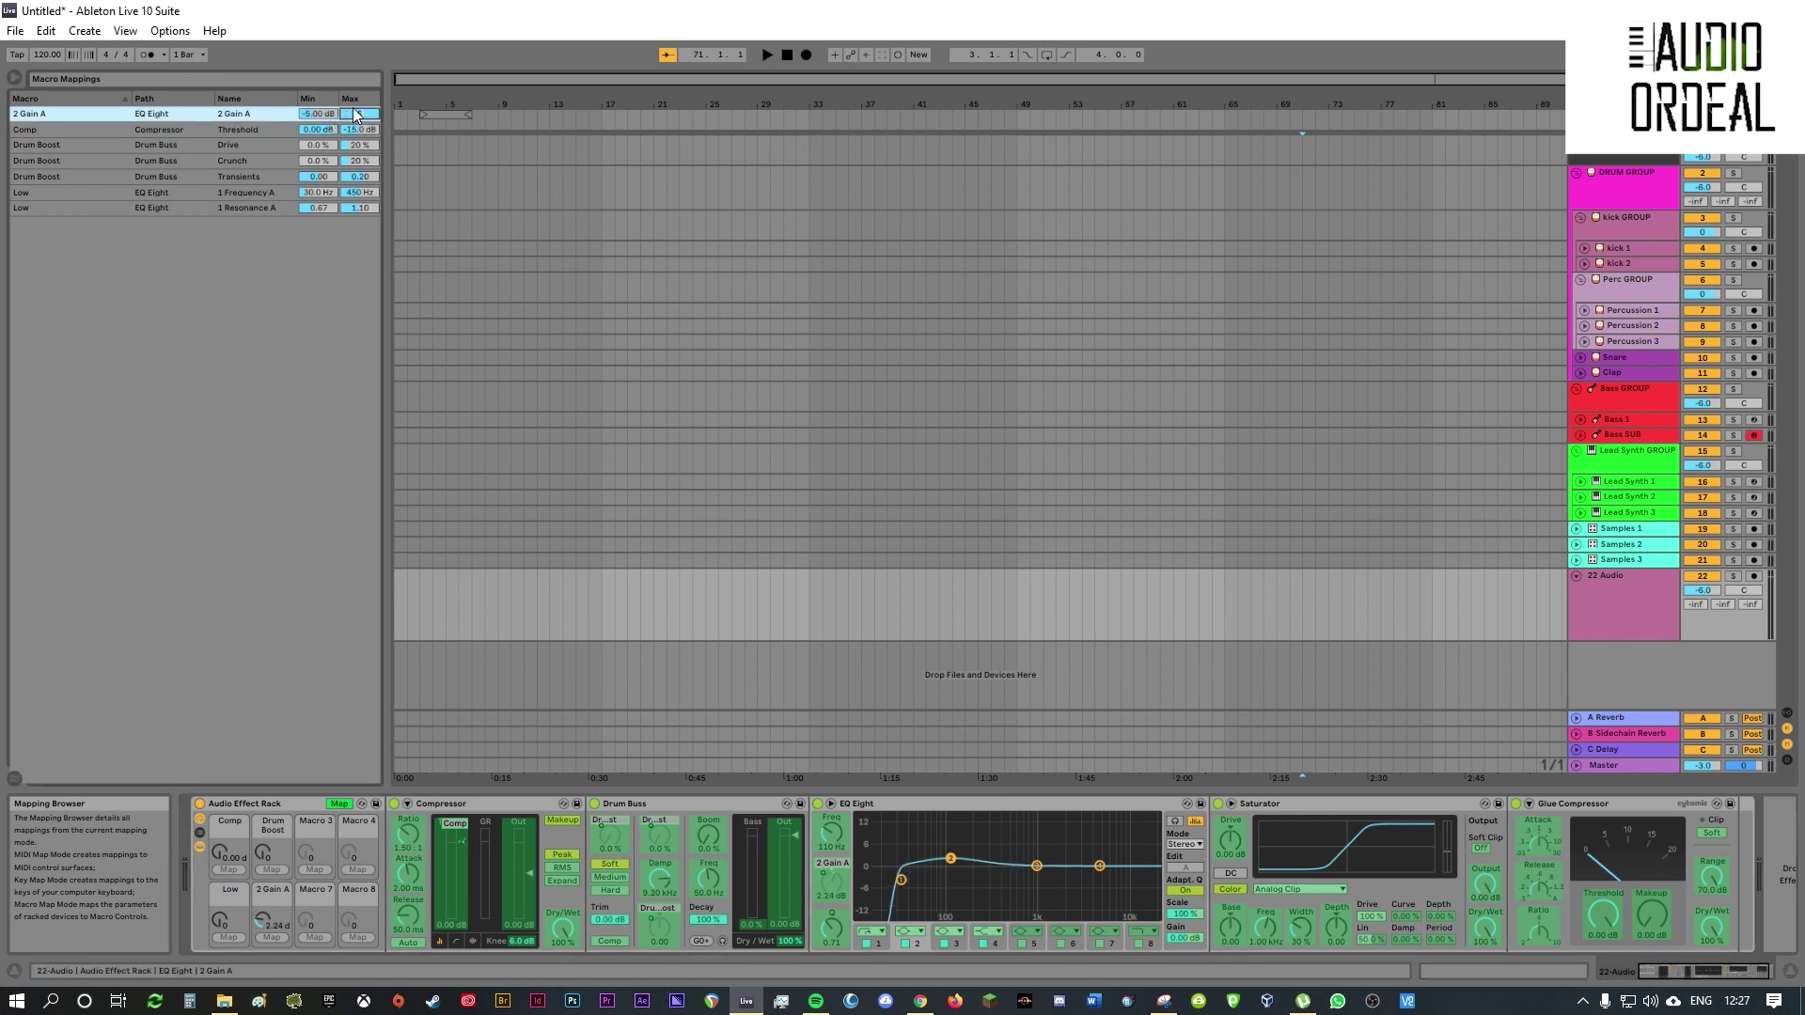
key("Return")
left_click_drag(266, 921, 264, 818)
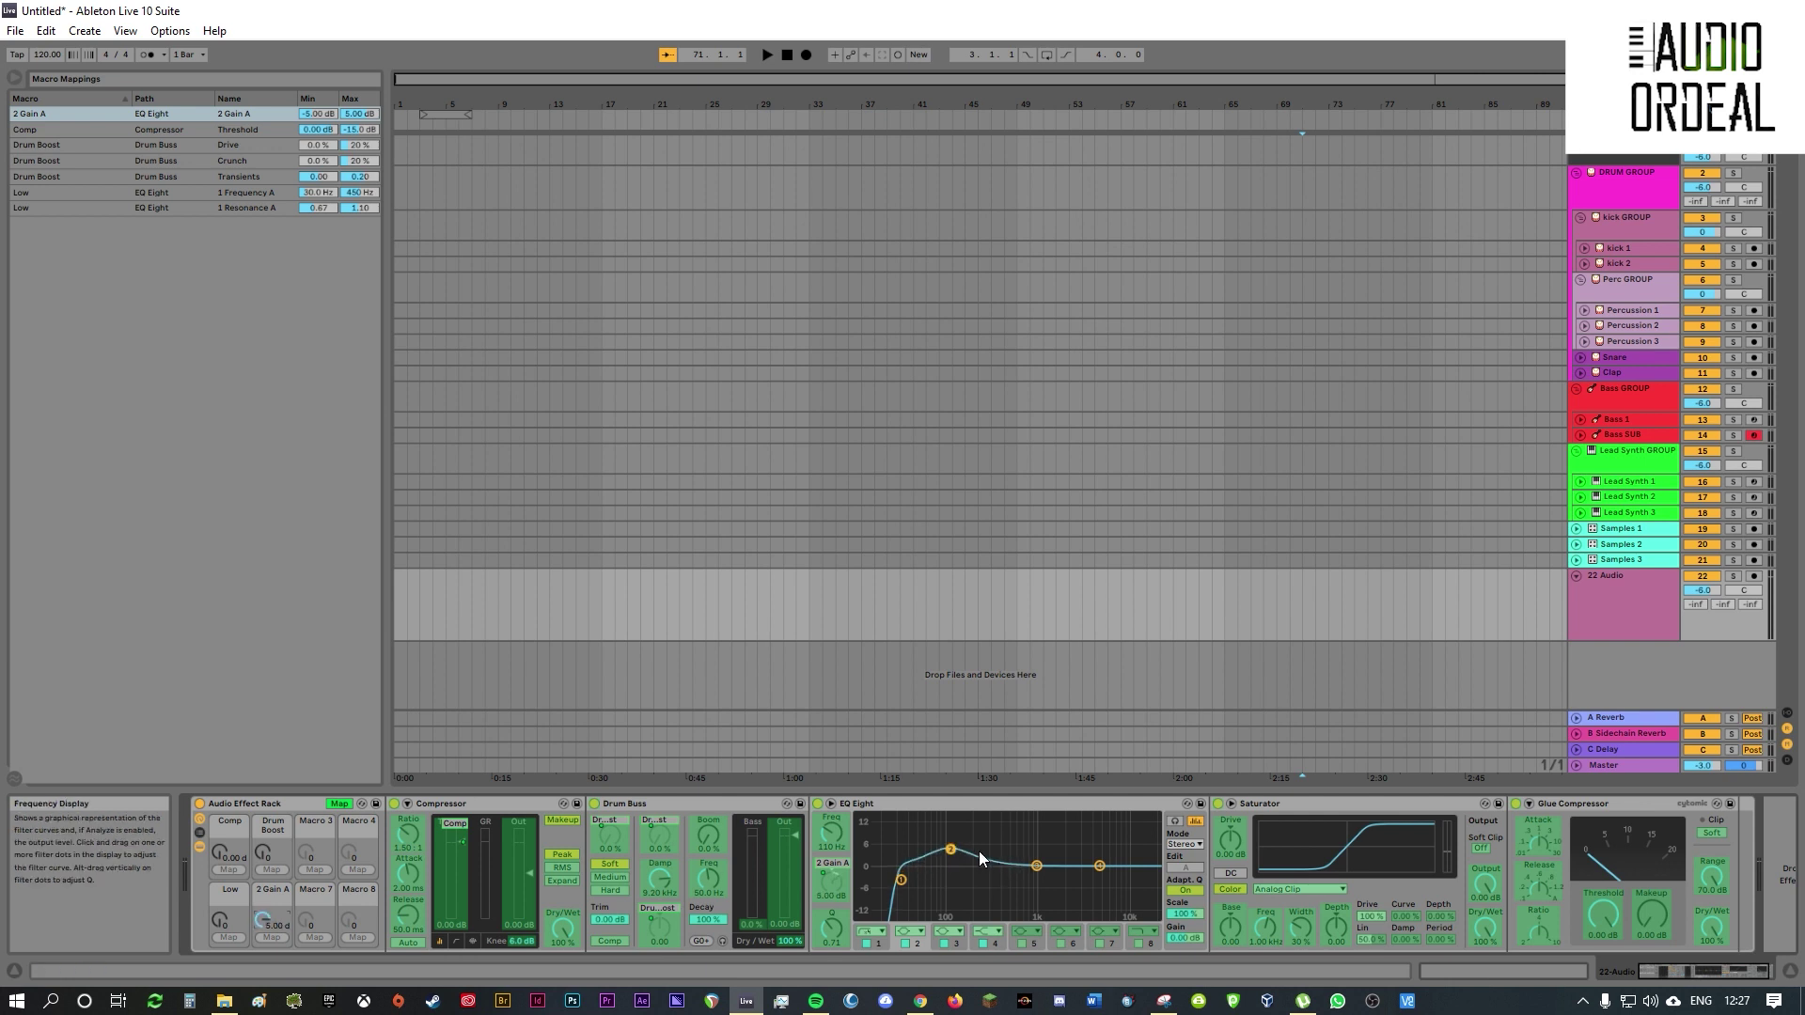
left_click_drag(264, 921, 265, 1011)
- Map band 2's Q to Macro 6 as well, with a minimum of 4.91 and a maximum of 0.79, testing the curve with the macro
left_click(836, 928)
left_click(271, 939)
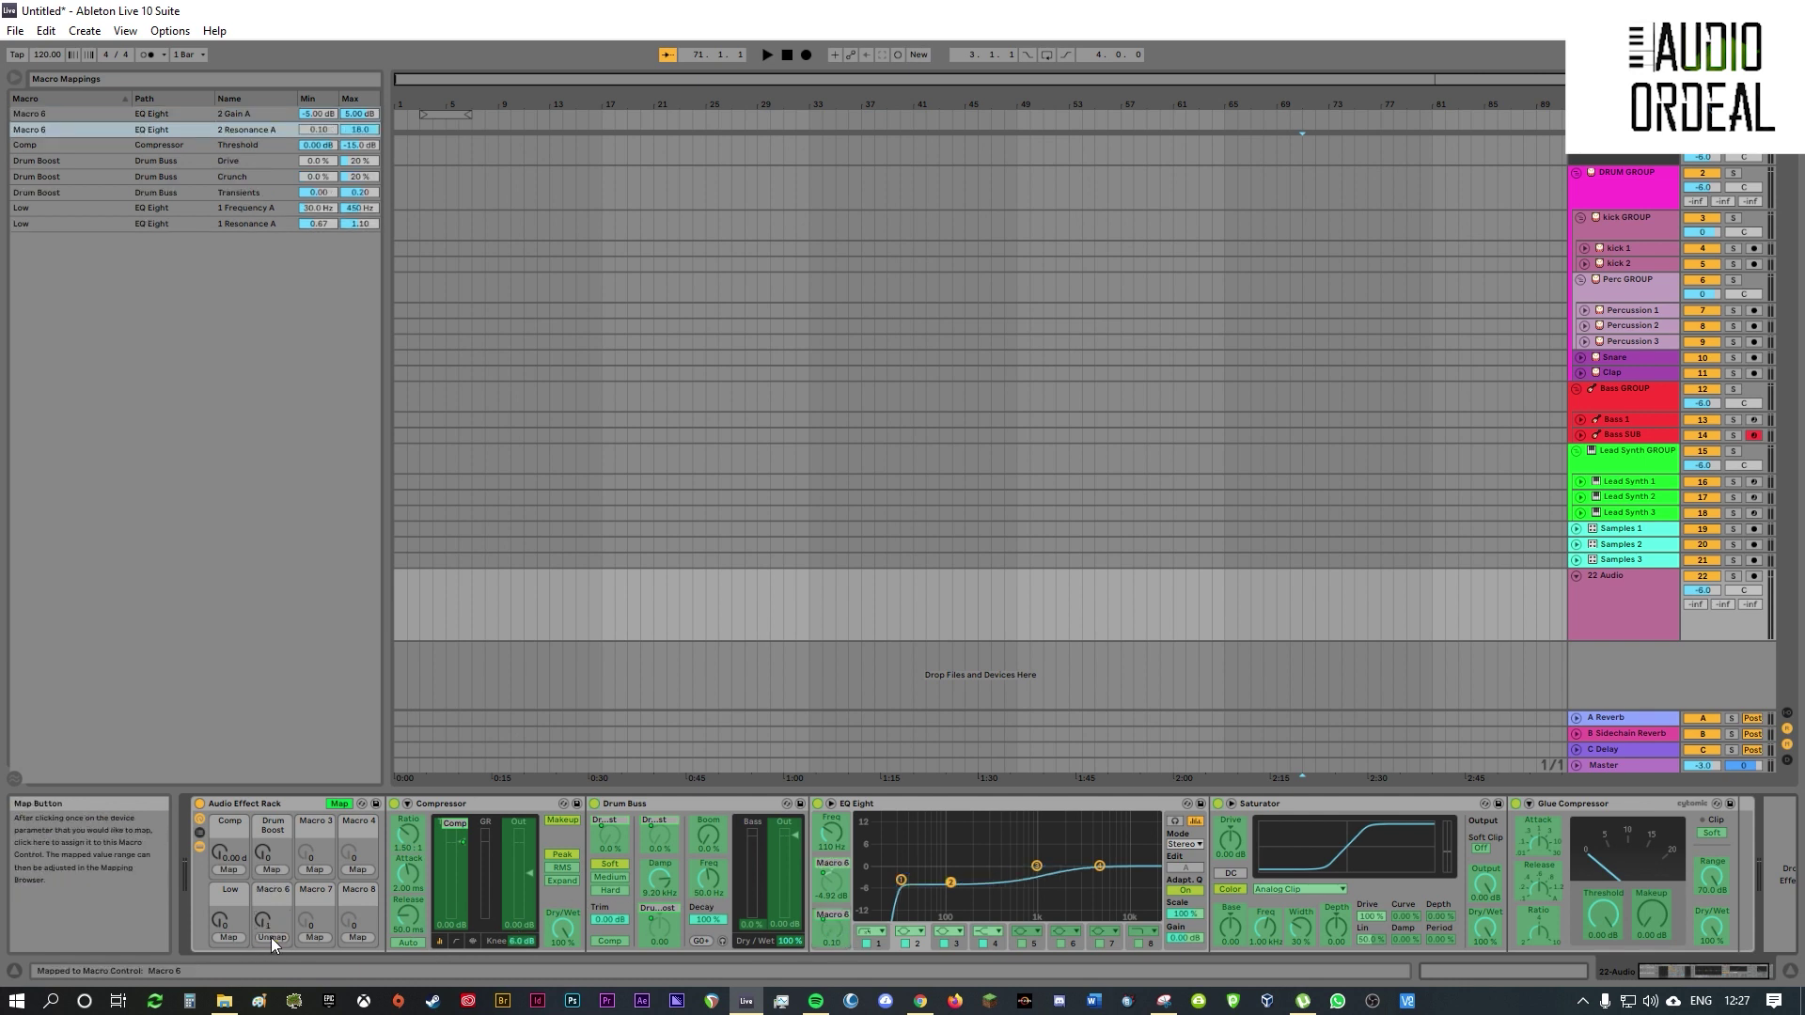
left_click(320, 130)
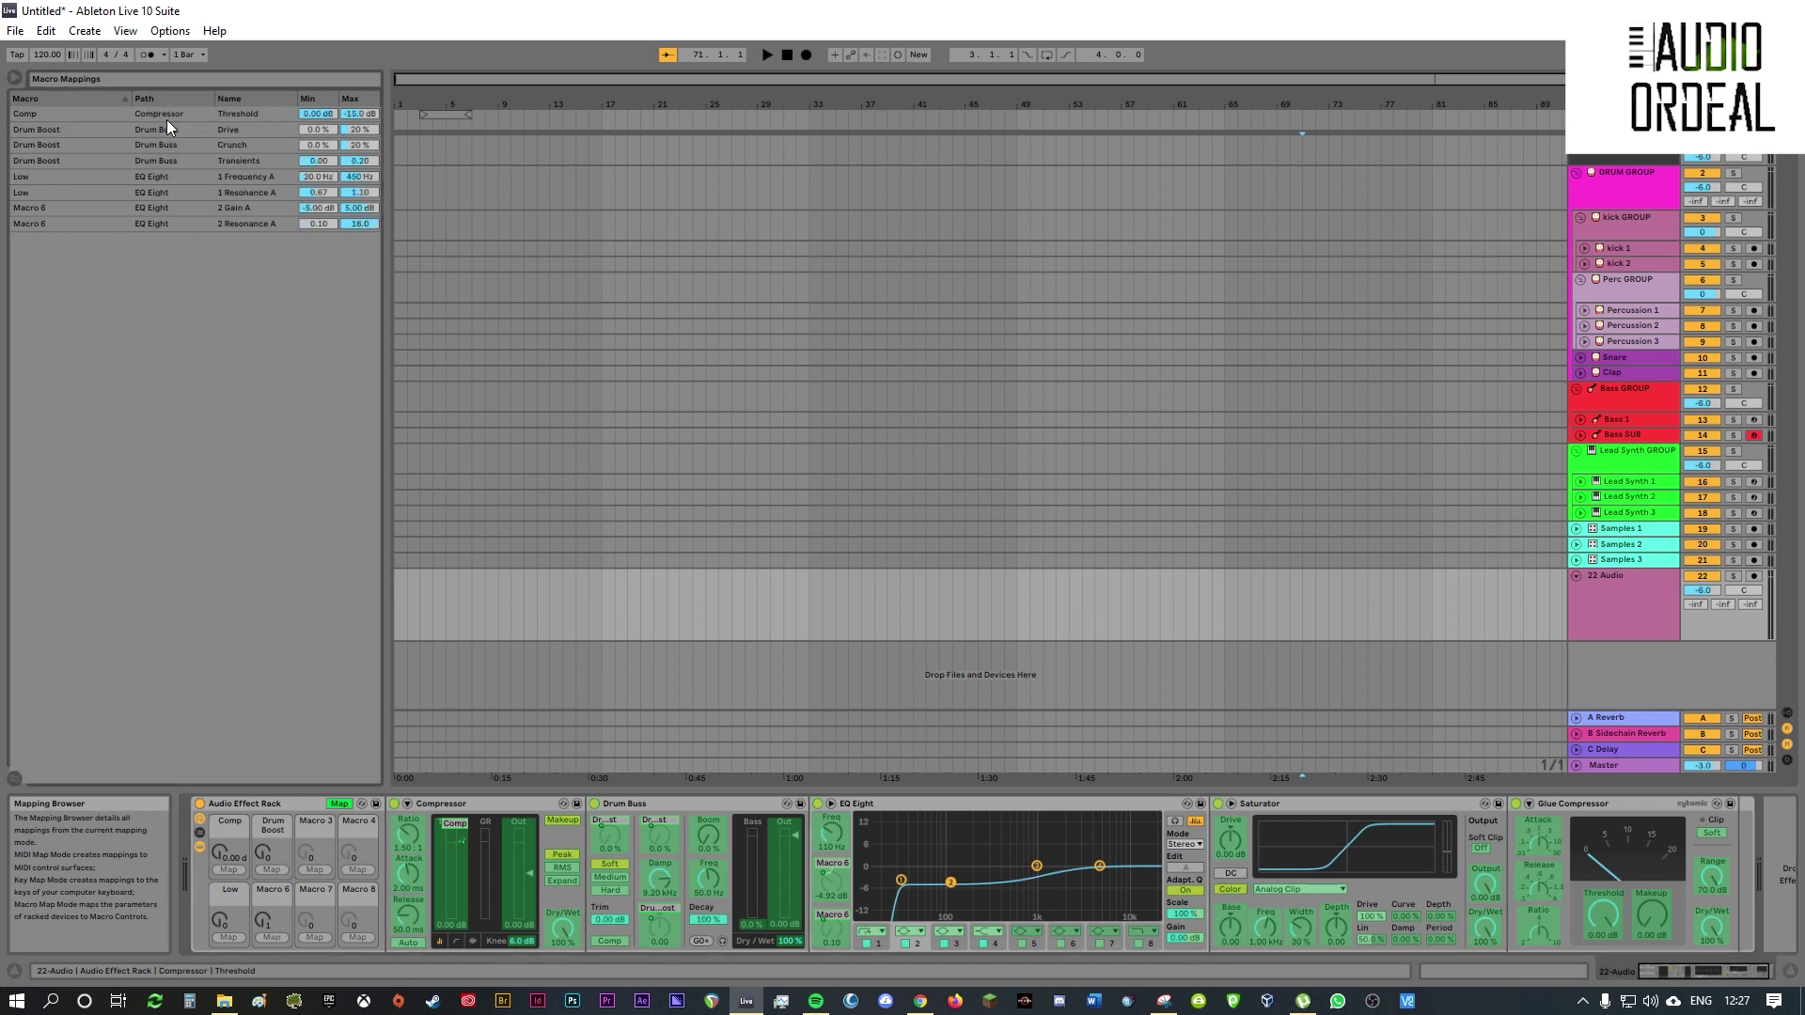
left_click(267, 227)
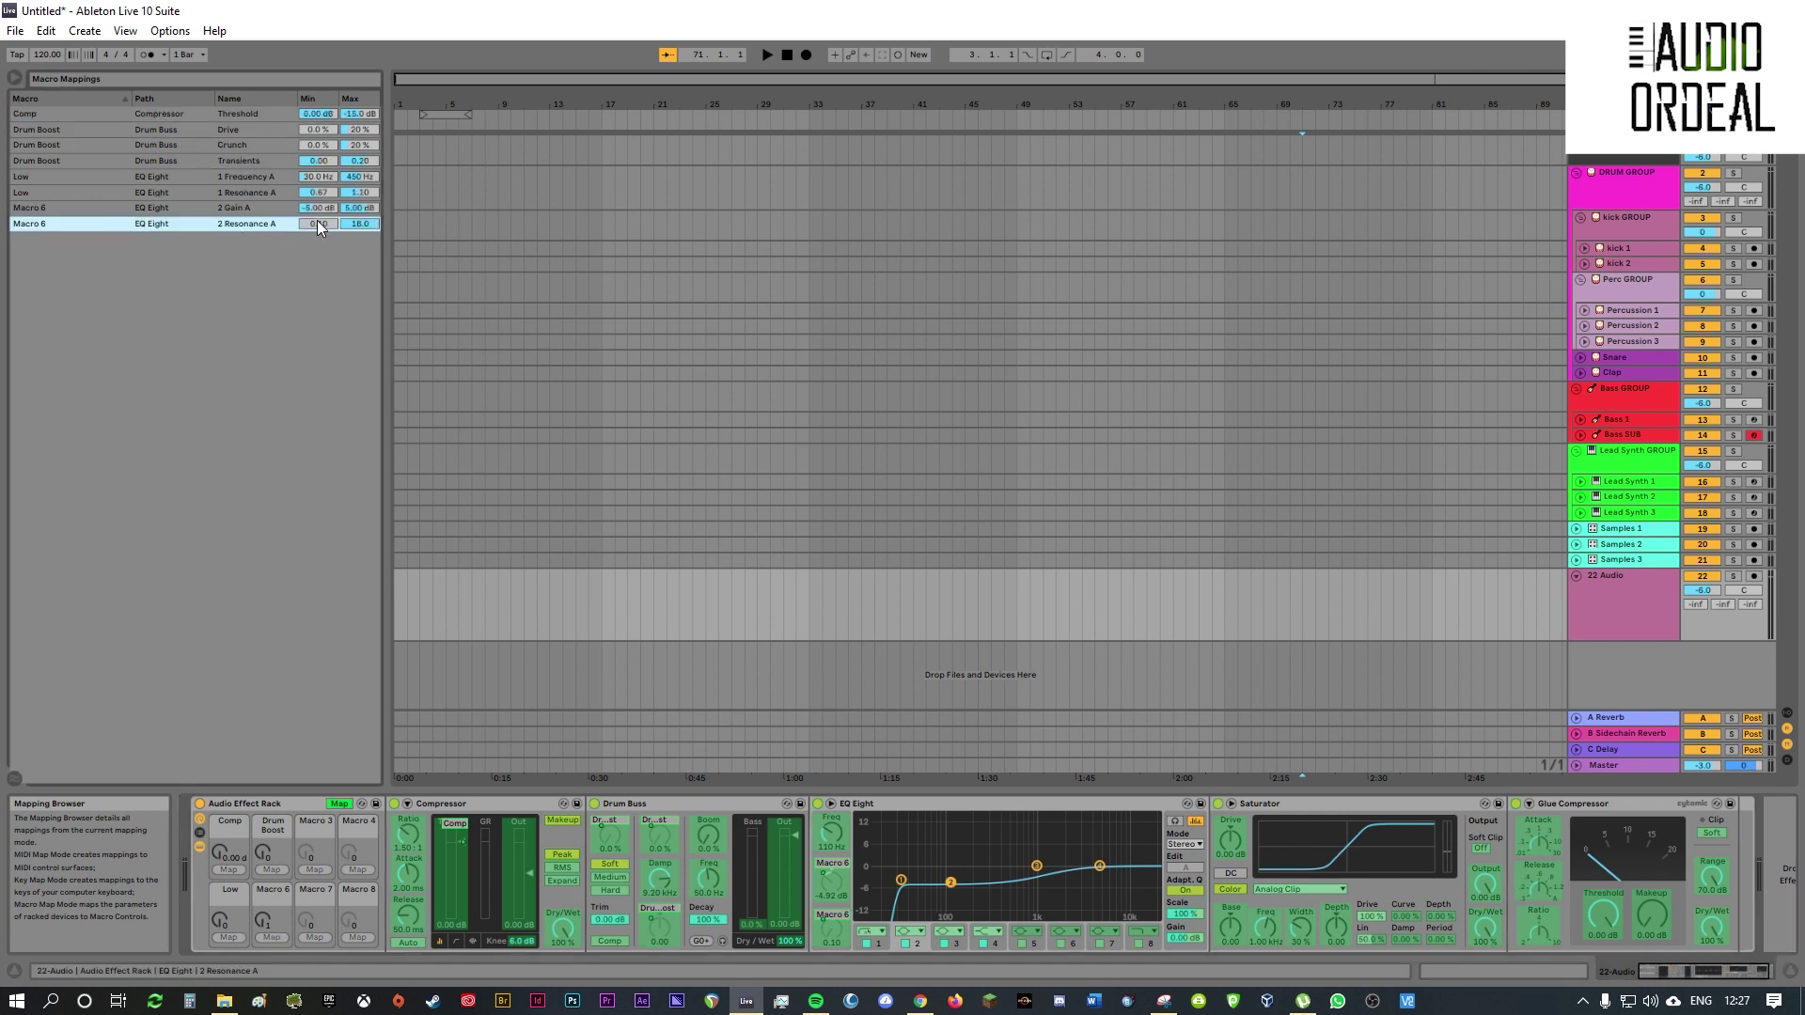
left_click_drag(318, 224, 318, 73)
left_click_drag(274, 925, 274, 934)
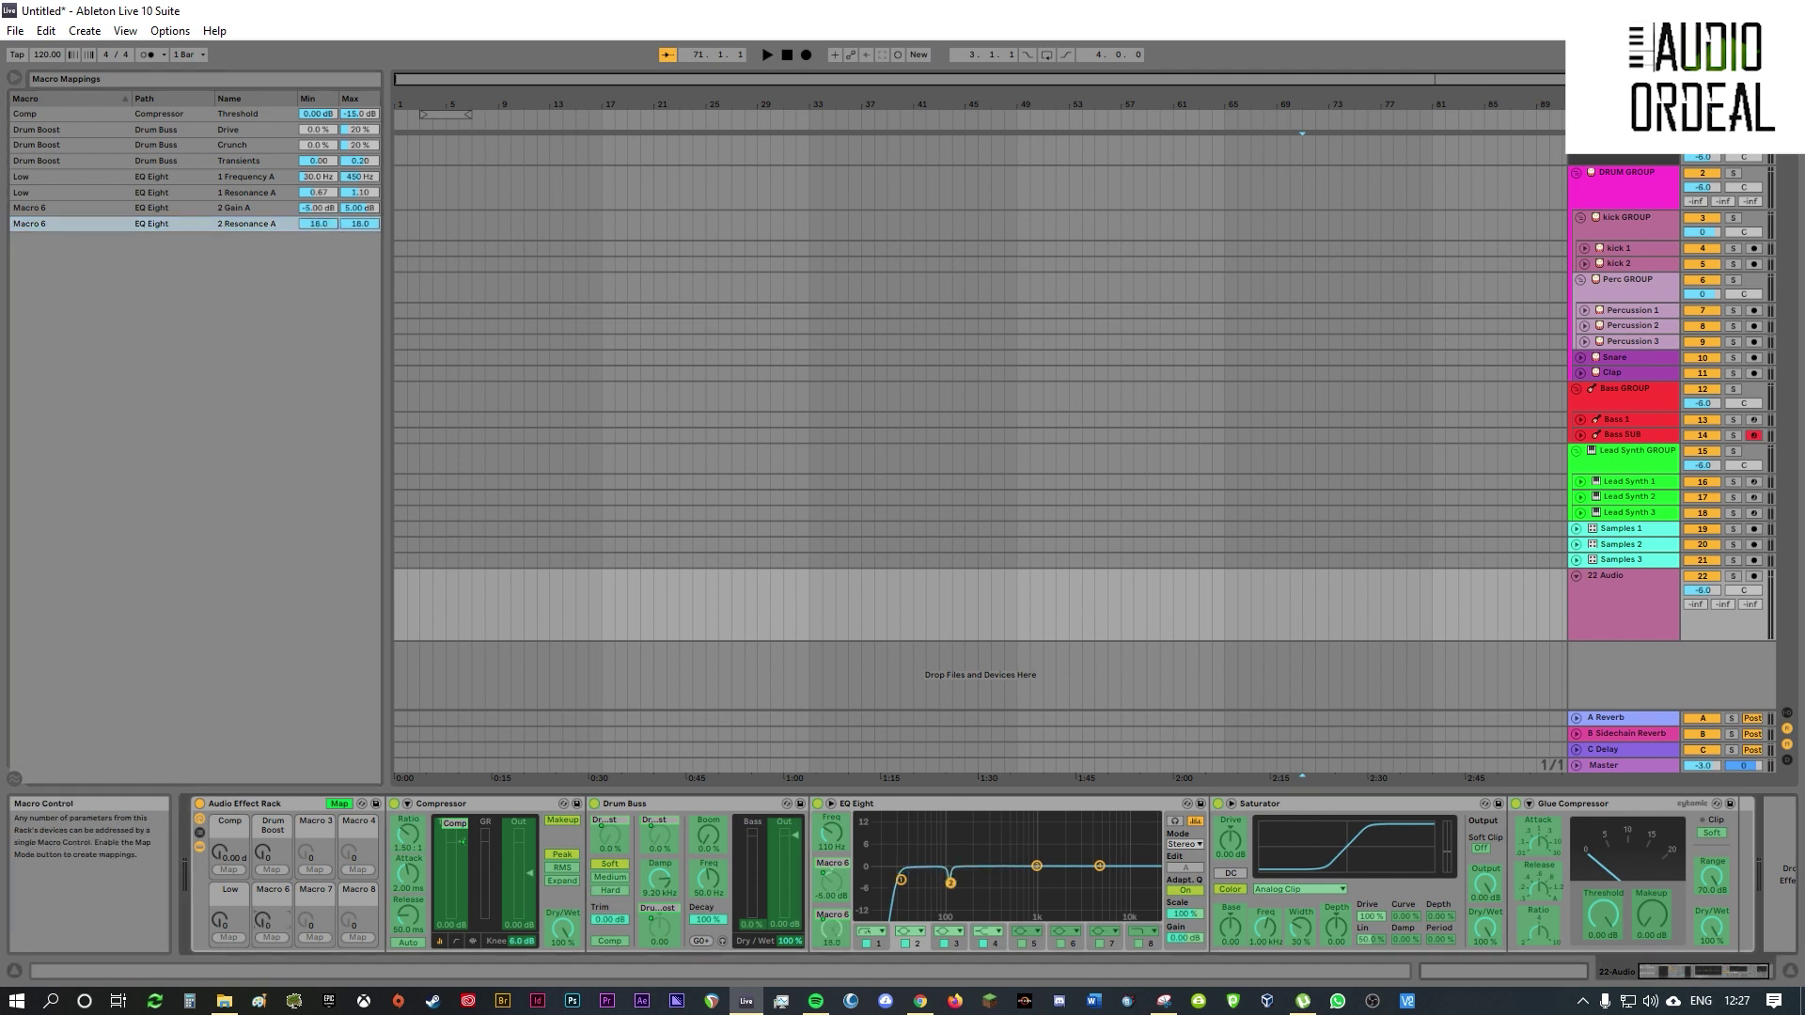
left_click_drag(325, 223, 324, 264)
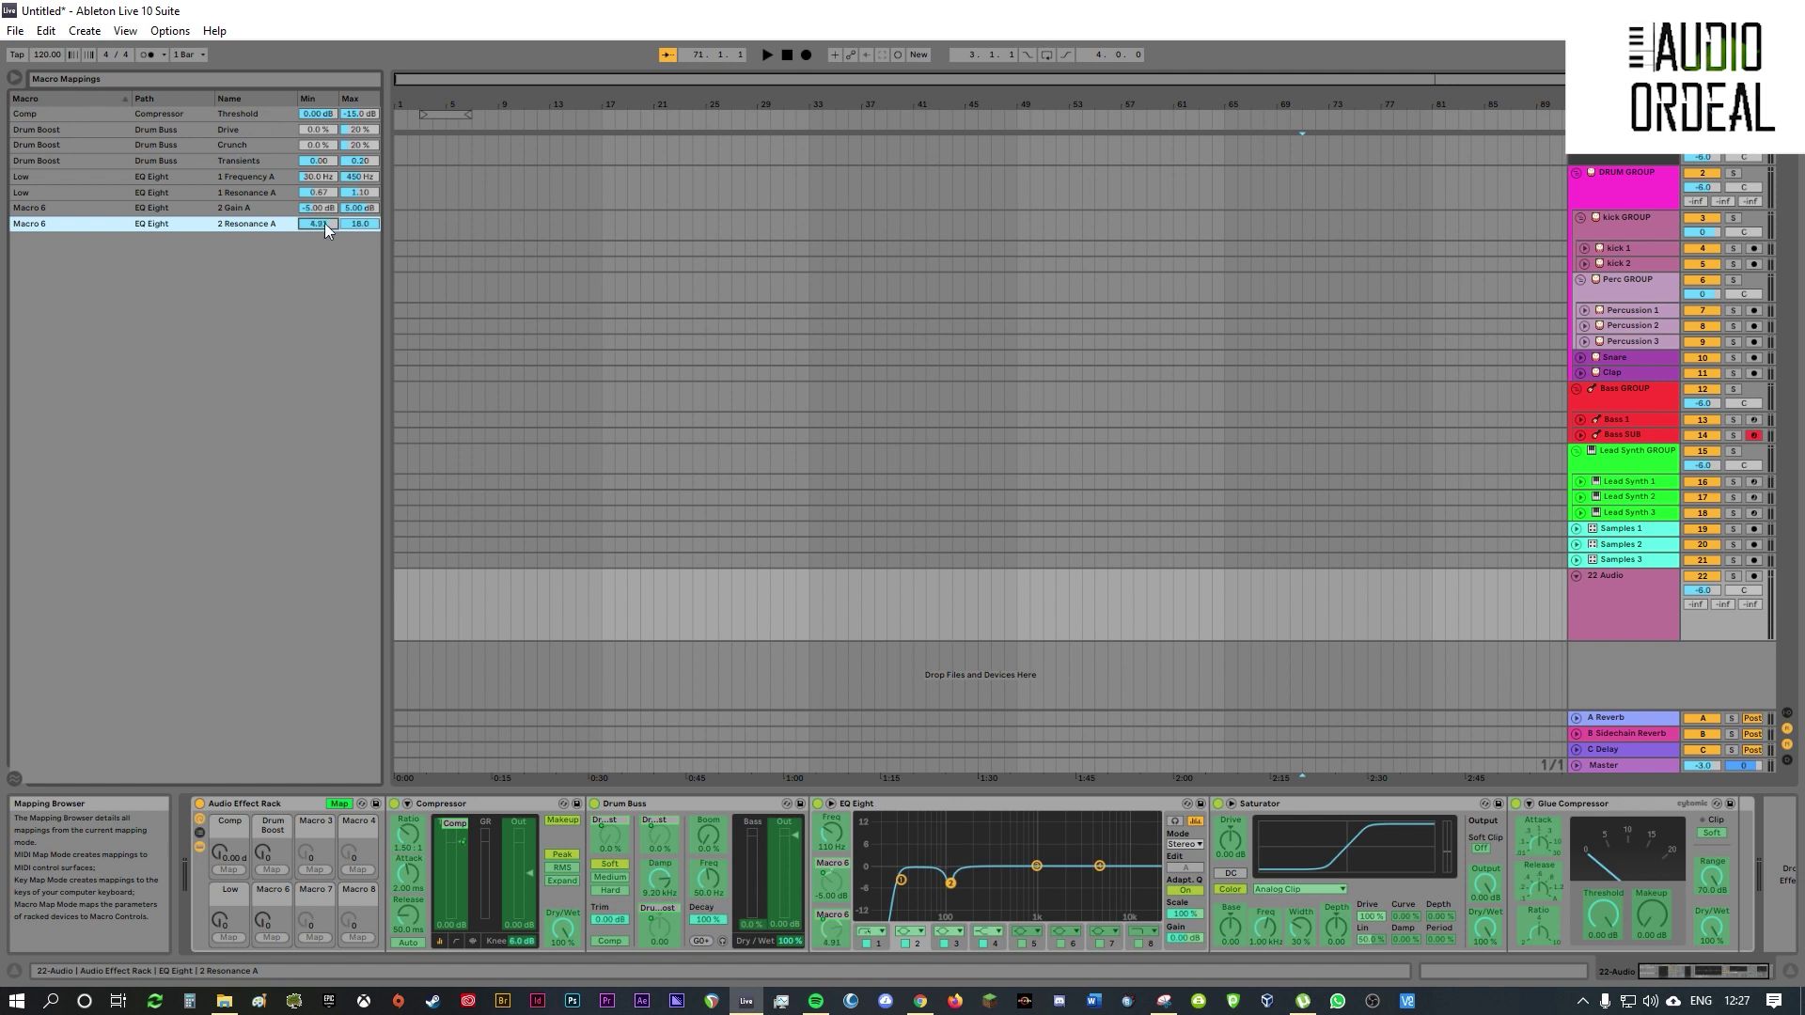
left_click_drag(264, 924, 265, 827)
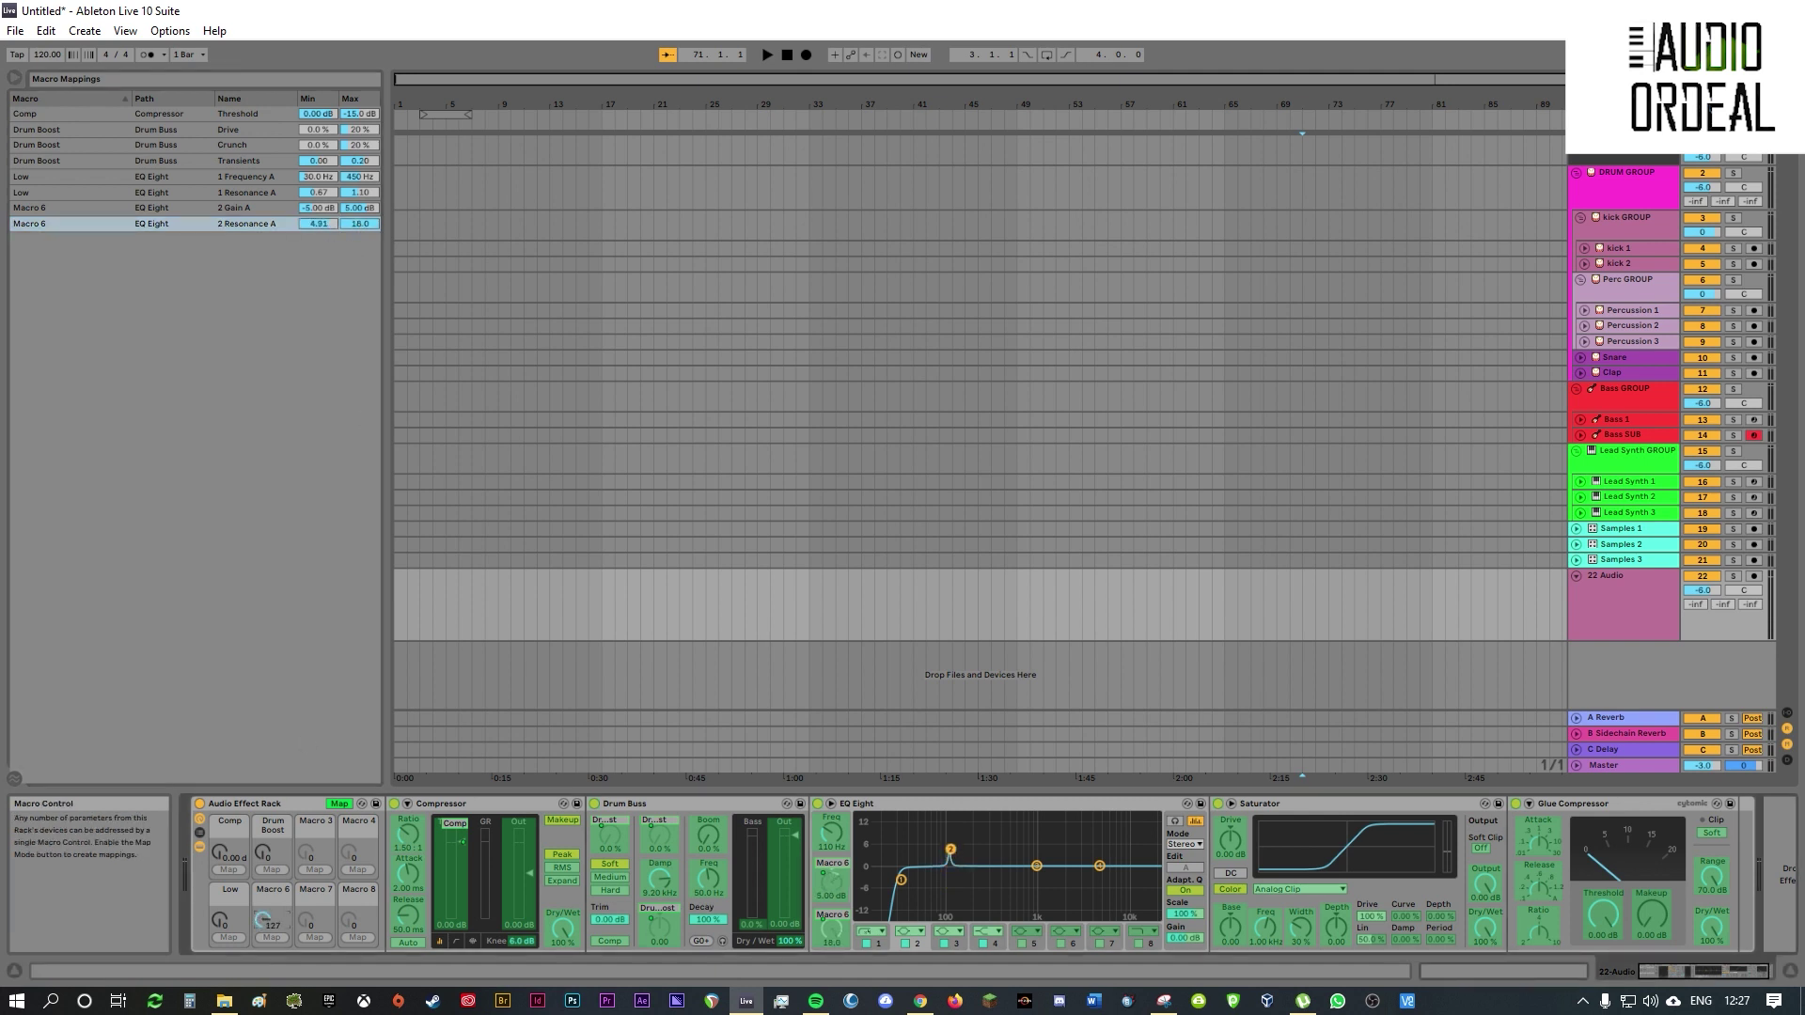
left_click_drag(352, 223, 353, 271)
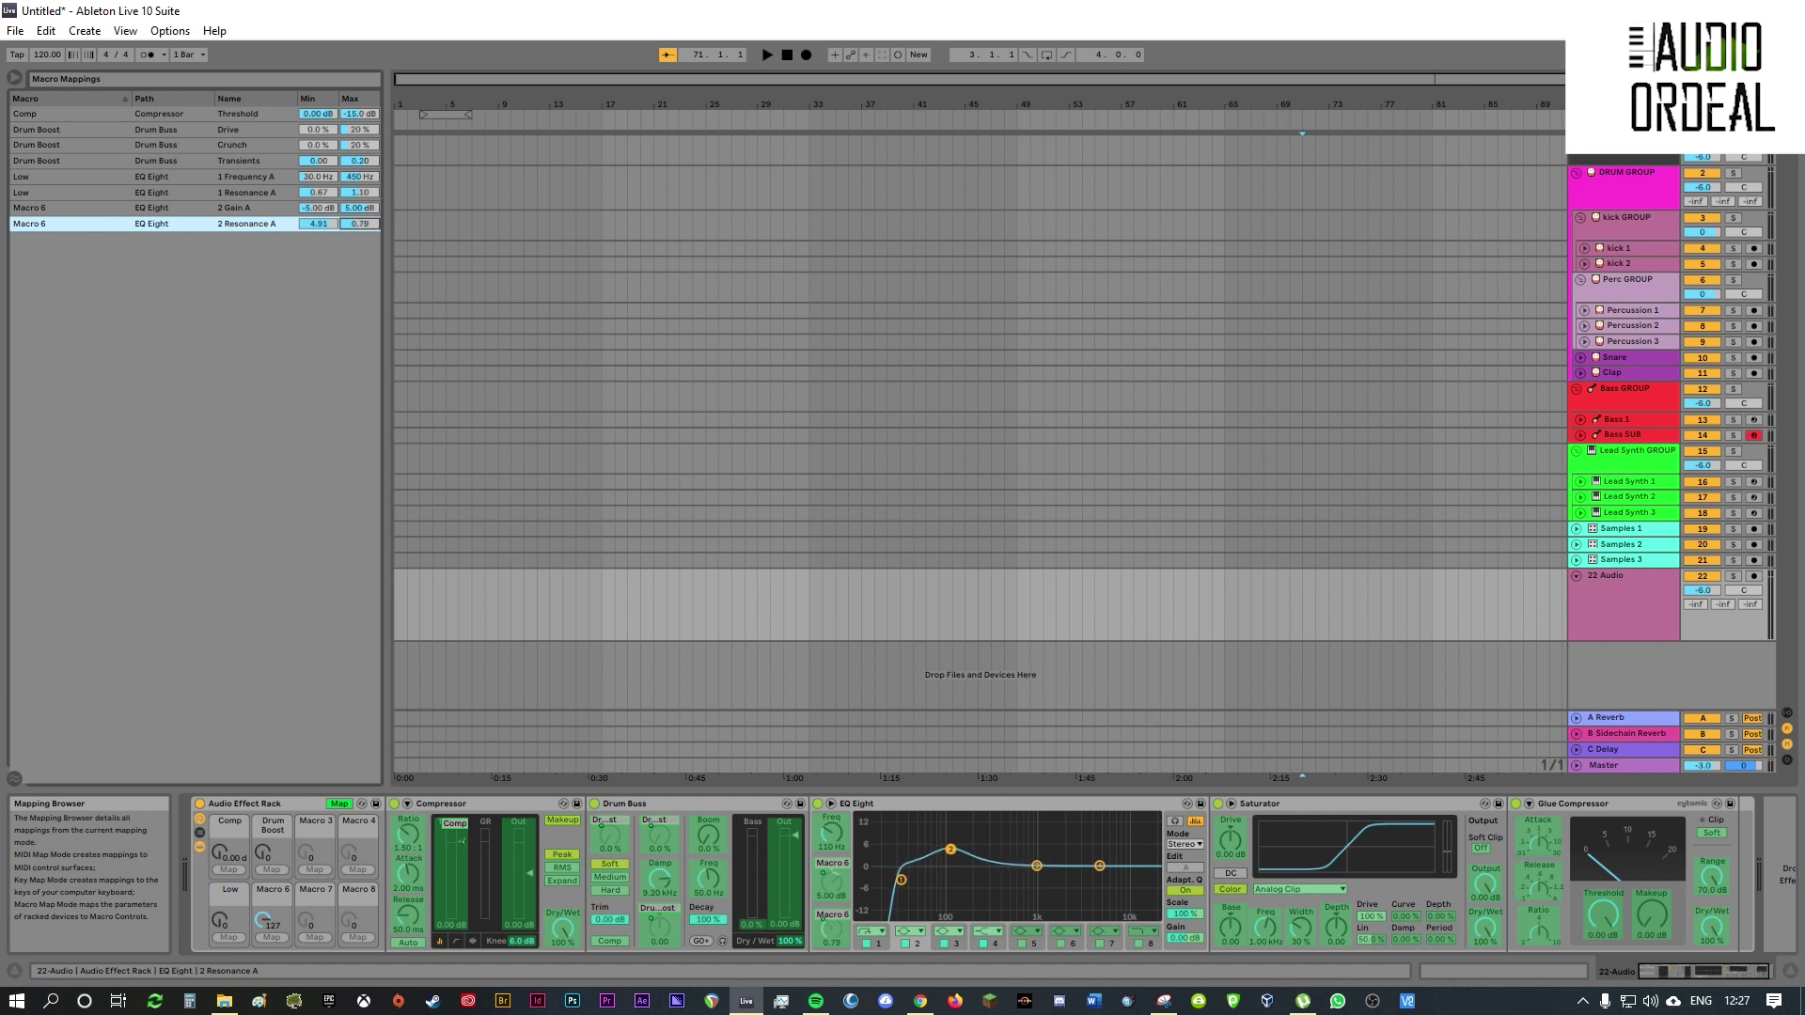
- Set the maximum of Macro 6's band 2 gain mapping to 3 dB
left_click(352, 210)
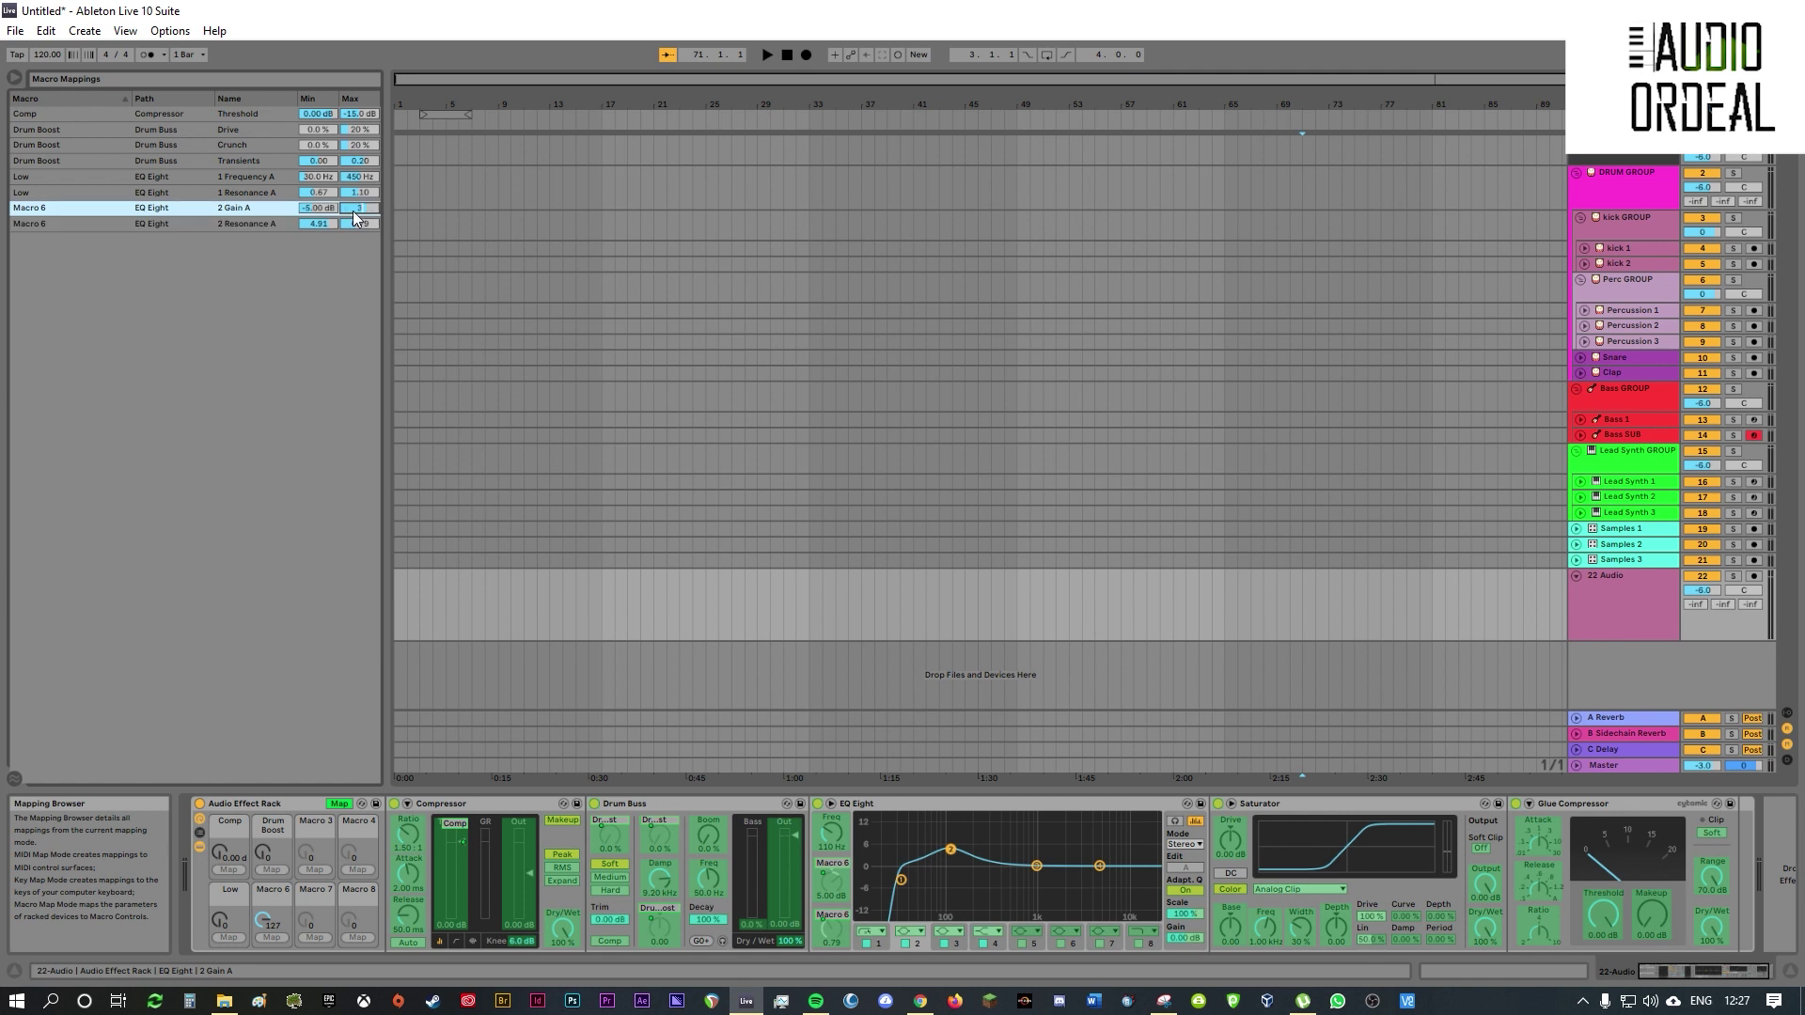
type("3")
key("Return")
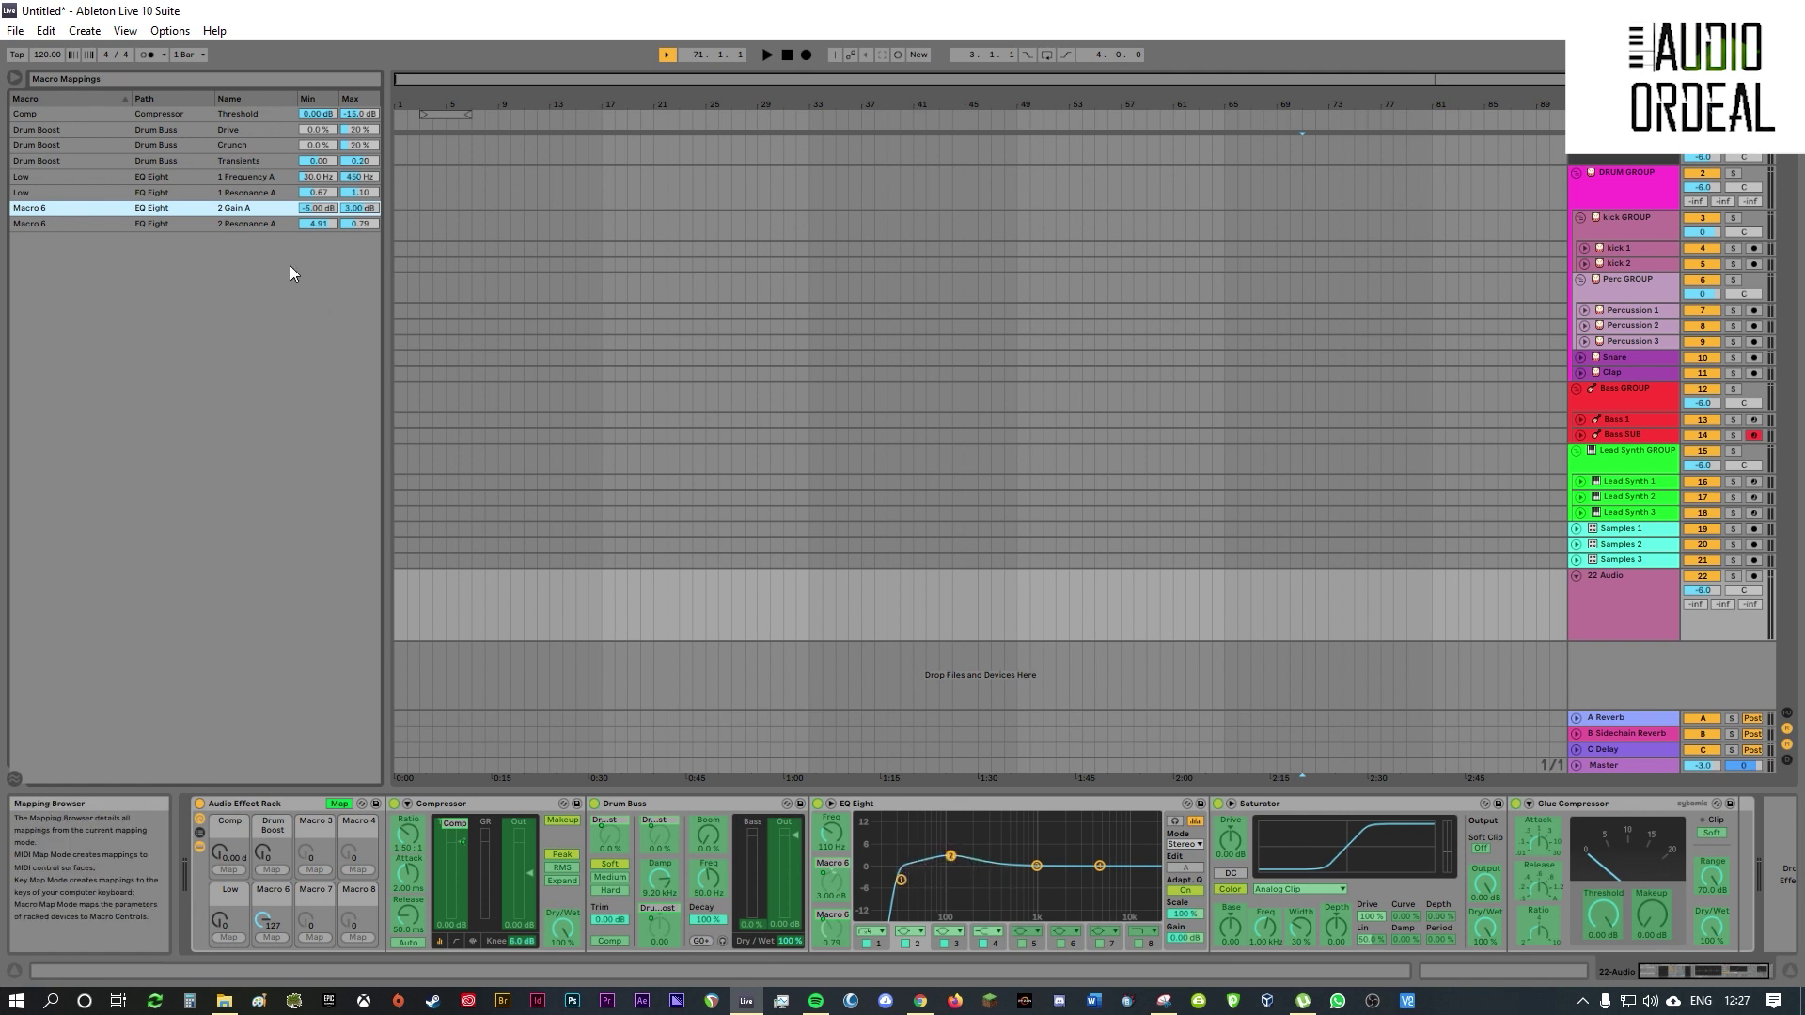
mouse_move(329, 211)
left_mouse_down()
mouse_move(329, 235)
mouse_move(329, 194)
mouse_move(329, 210)
left_mouse_up()
key("Return")
- Turn Macro 6 to 79 so that band 2's gain sits at about 0 dB
mouse_move(268, 925)
left_mouse_down()
mouse_move(268, 978)
mouse_move(268, 884)
mouse_move(265, 928)
left_mouse_up()
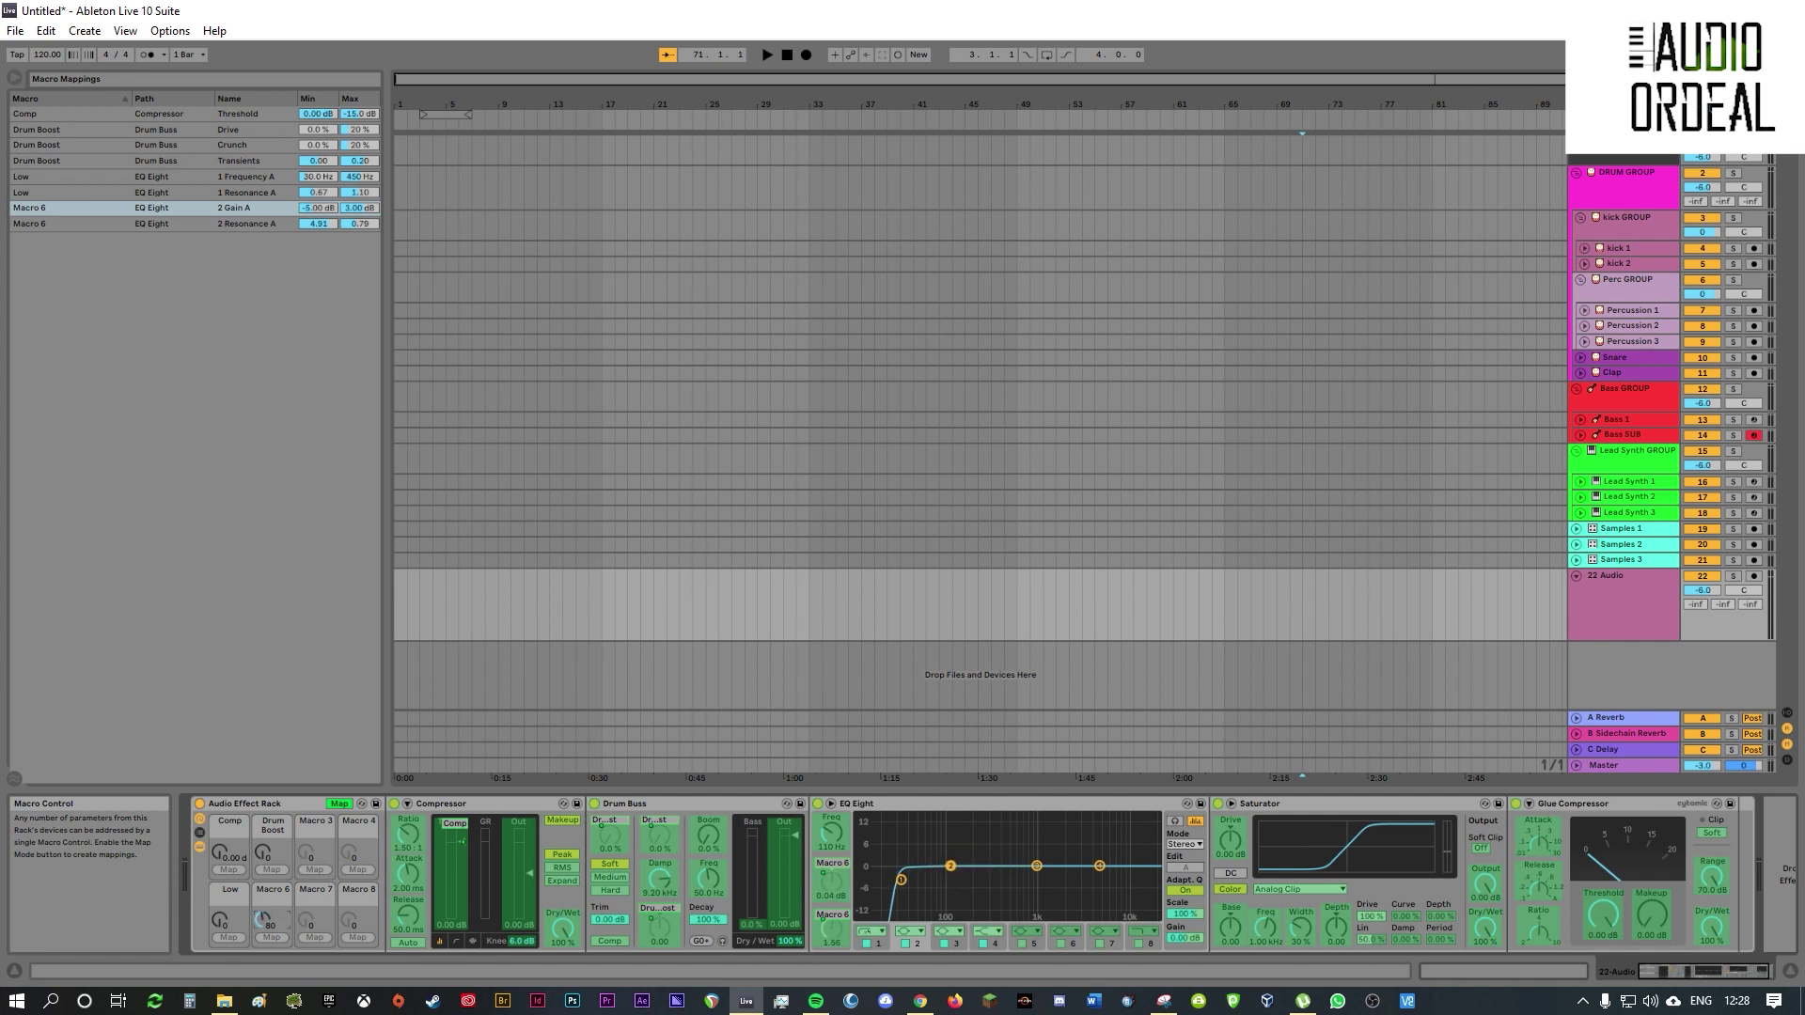
left_click_drag(264, 927, 264, 931)
left_click_drag(264, 931, 265, 928)
left_click_drag(264, 928, 264, 928)
left_click_drag(260, 920, 260, 921)
left_click_drag(260, 921, 261, 919)
- Leave mapping mode, set EQ Eight's band 3 frequency to 750 Hz, and try its gain boosted and cut to about -12 dB
left_click(1037, 866)
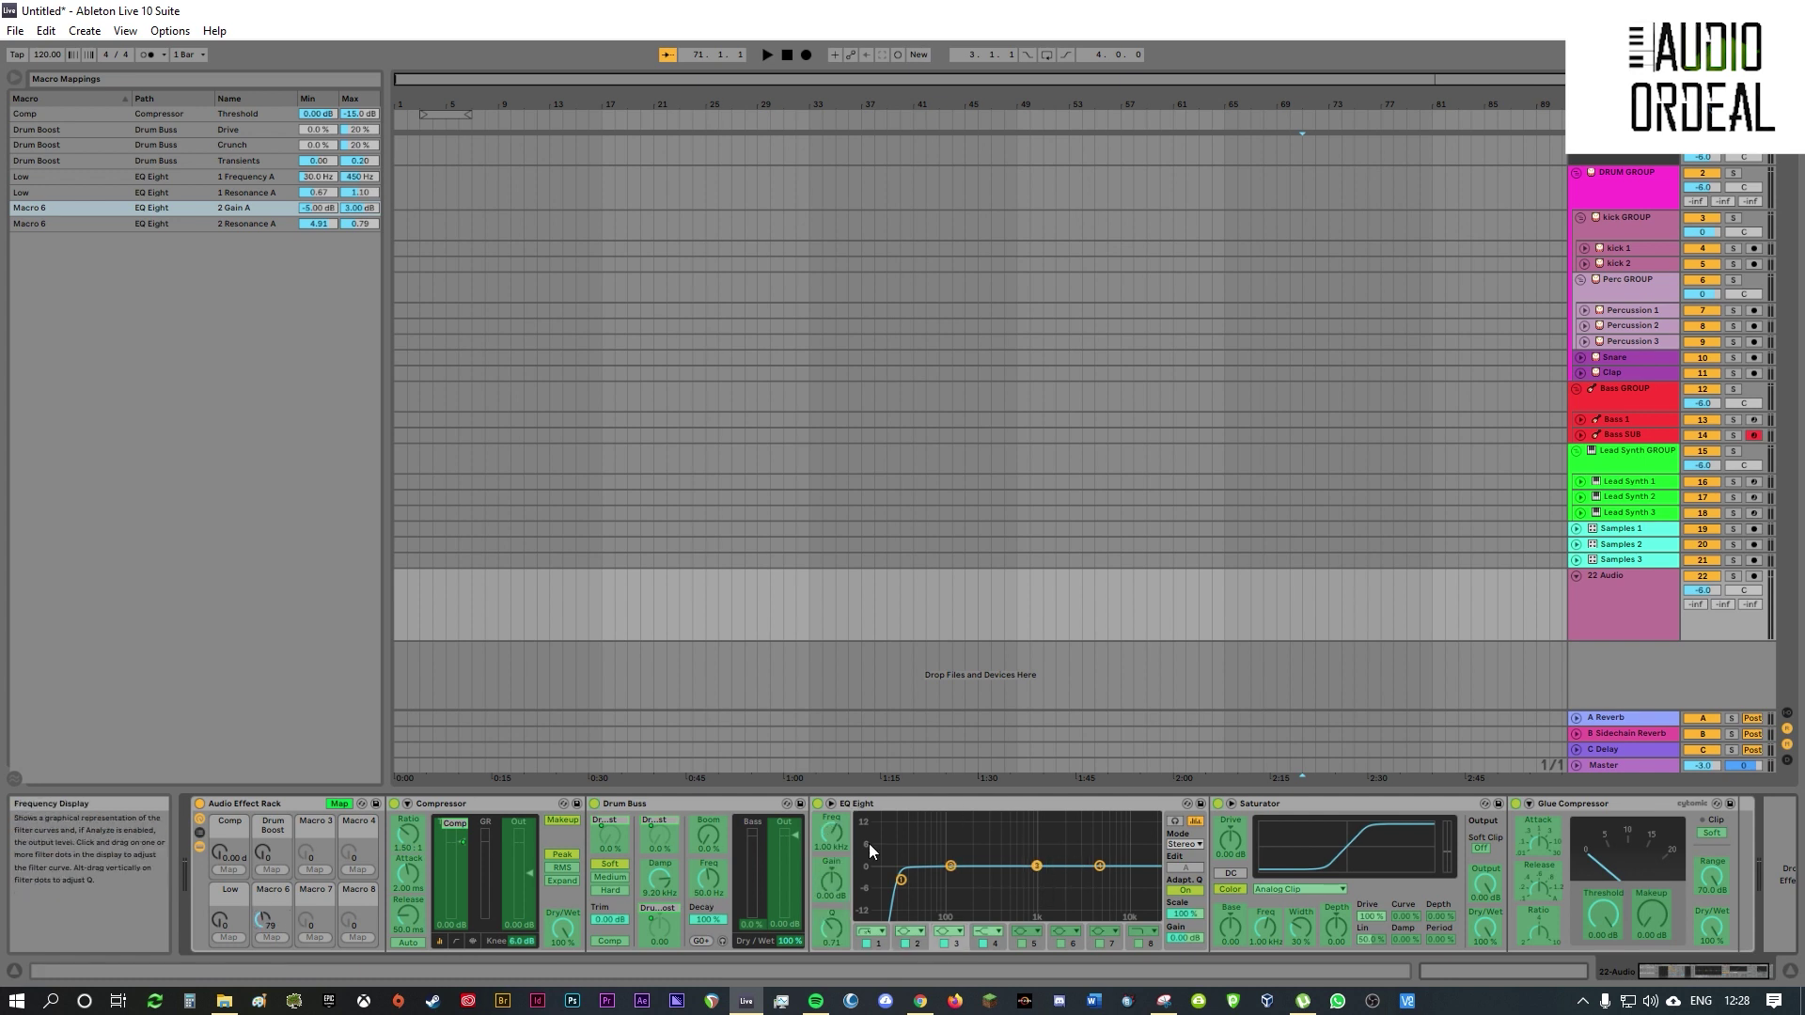
left_click(339, 803)
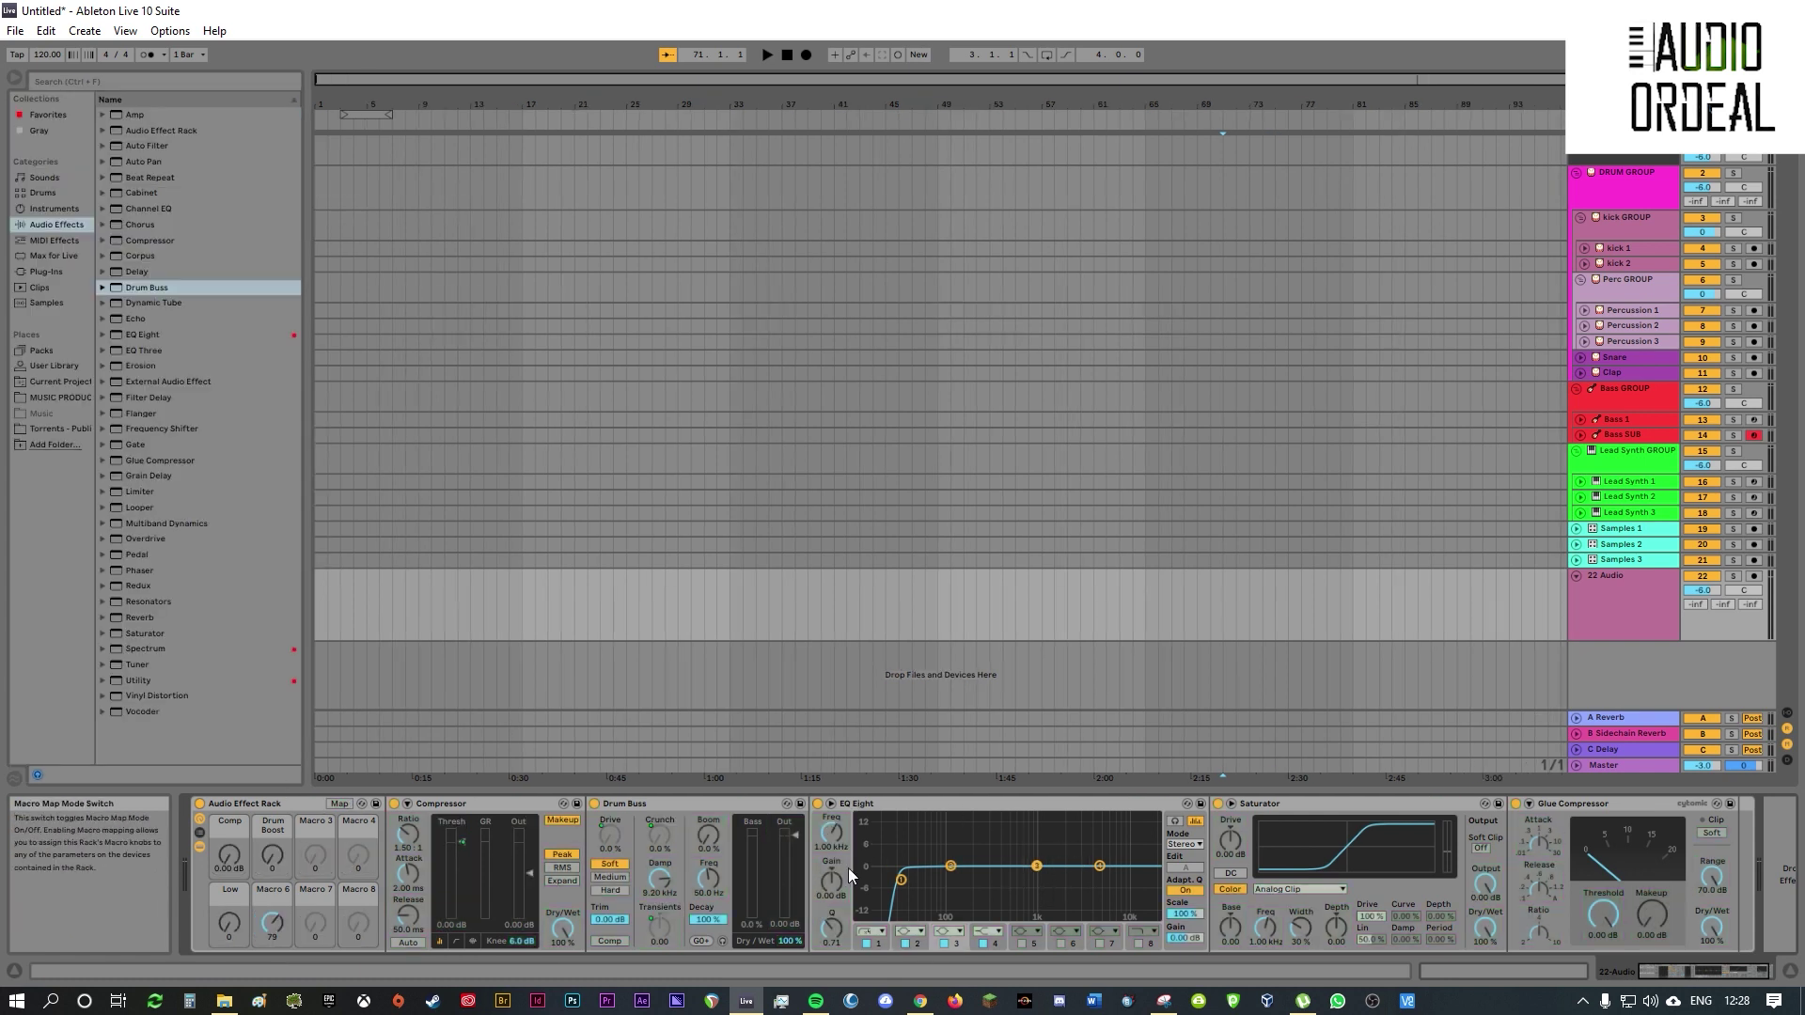
left_click(829, 848)
type("750")
key("Return")
left_click_drag(831, 881, 831, 835)
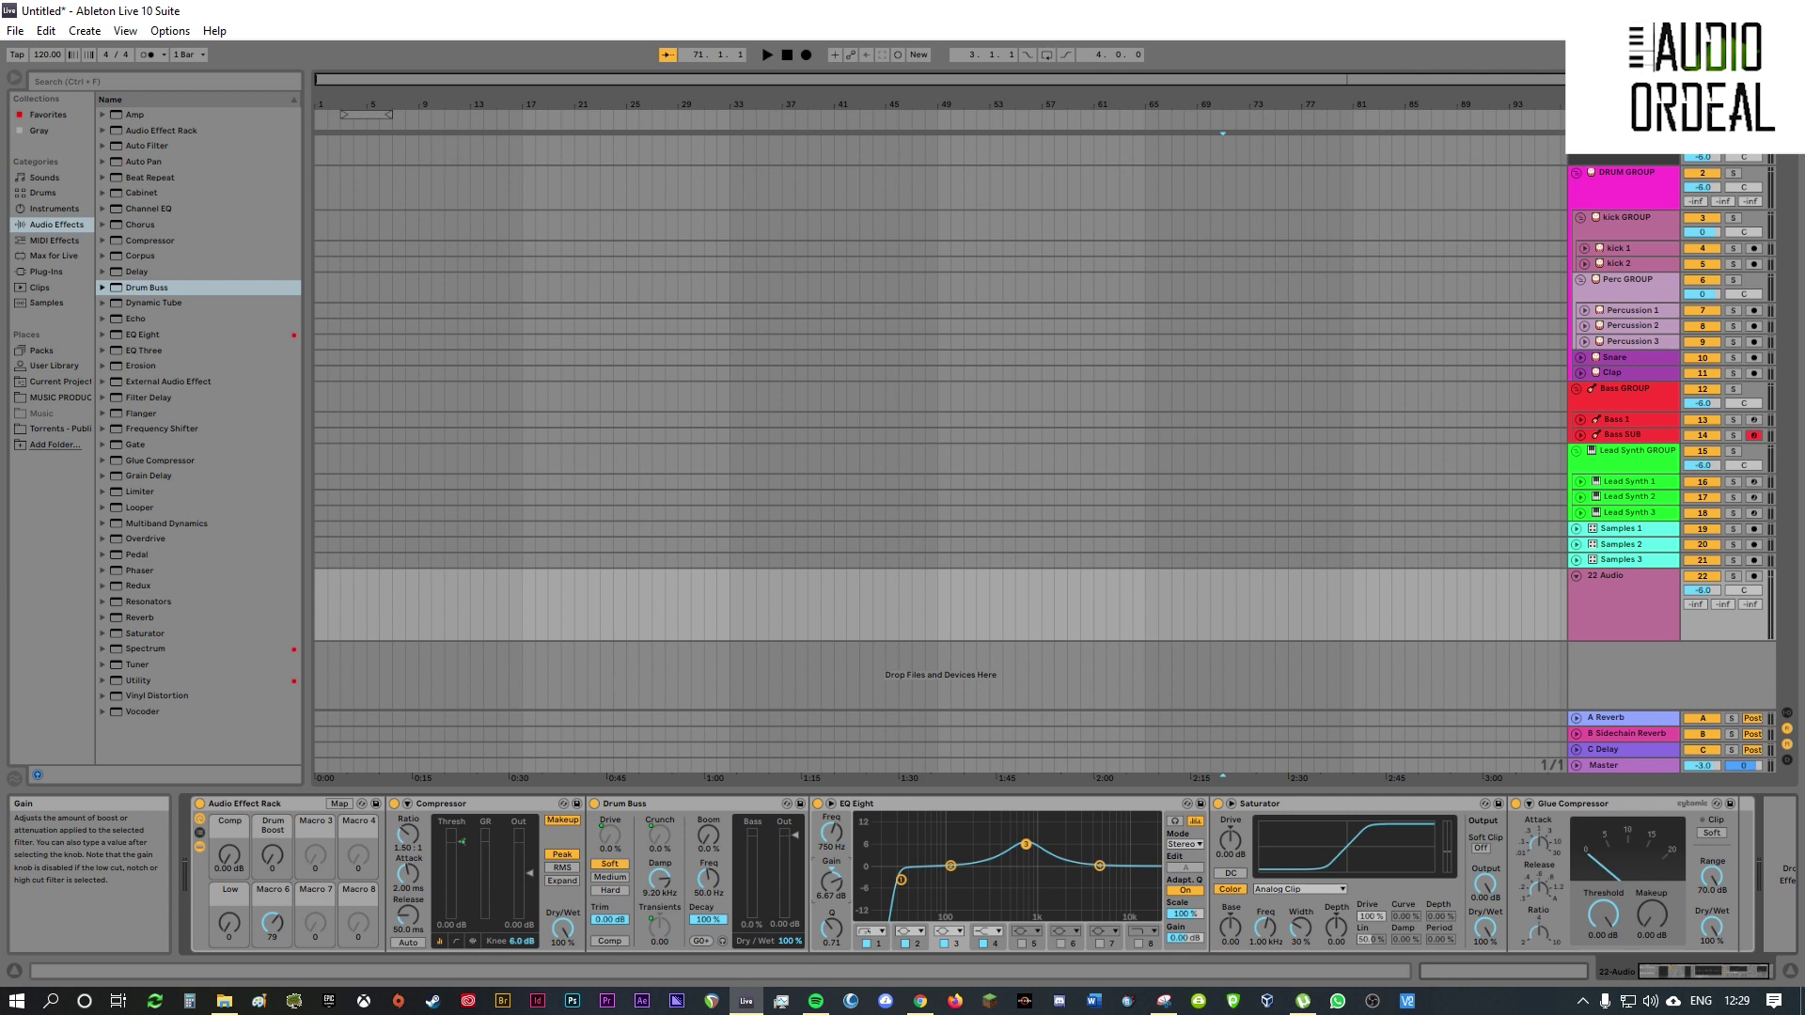
left_click_drag(831, 892, 831, 952)
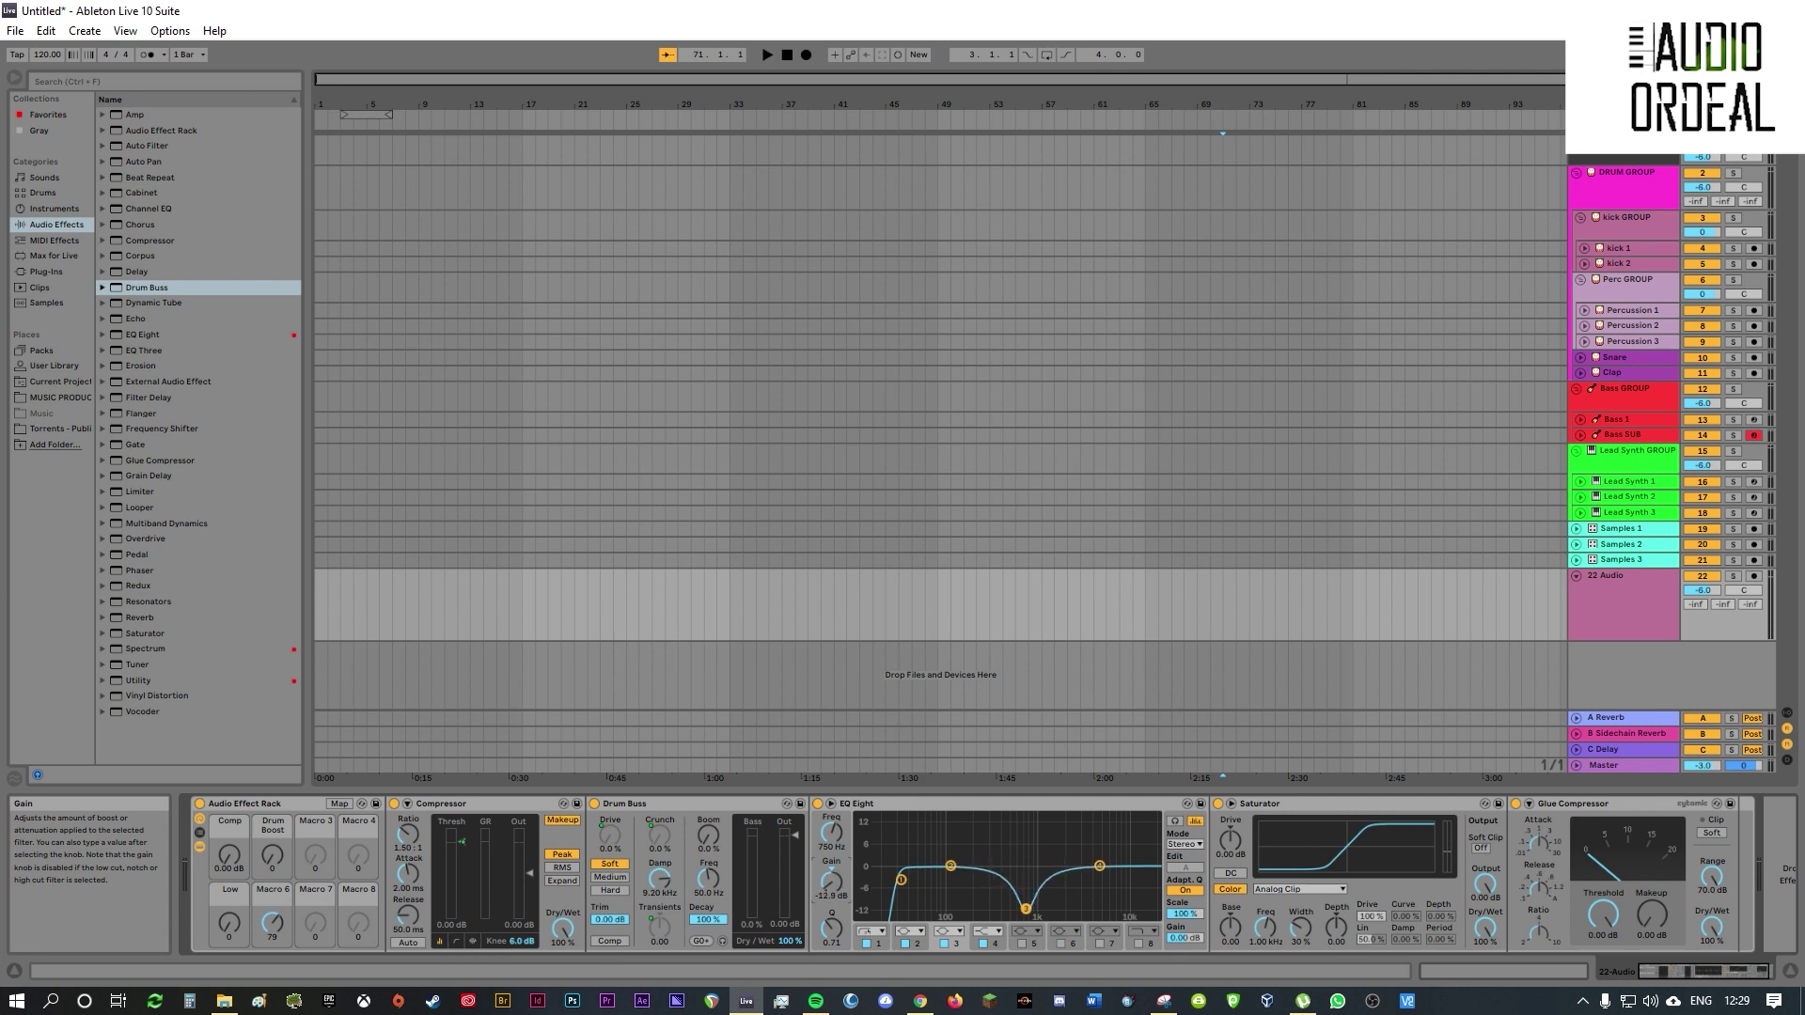
- Enter macro mapping mode and map EQ Eight's band 3 gain to Macro 7
left_click(340, 803)
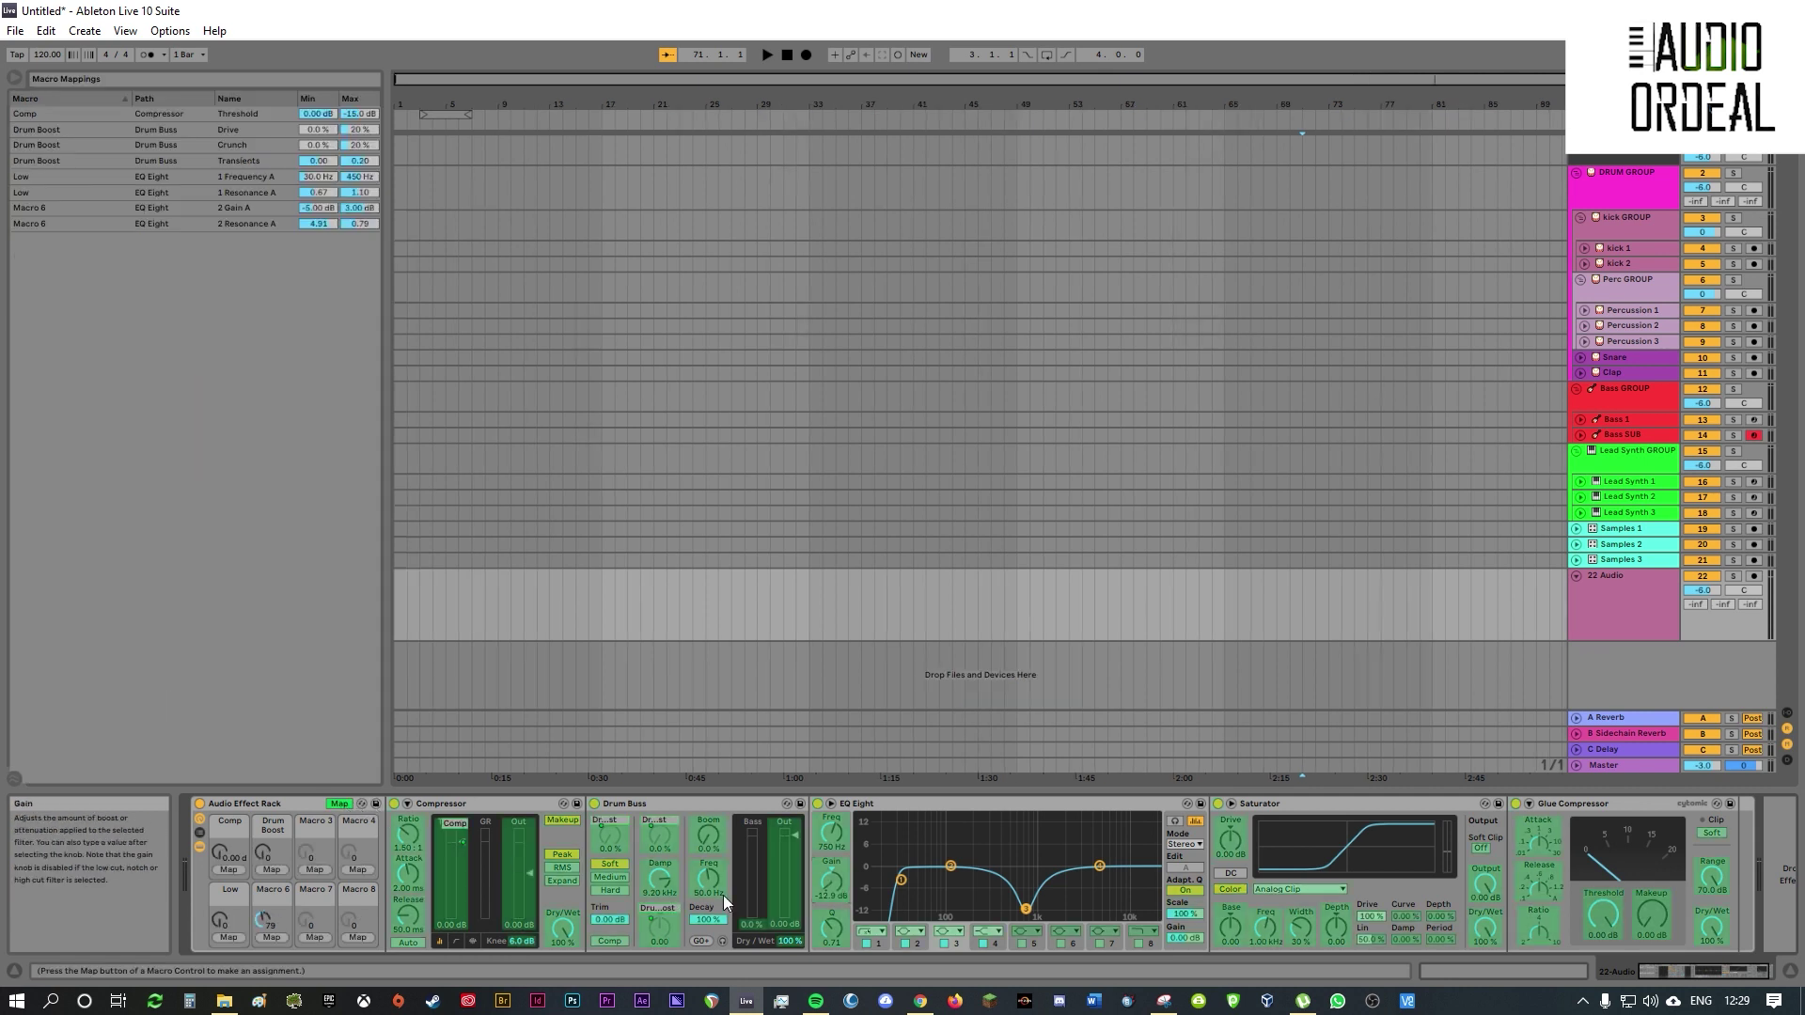
left_click(839, 883)
left_click(315, 938)
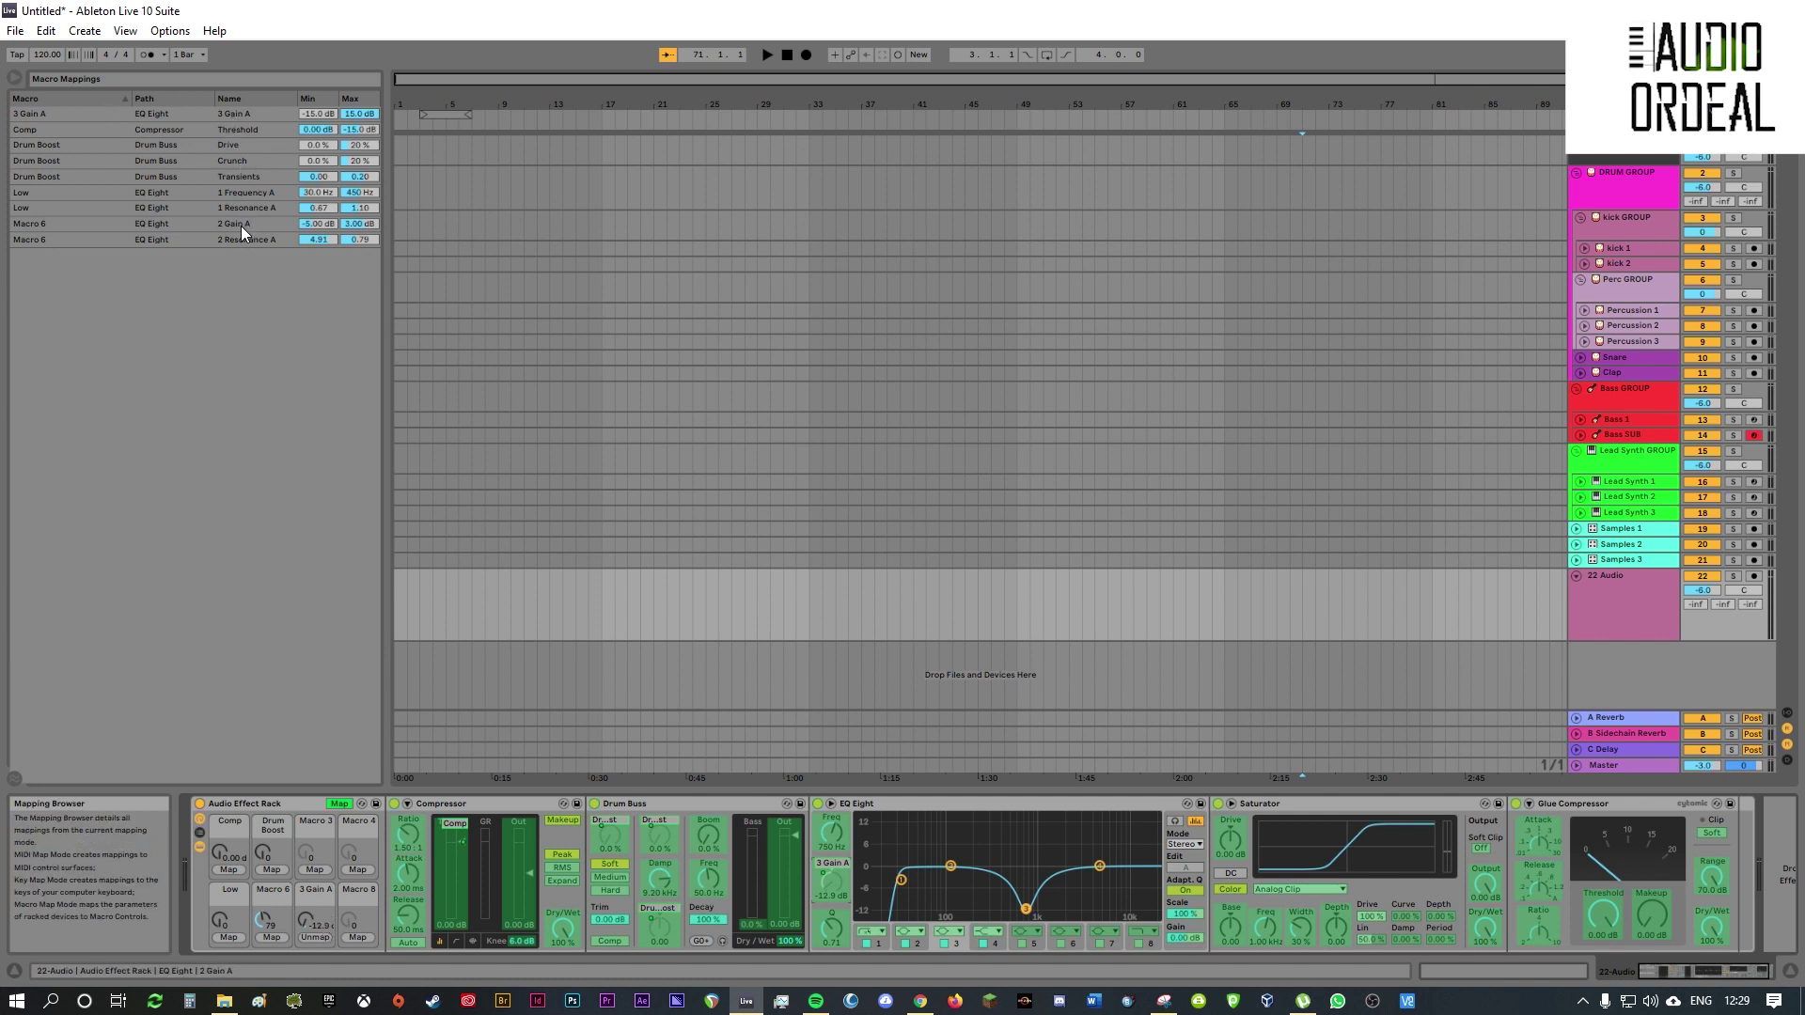
- Set the band 3 gain mapping's range to a minimum of -12 dB and a maximum of 6 dB
left_click_drag(331, 114, 332, 113)
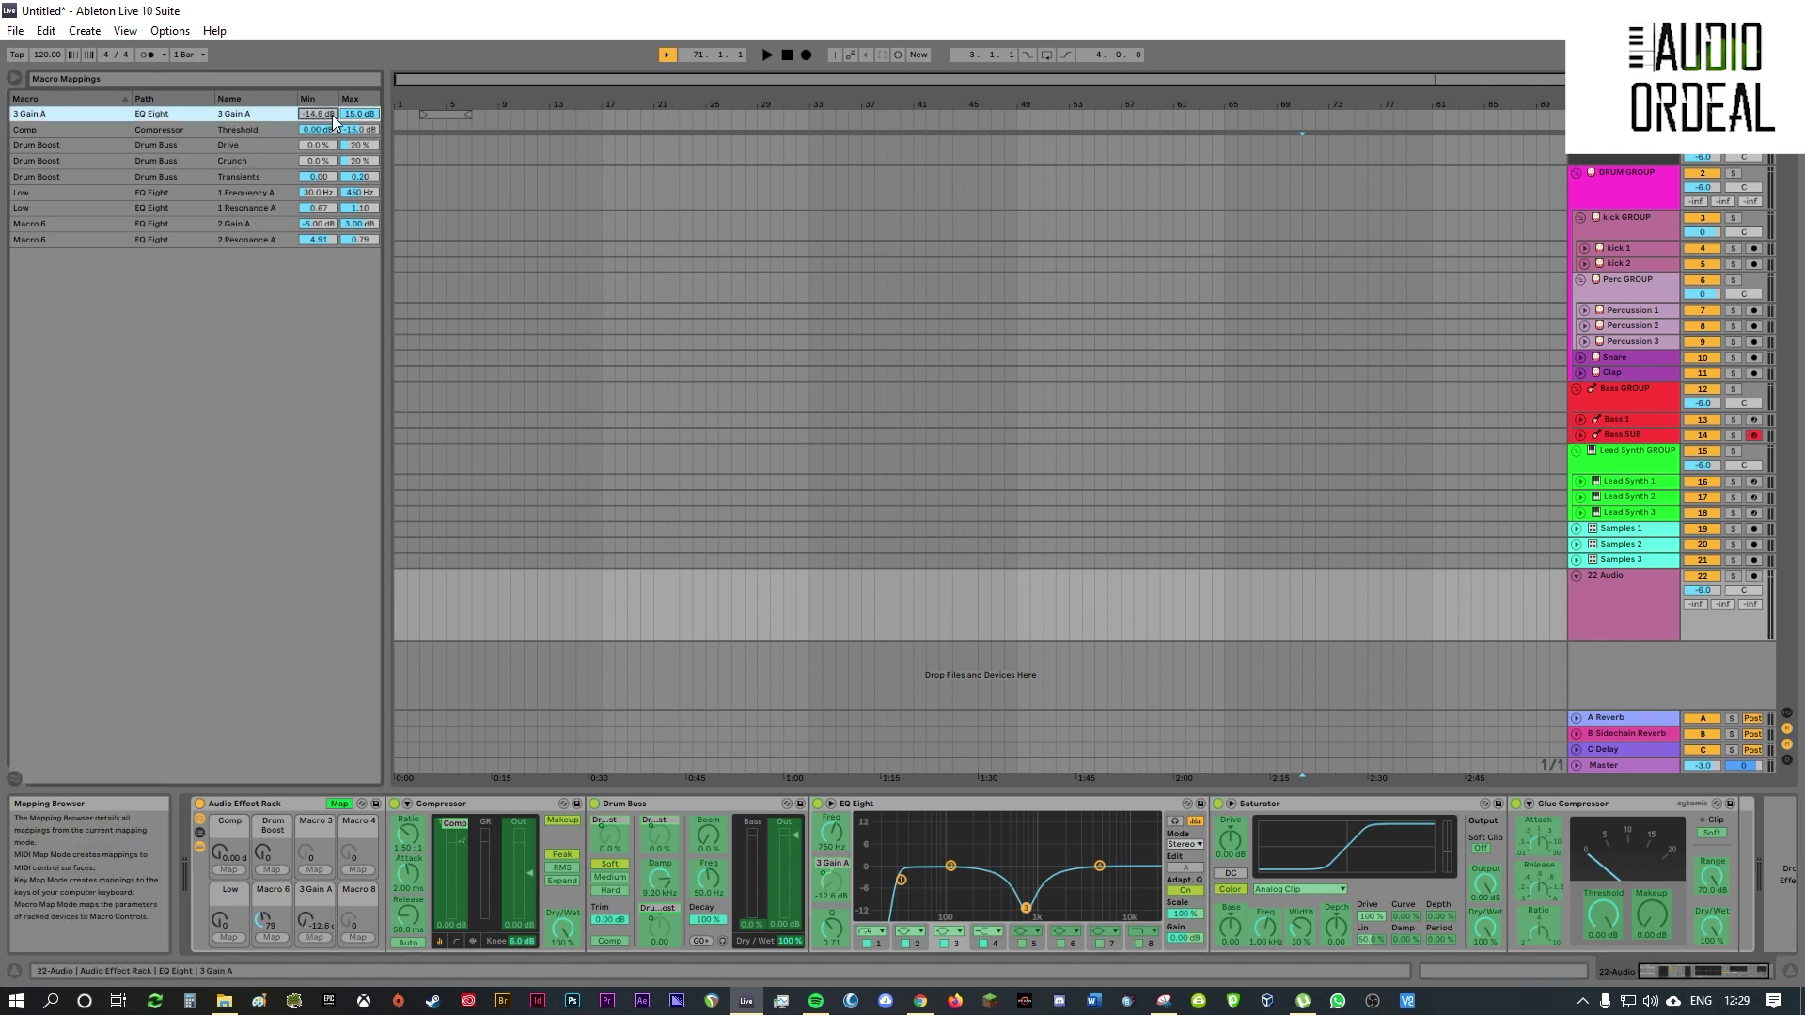
type("-12")
left_click(352, 115)
key("Return")
- Test the band 3 gain macro with a cut and return it to about 0 dB
mouse_move(306, 920)
left_mouse_down()
mouse_move(306, 865)
mouse_move(306, 940)
mouse_move(306, 869)
mouse_move(306, 897)
left_mouse_up()
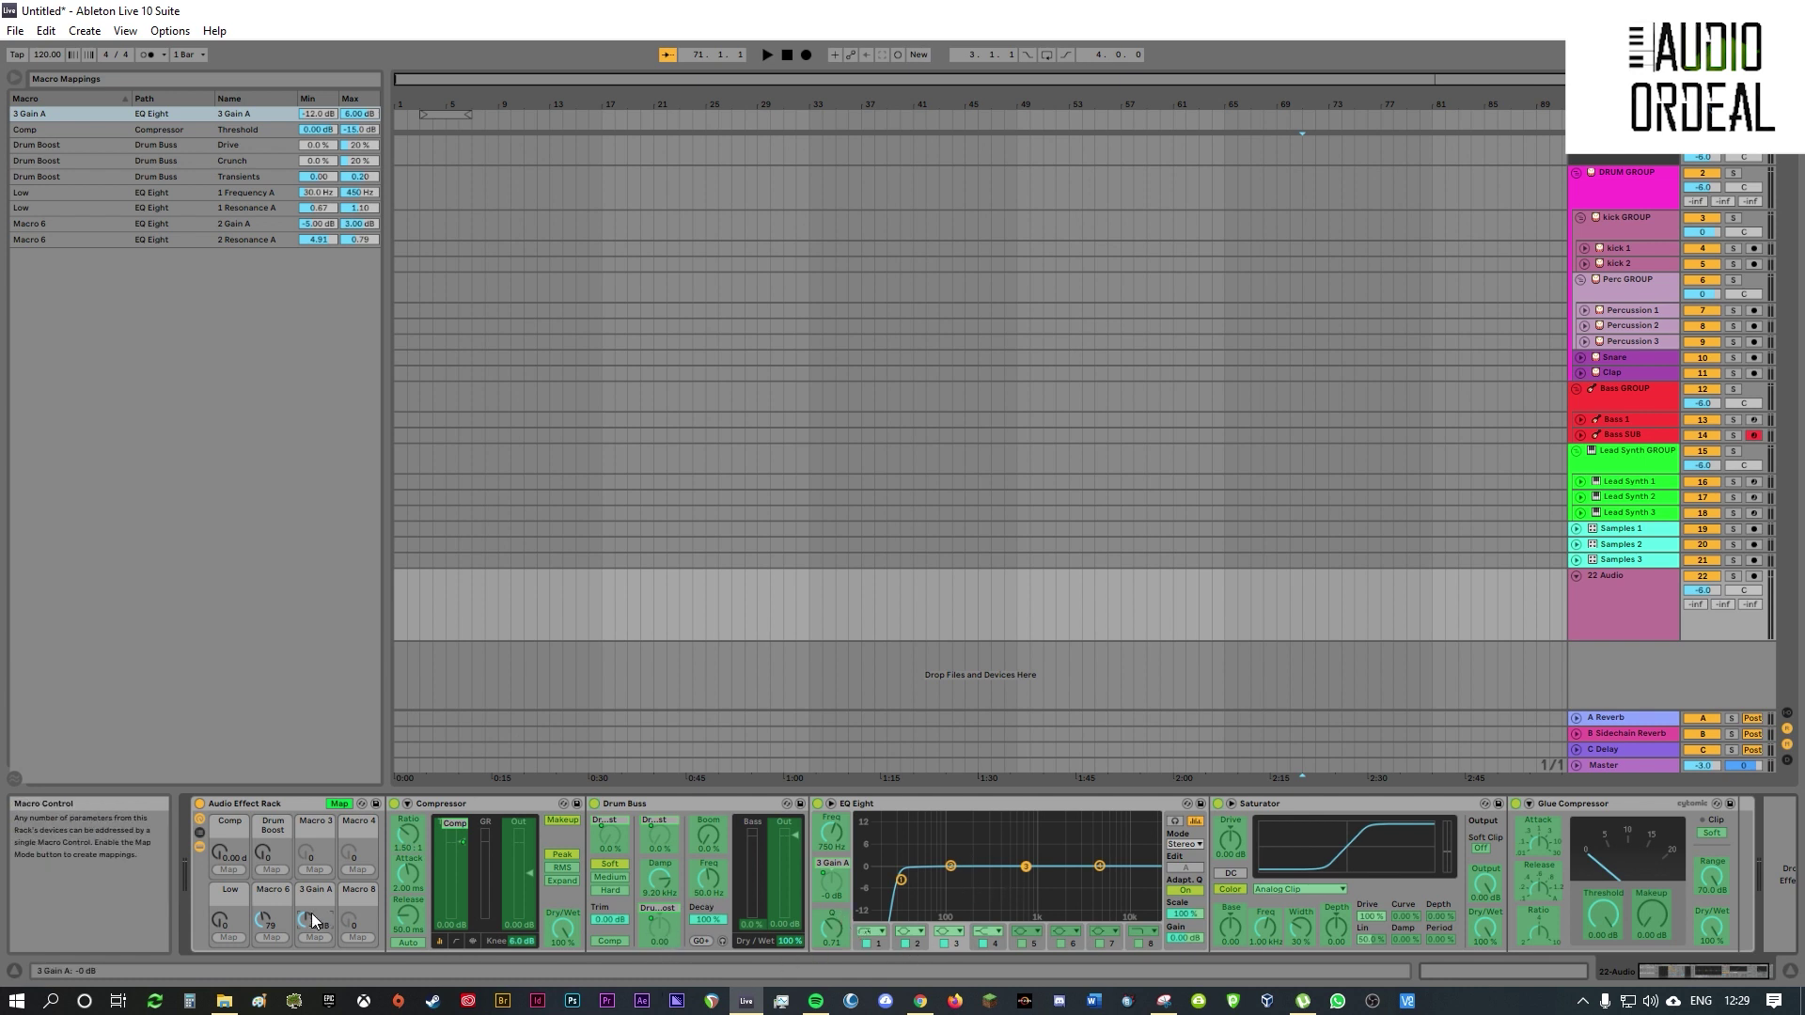
left_click_drag(307, 919, 307, 932)
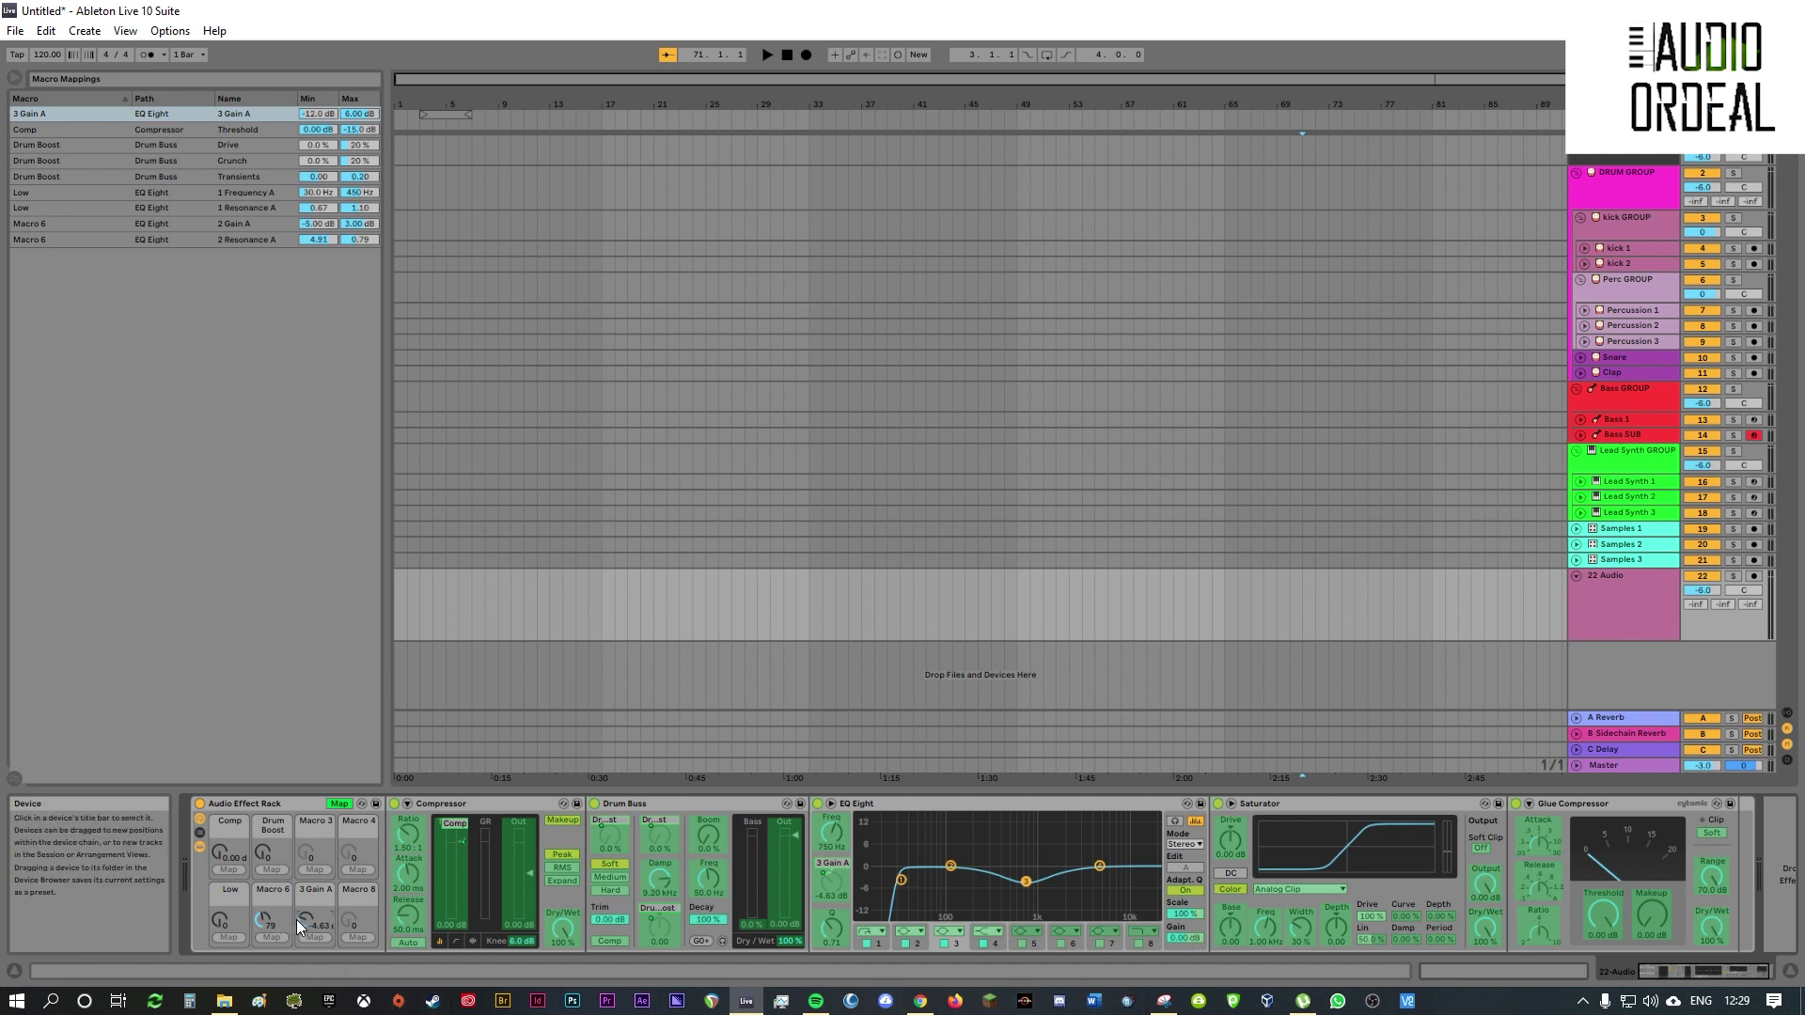
mouse_move(306, 921)
left_mouse_down()
mouse_move(307, 940)
mouse_move(306, 911)
left_mouse_up()
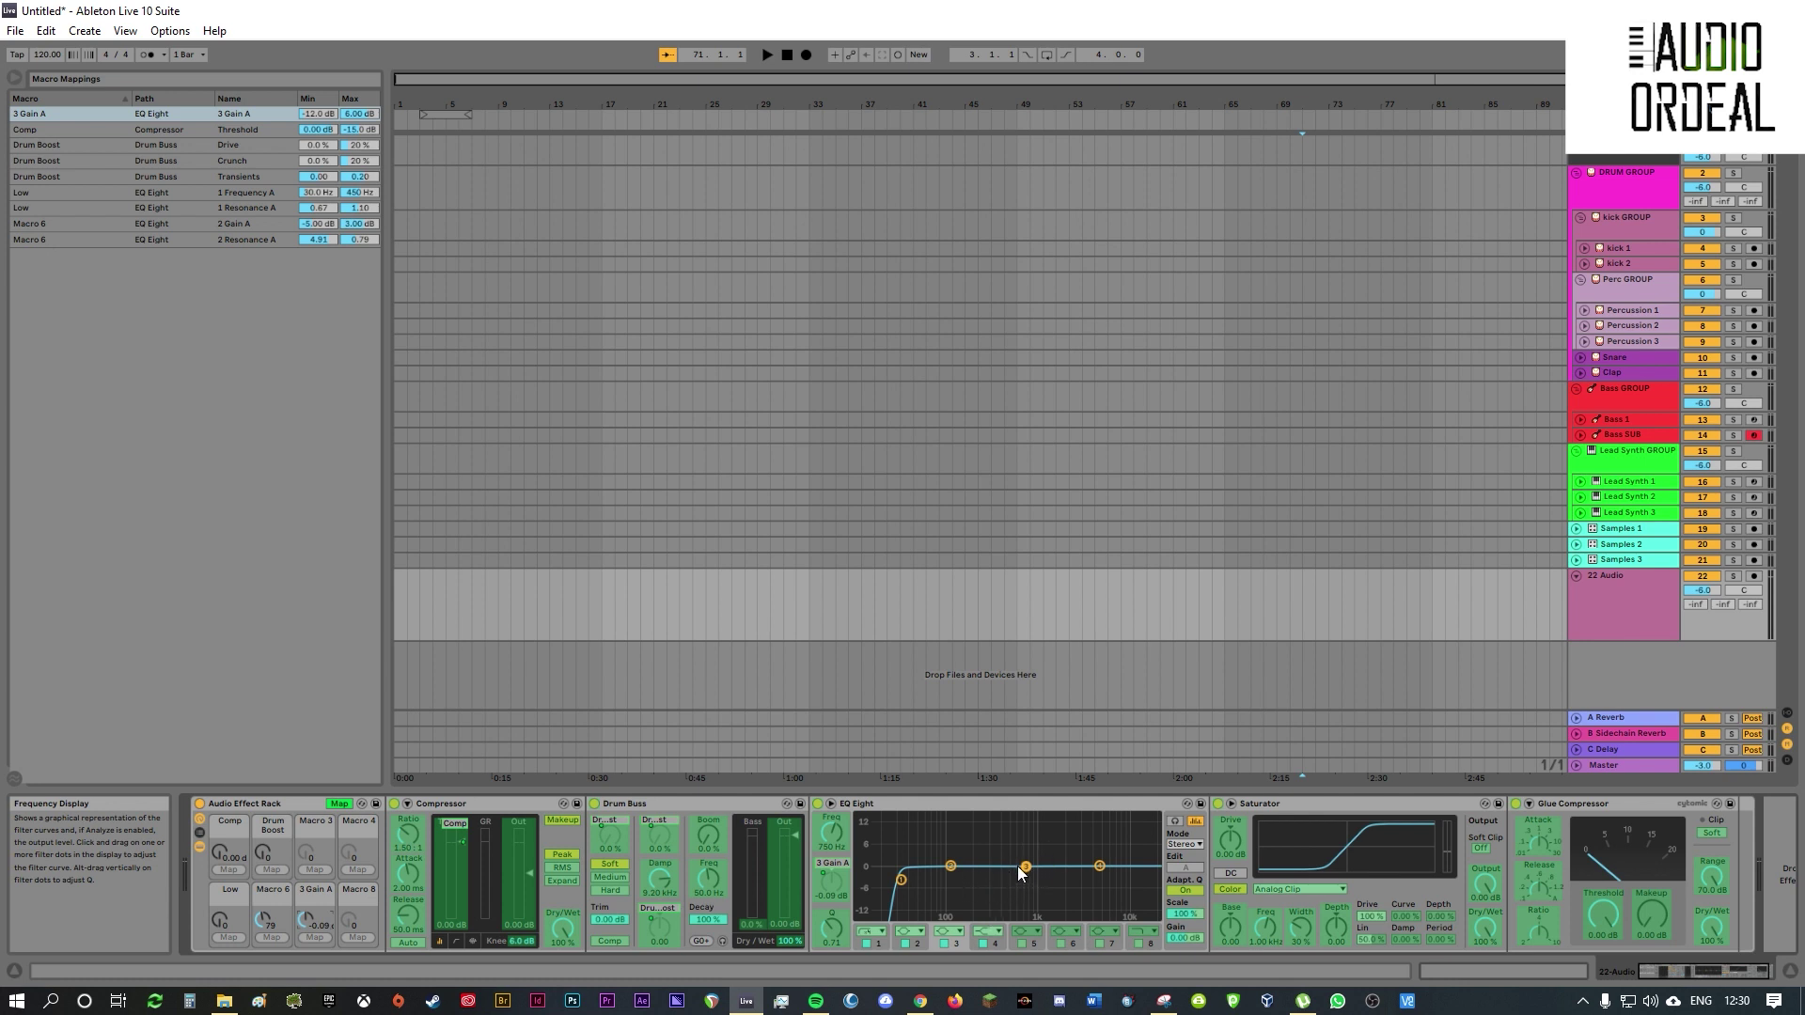
- Leave mapping mode and set EQ Eight's band 4 frequency to about 2.76 kHz
mouse_move(308, 922)
left_mouse_down()
mouse_move(308, 969)
mouse_move(308, 924)
left_mouse_up()
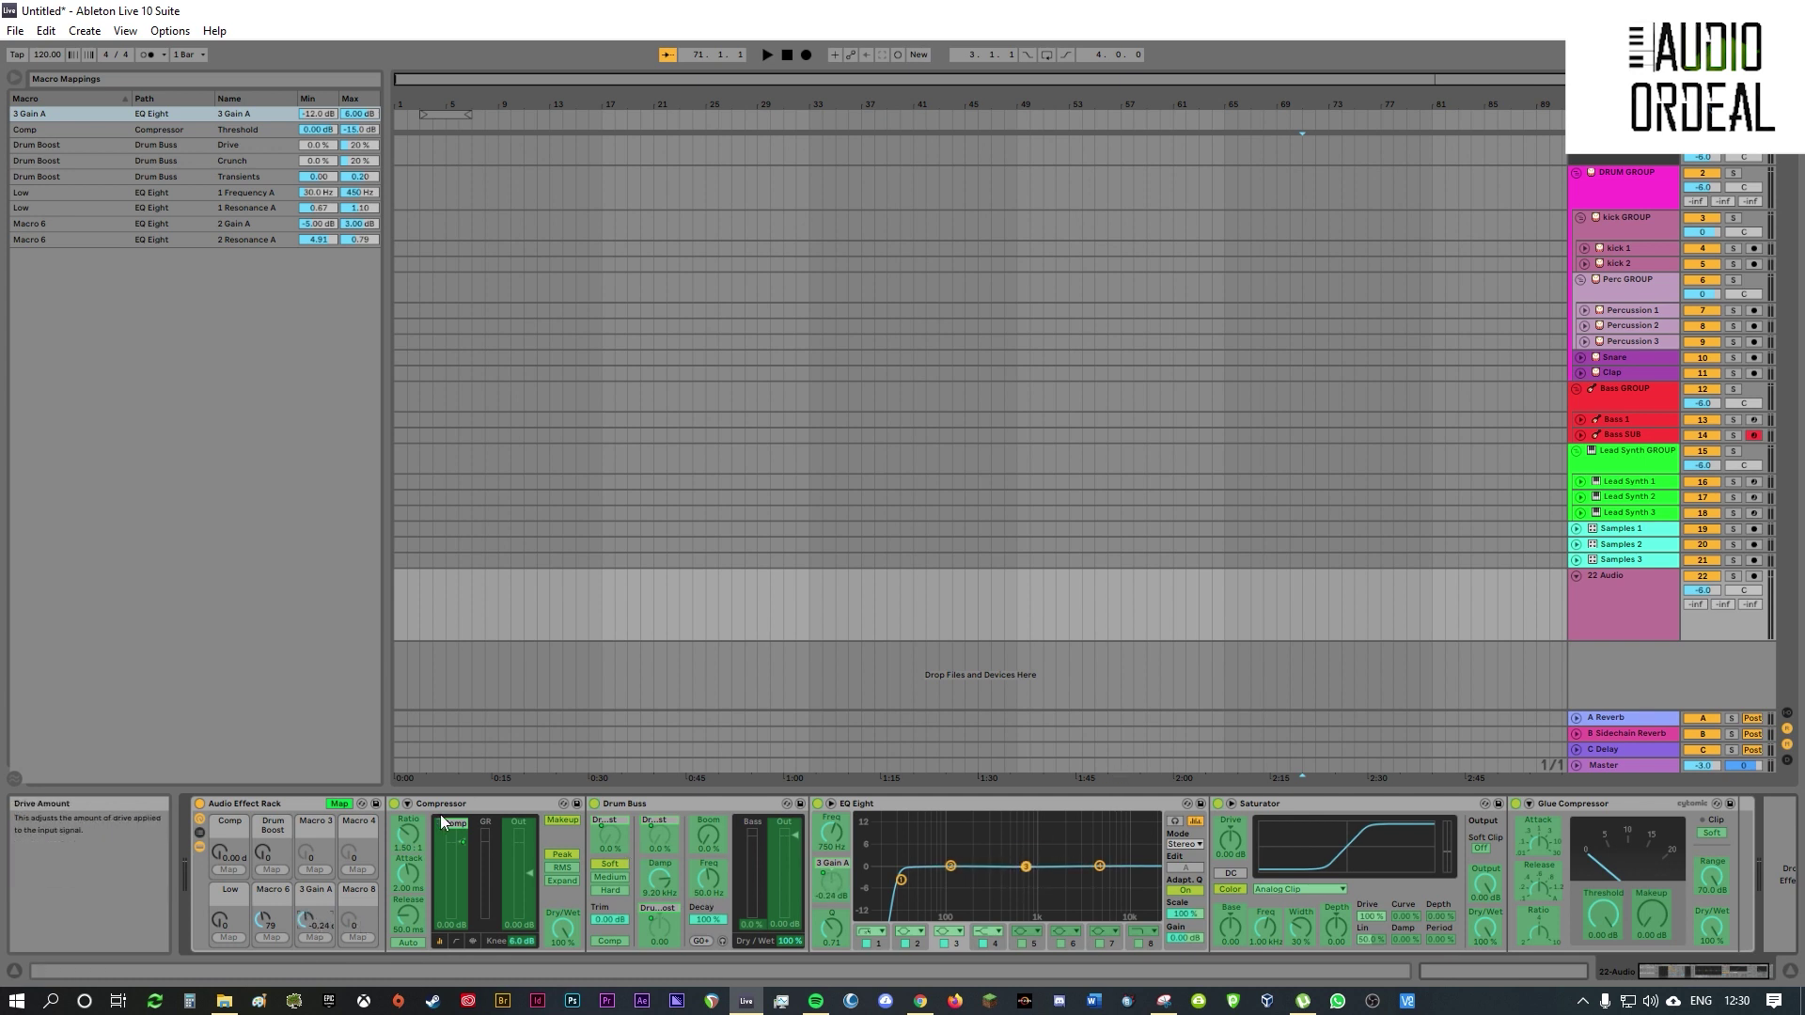
left_click(340, 805)
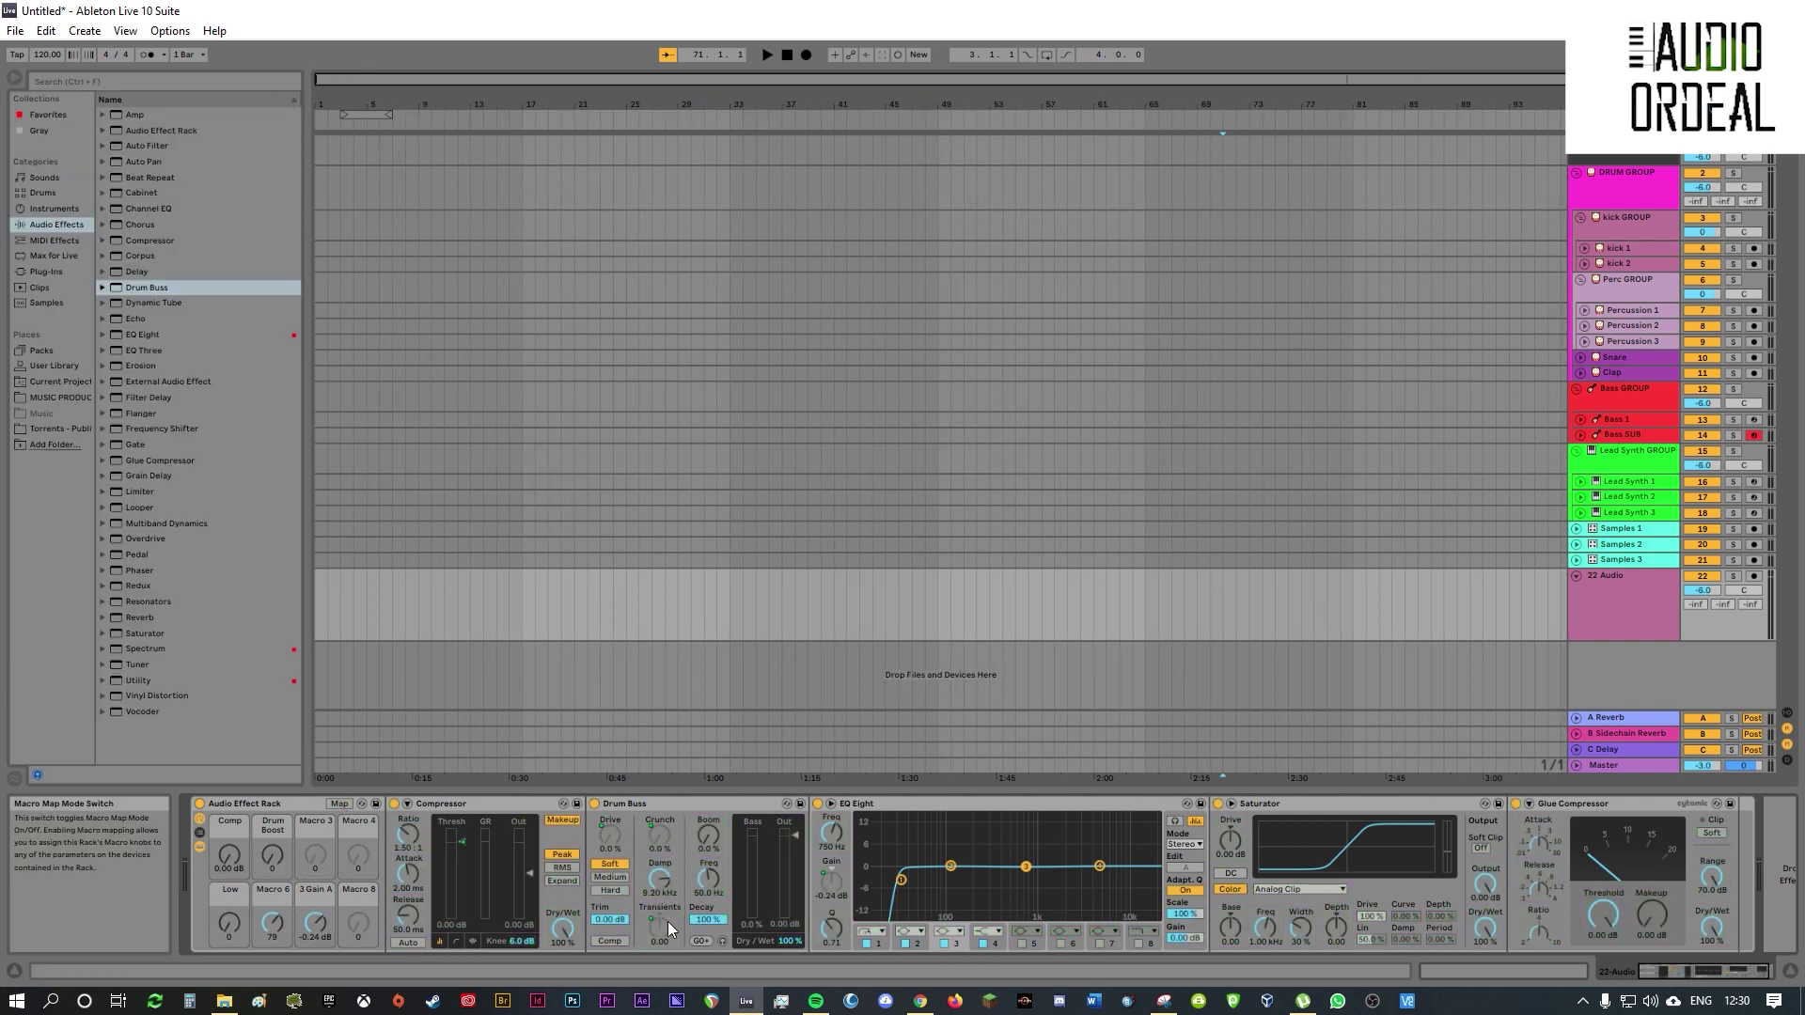
left_click(998, 943)
mouse_move(827, 827)
left_mouse_down()
mouse_move(827, 859)
mouse_move(828, 843)
left_mouse_up()
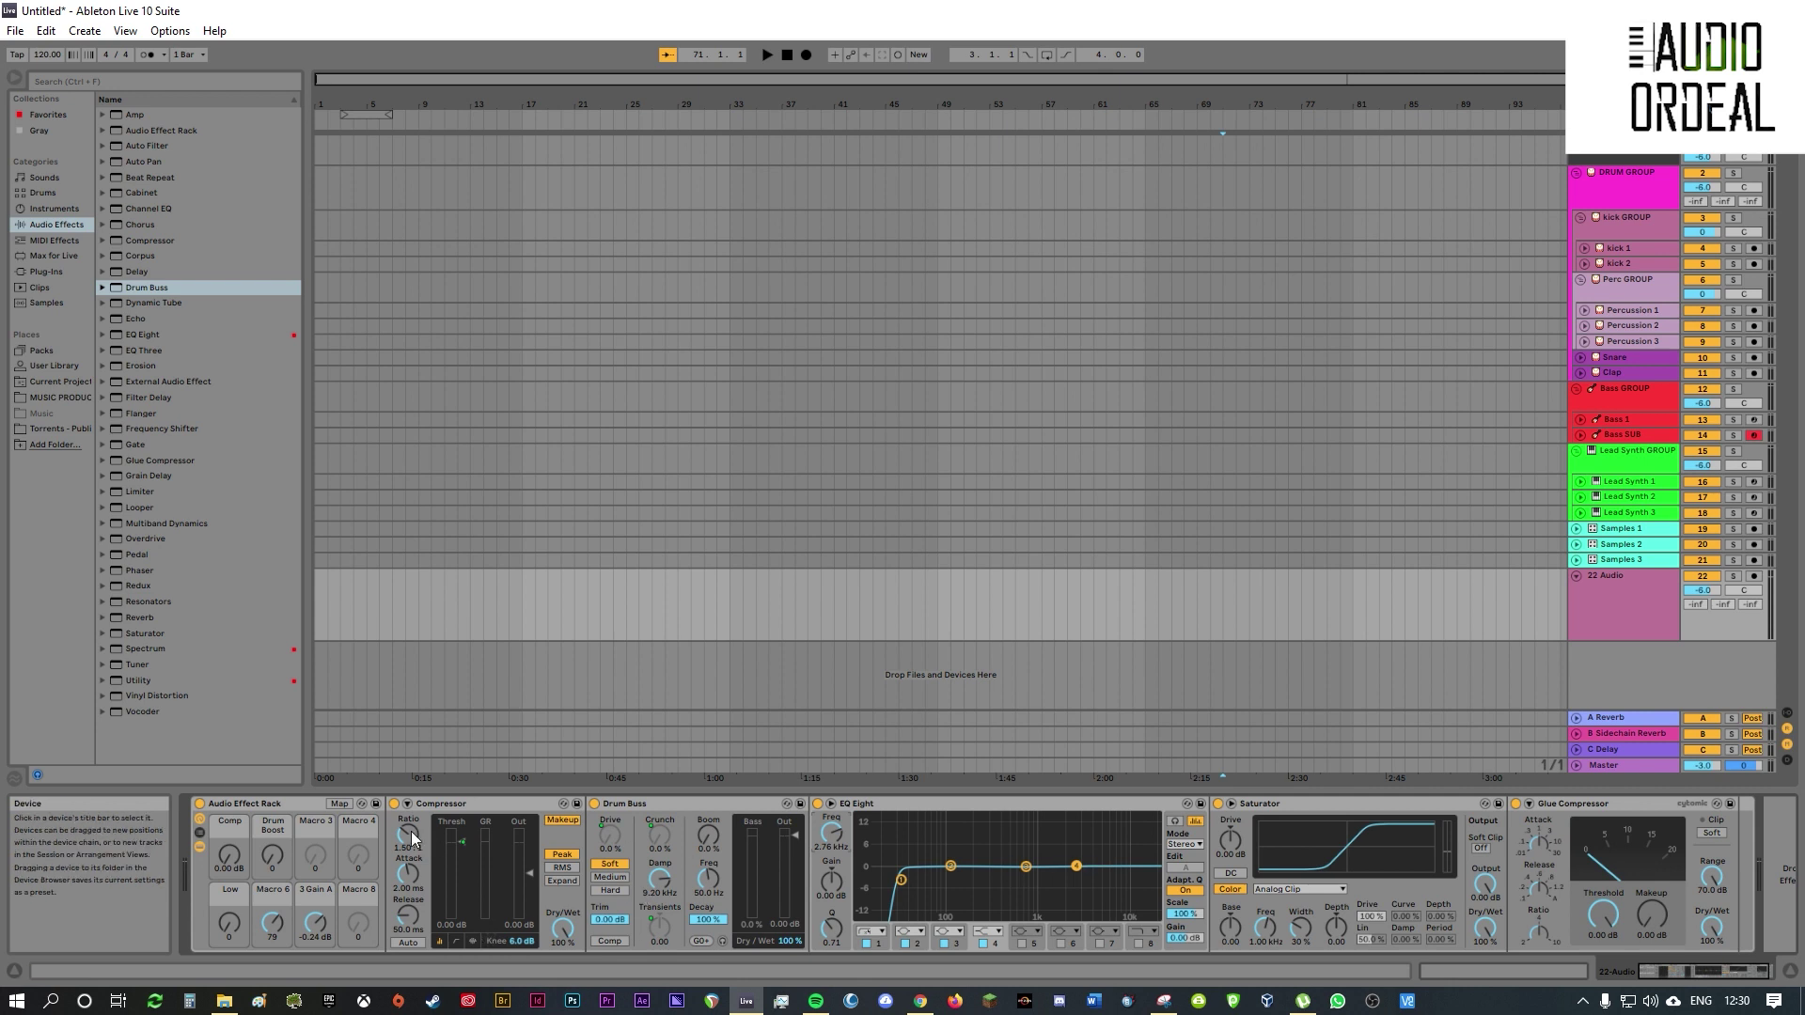
- Enter macro mapping mode, map EQ Eight's band 4 gain to Macro 8, and test the macro with a boost
left_click(340, 804)
left_click(833, 883)
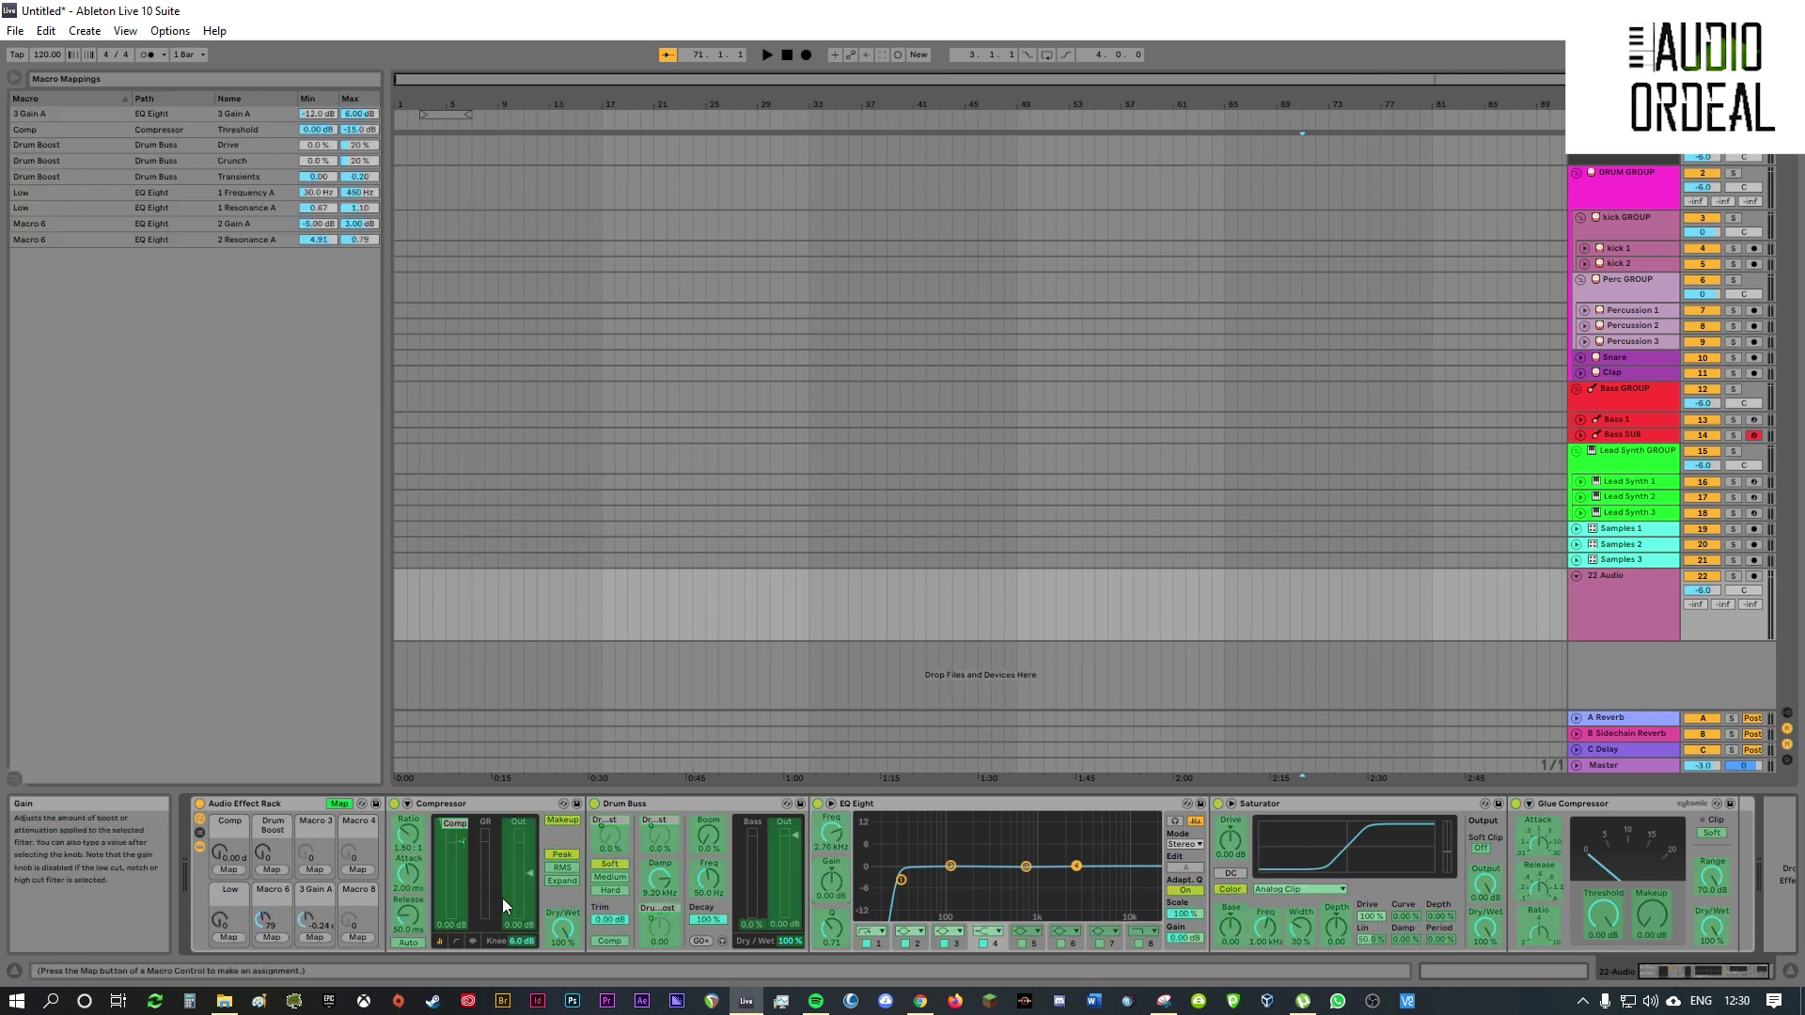
left_click(357, 938)
mouse_move(348, 922)
left_mouse_down()
mouse_move(349, 846)
mouse_move(349, 902)
left_mouse_up()
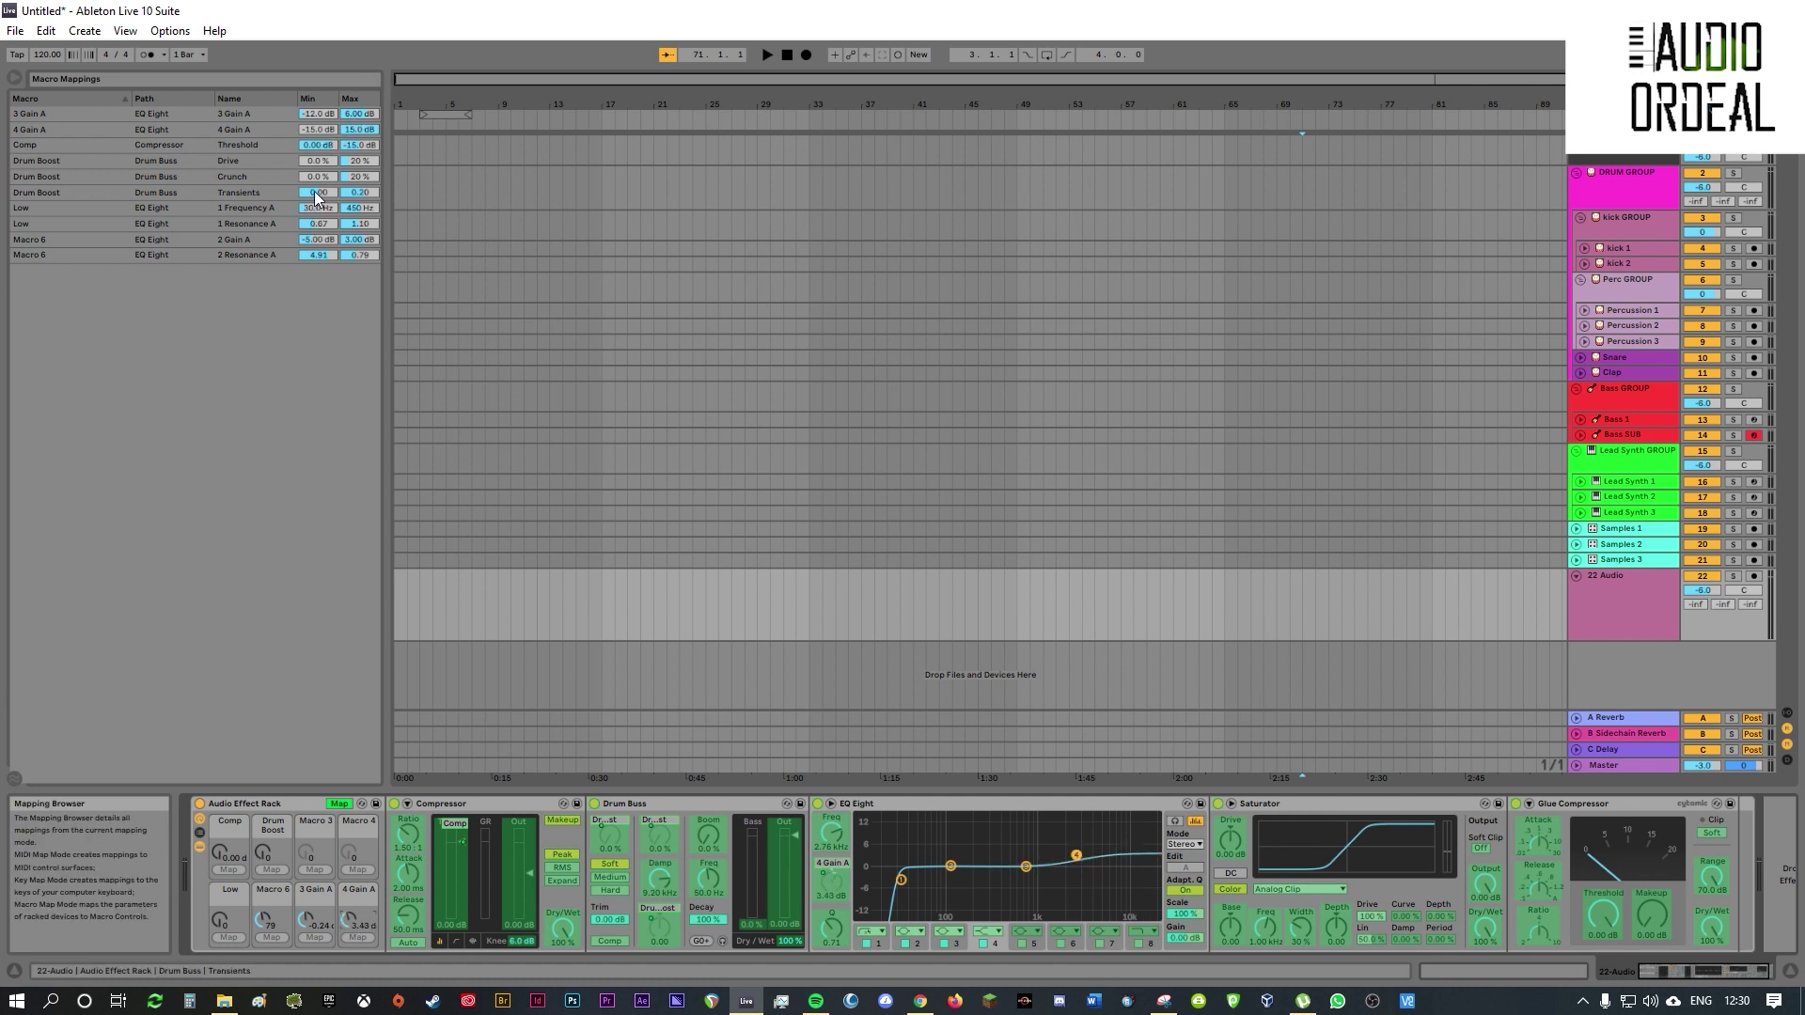
- Limit the band 4 gain mapping to between -5 dB and 5 dB, leave mapping mode, and set its macro to 0 dB
left_click(320, 132)
type("-5")
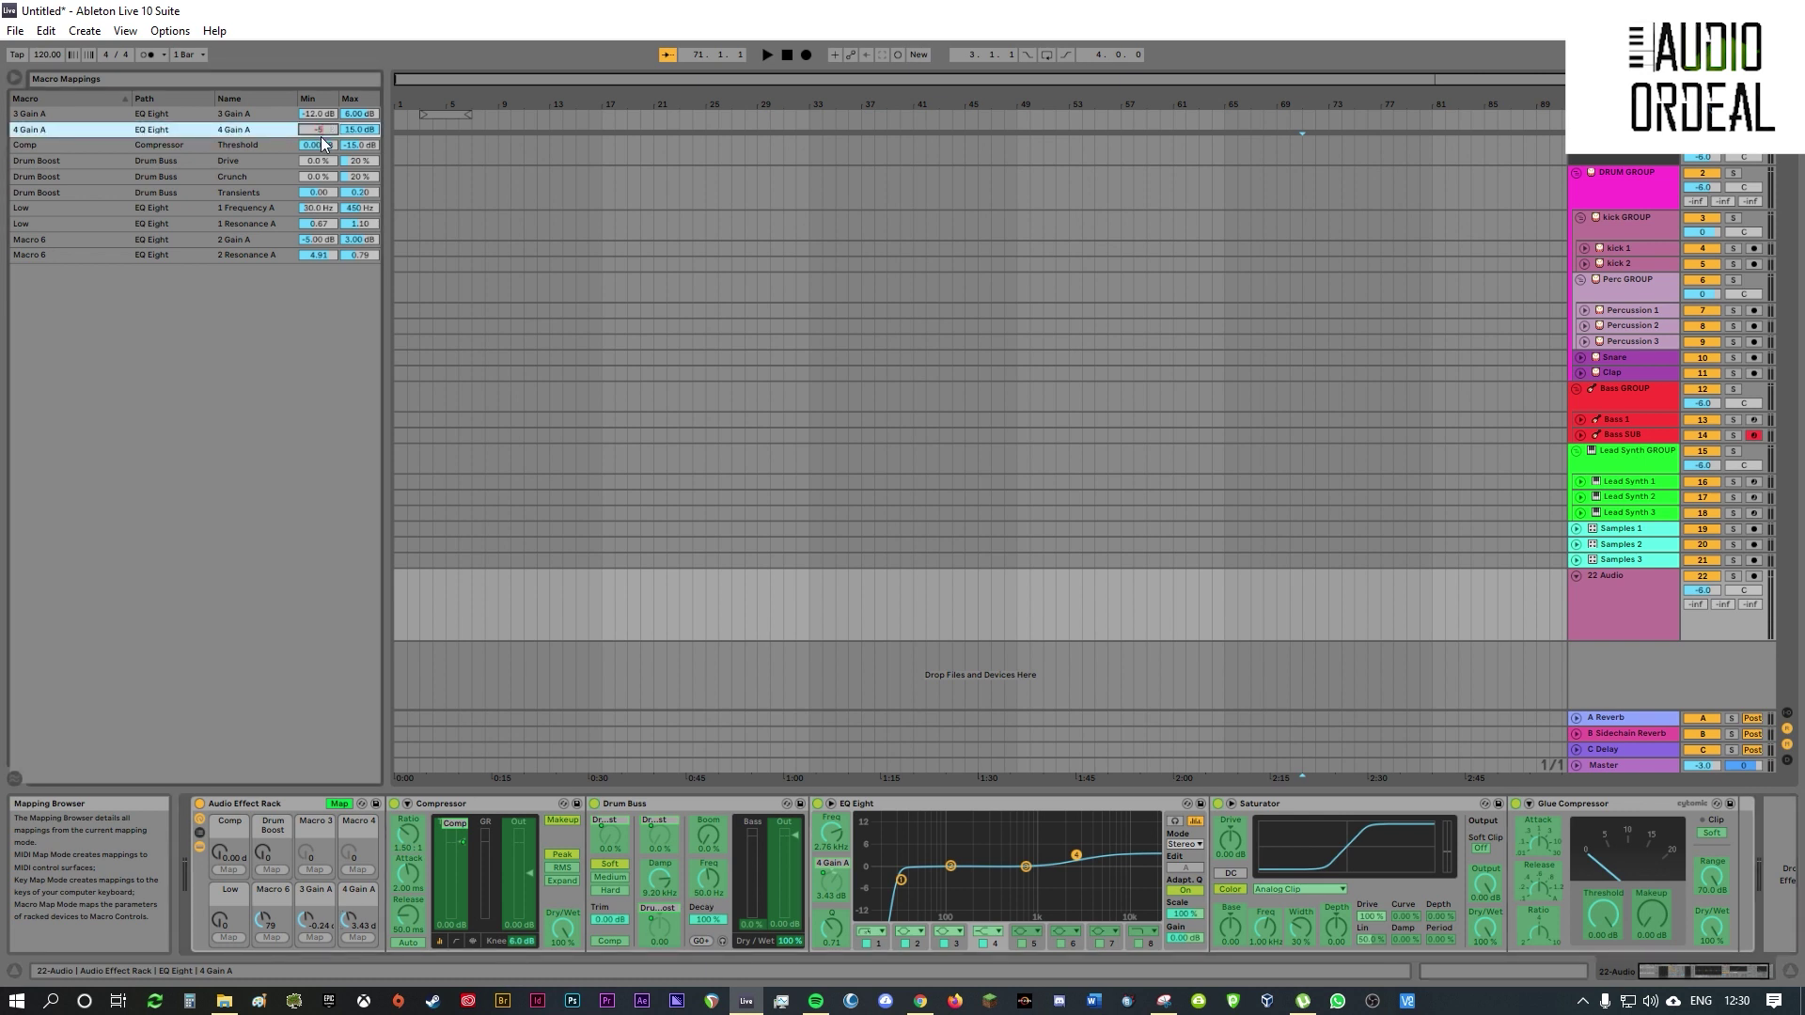
key("Return")
left_click(348, 129)
type("+5")
key("Return")
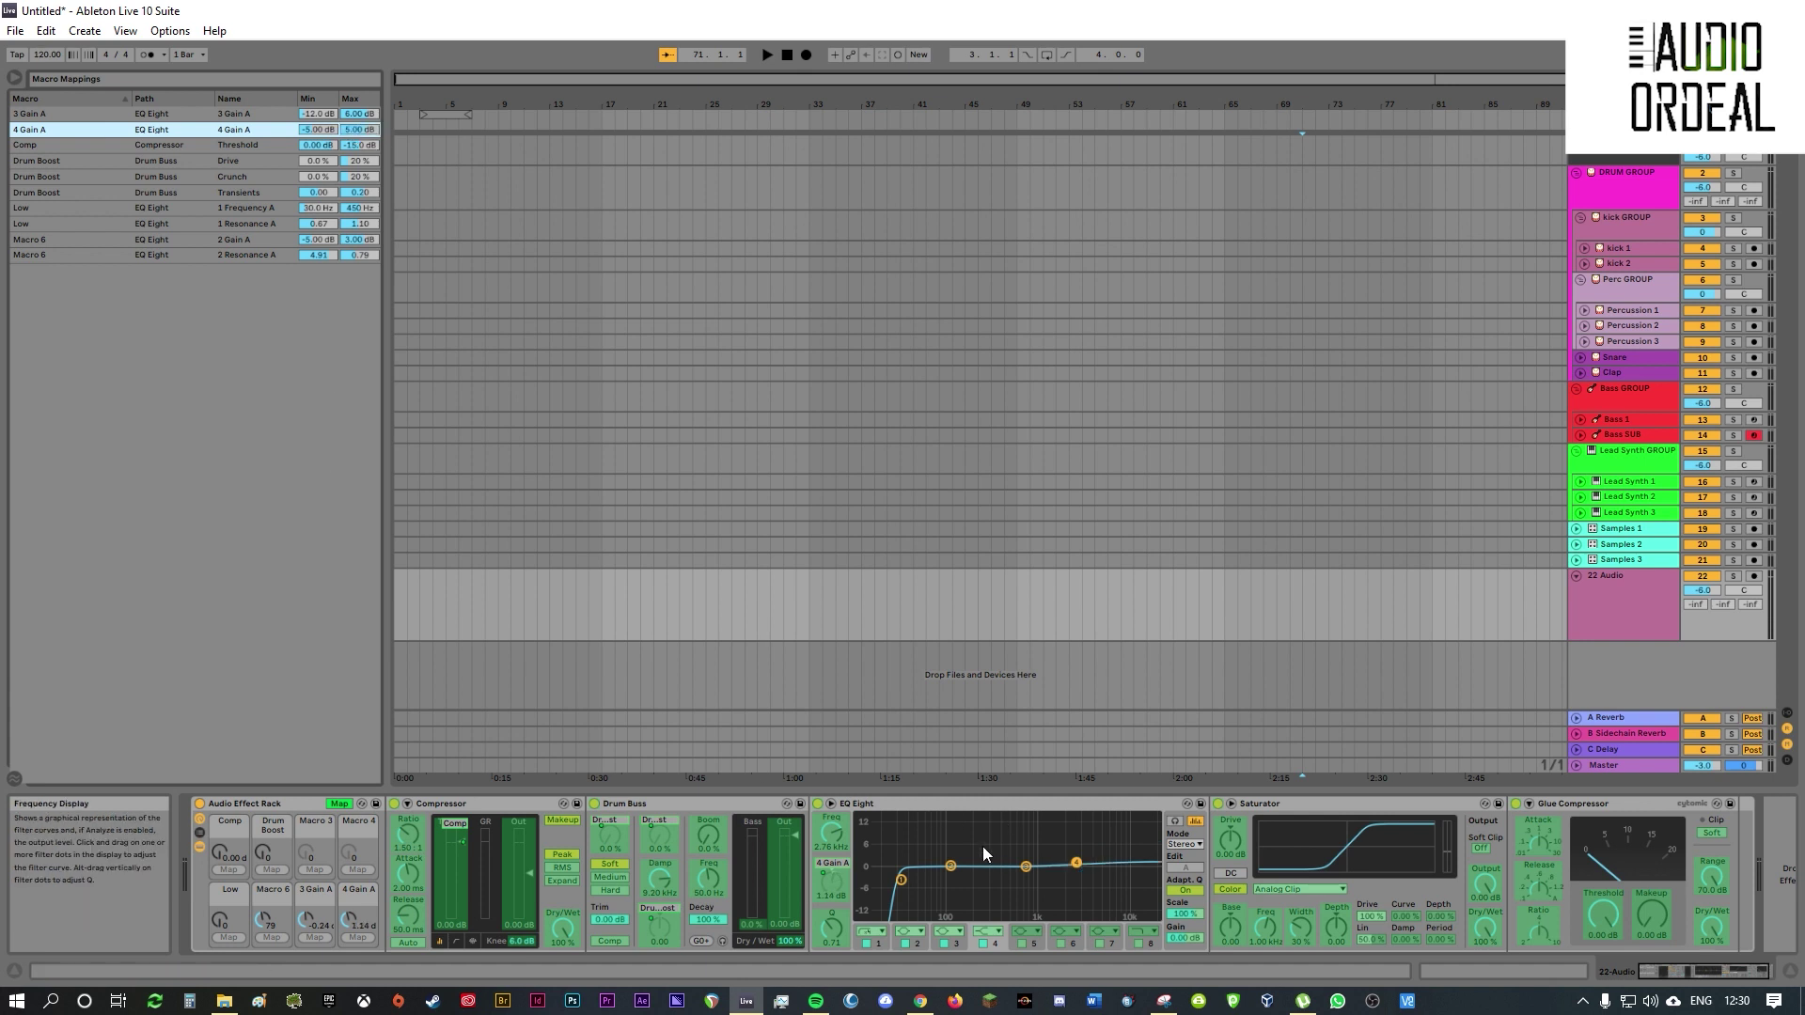
left_click(340, 804)
mouse_move(357, 921)
left_mouse_down()
mouse_move(357, 865)
mouse_move(357, 940)
left_mouse_up()
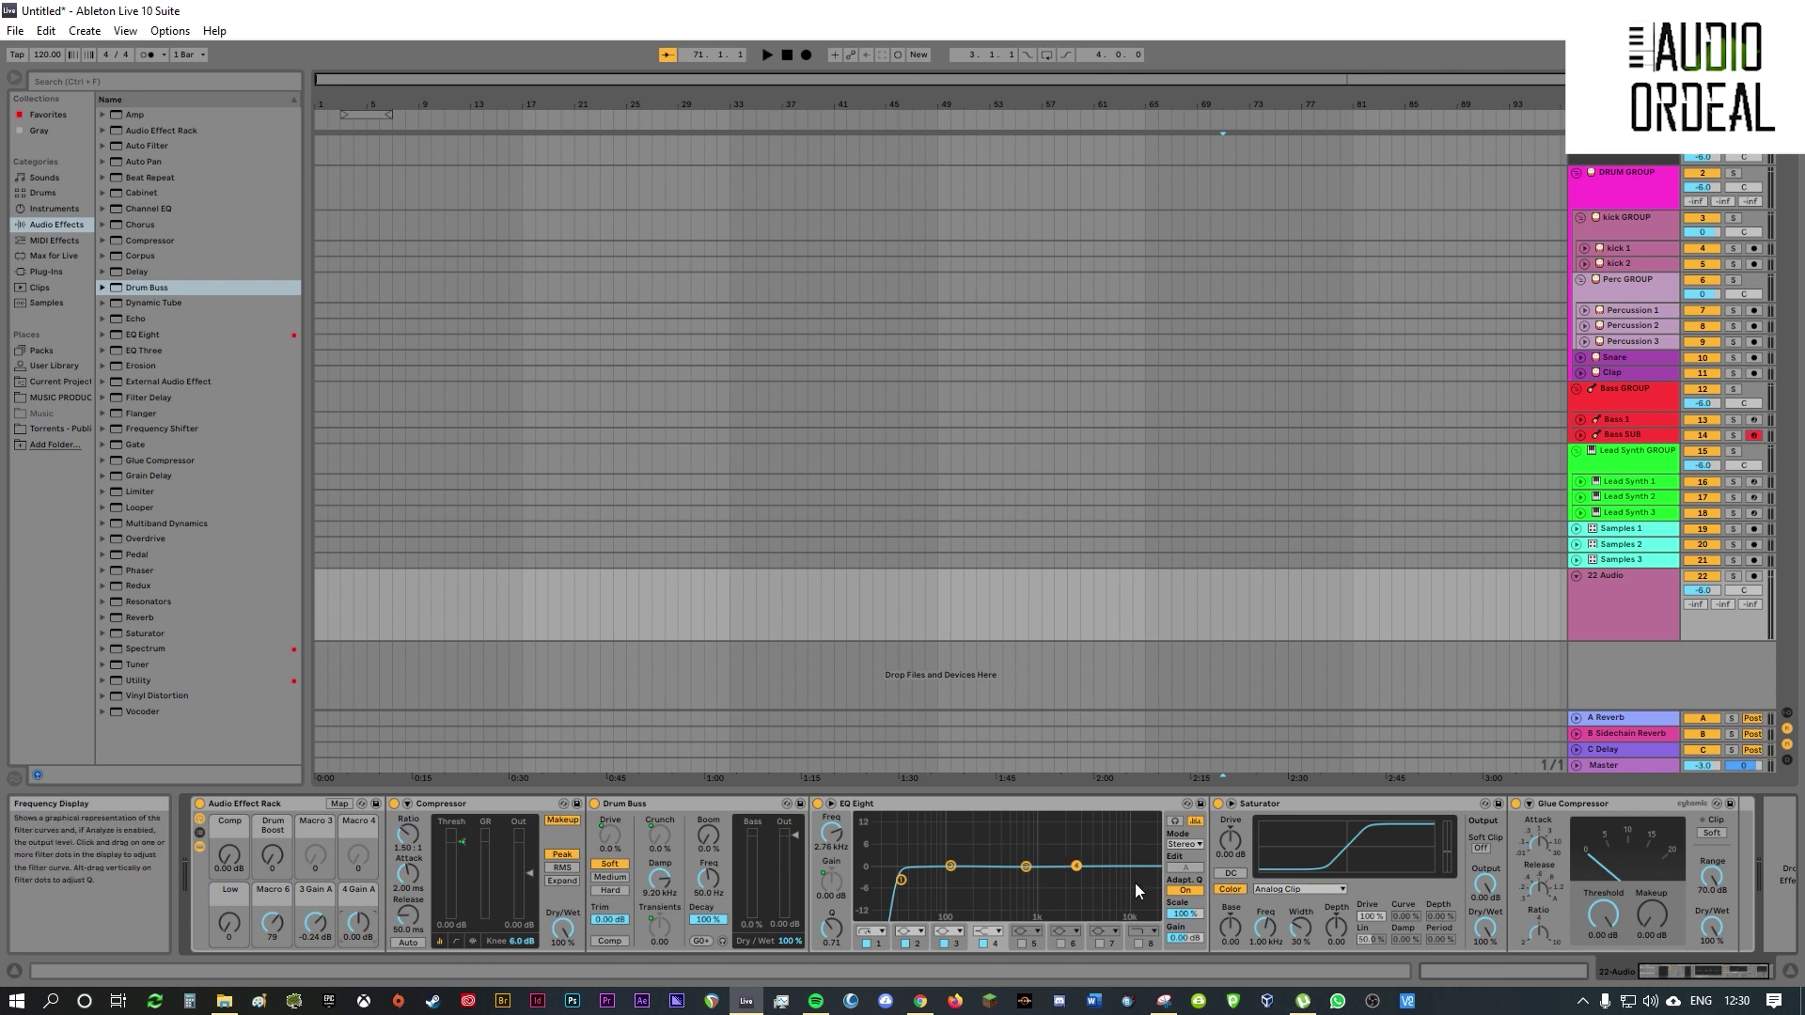
- Rename Macro 6 to Punch, the band 3 gain macro to Box, and the band 4 gain macro to Hi Boost
right_click(228, 895)
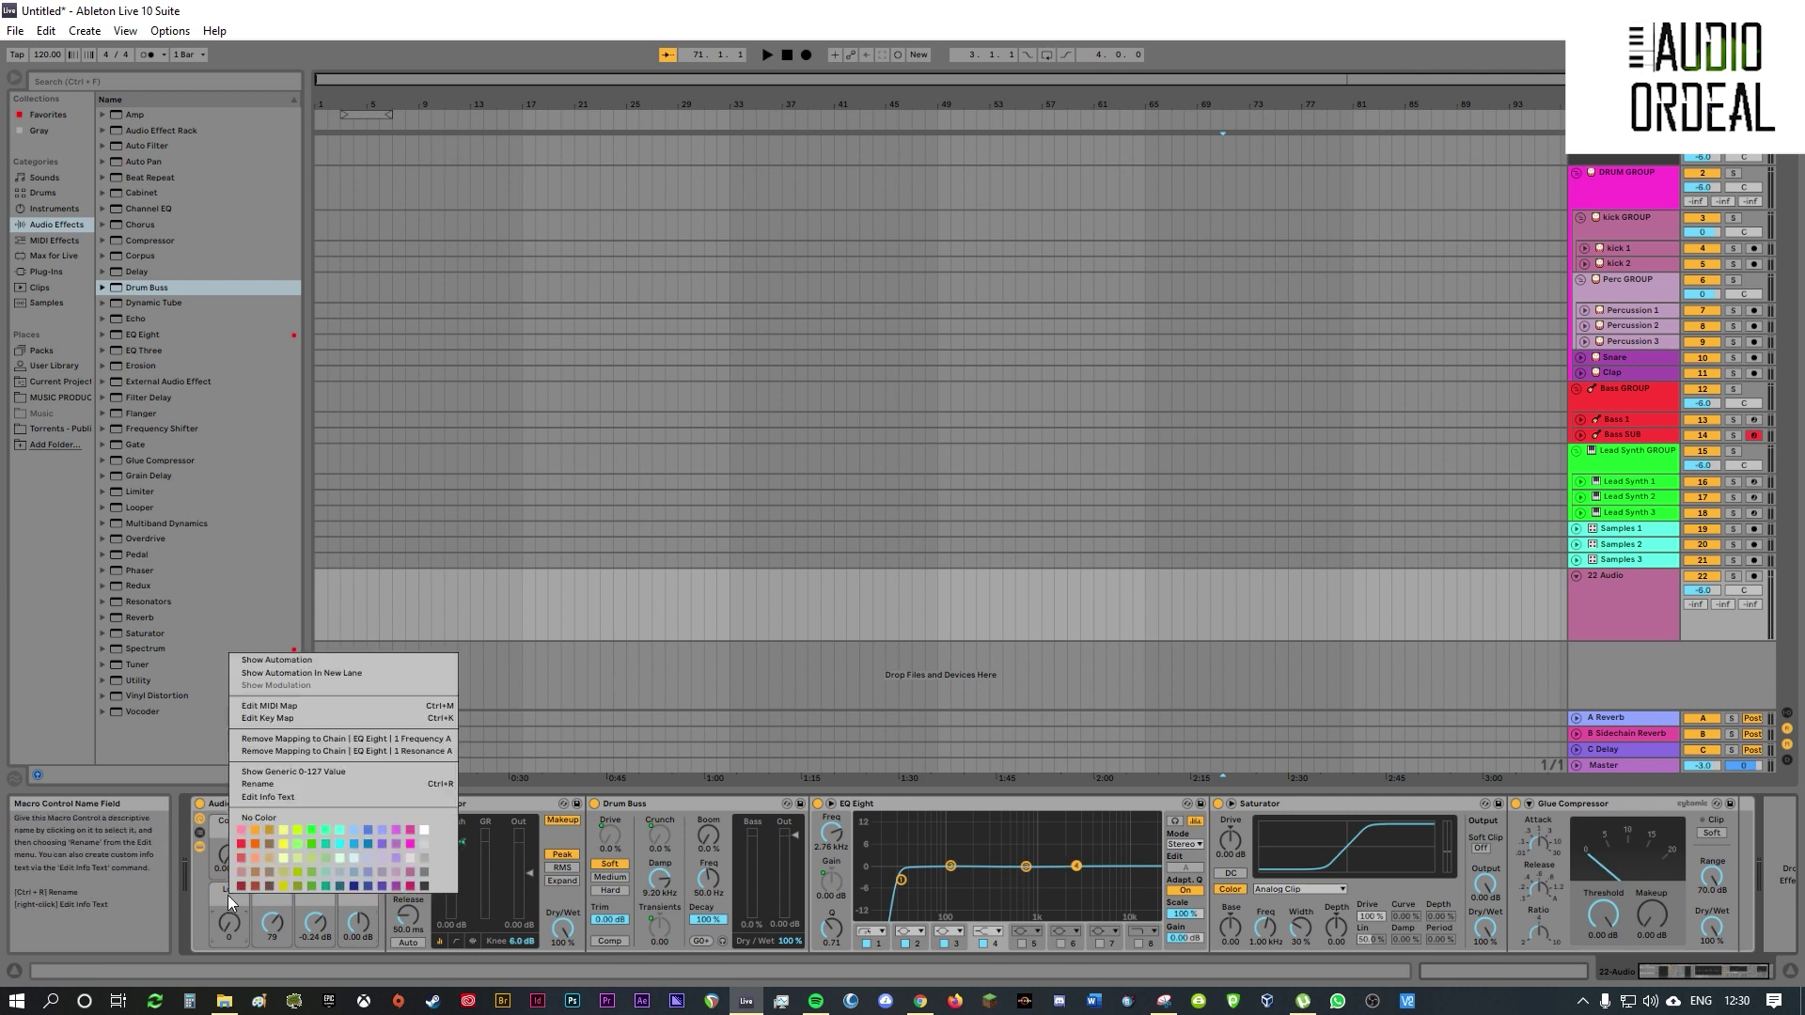
left_click(284, 903)
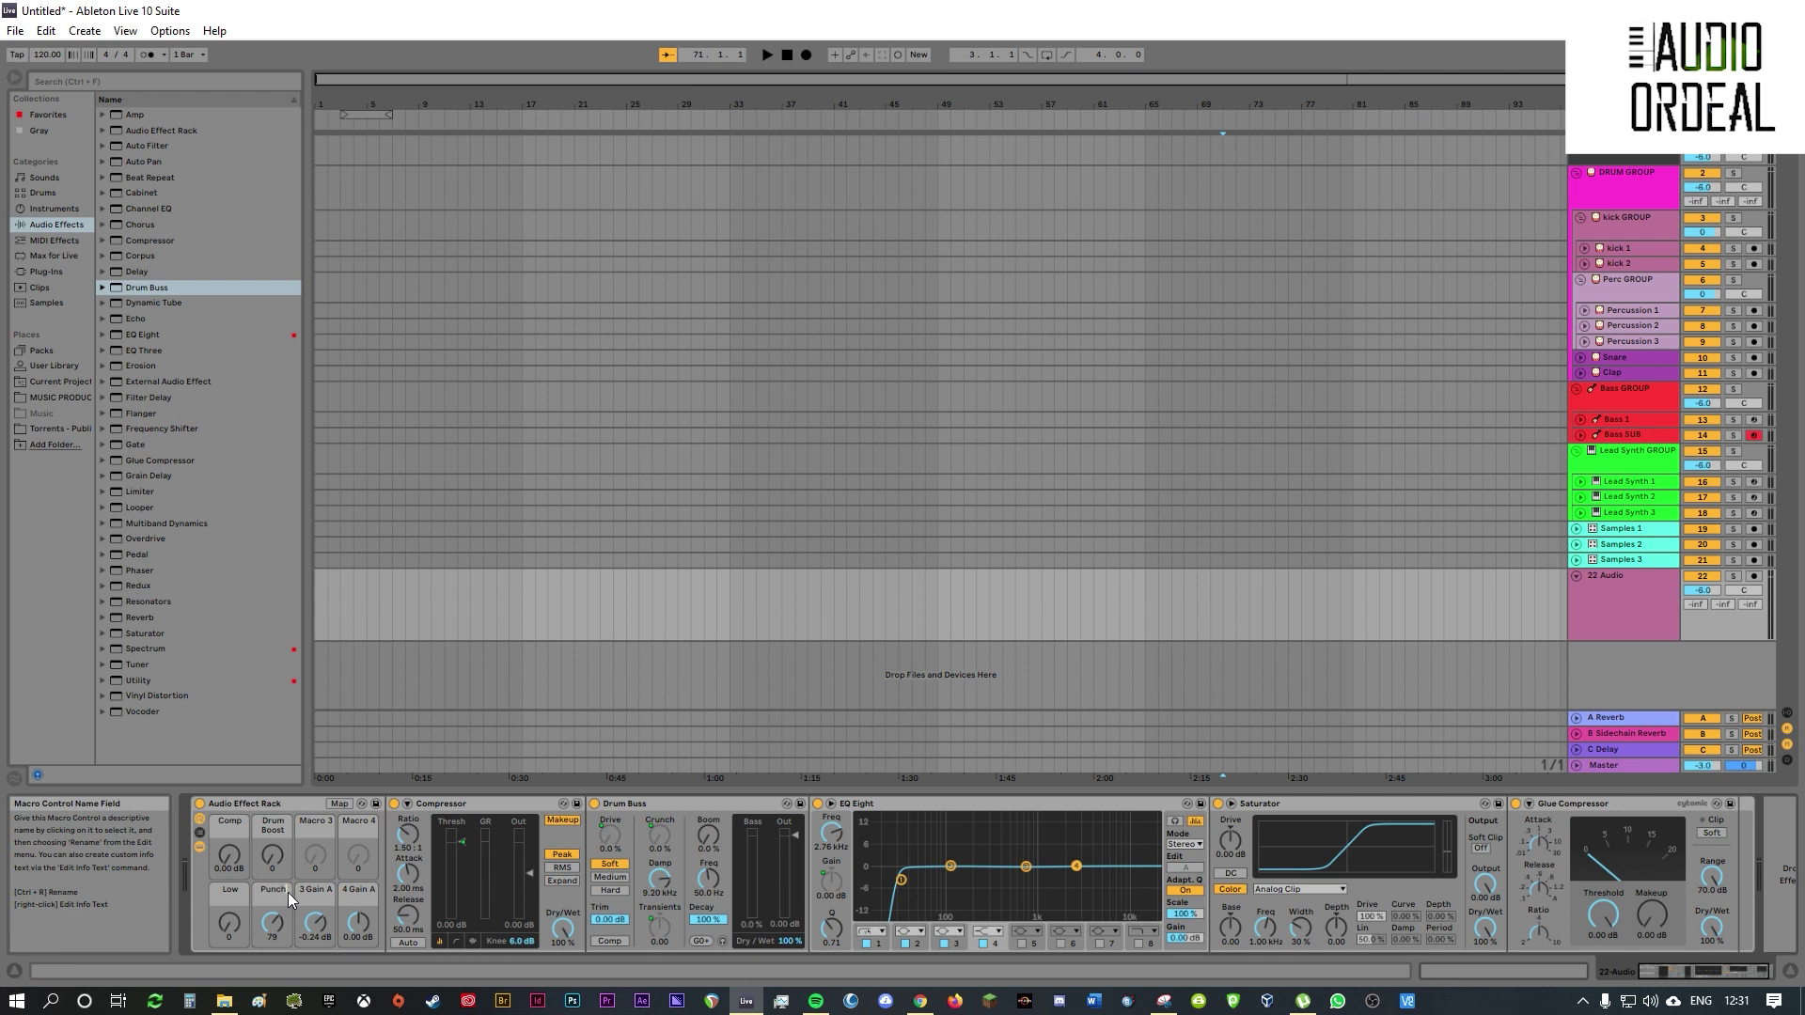
left_click(317, 892)
key("BackSpace")
left_click(358, 889)
left_click(290, 807)
- Colour the Comp macro red and the Drum Boost macro green
right_click(229, 828)
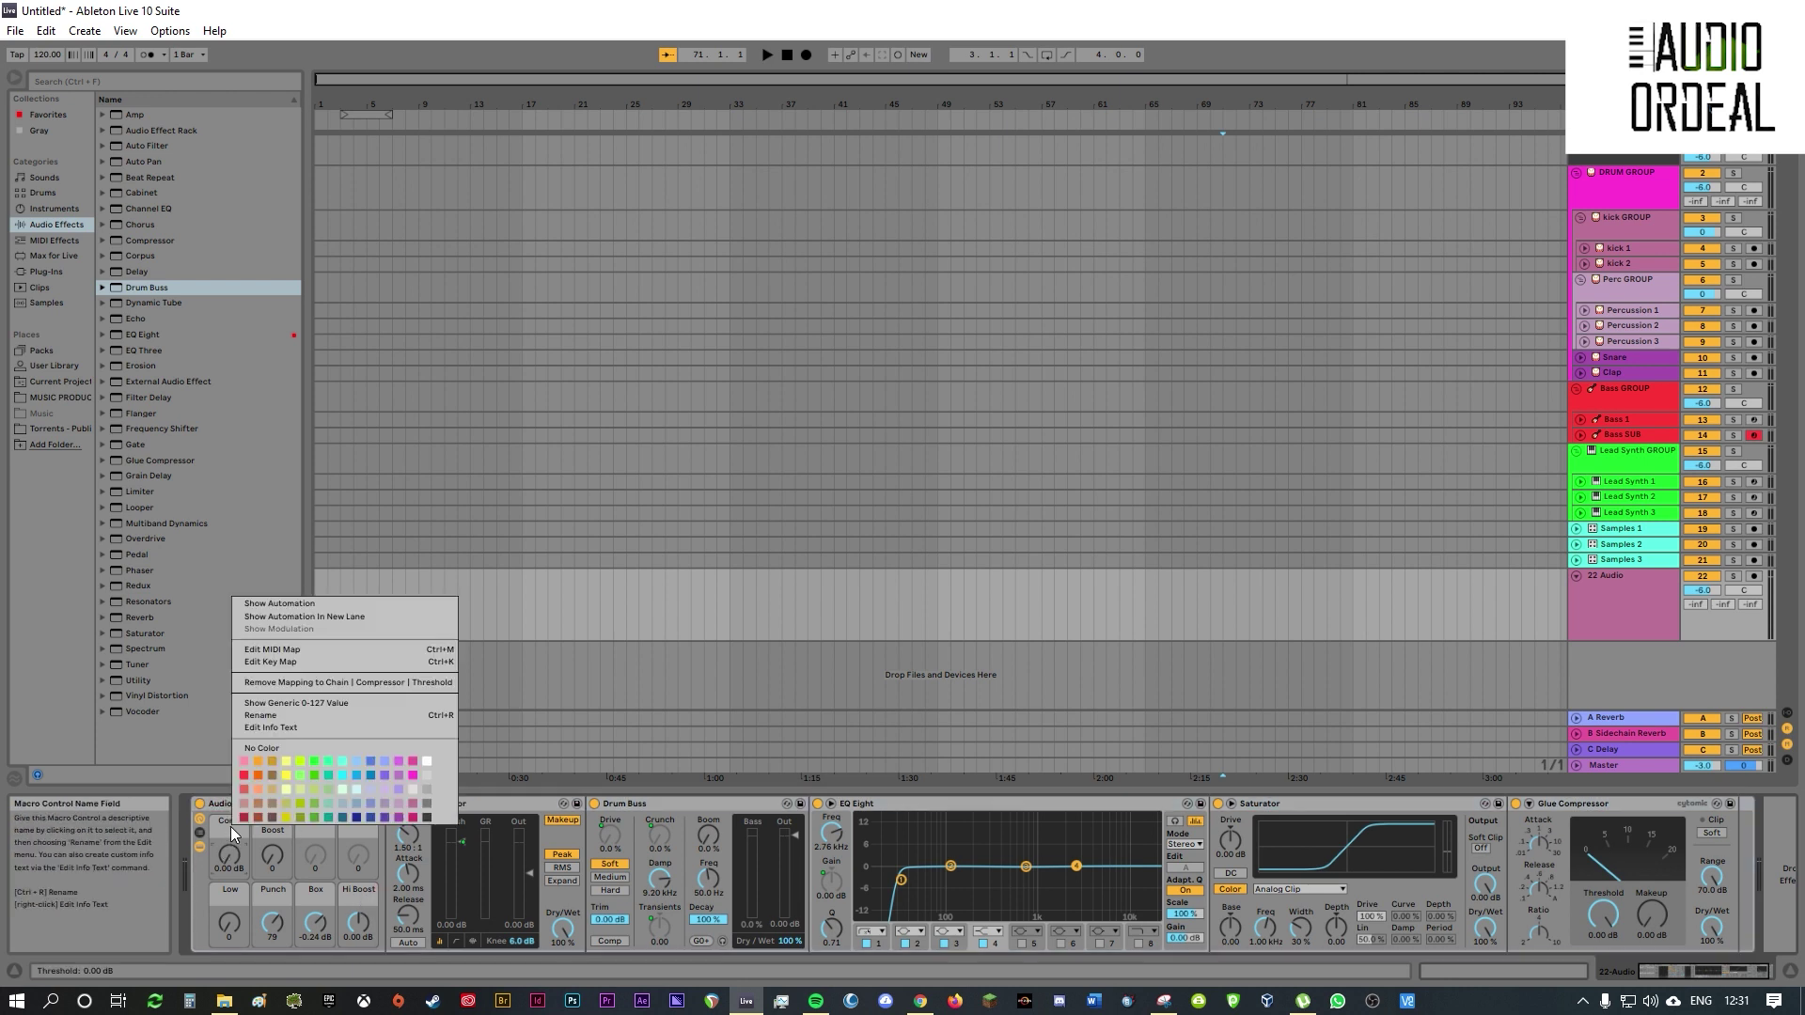
left_click(243, 774)
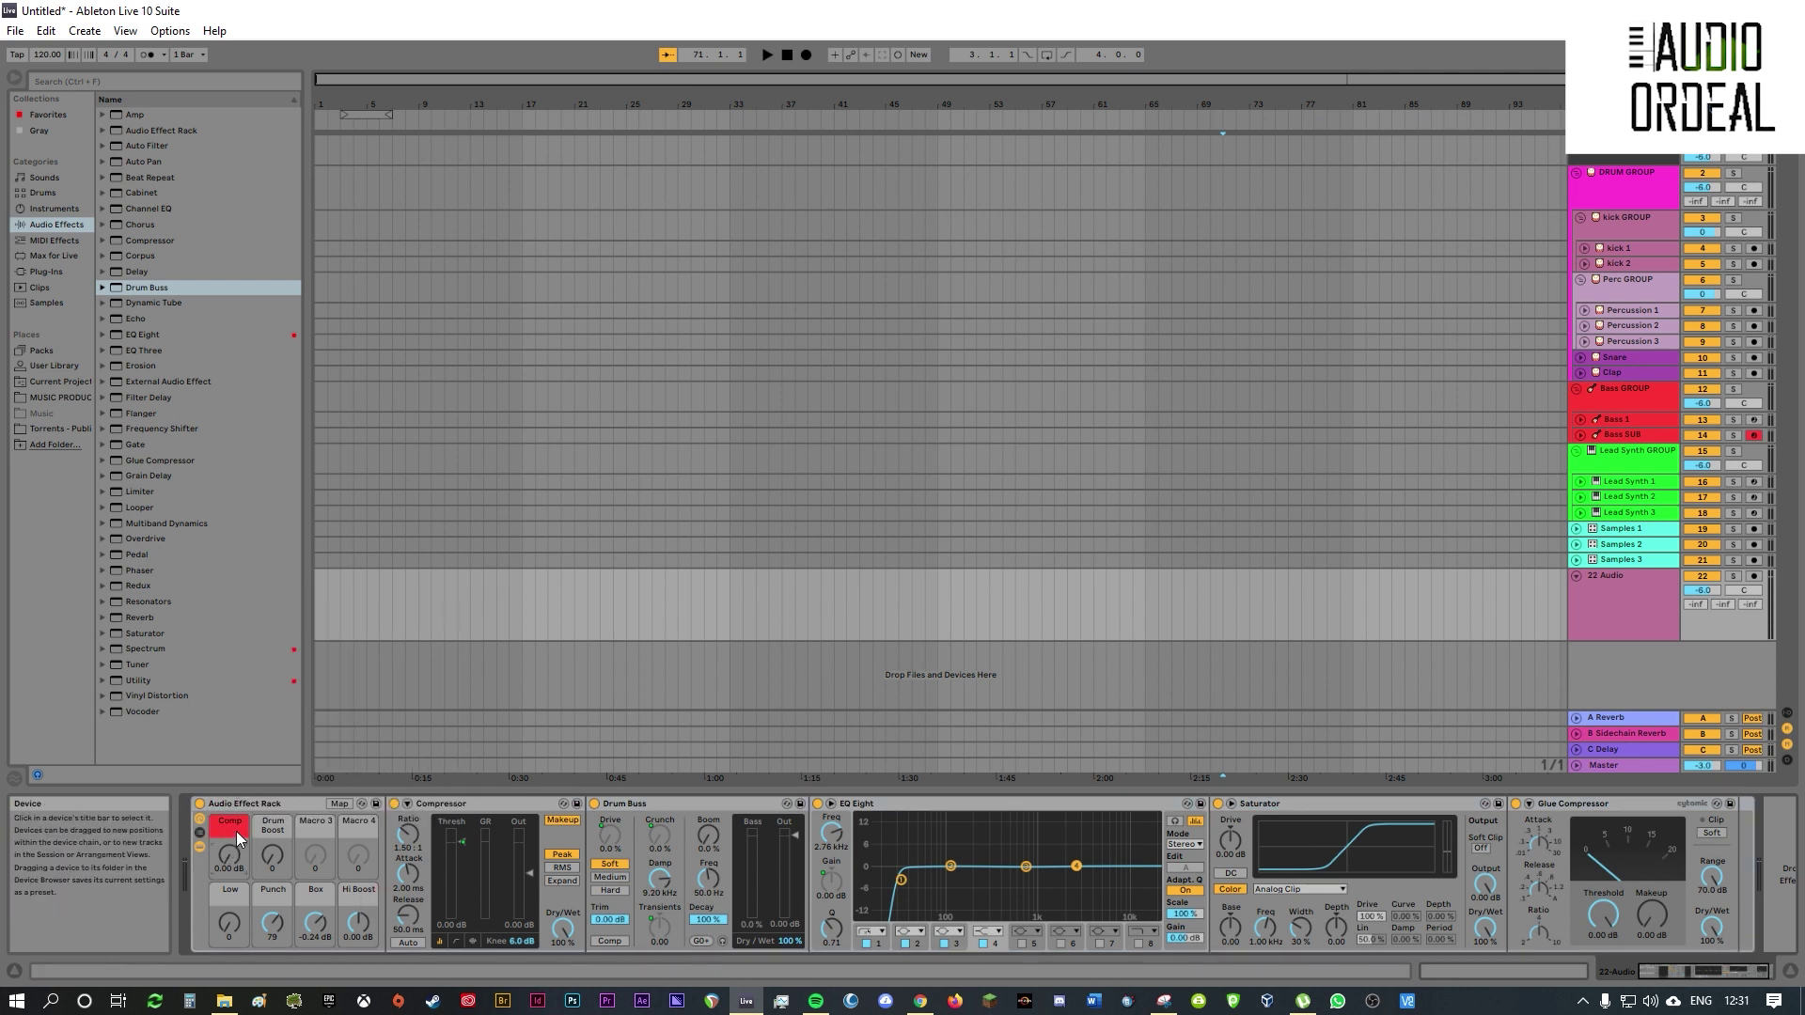
right_click(265, 825)
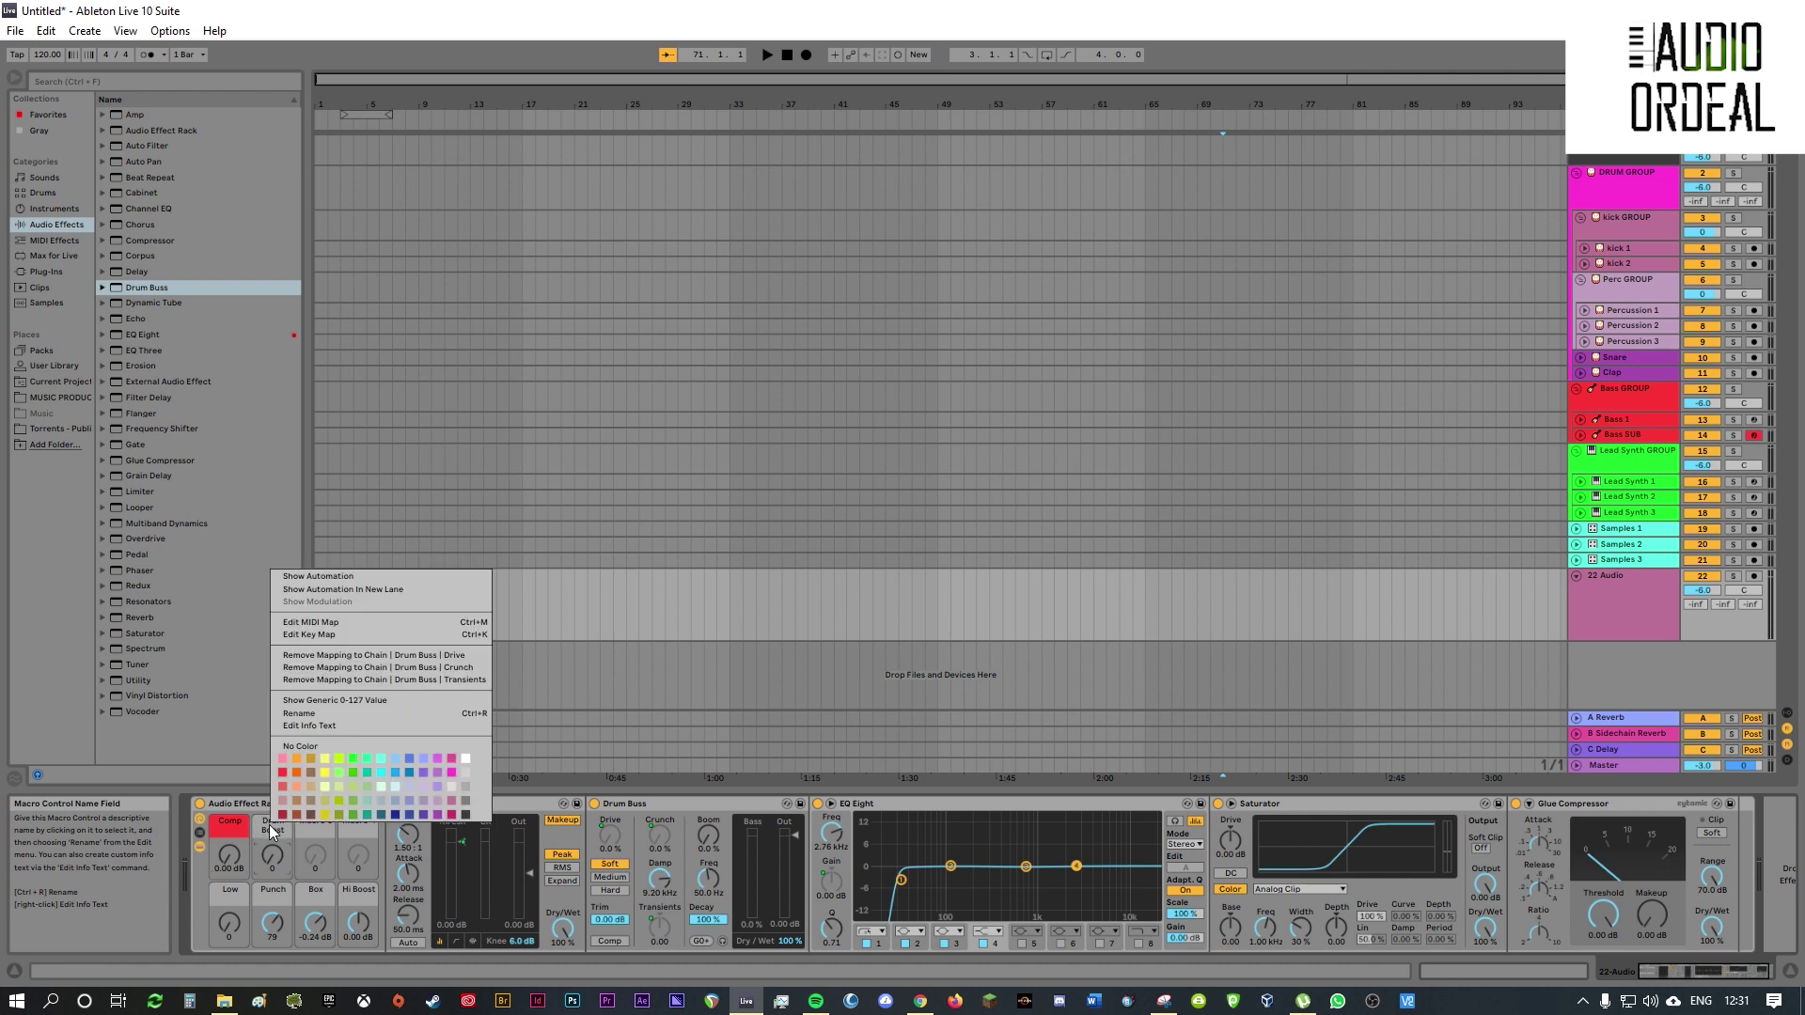
left_click(335, 770)
- Colour the four EQ macros Low, Punch, Box and Hi Boost magenta
right_click(228, 890)
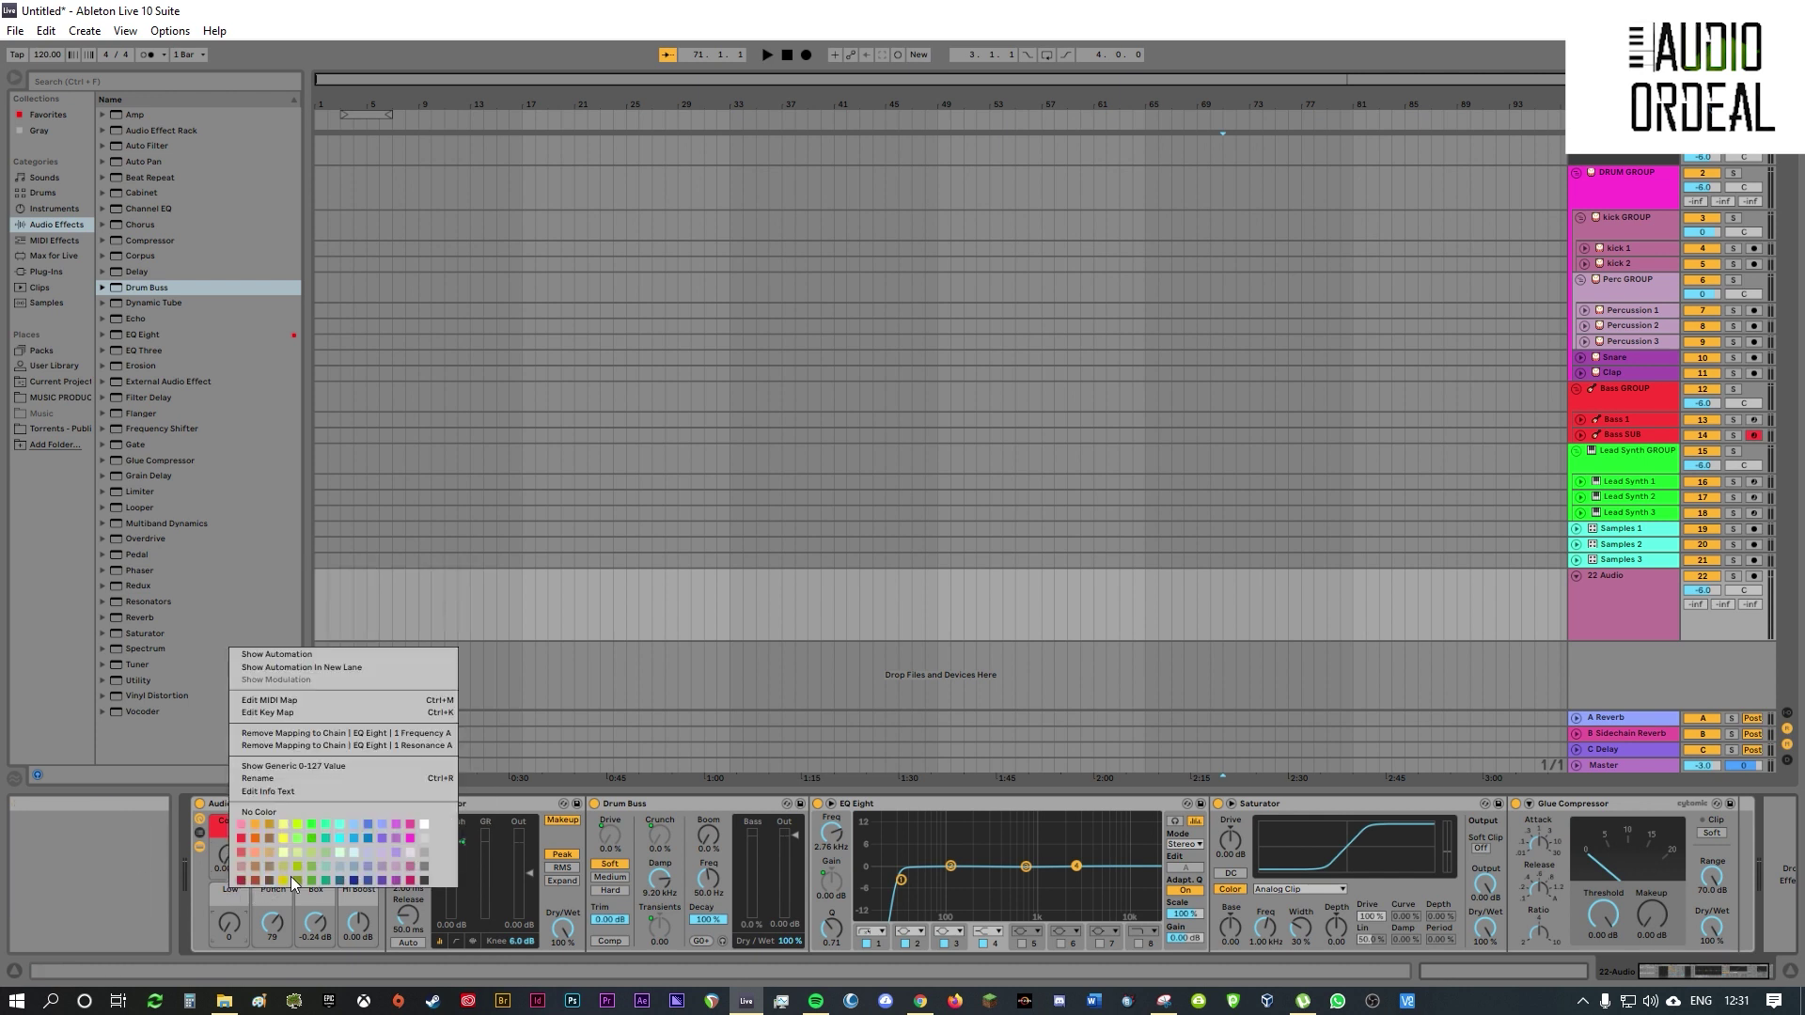
left_click(410, 838)
right_click(269, 892)
left_click(446, 831)
right_click(315, 890)
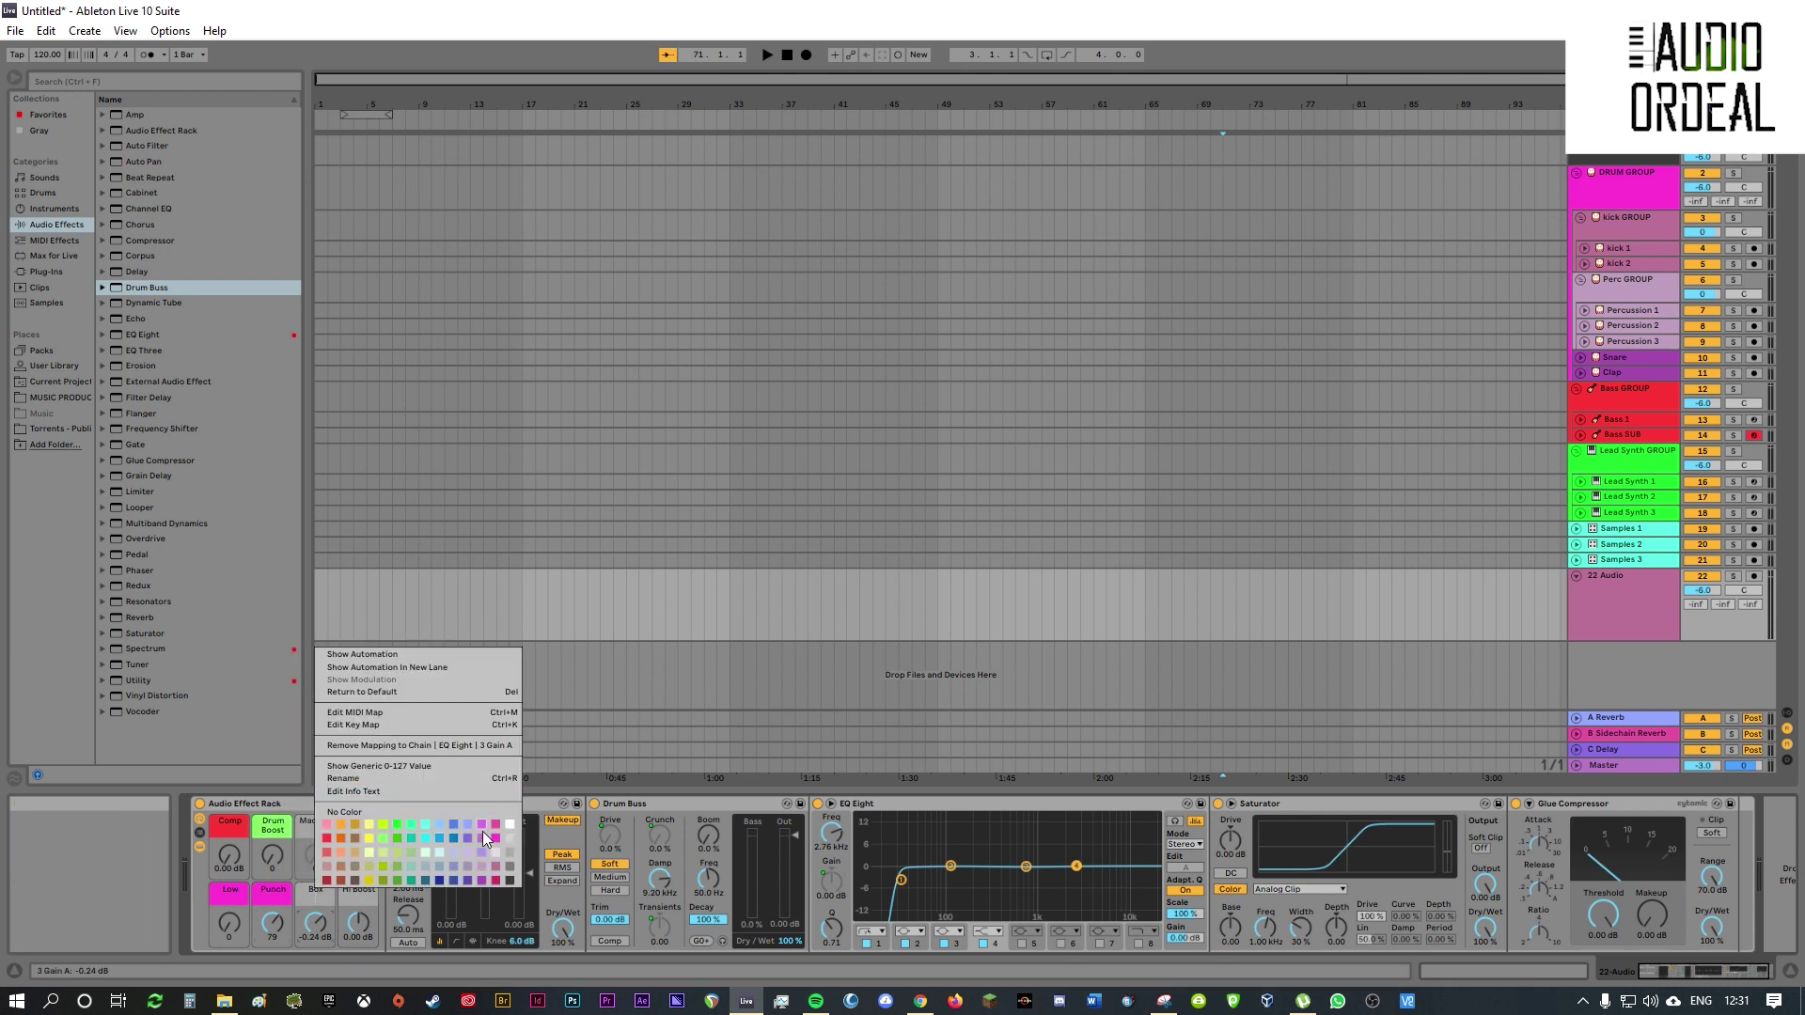
left_click(483, 831)
right_click(359, 890)
left_click(536, 831)
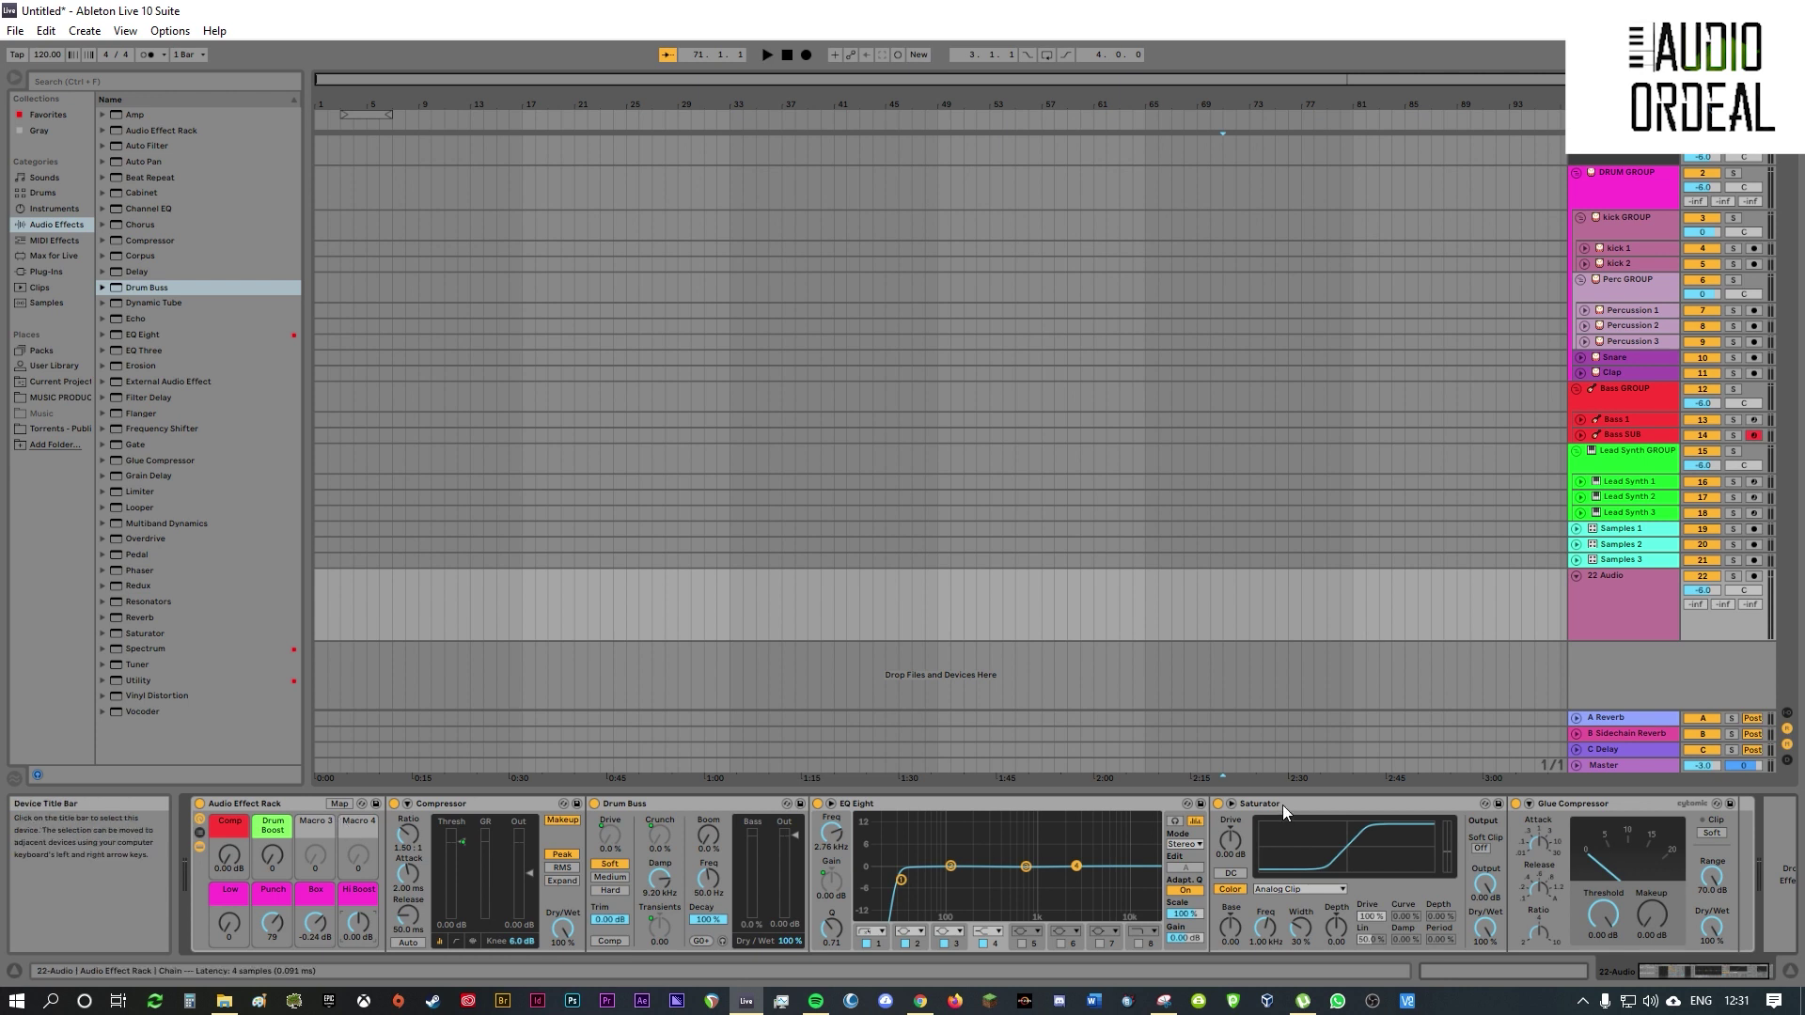
- Delete the Saturator from the rack
left_click(1324, 807)
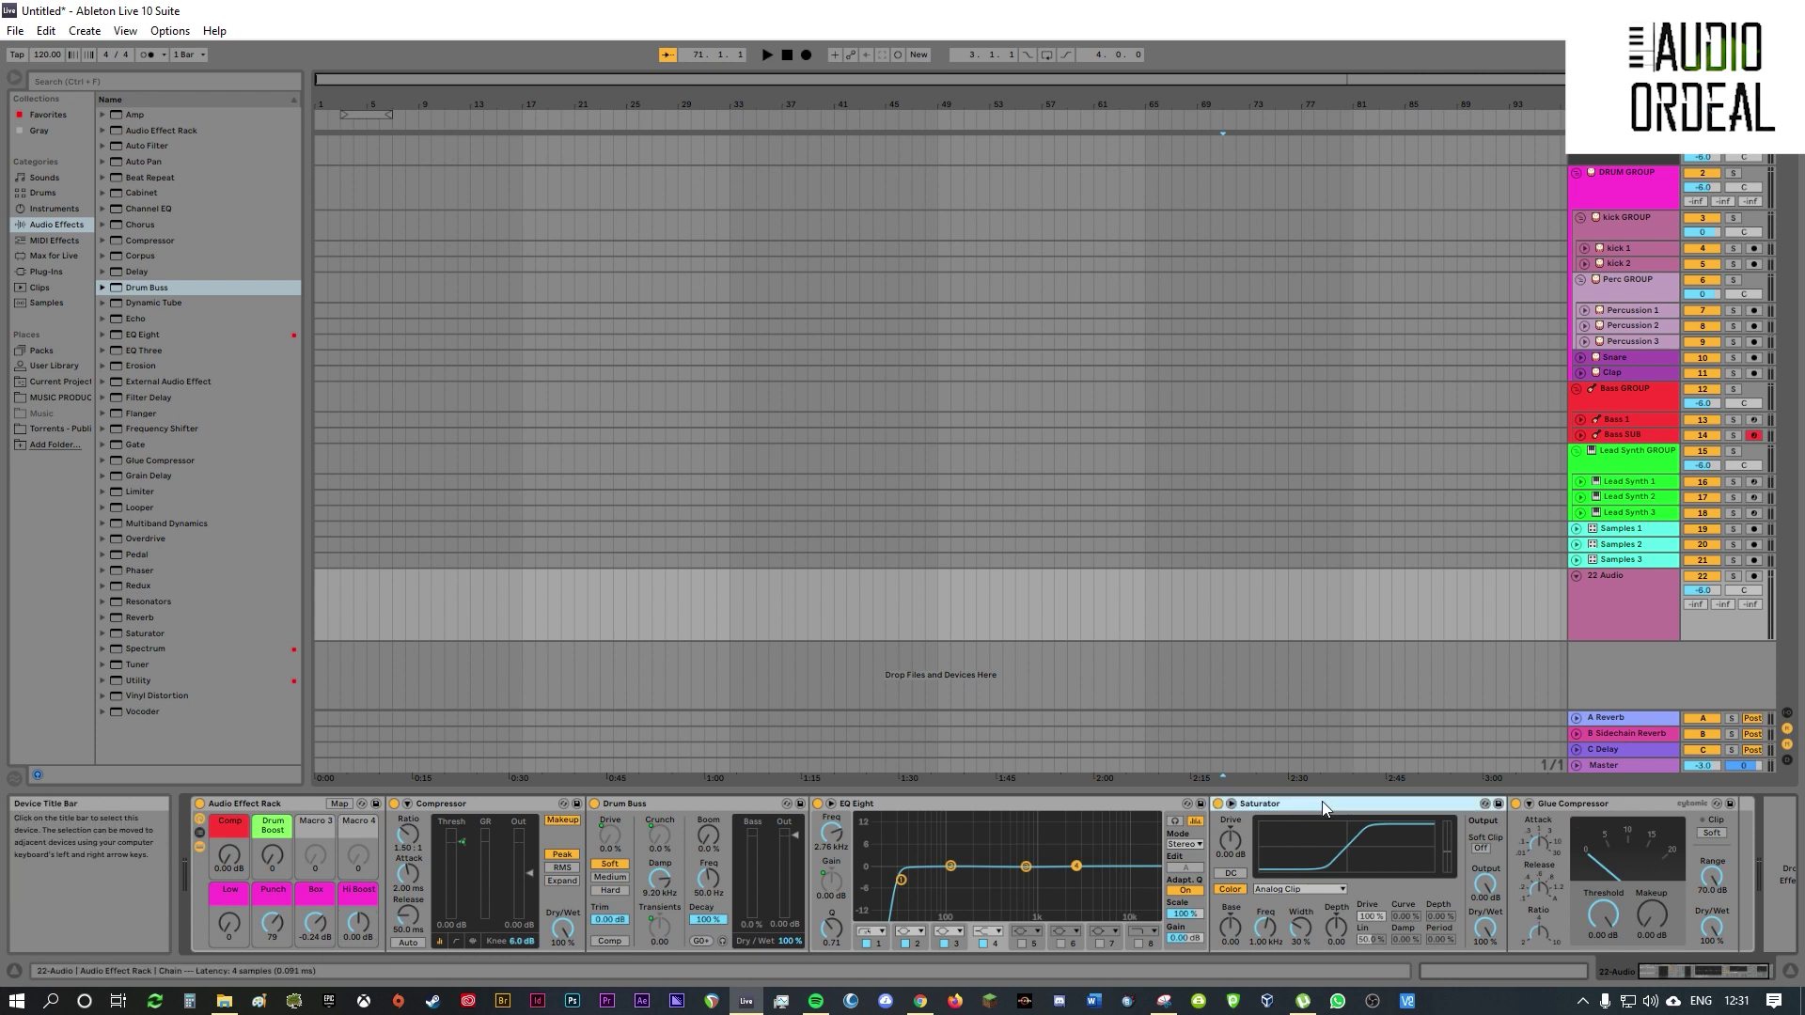
key("Delete")
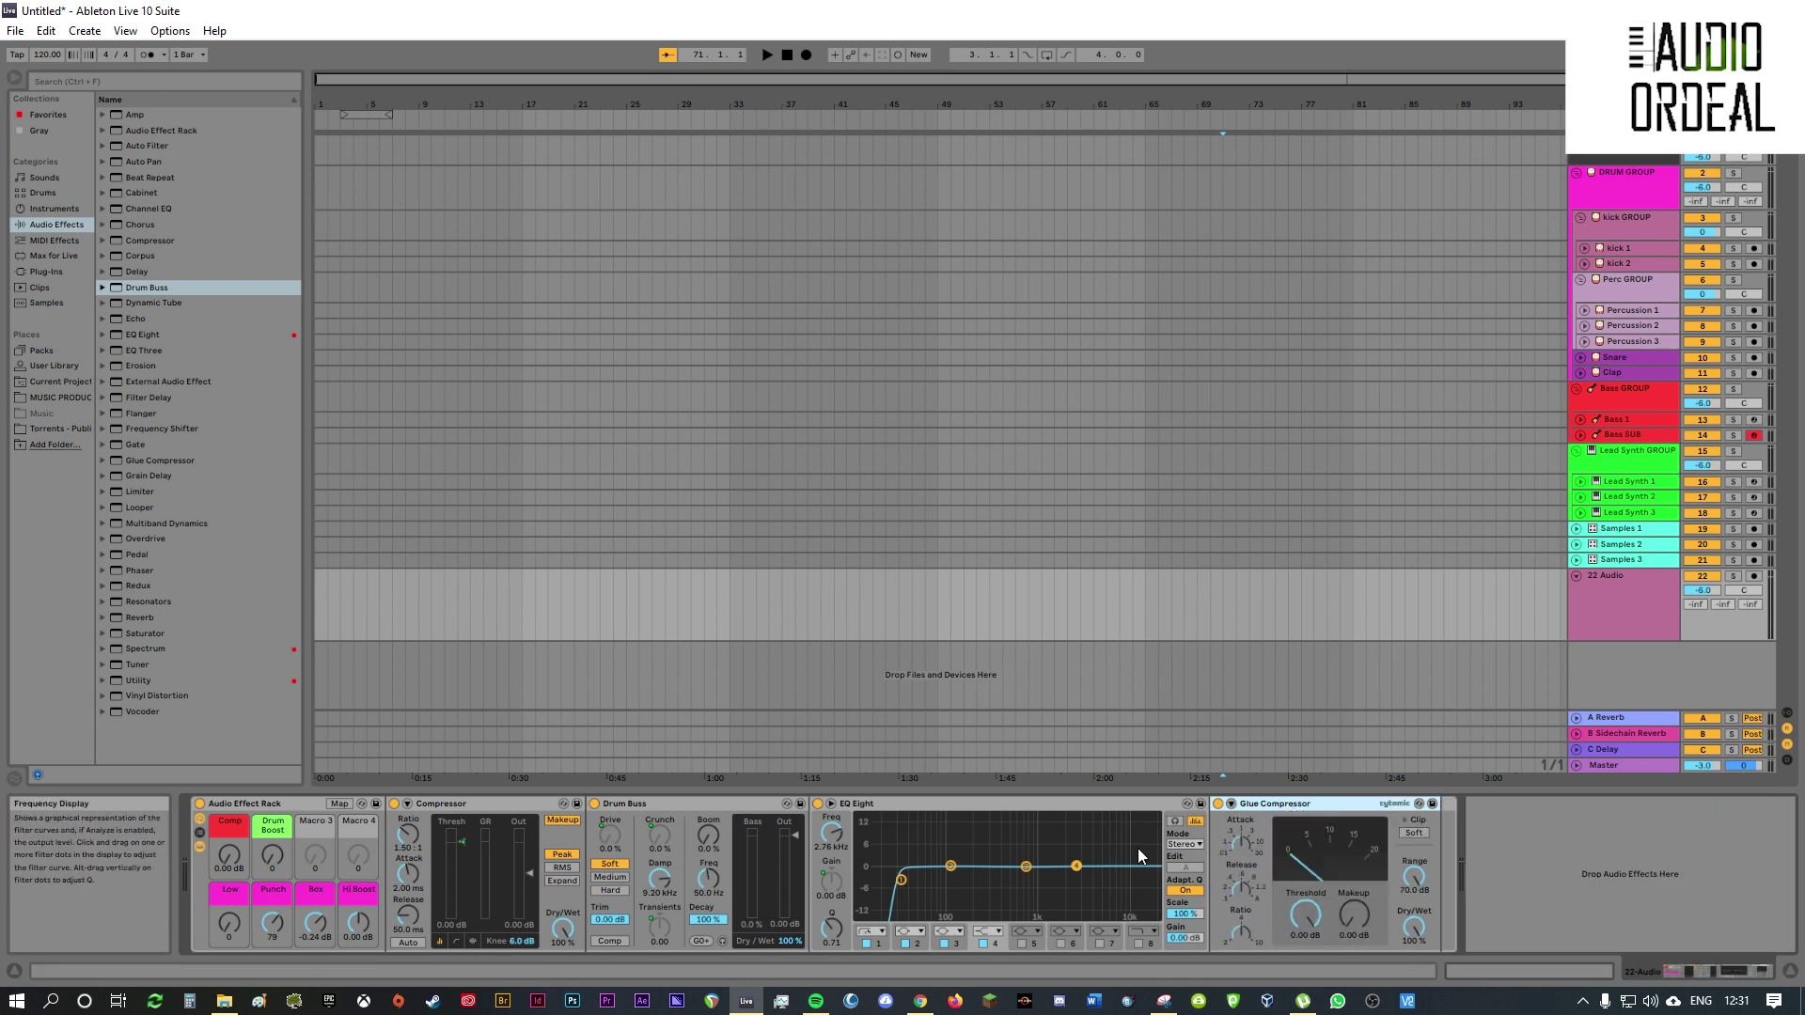
- Try the Glue Compressor with its threshold at about -20 dB and makeup at about 10.2 dB, and return both to 0 dB
left_click_drag(1303, 918, 1305, 874)
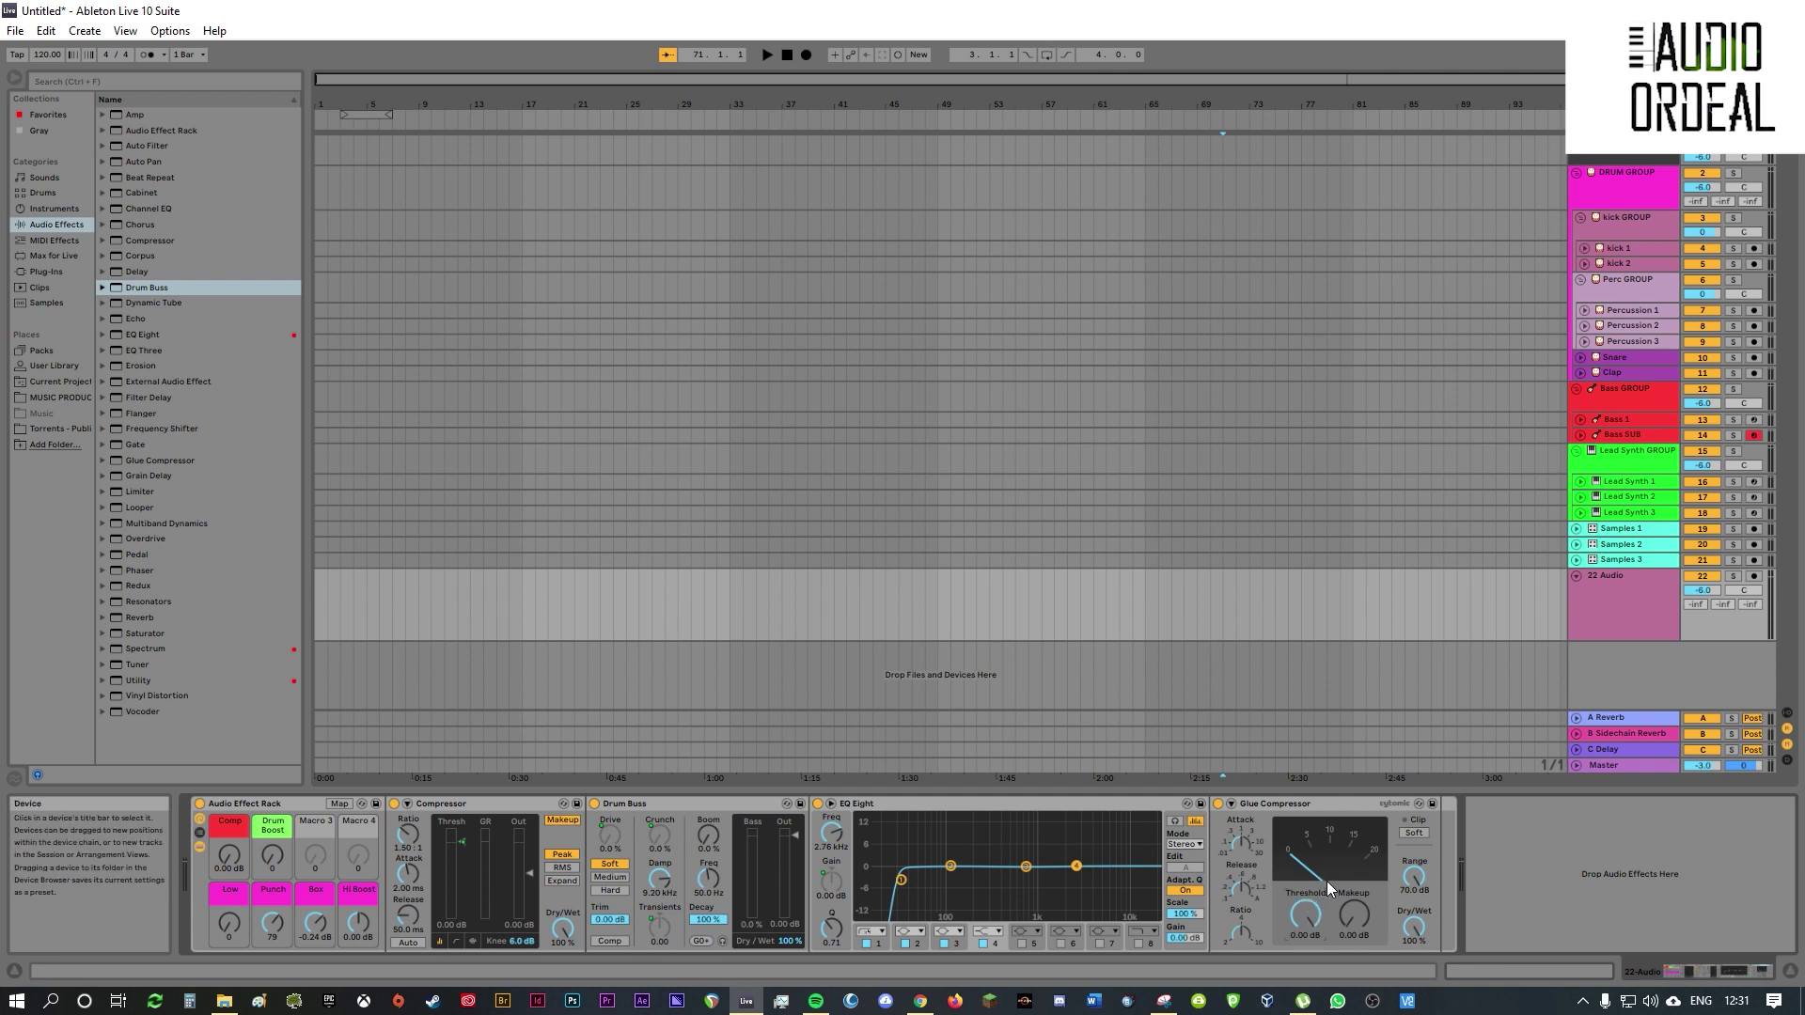
left_click_drag(1305, 914, 1354, 897)
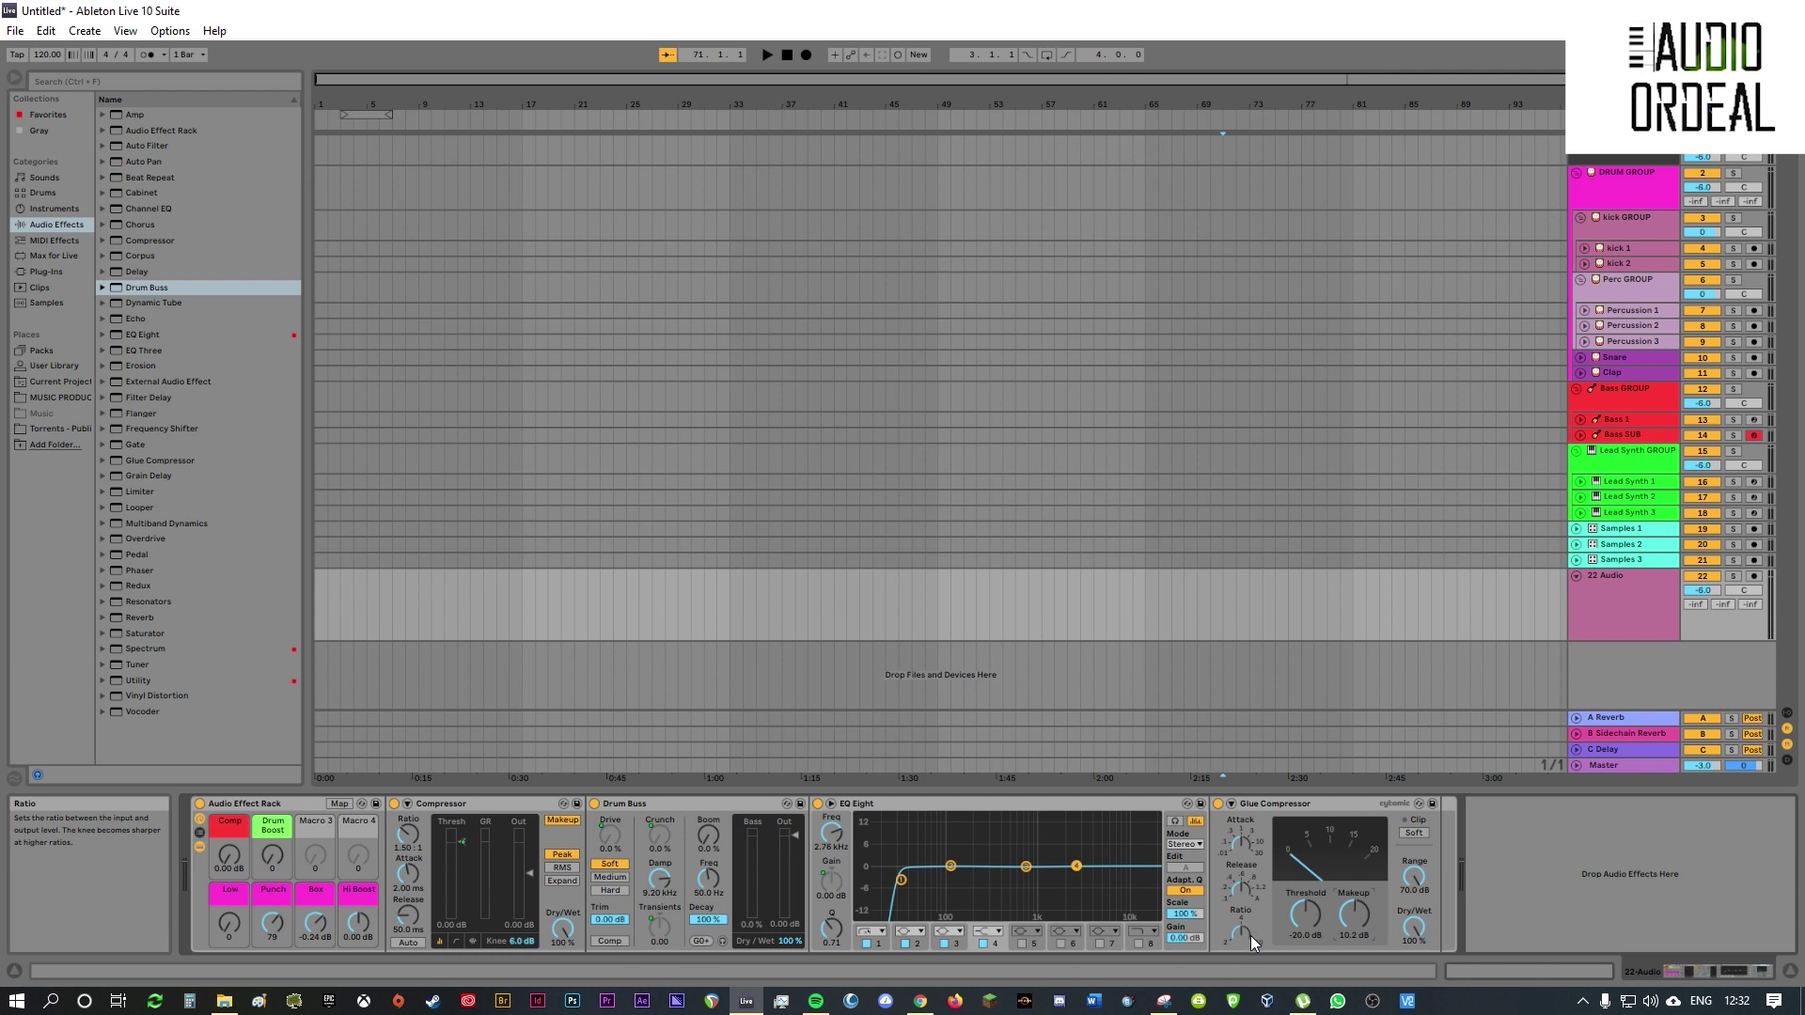
left_click_drag(1352, 911, 1325, 846)
- Map the Glue Compressor's threshold to Macro 3 with a range from 0 dB to -20 dB, and test the macro's travel
left_click(336, 803)
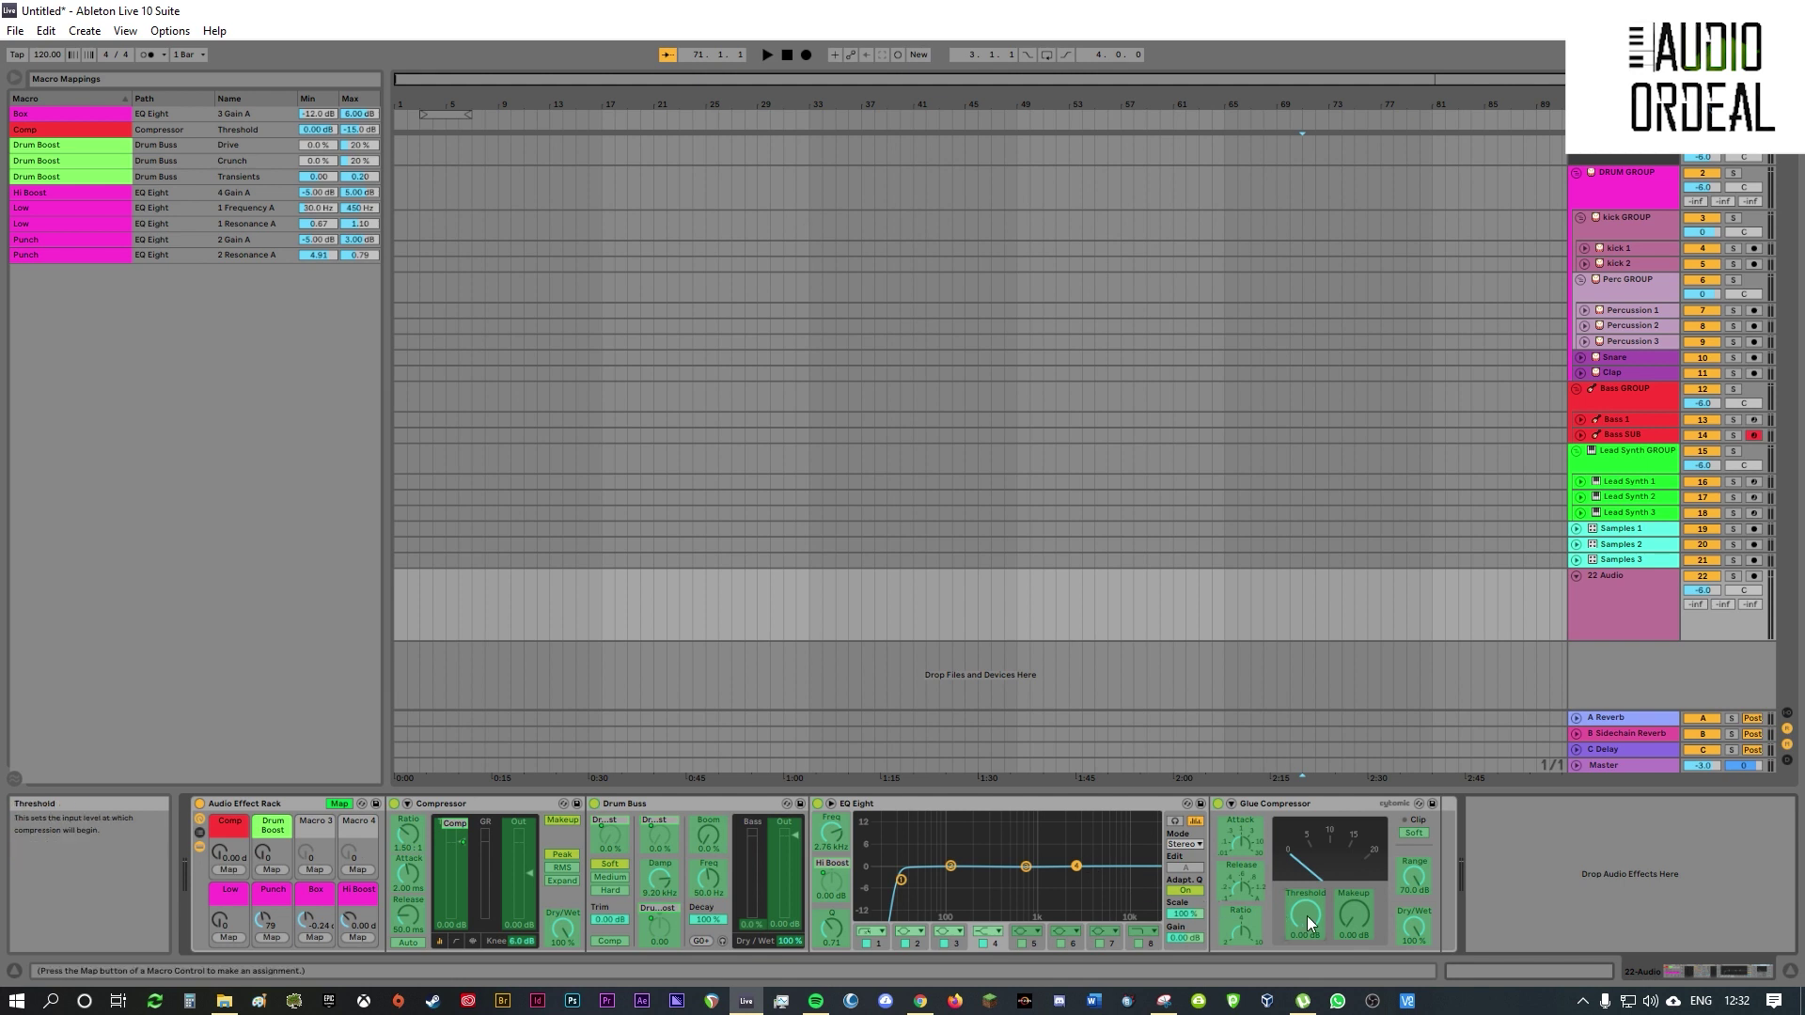
left_click(314, 870)
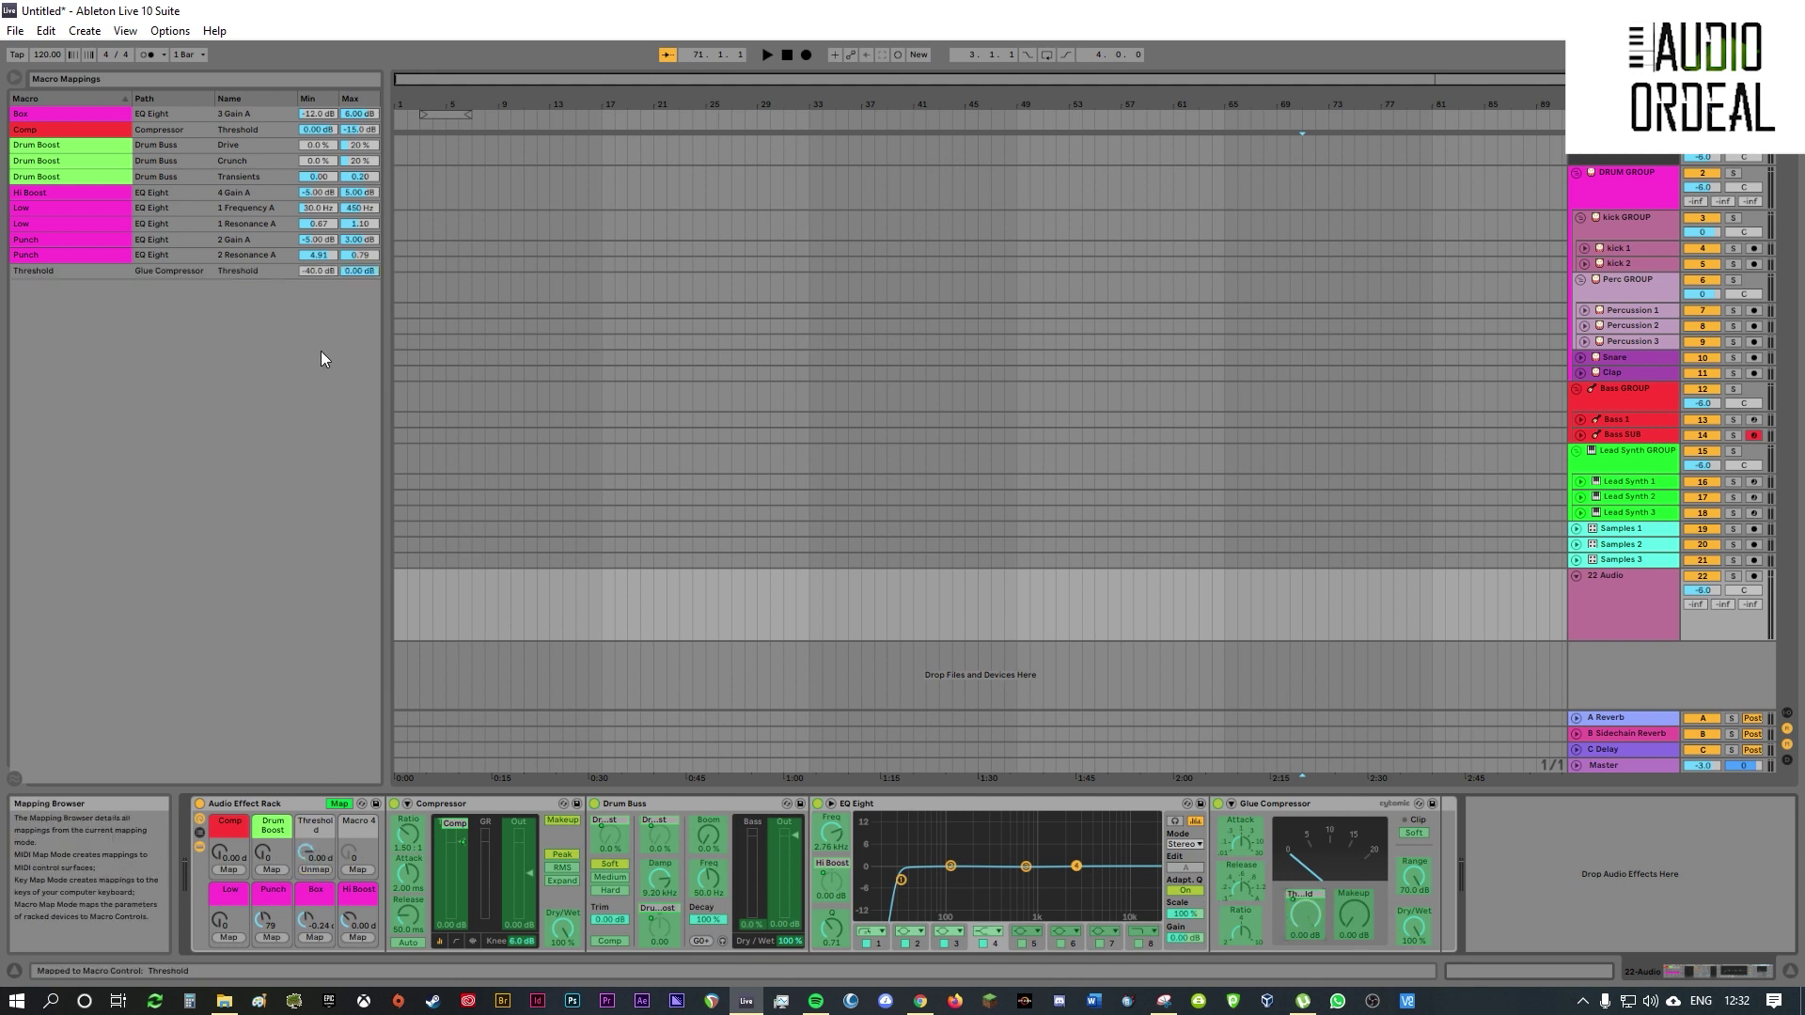
left_click(307, 271)
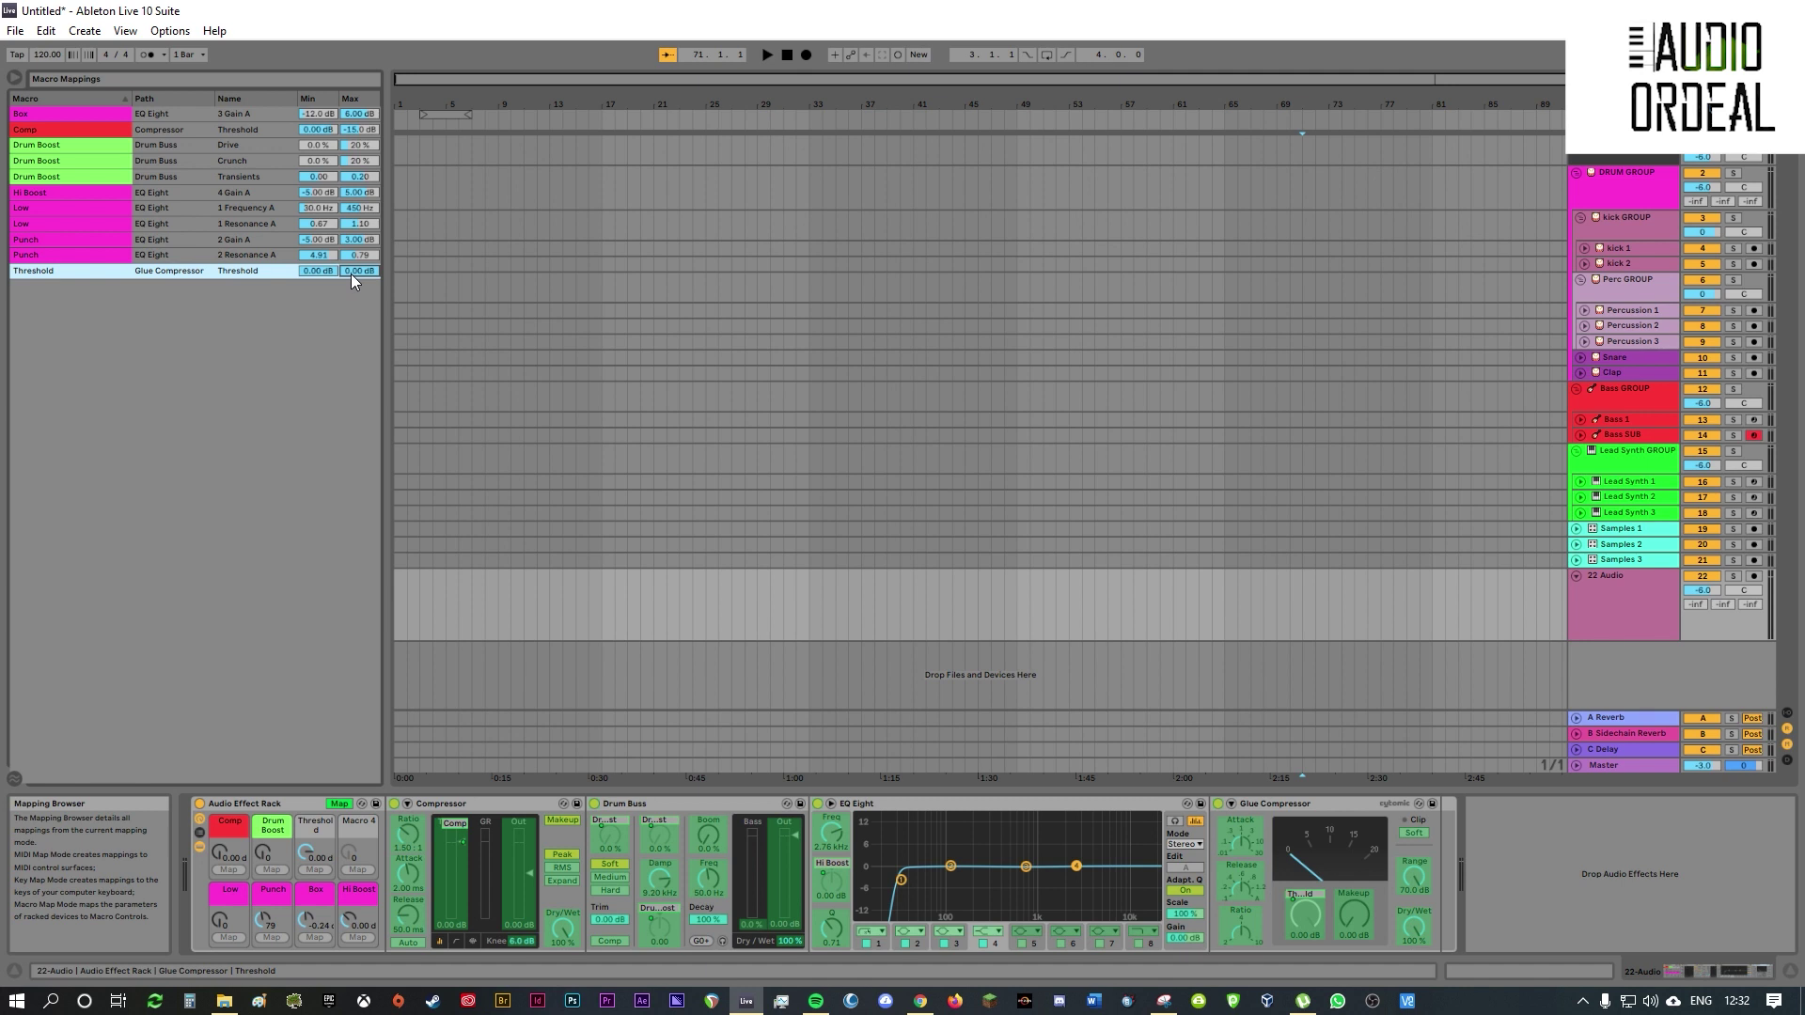
key("Return")
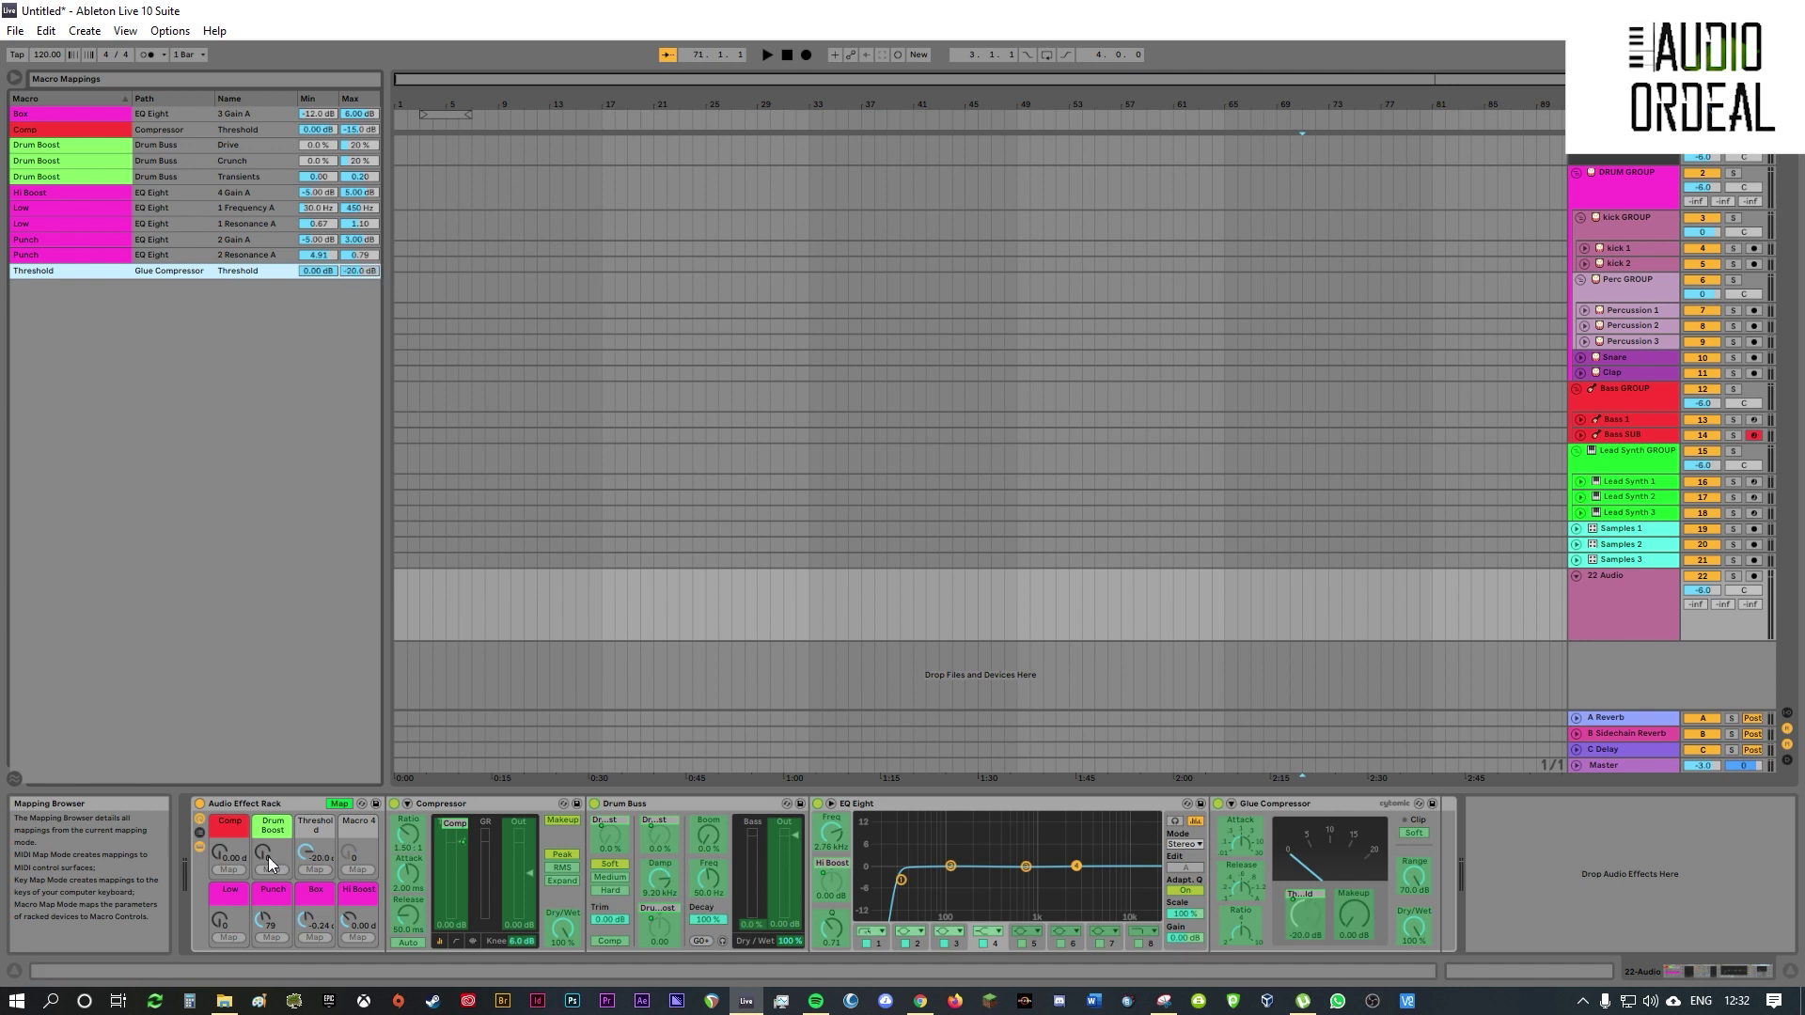
left_click_drag(310, 856, 309, 885)
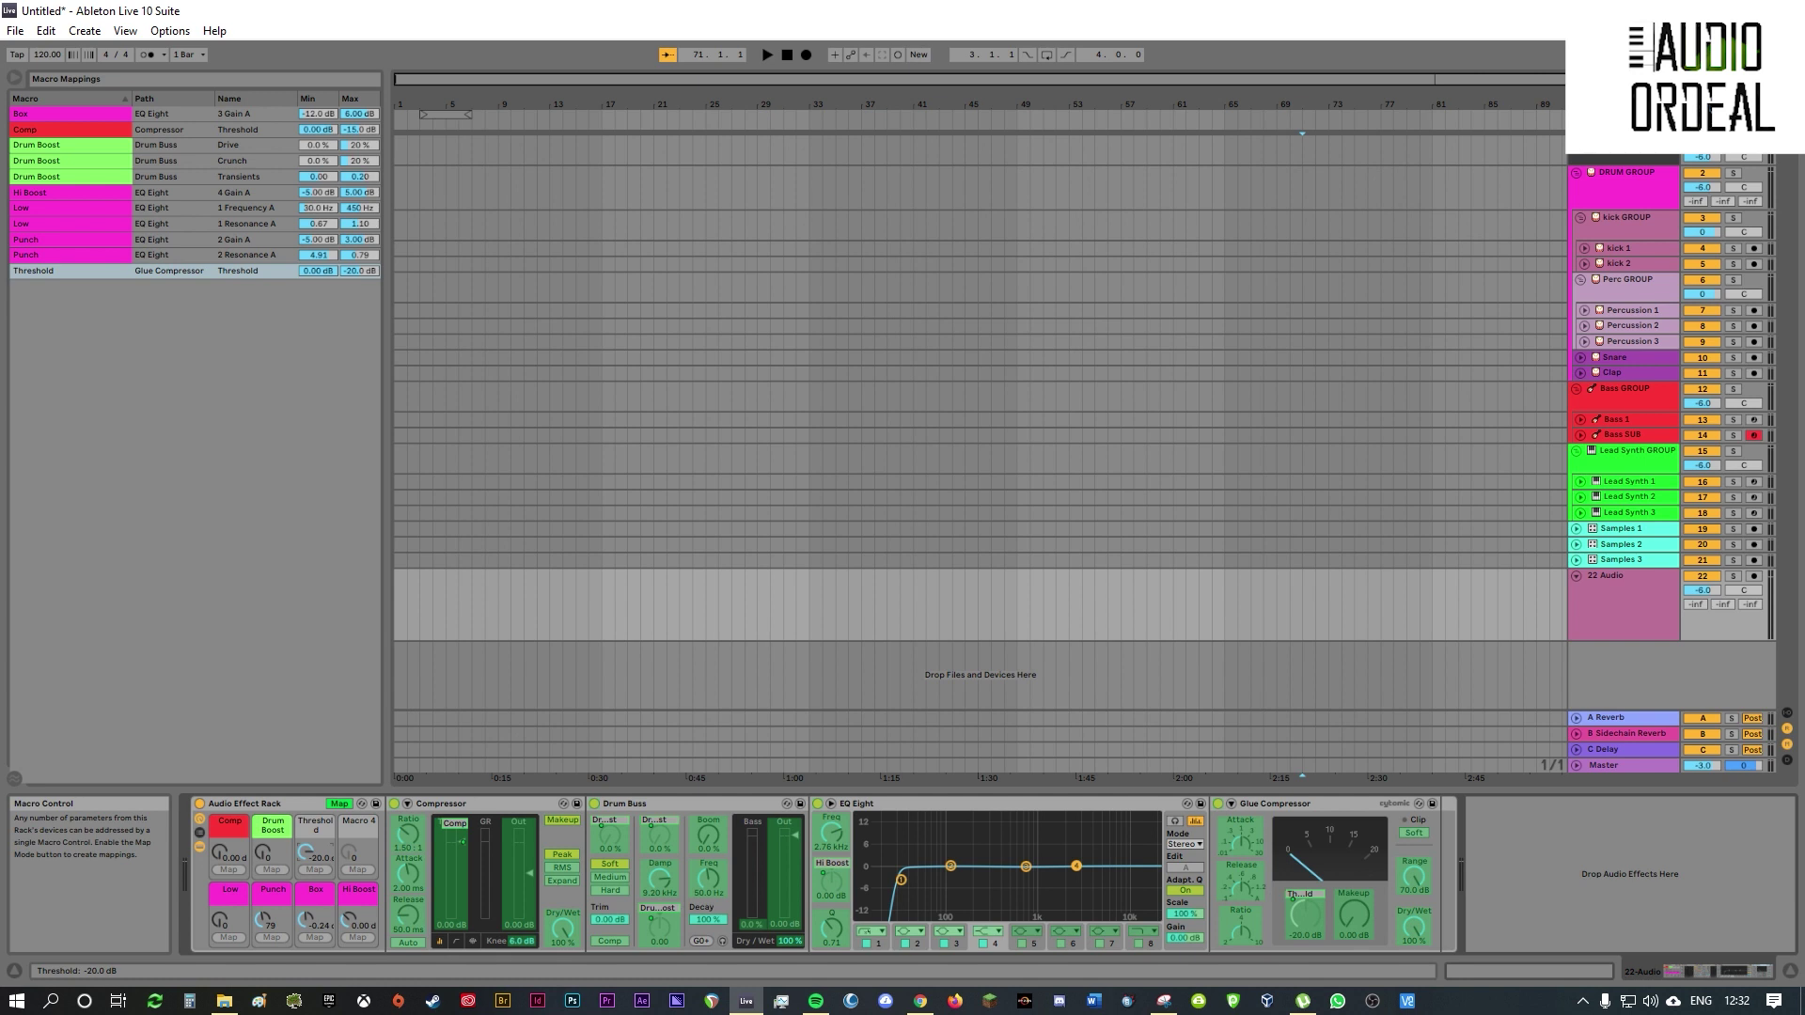
left_click_drag(309, 852, 309, 962)
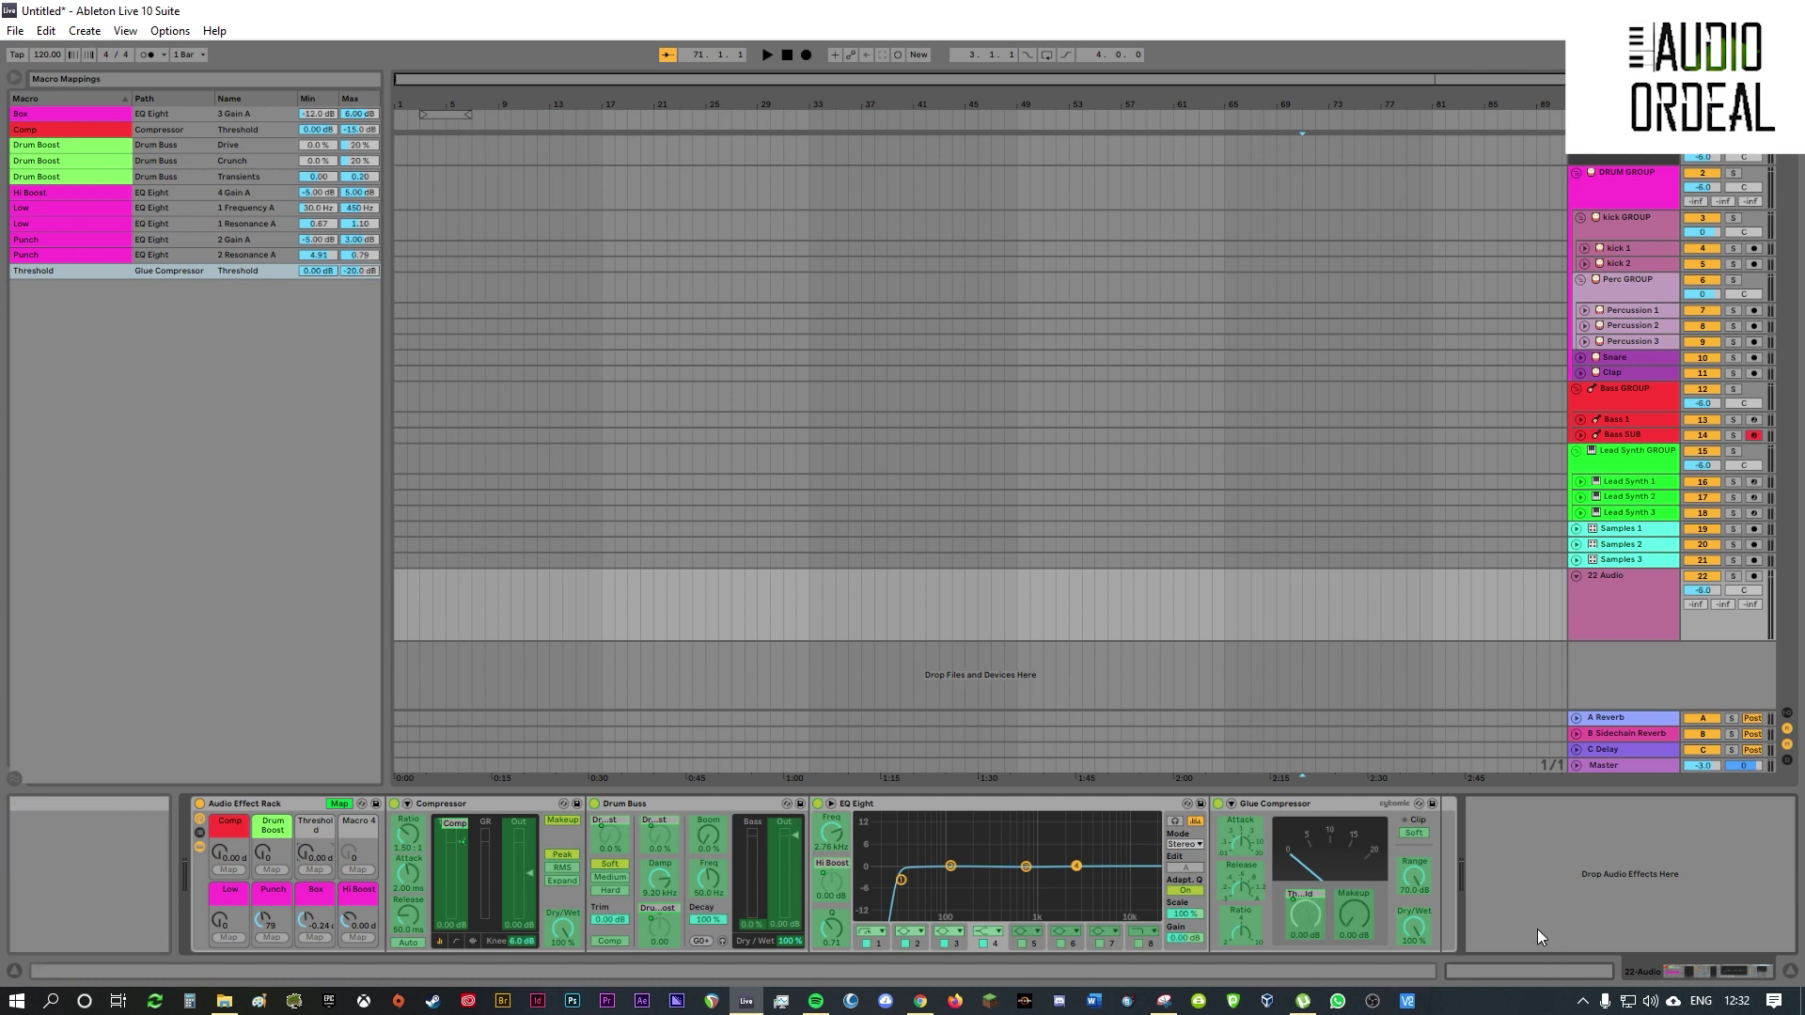
- Map the Glue Compressor's makeup to Macro 3 as well, with a maximum of 10 dB, and test the macro
left_click(312, 871)
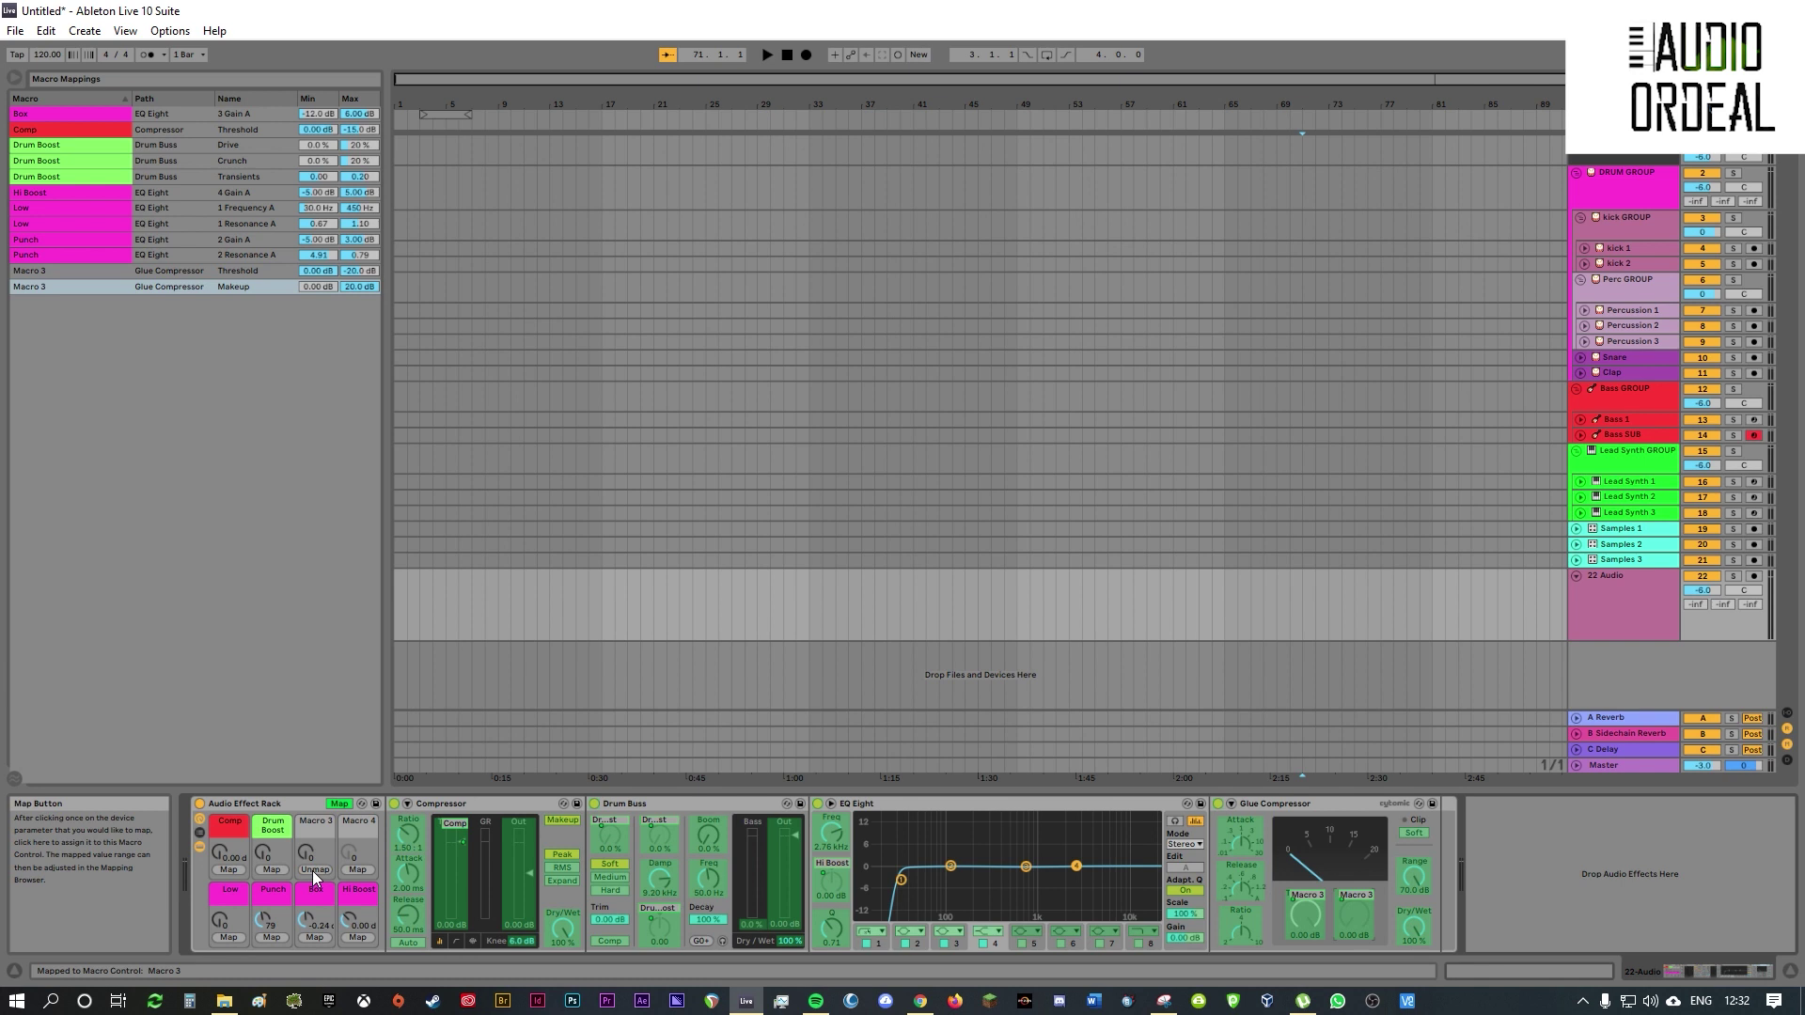
left_click(357, 288)
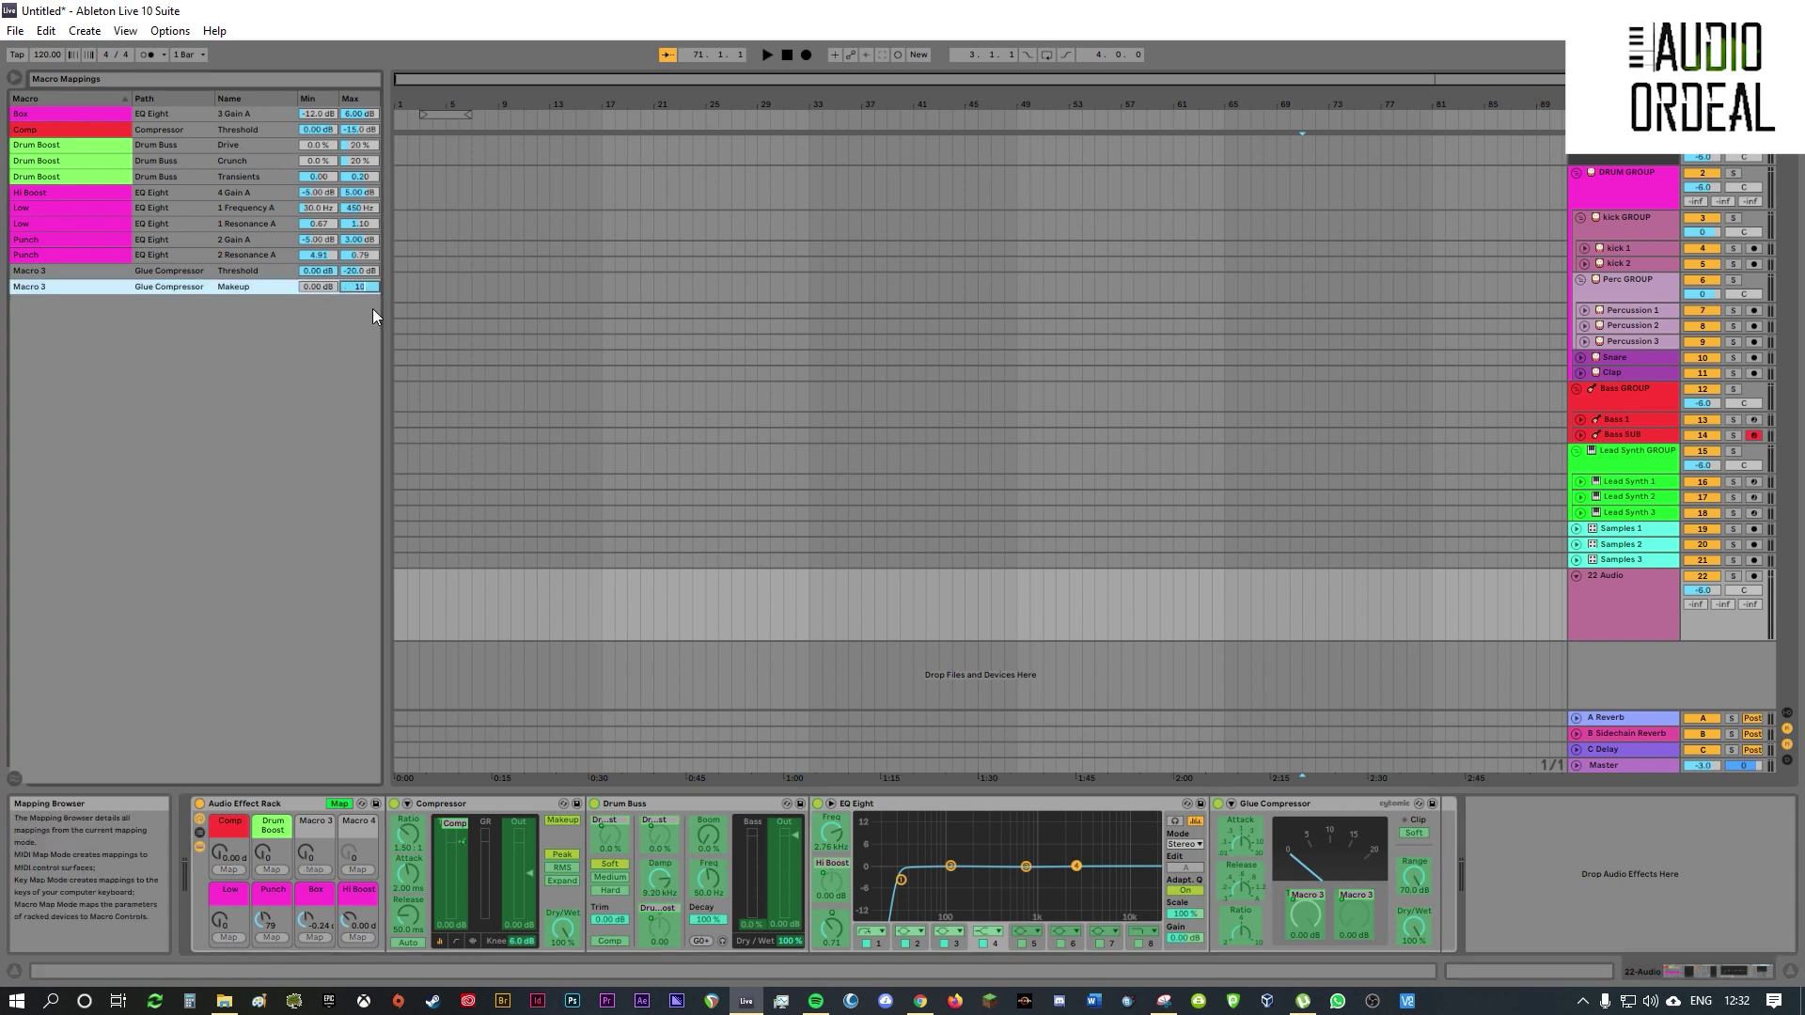
key("Return")
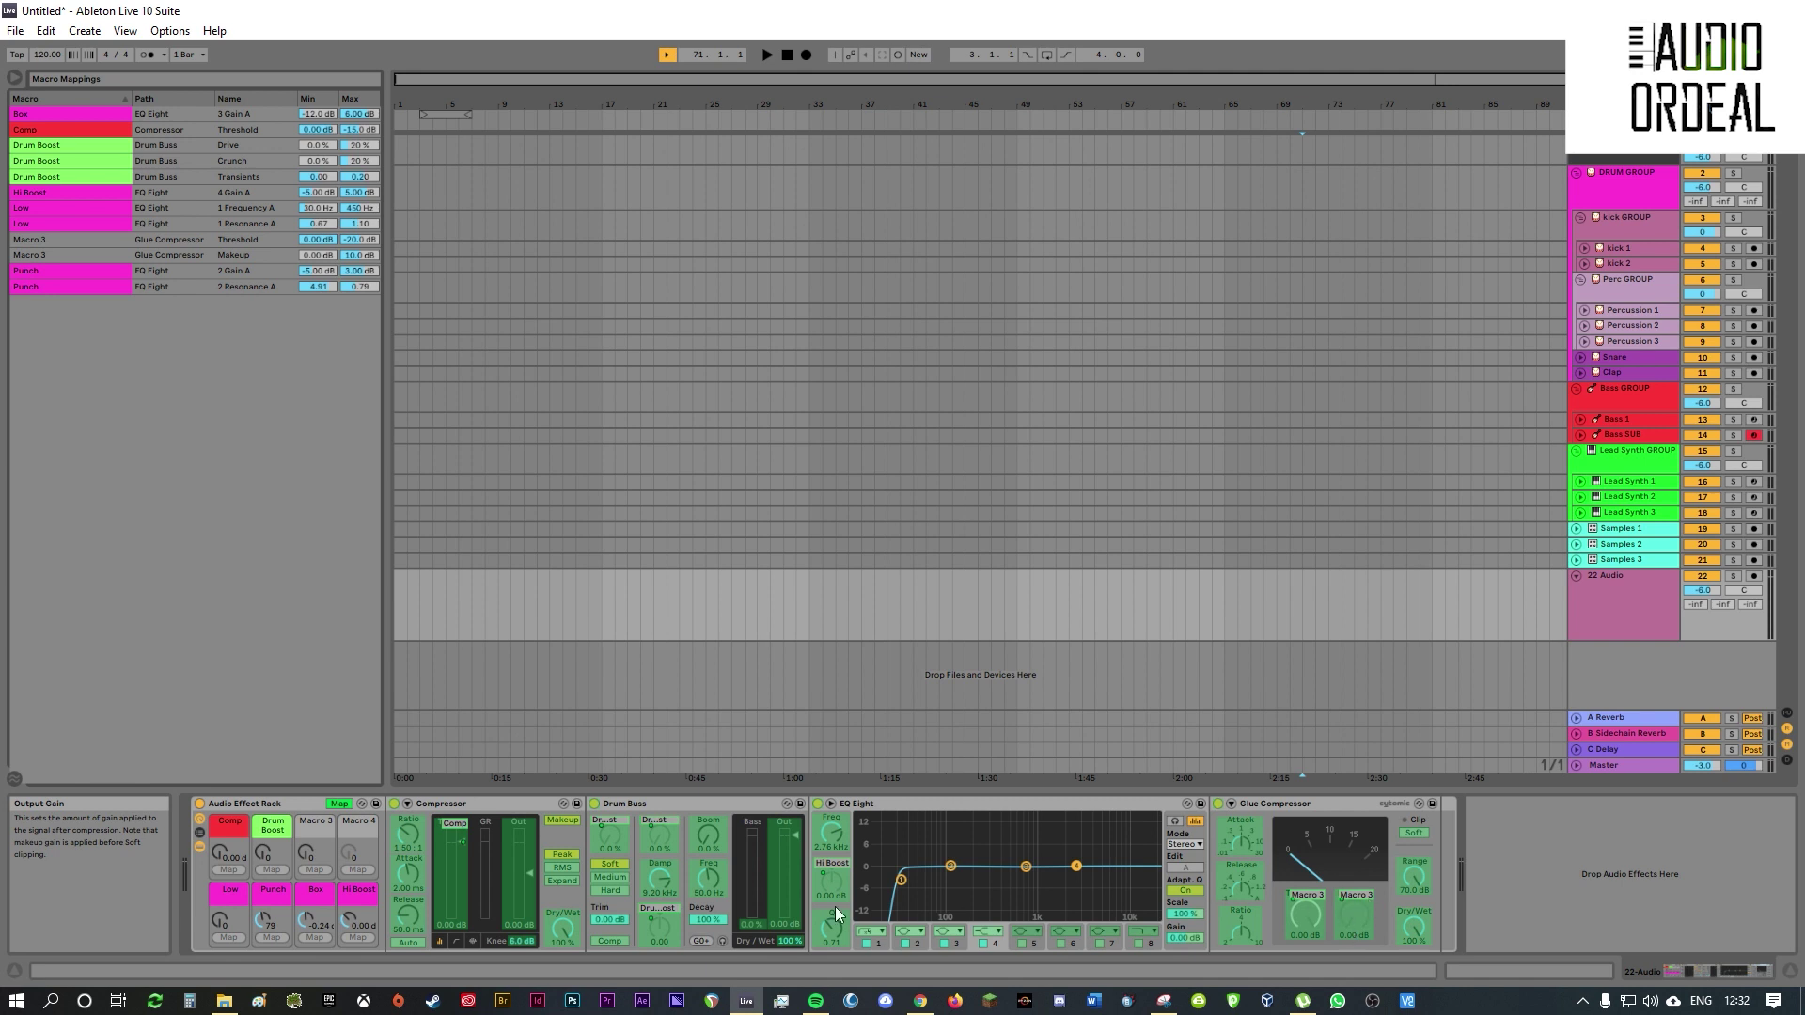
left_click_drag(306, 853, 307, 953)
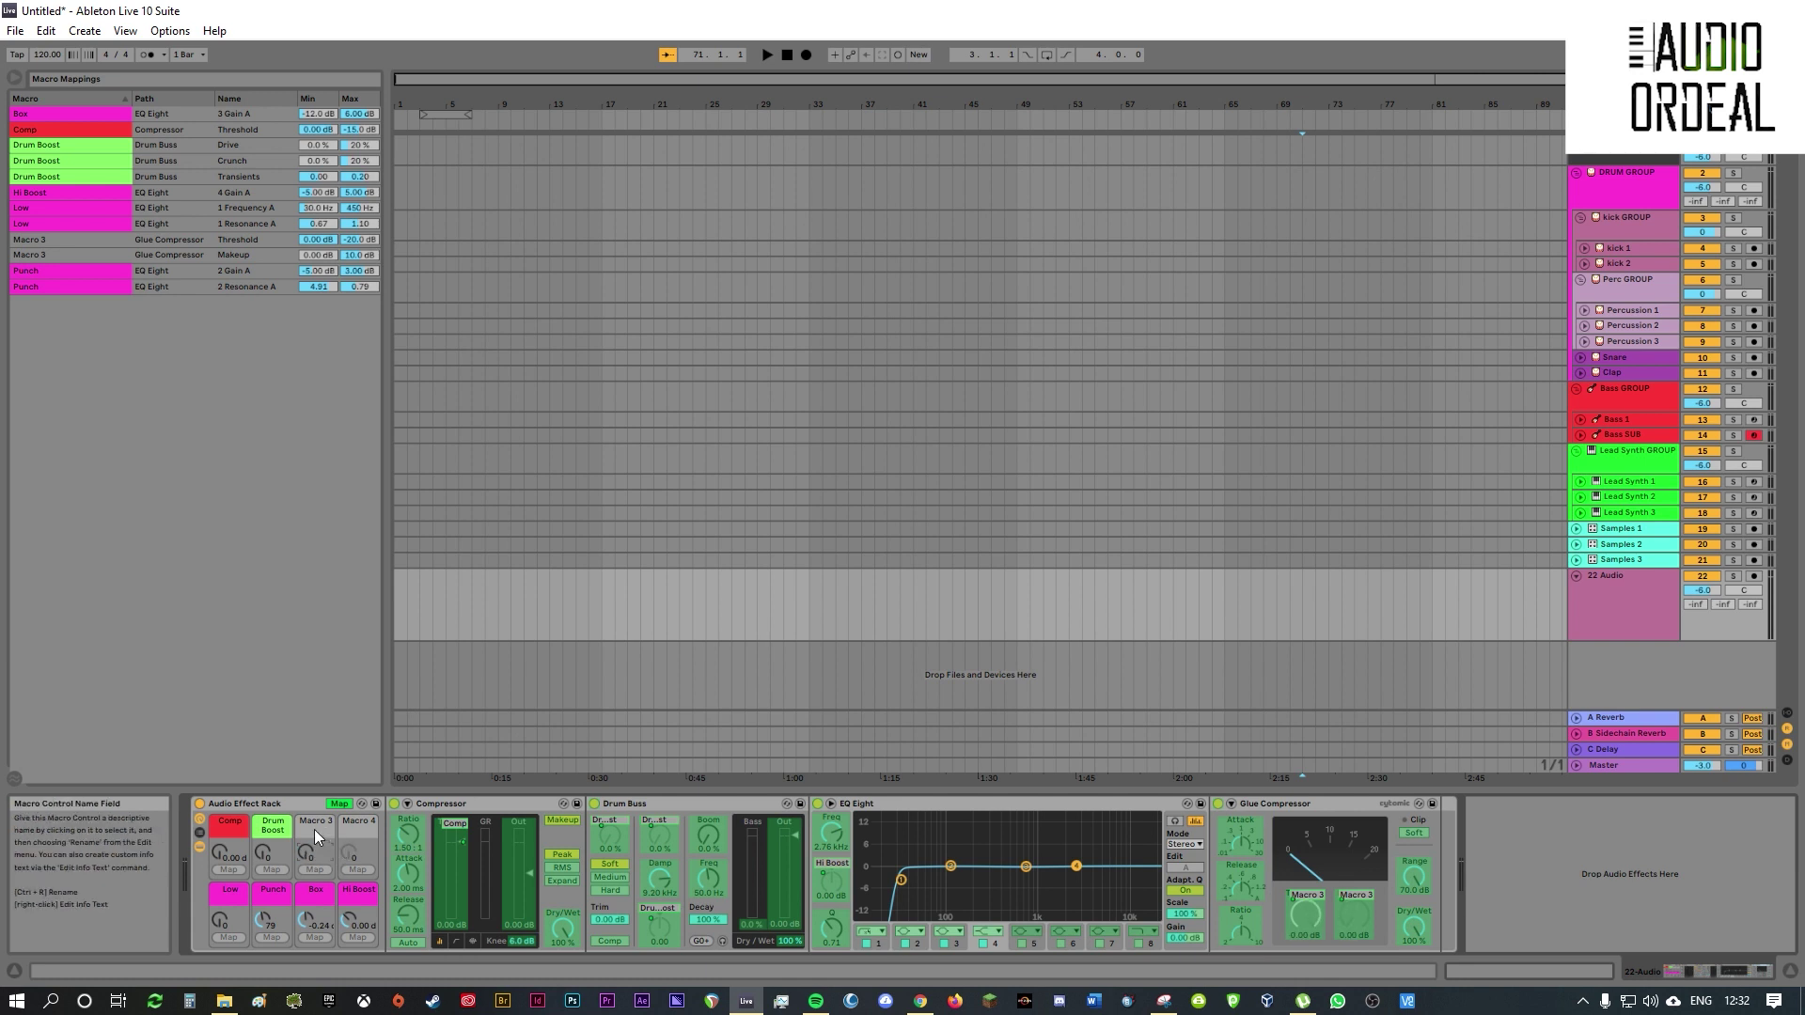
- Rename Macro 3 to Glue and colour it orange
type("ue")
key("Return")
right_click(317, 826)
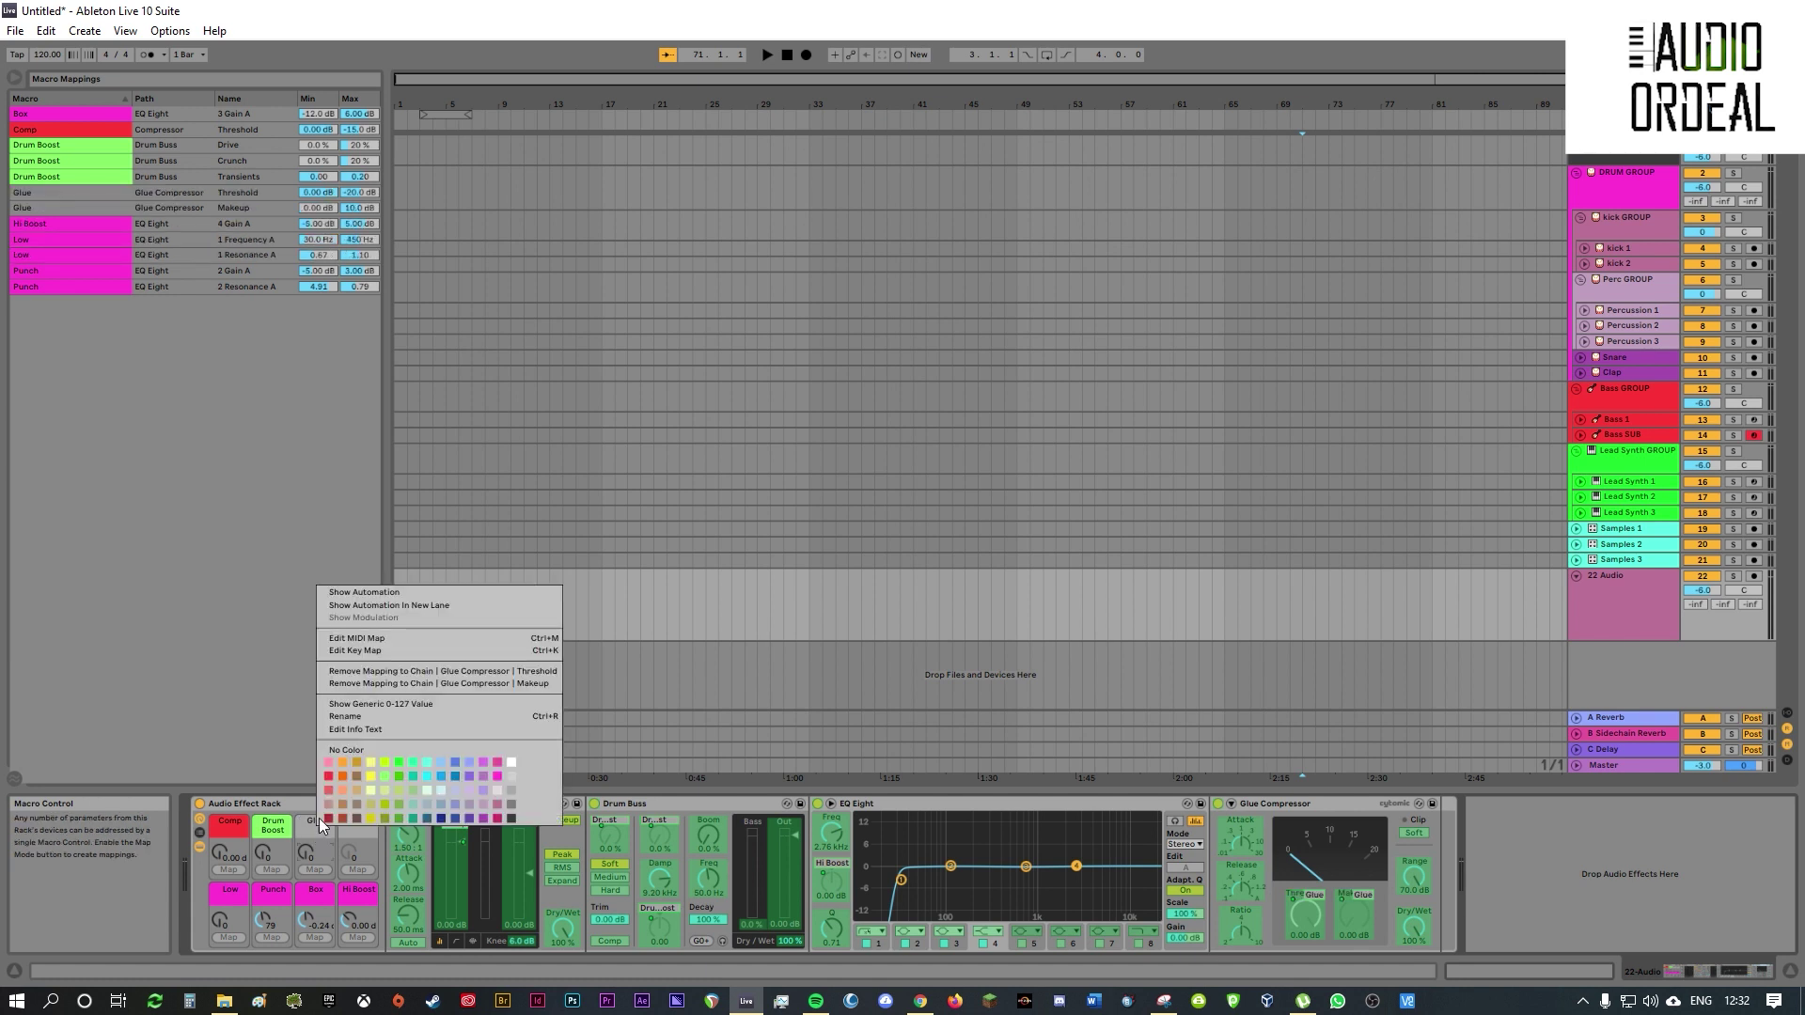
left_click(341, 762)
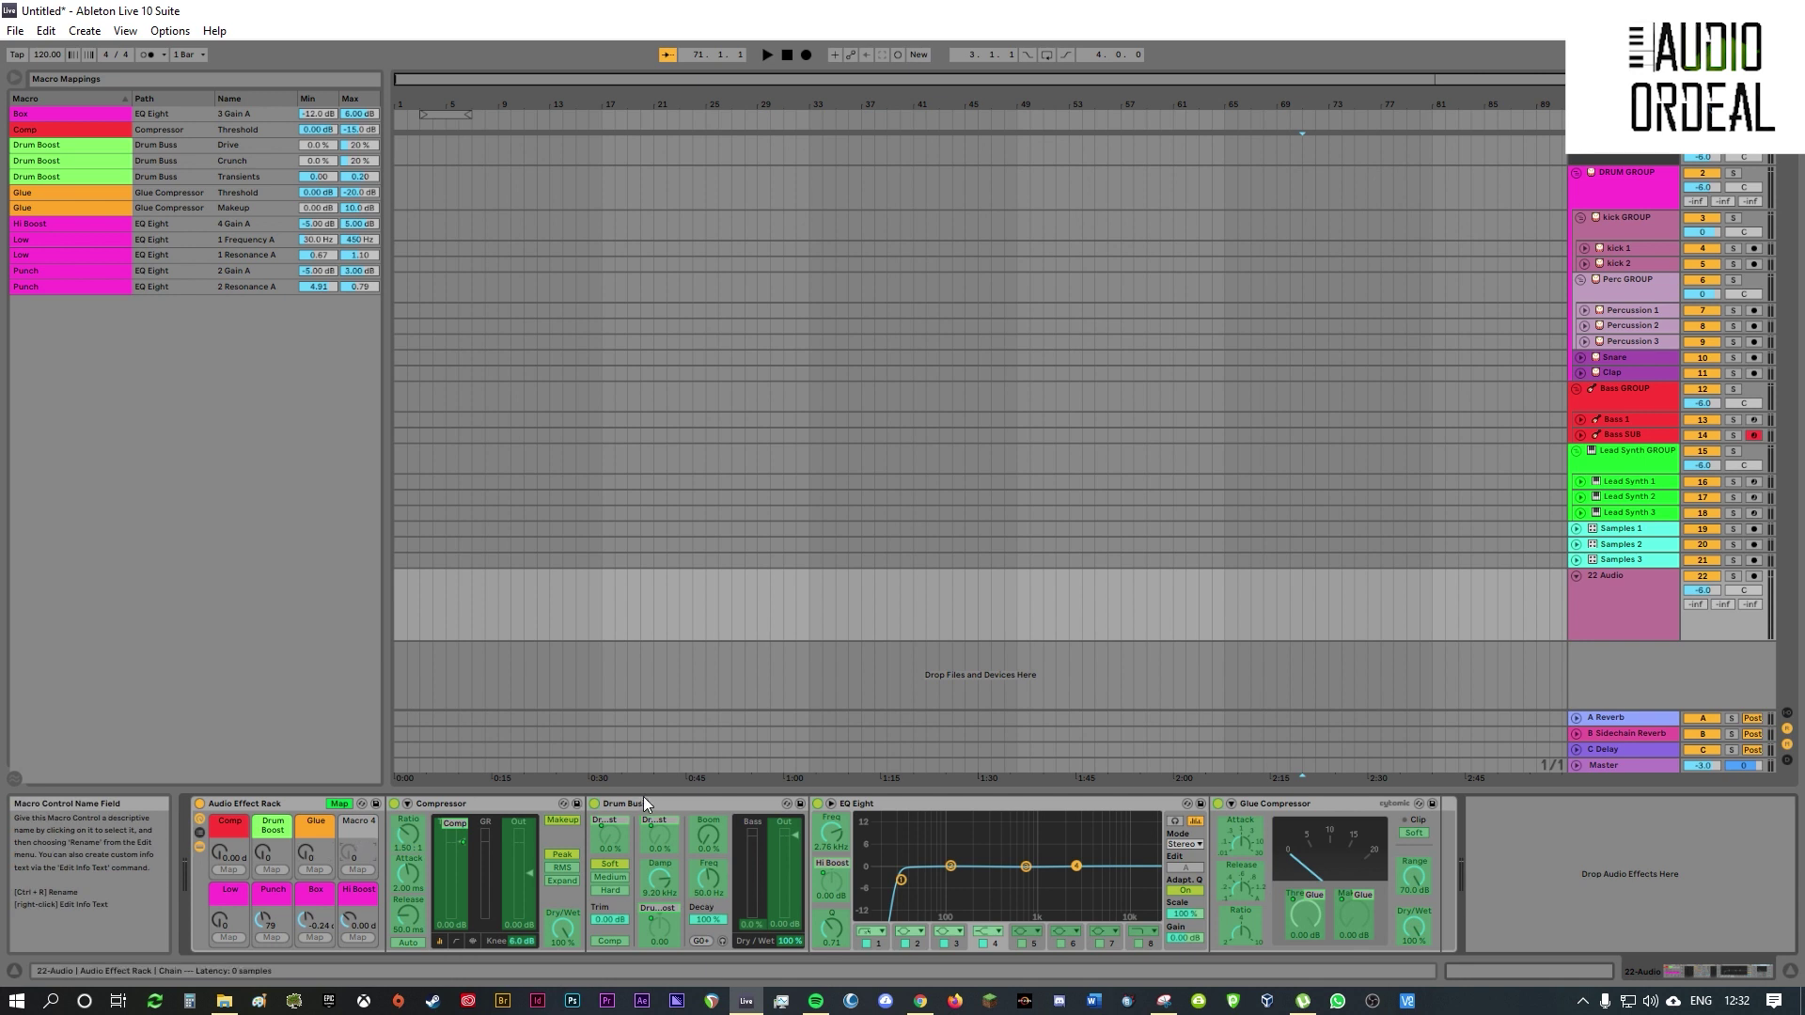
- Leave macro mapping, show the rack's chain list, and create a second empty chain beside the effects chain
left_click(339, 804)
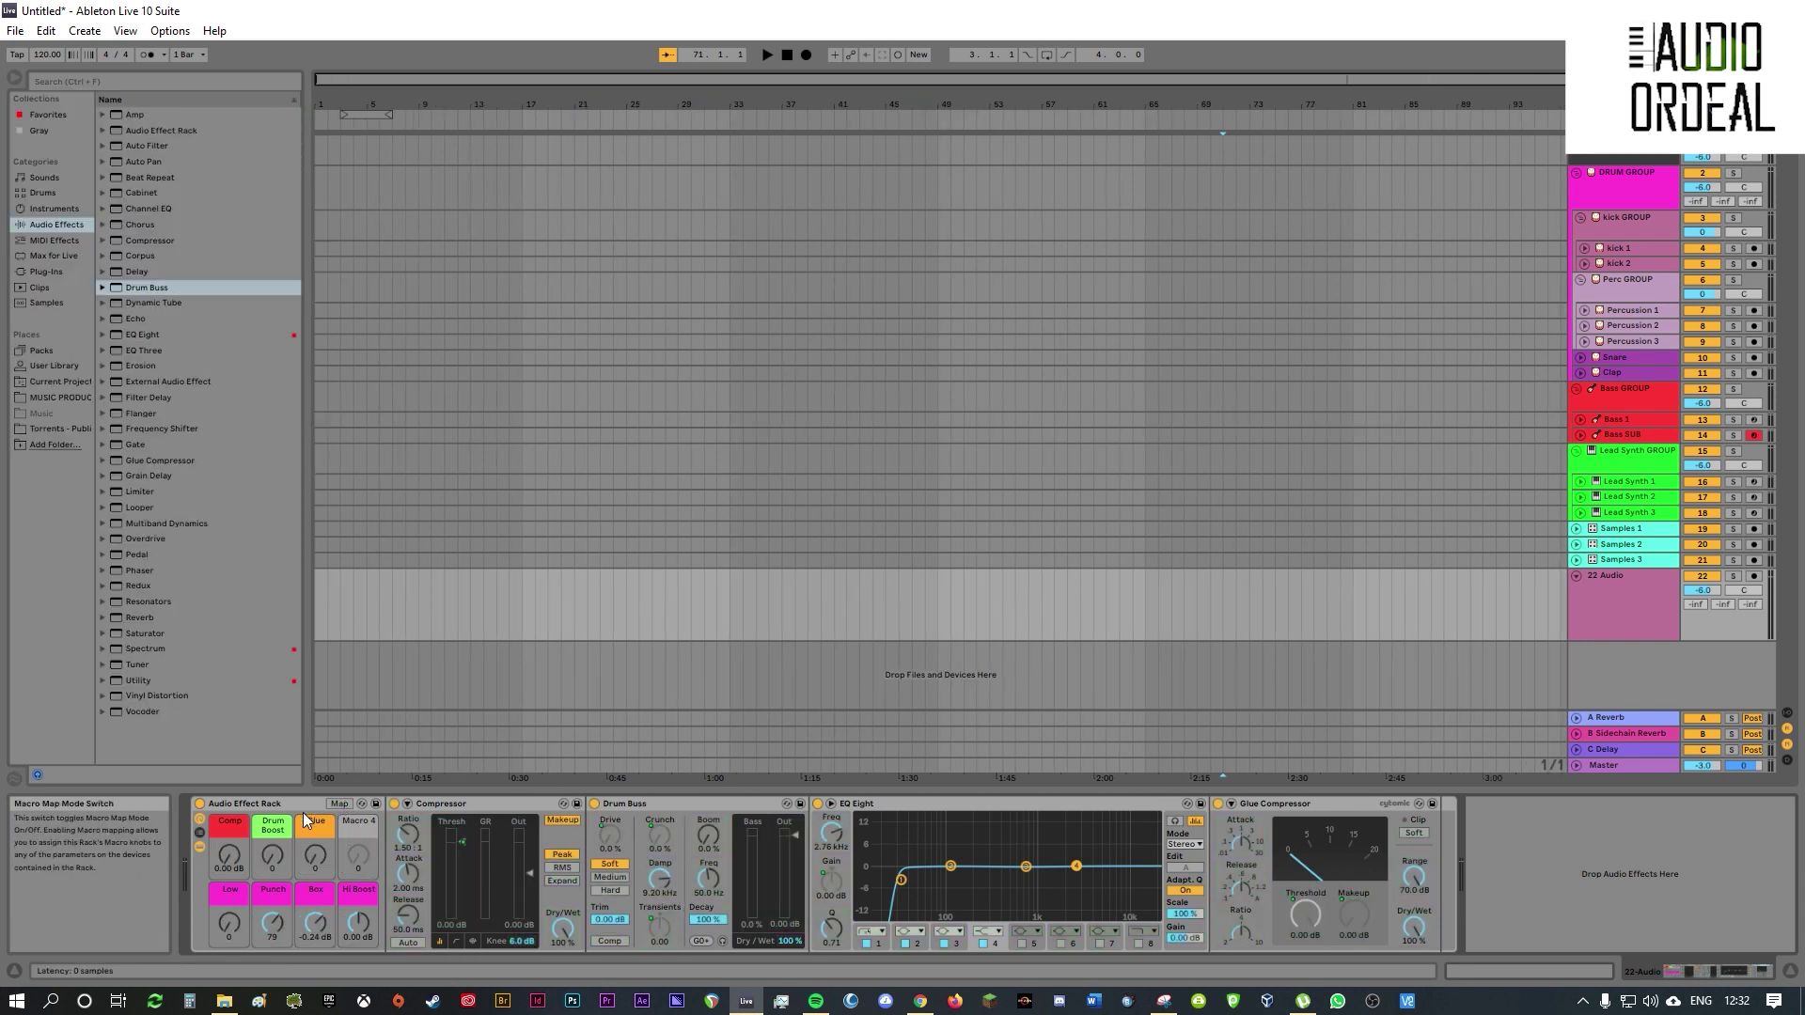
left_click(196, 832)
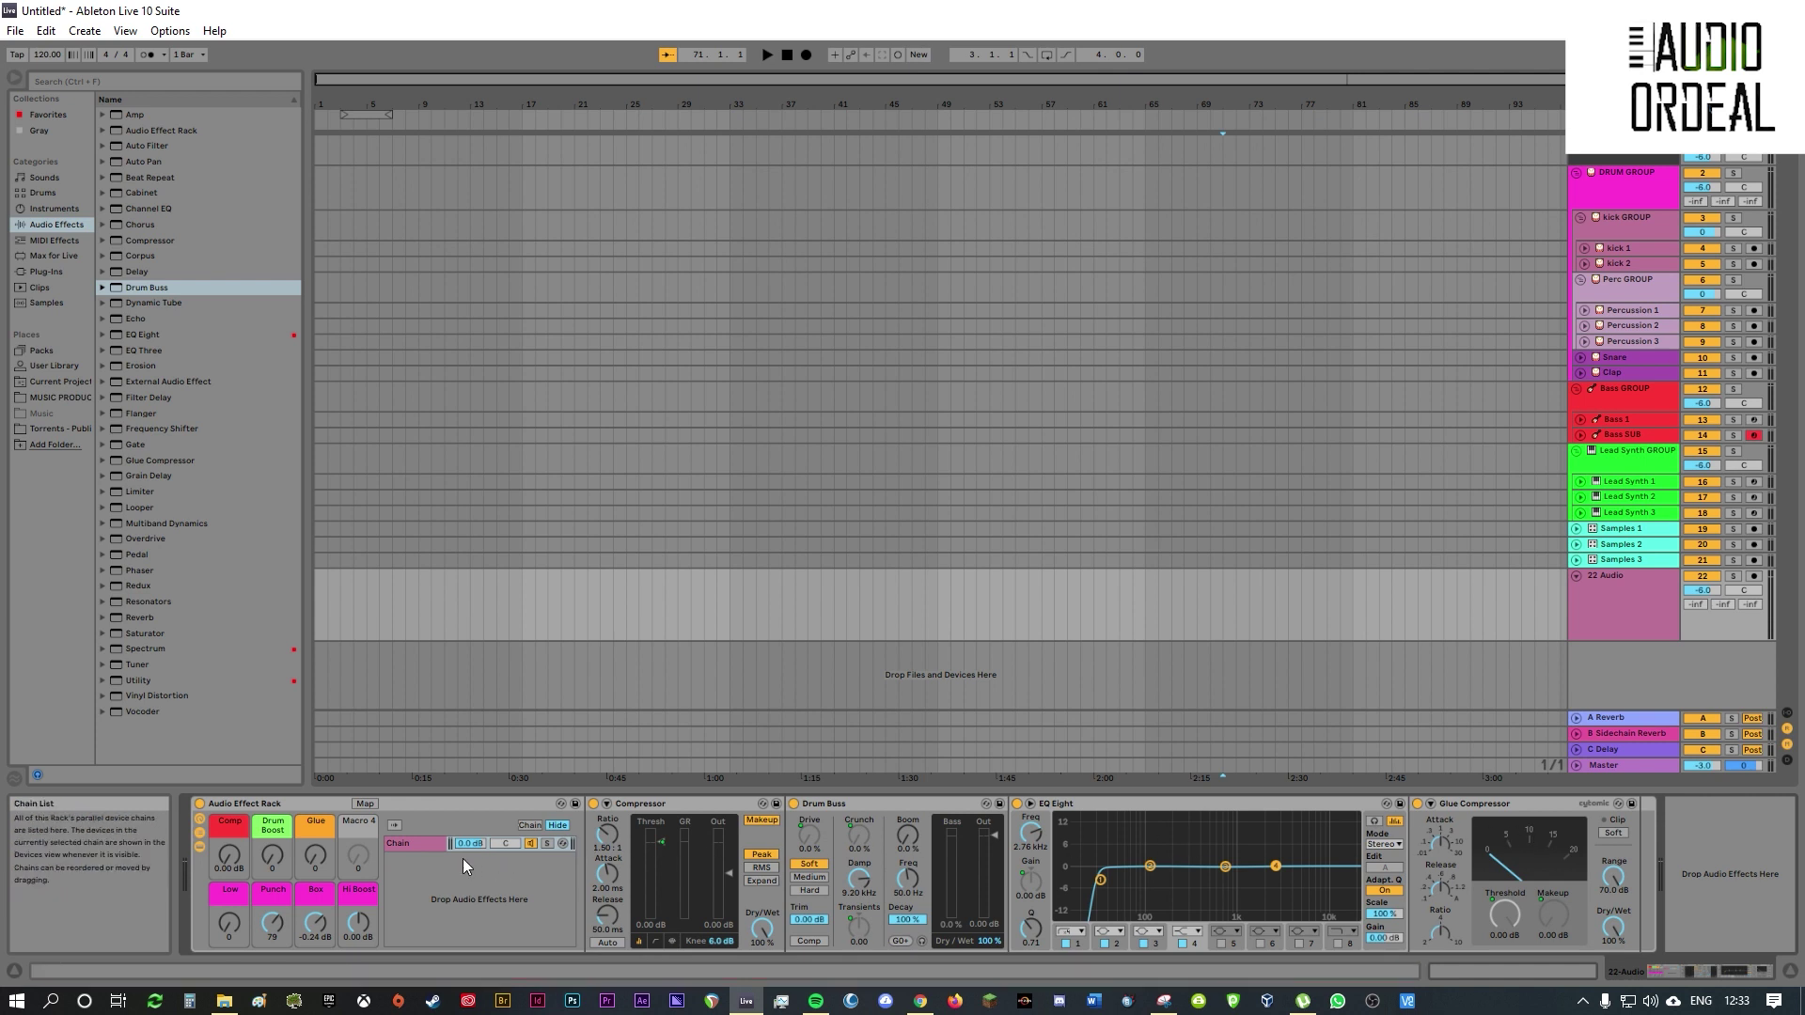
right_click(428, 887)
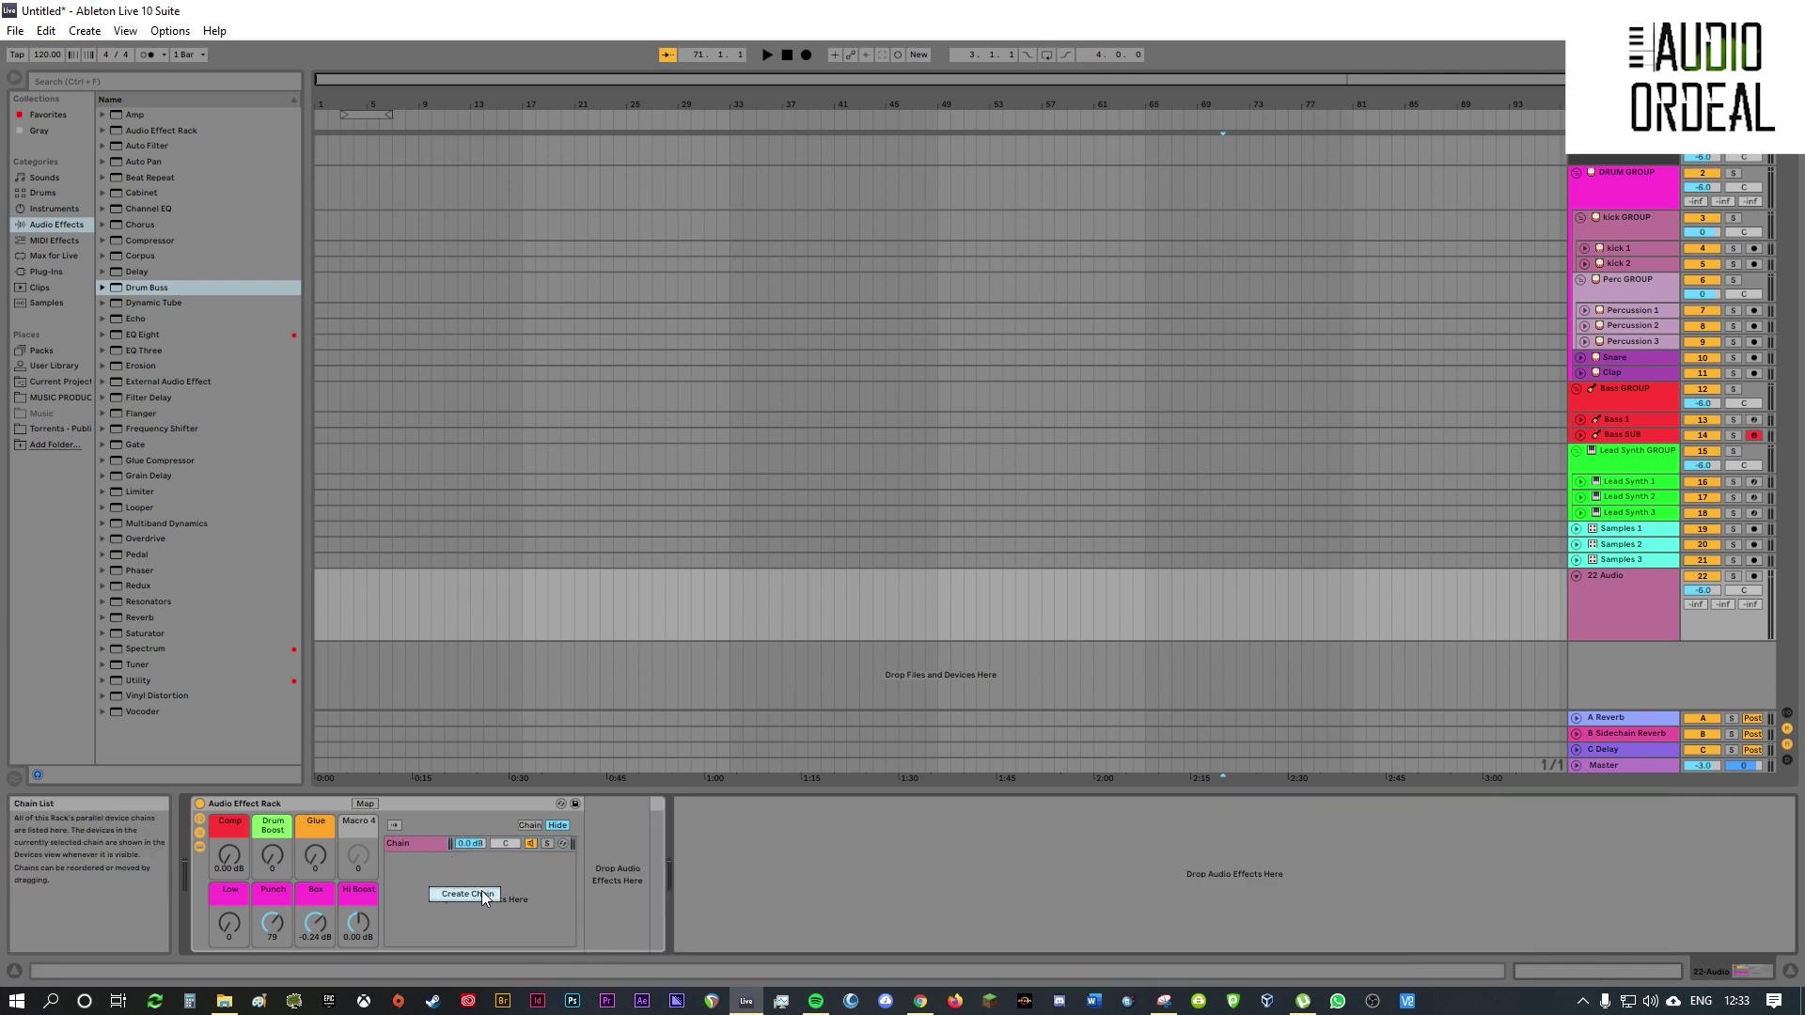
left_click(481, 892)
left_click(416, 846)
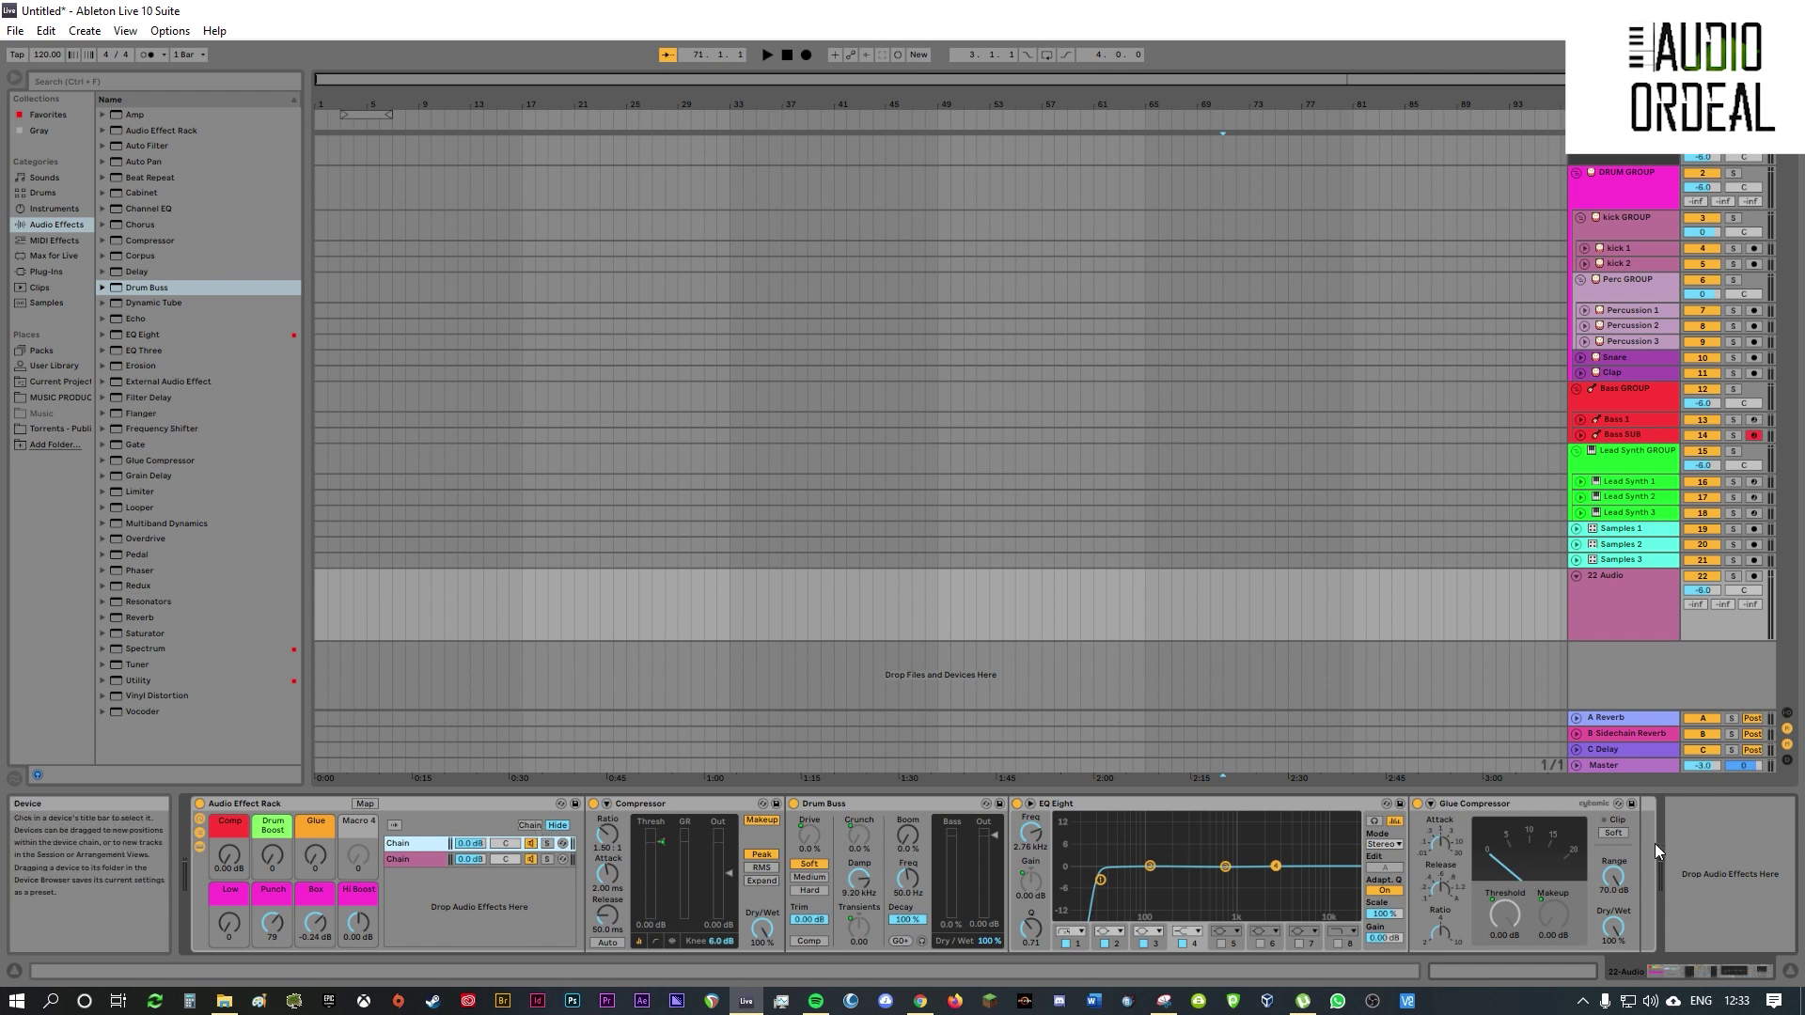
left_click(397, 862)
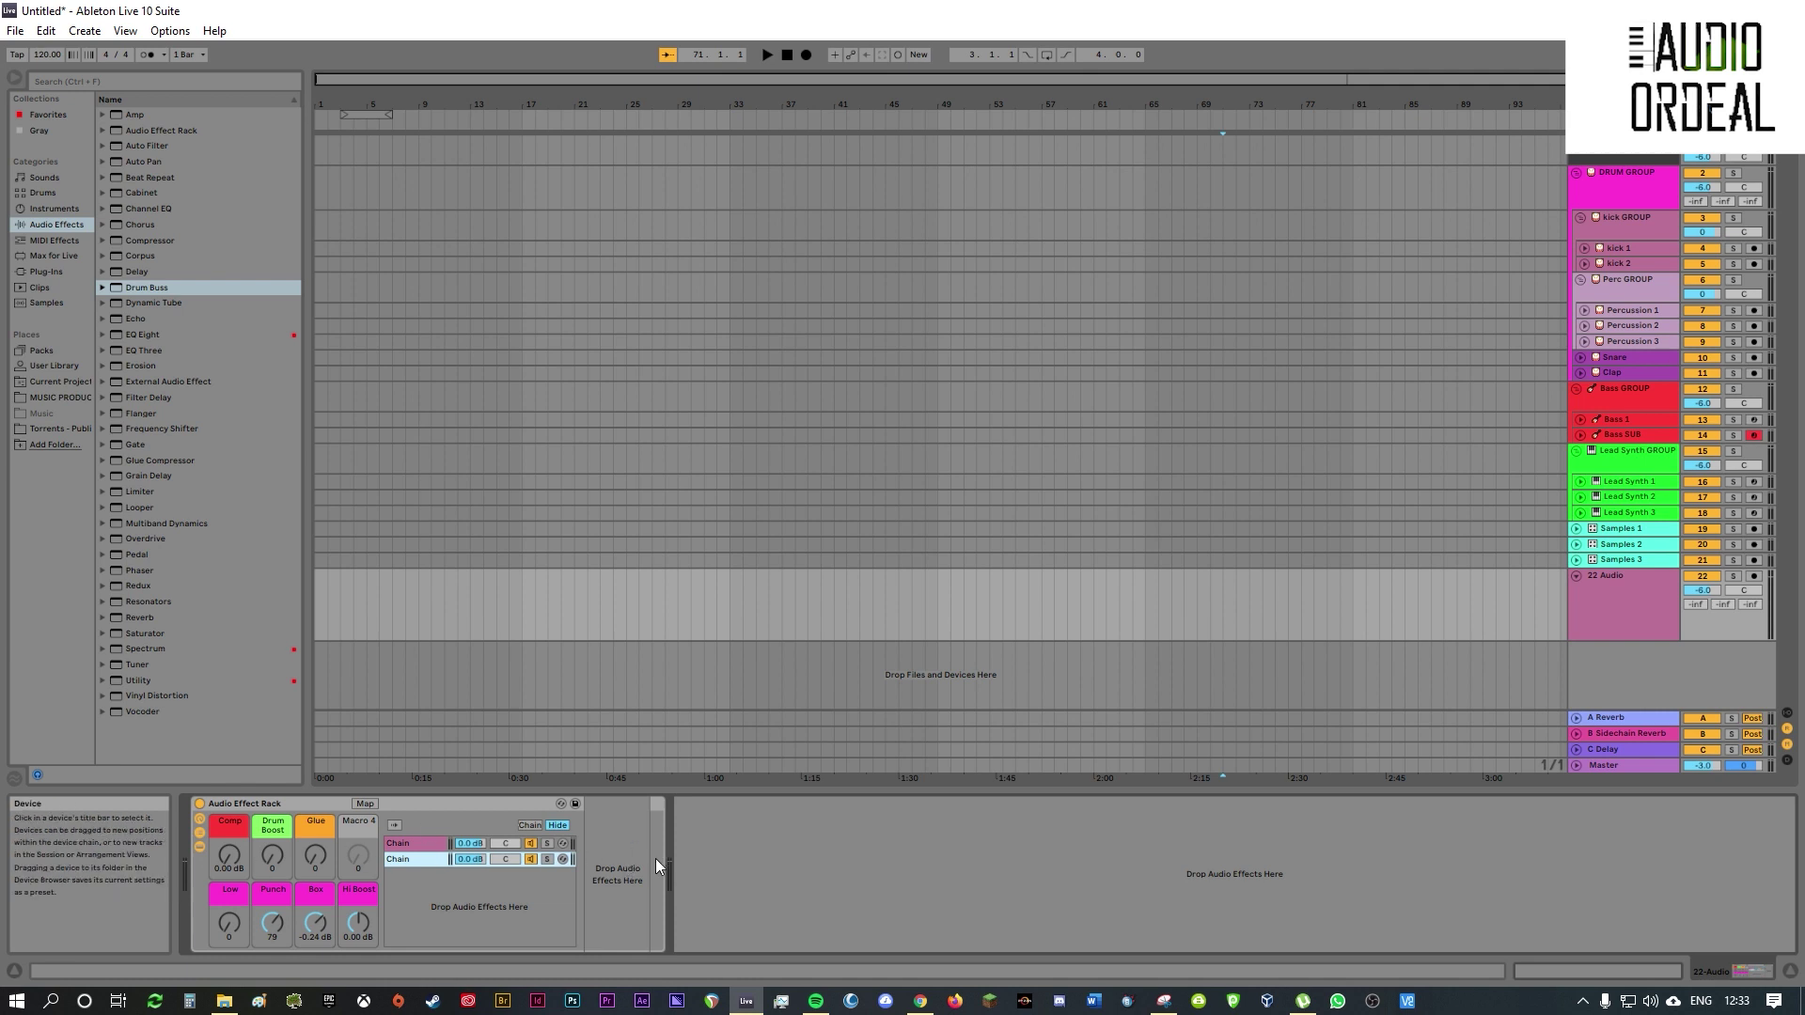
left_click(440, 844)
left_click(428, 859)
left_click(558, 856)
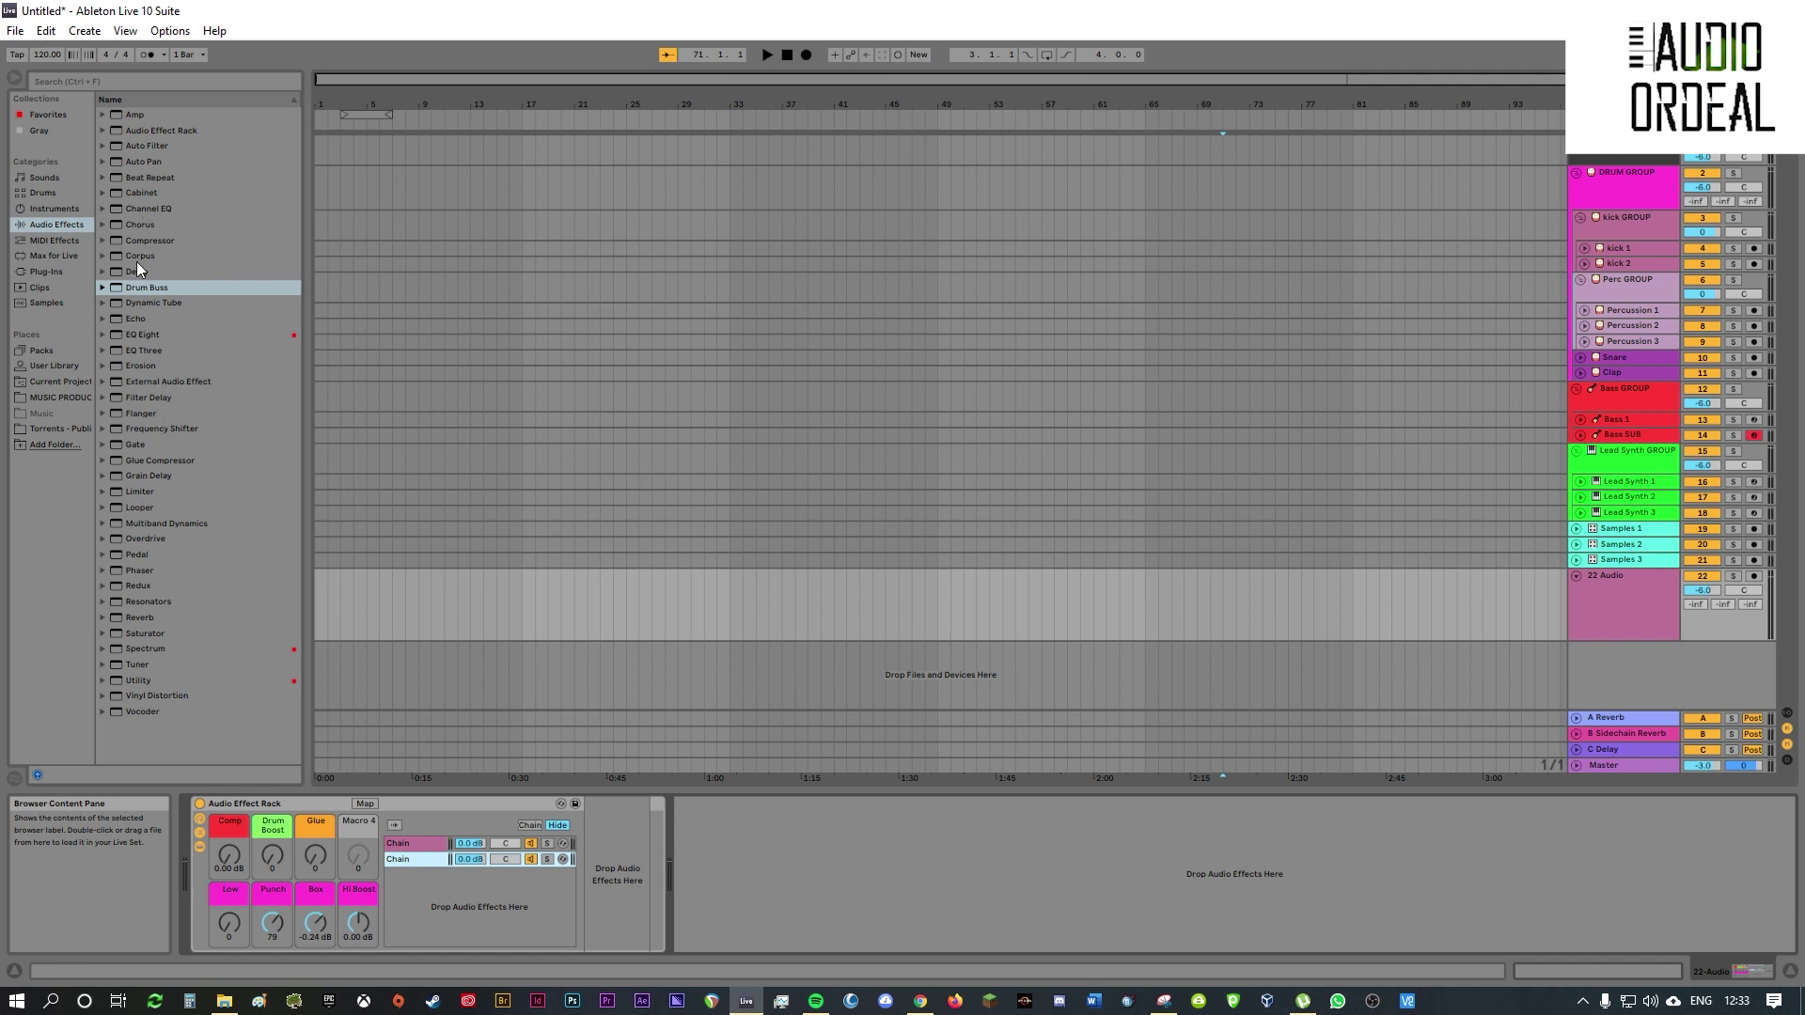
- Try a Delay device in the second chain, compare it with the first chain, and delete the Delay
left_click_drag(147, 270, 623, 867)
left_click(423, 845)
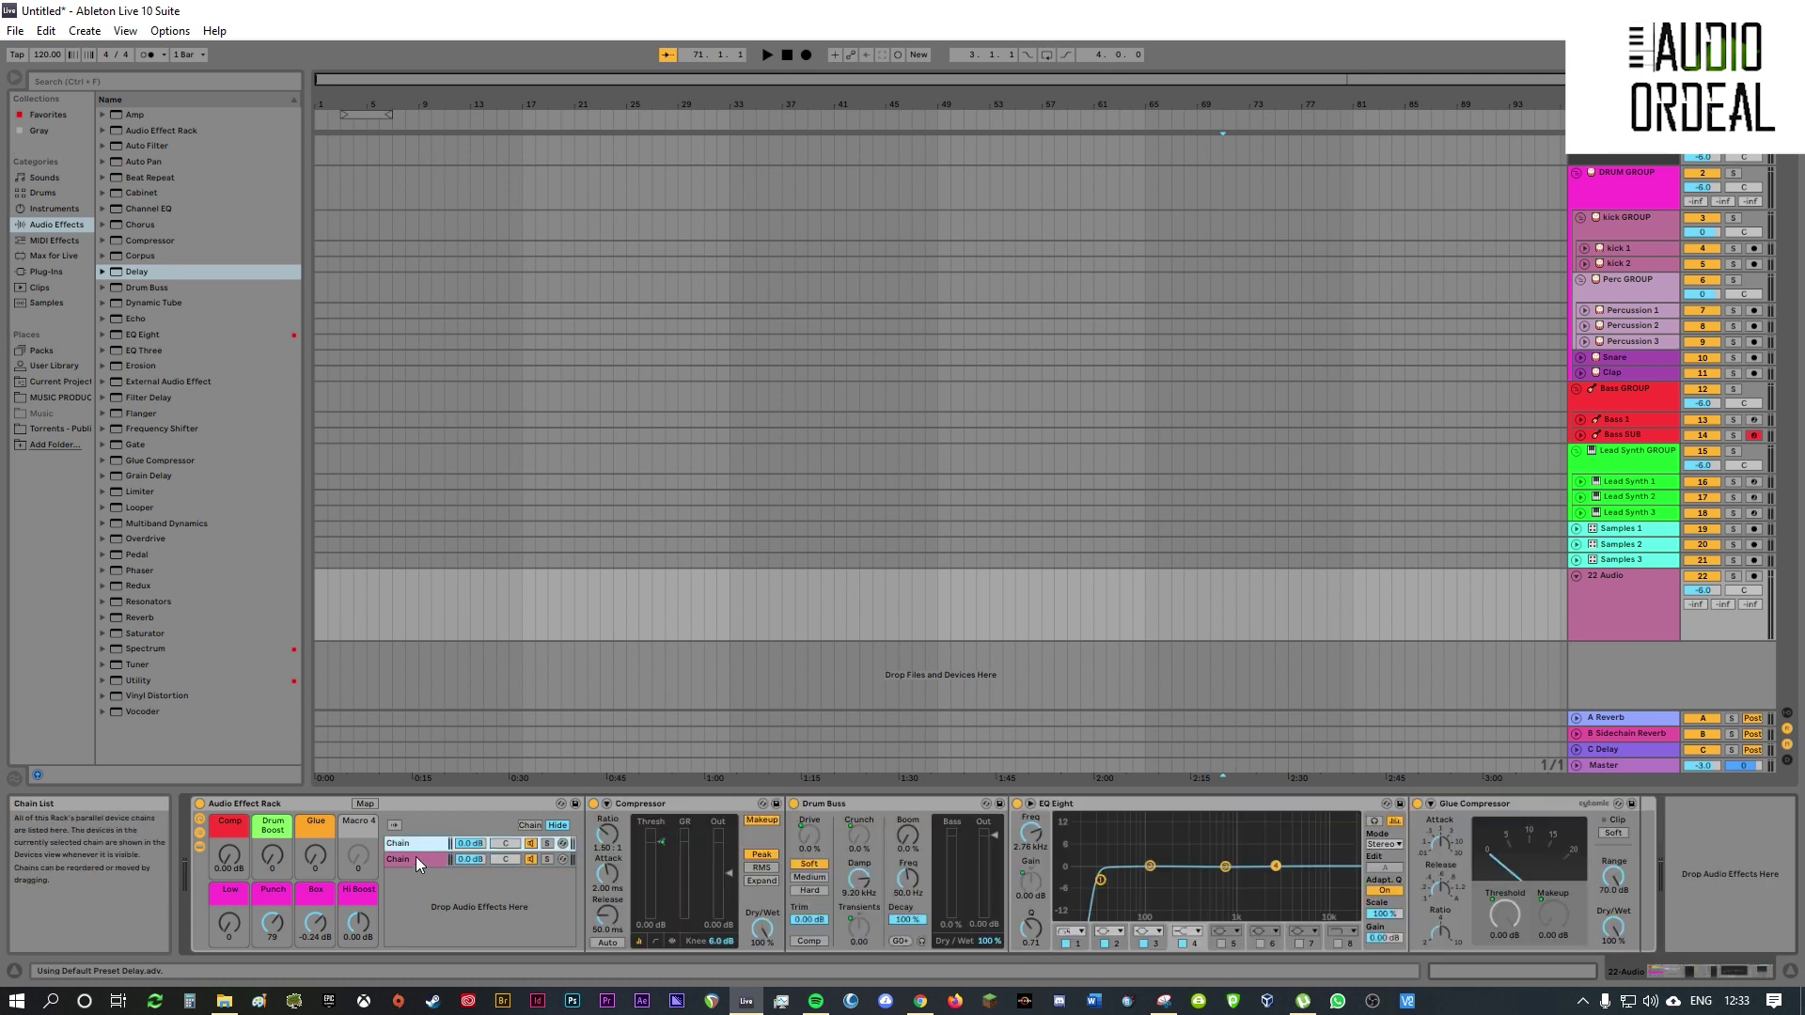
left_click(415, 857)
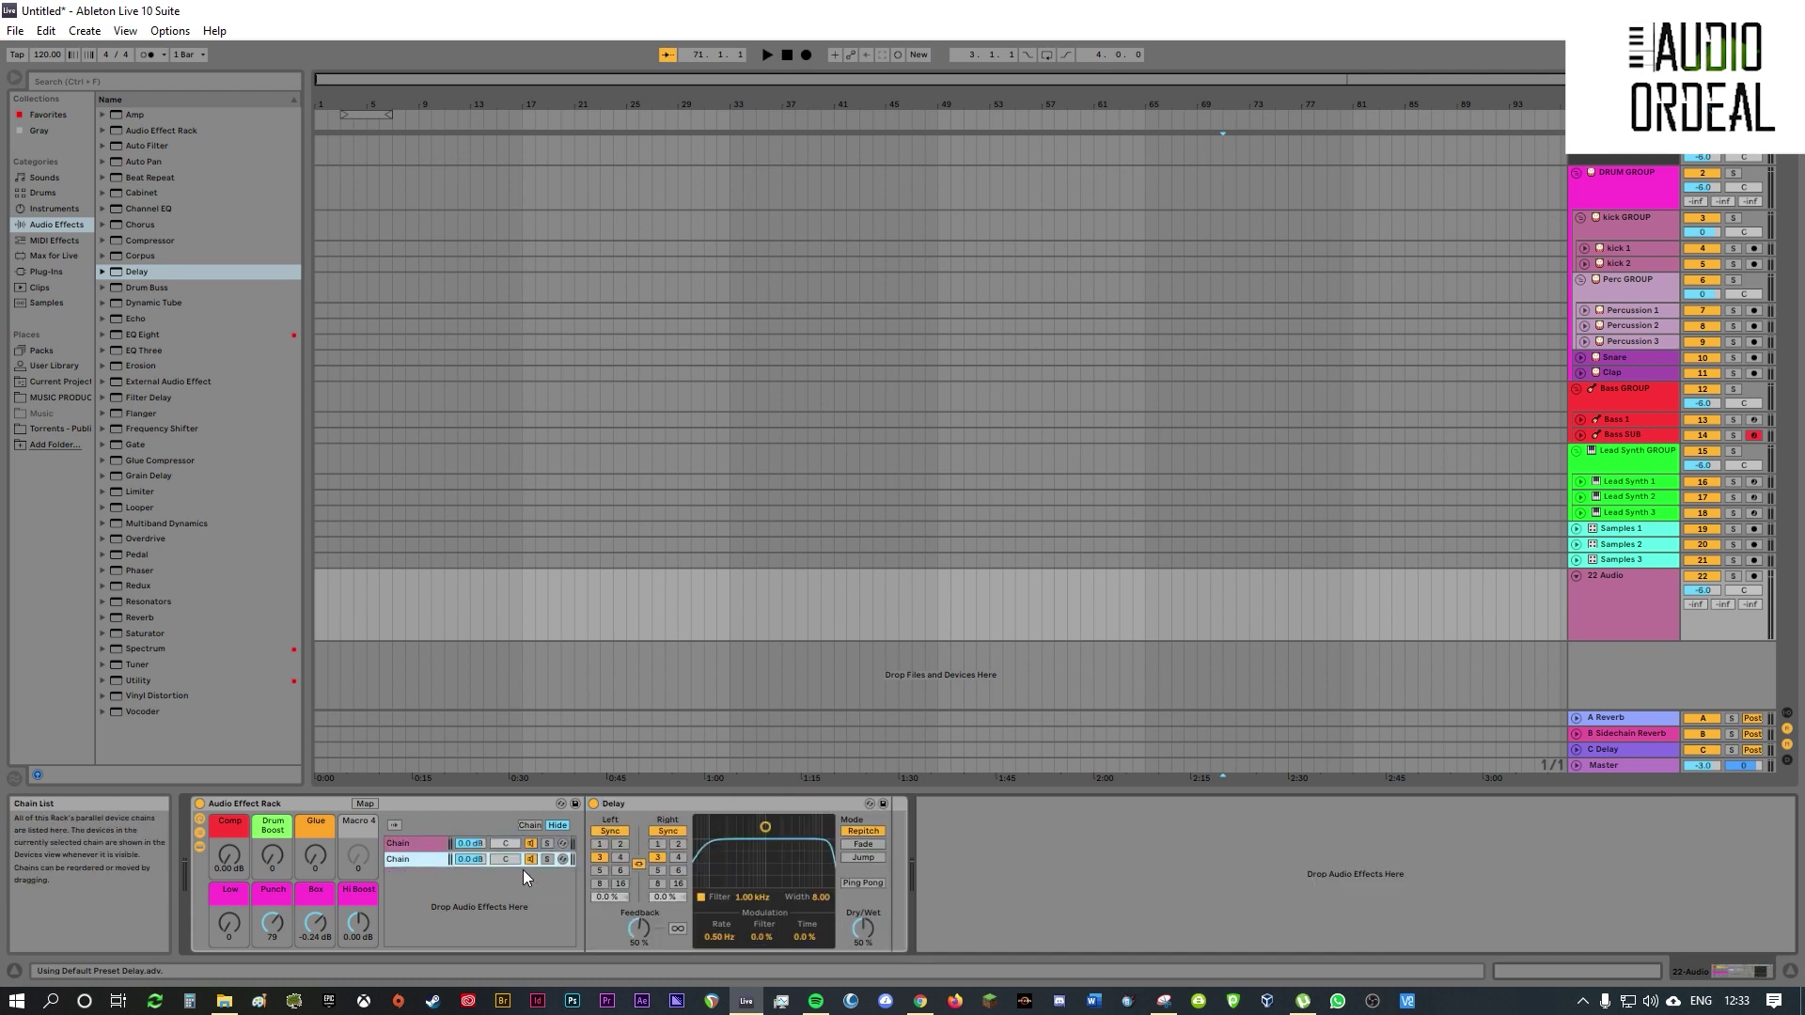
left_click(404, 845)
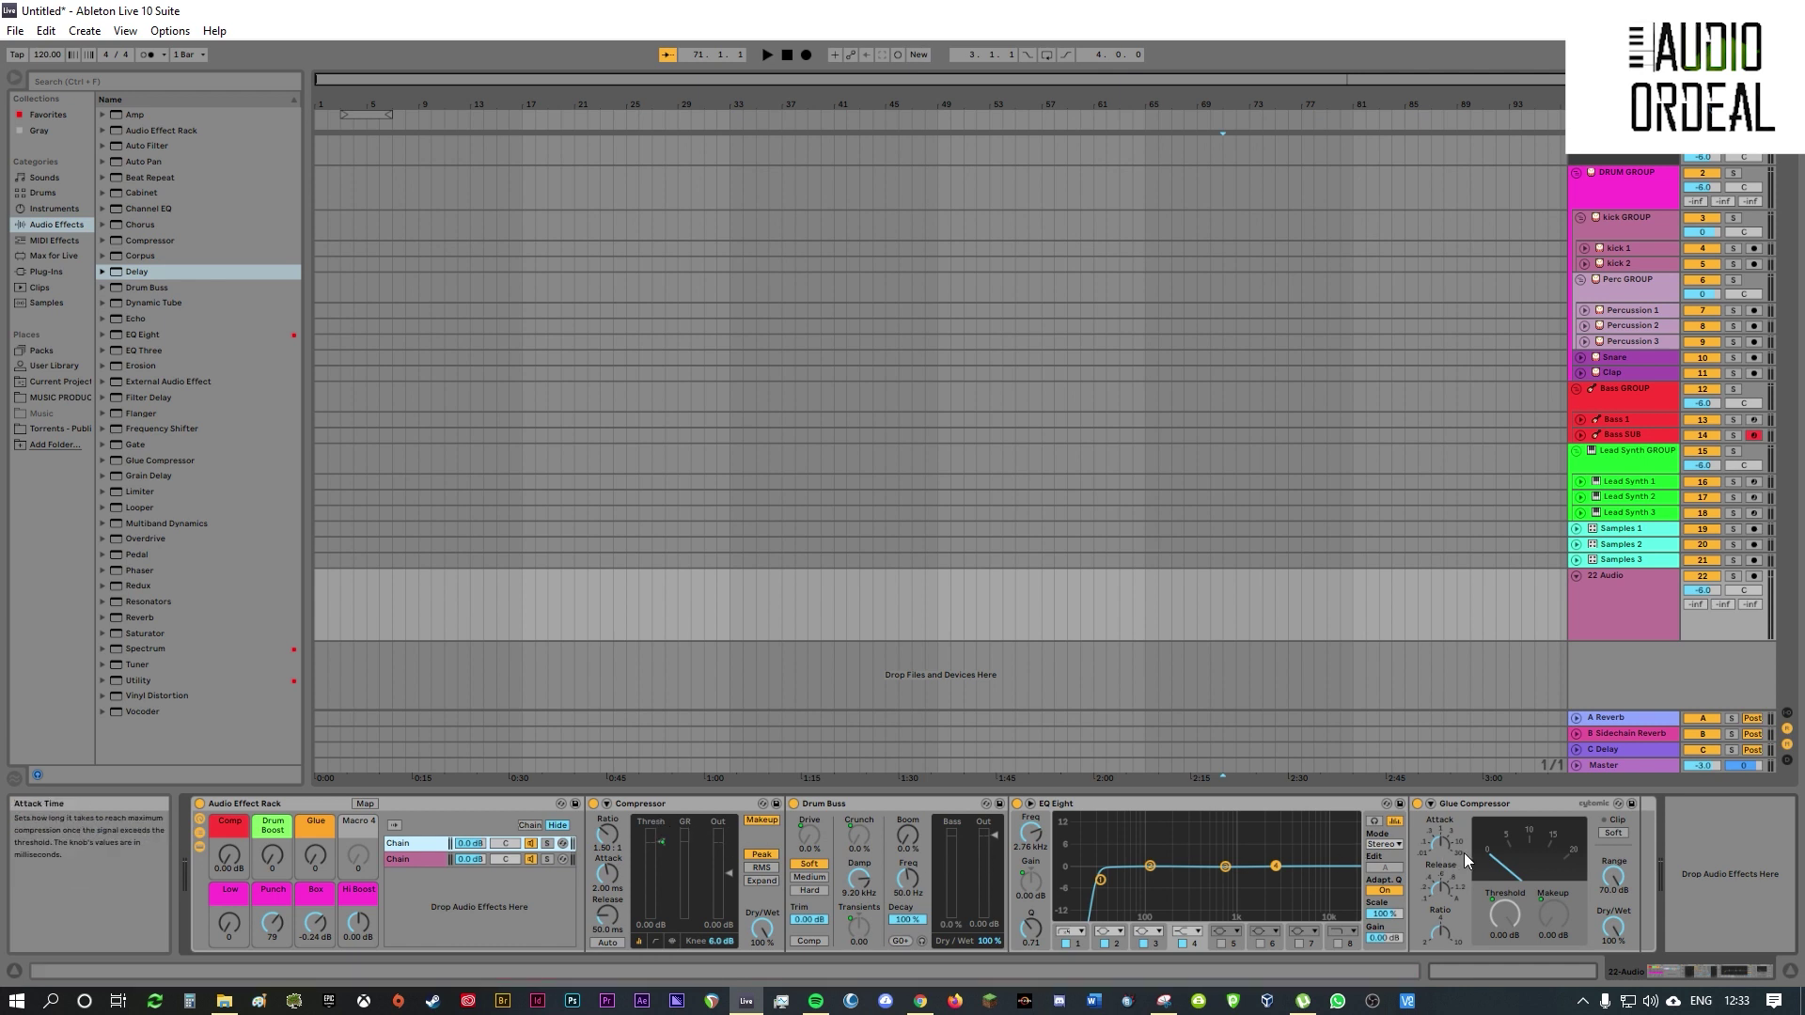
left_click(415, 859)
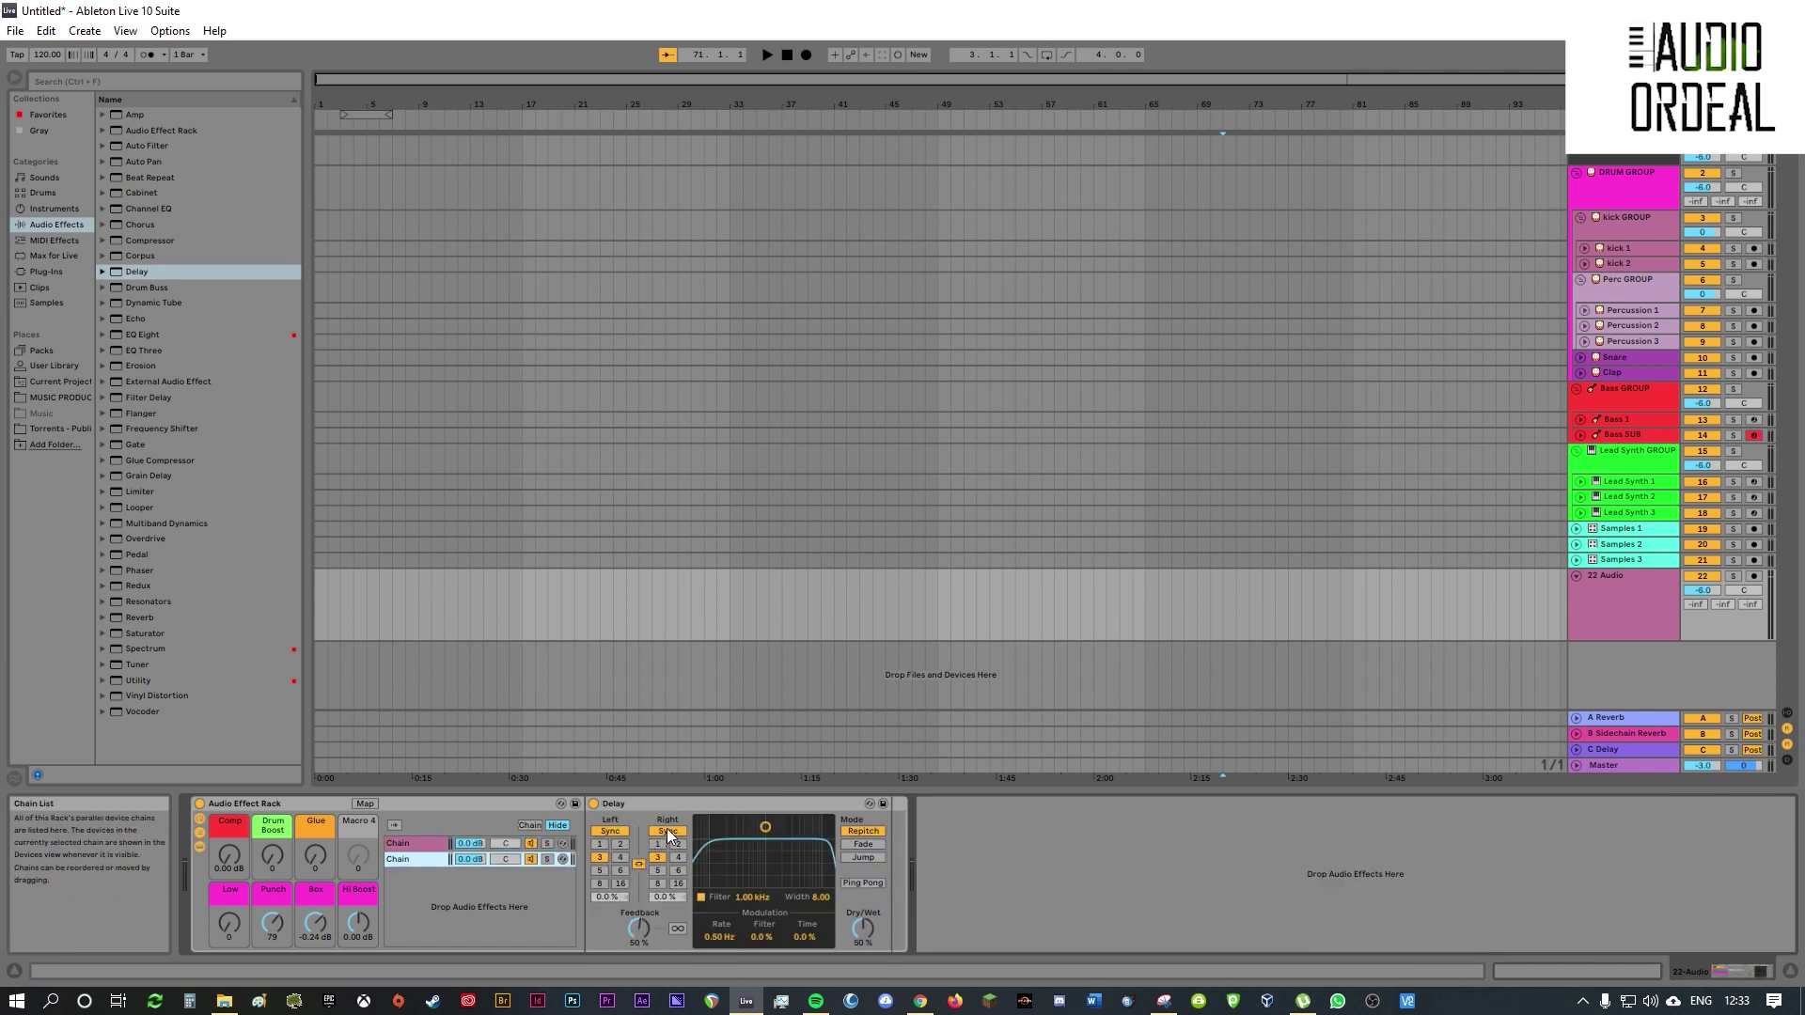
left_click(681, 807)
key("Delete")
- Rename the second chain to Delay and add the Delay audio effect to it
left_click(425, 859)
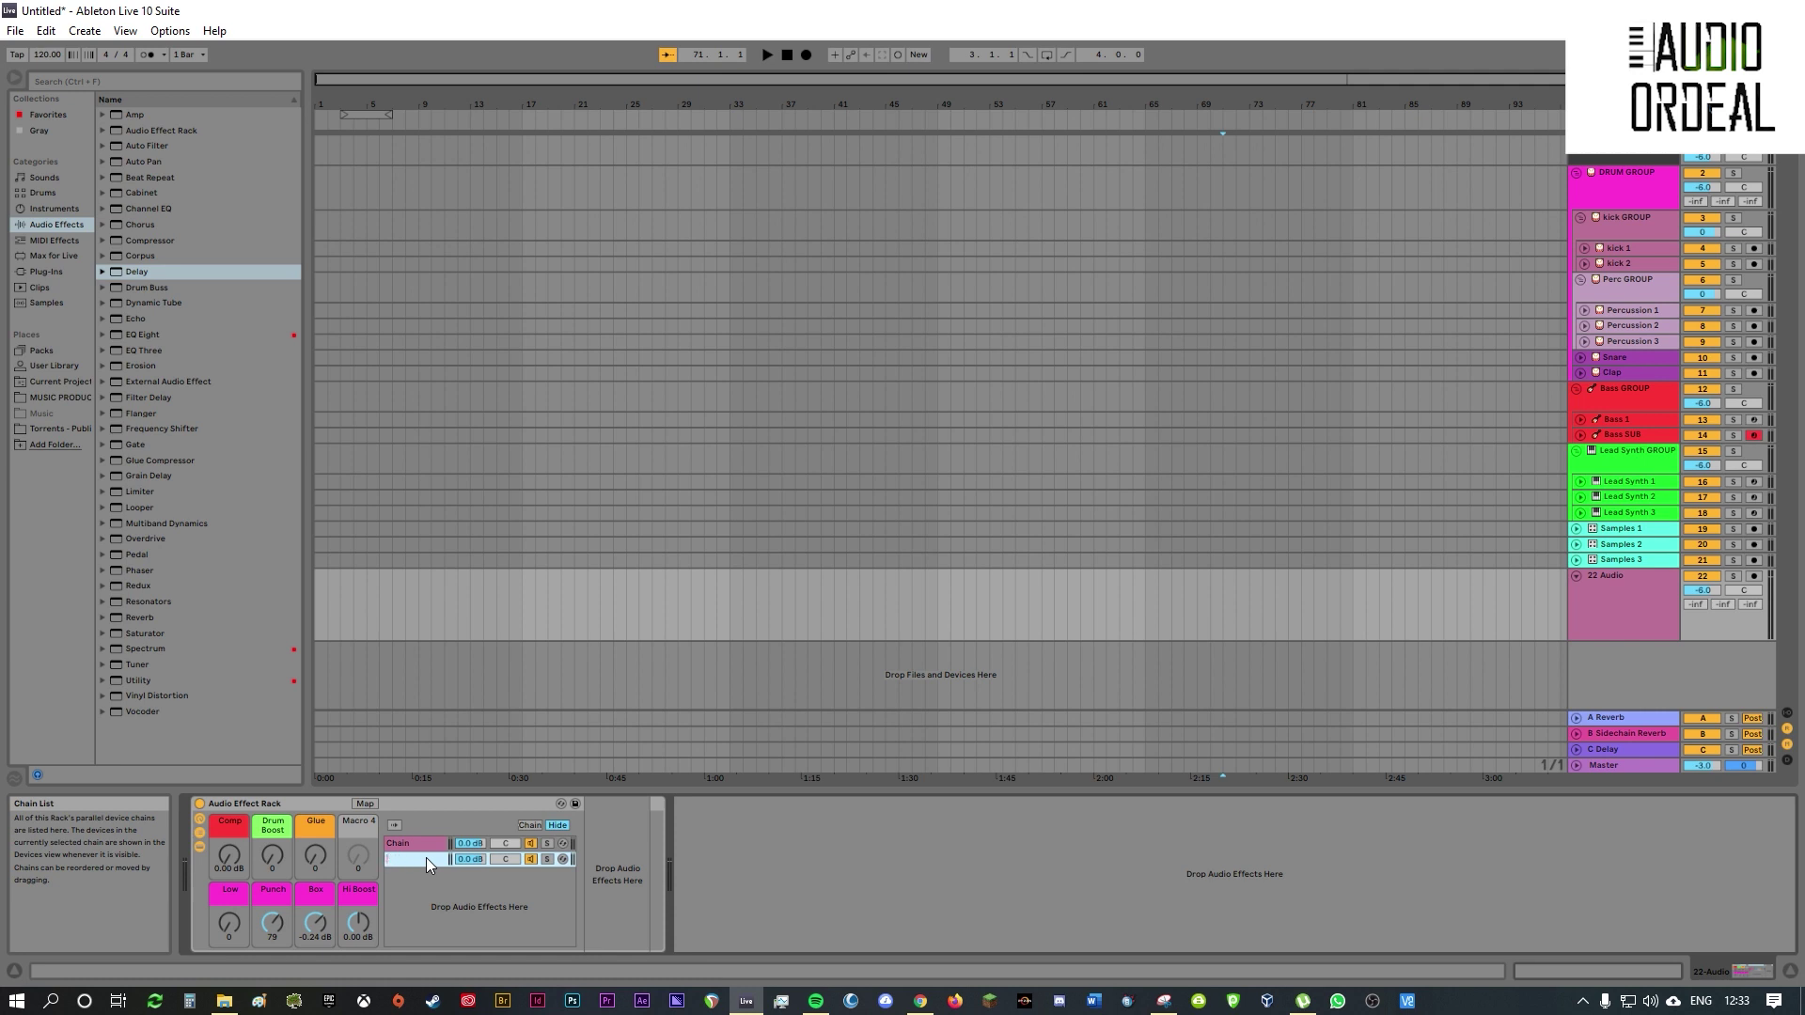
type("Delay")
key("Return")
left_click(127, 270)
left_click_drag(127, 273, 602, 822)
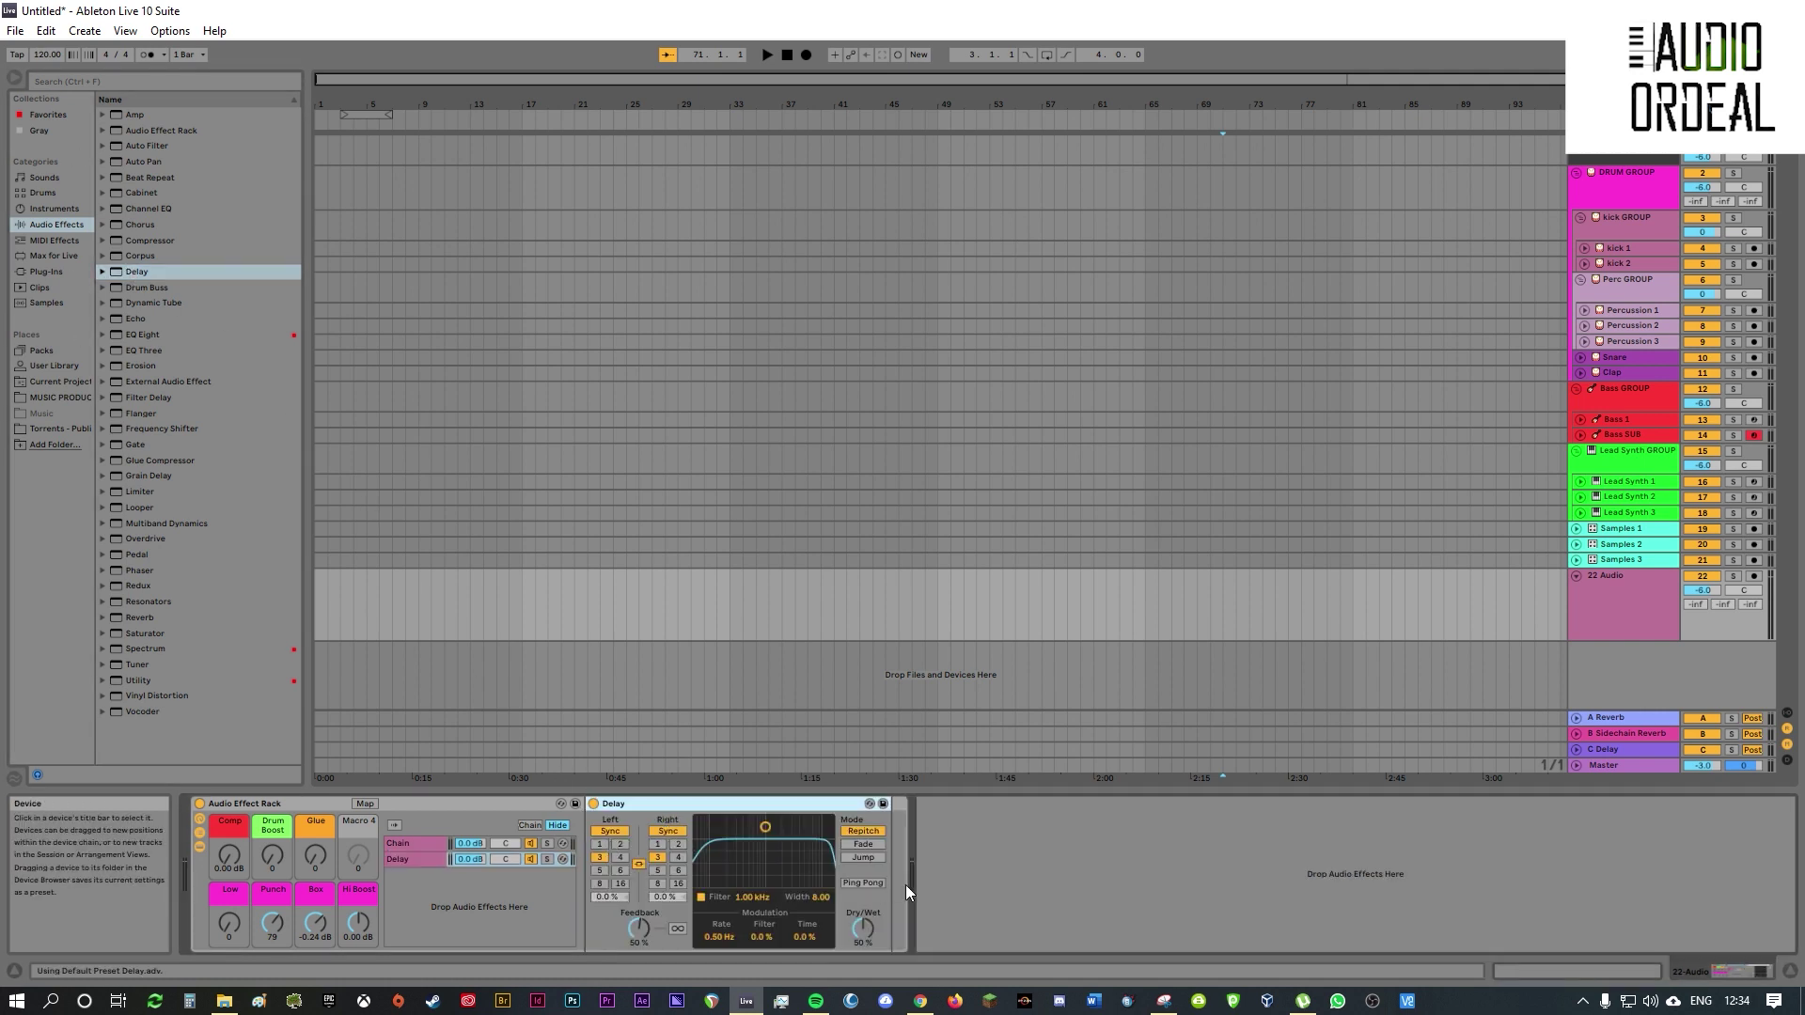
- Enable Ping Pong on the Delay and set its Dry/Wet to 100 %
left_click(863, 883)
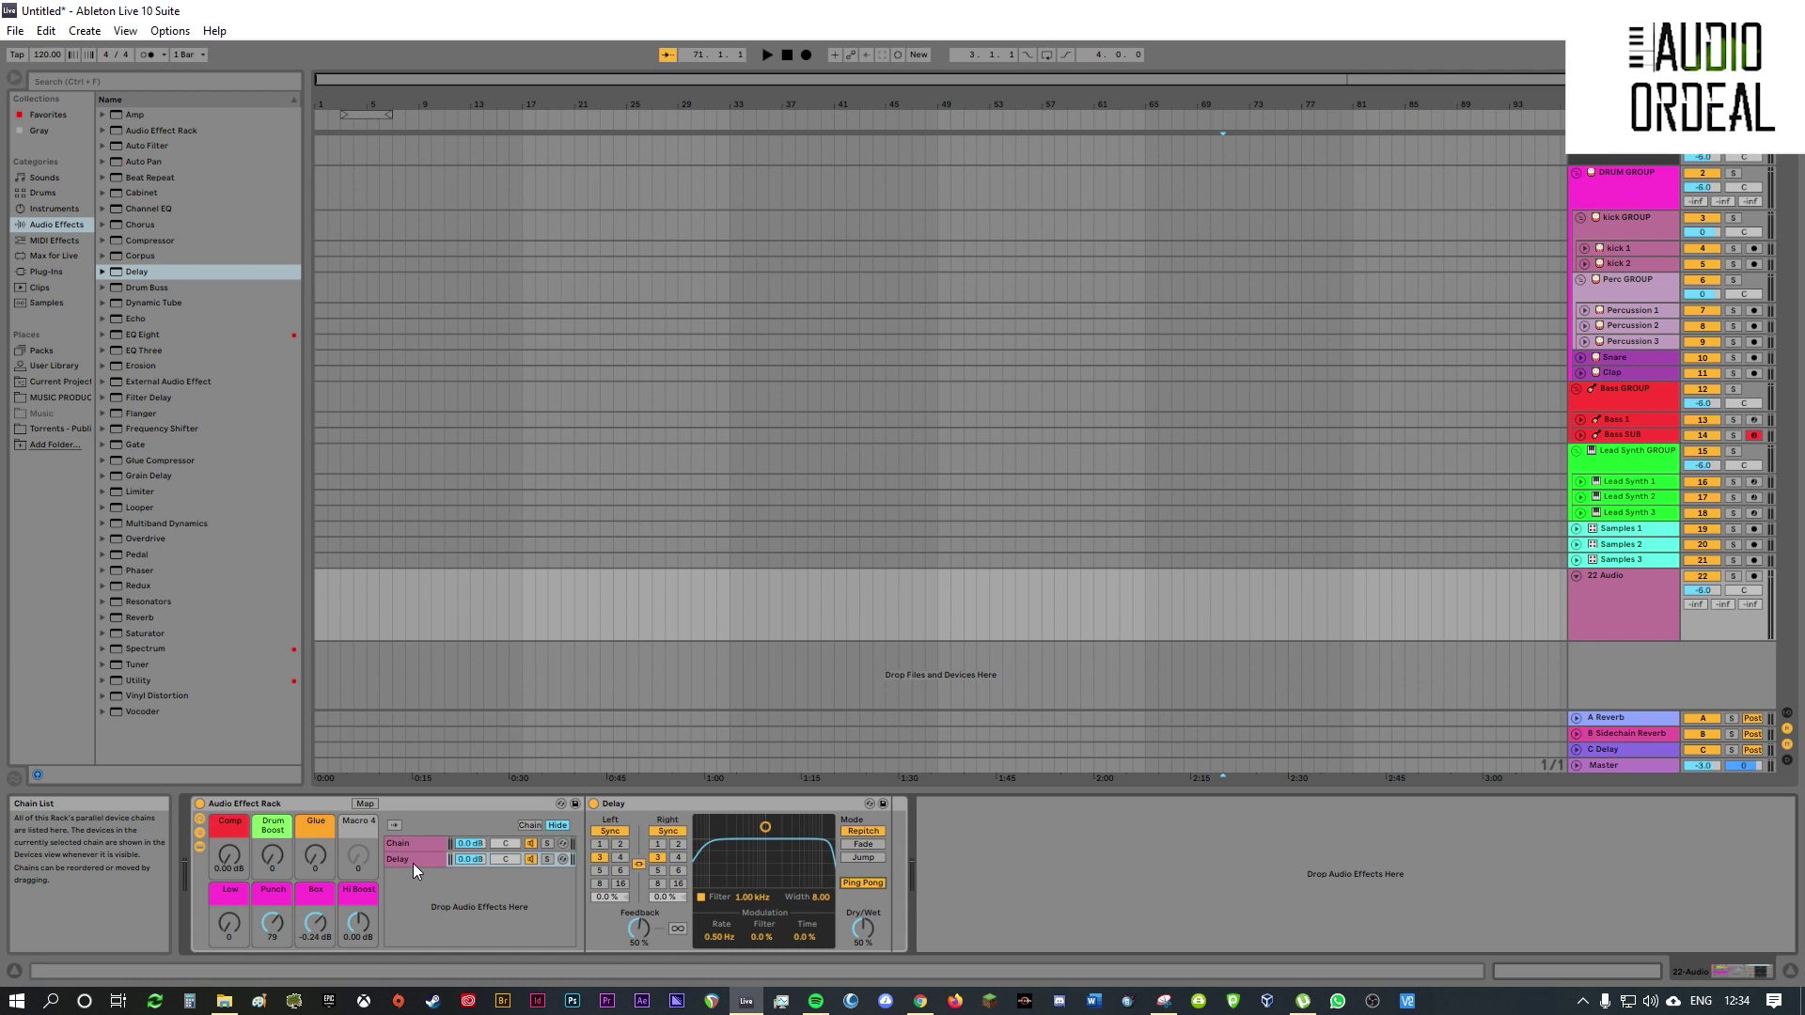
left_click_drag(865, 932, 865, 894)
left_click(403, 842)
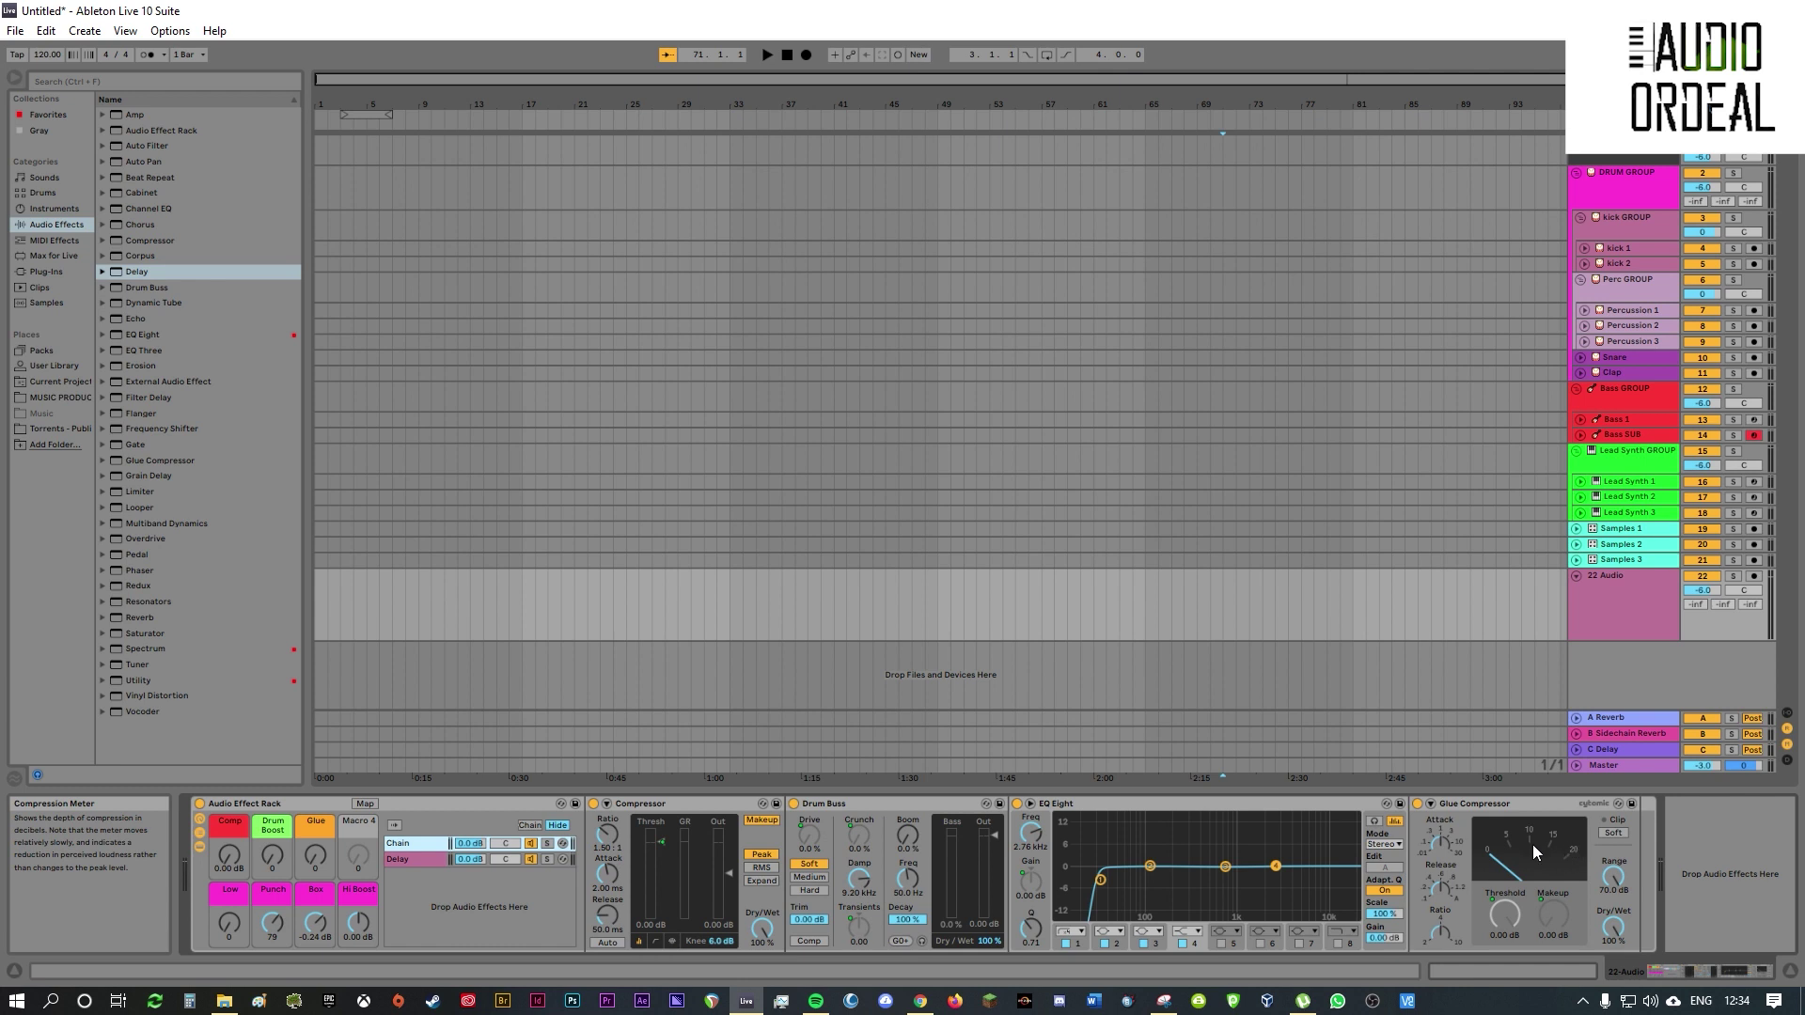
left_click(435, 858)
left_click(860, 929)
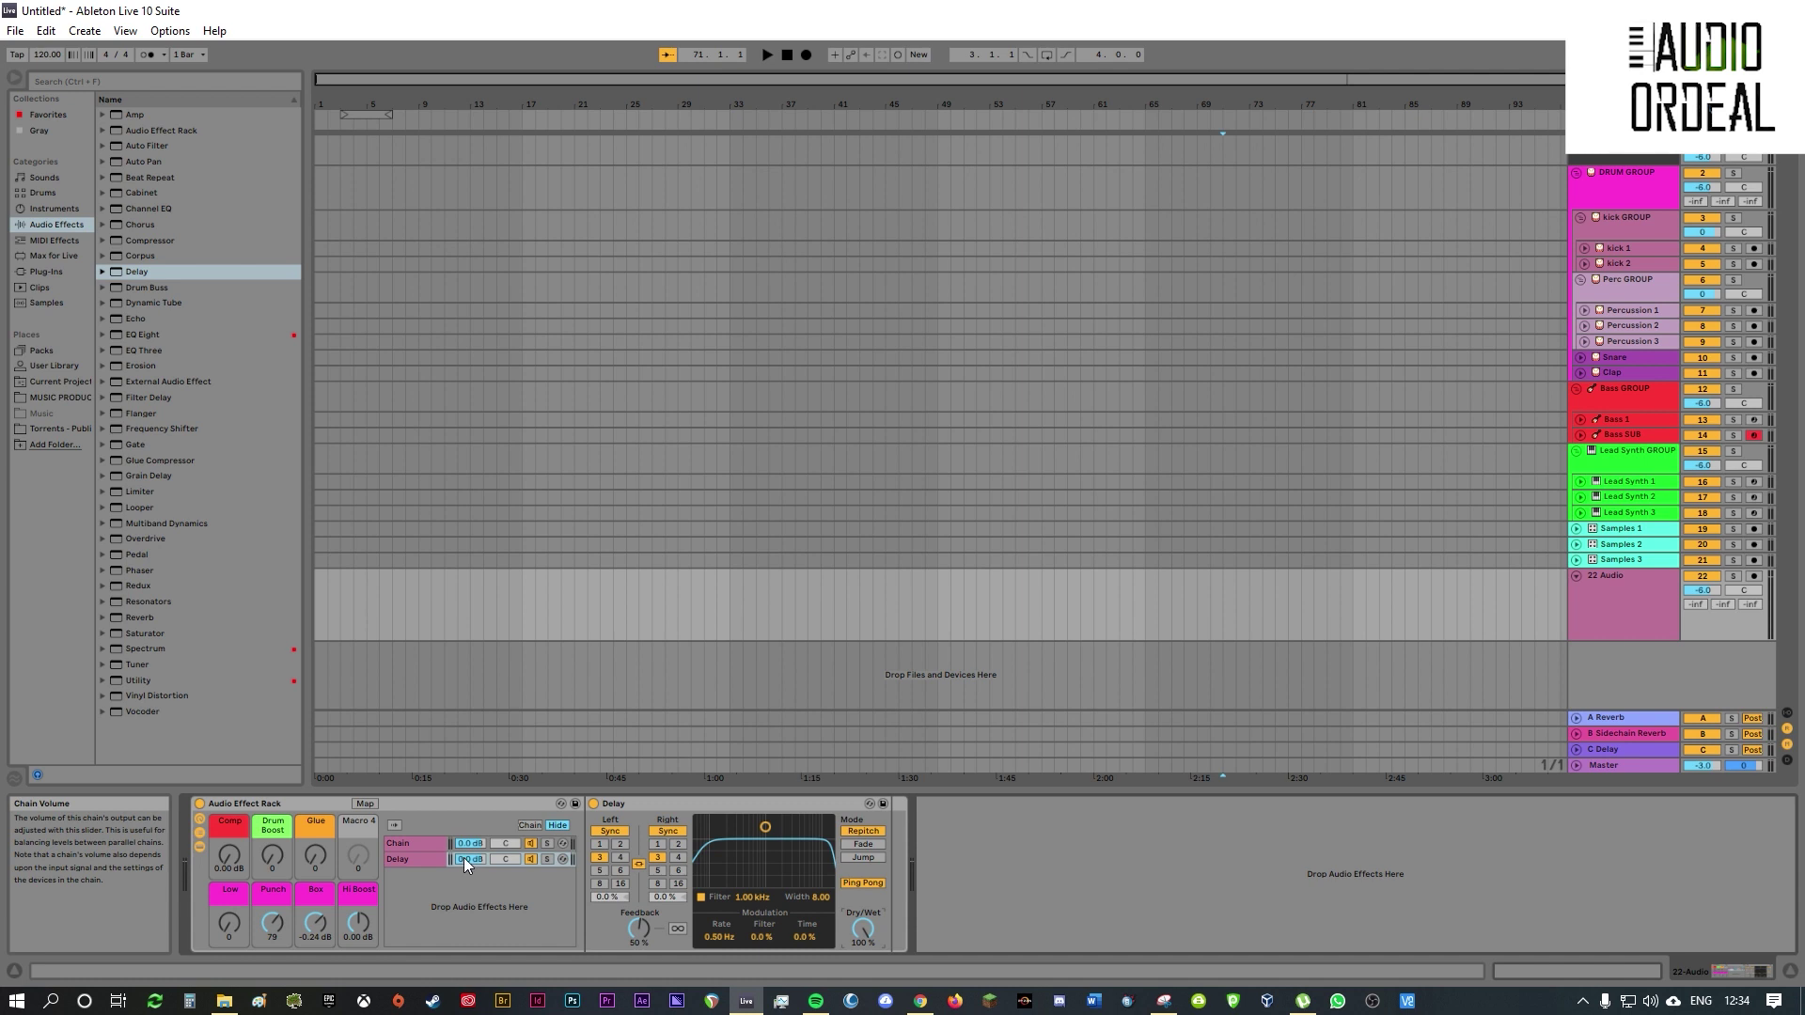
- Lower the Delay chain's volume to -inf dB, and try Dry/Wet at 0 % before returning it to 100 %
left_click_drag(466, 858, 466, 949)
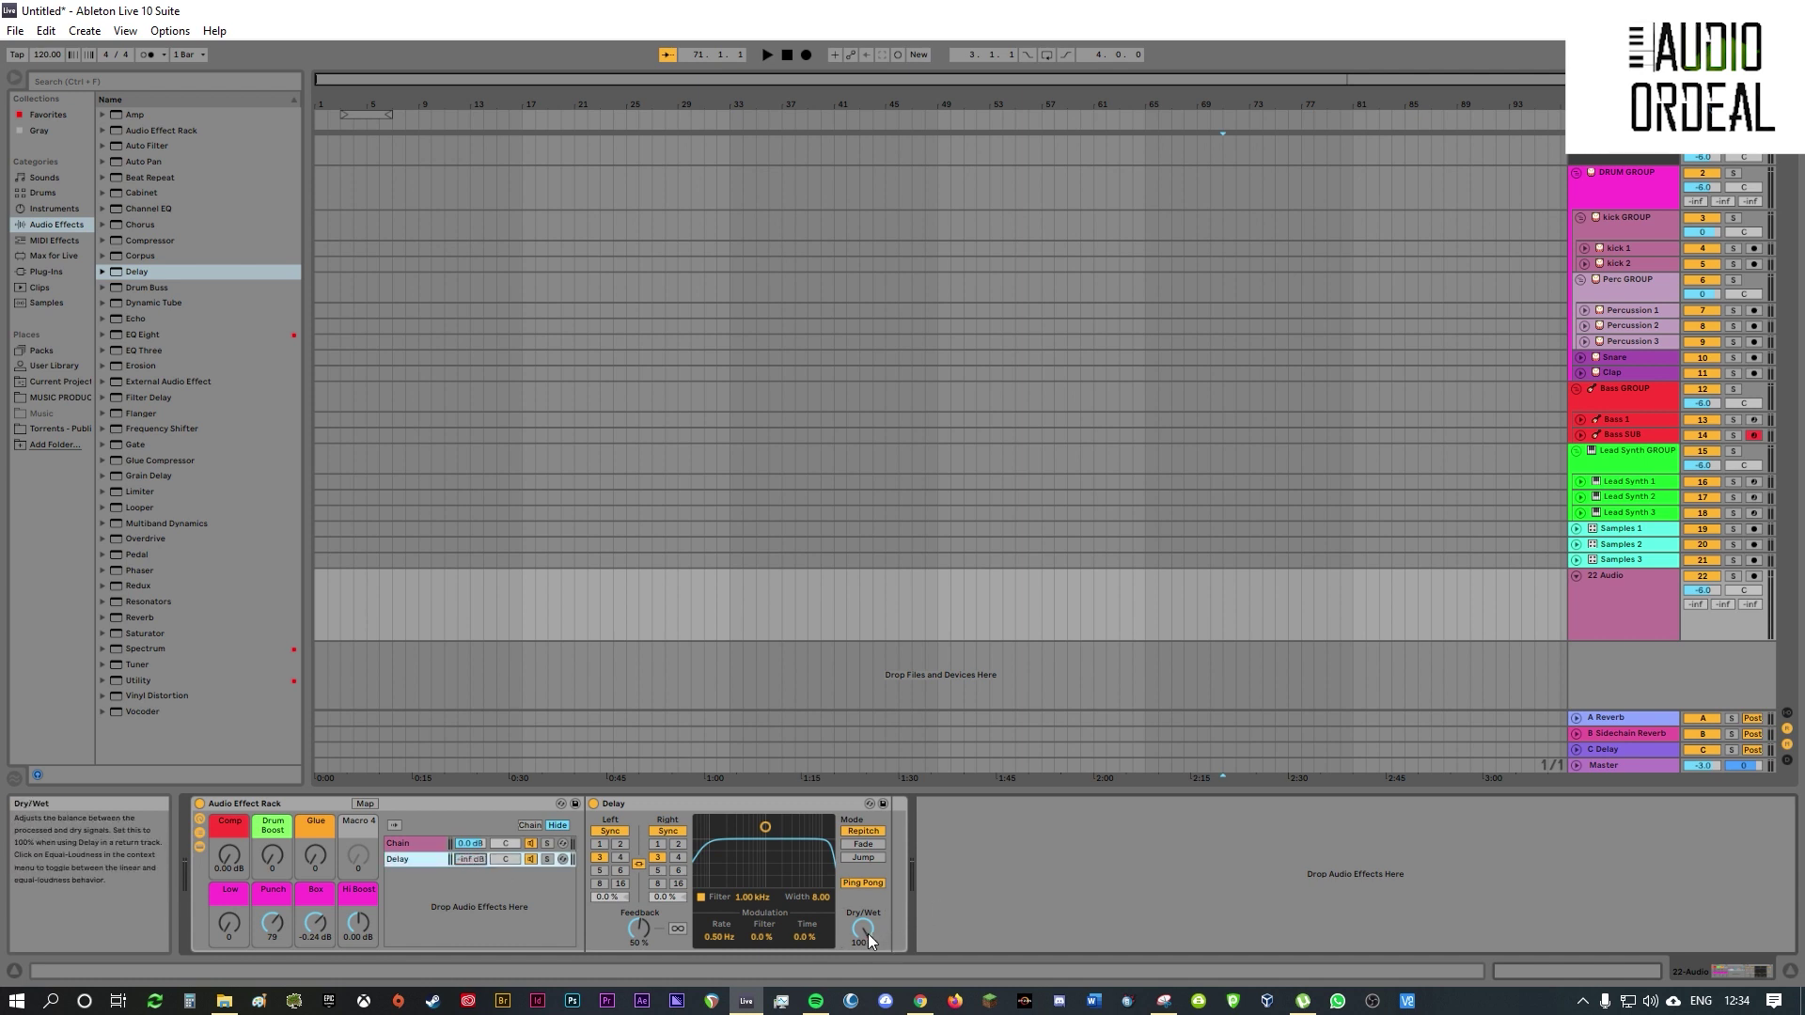
left_click_drag(867, 932, 867, 1011)
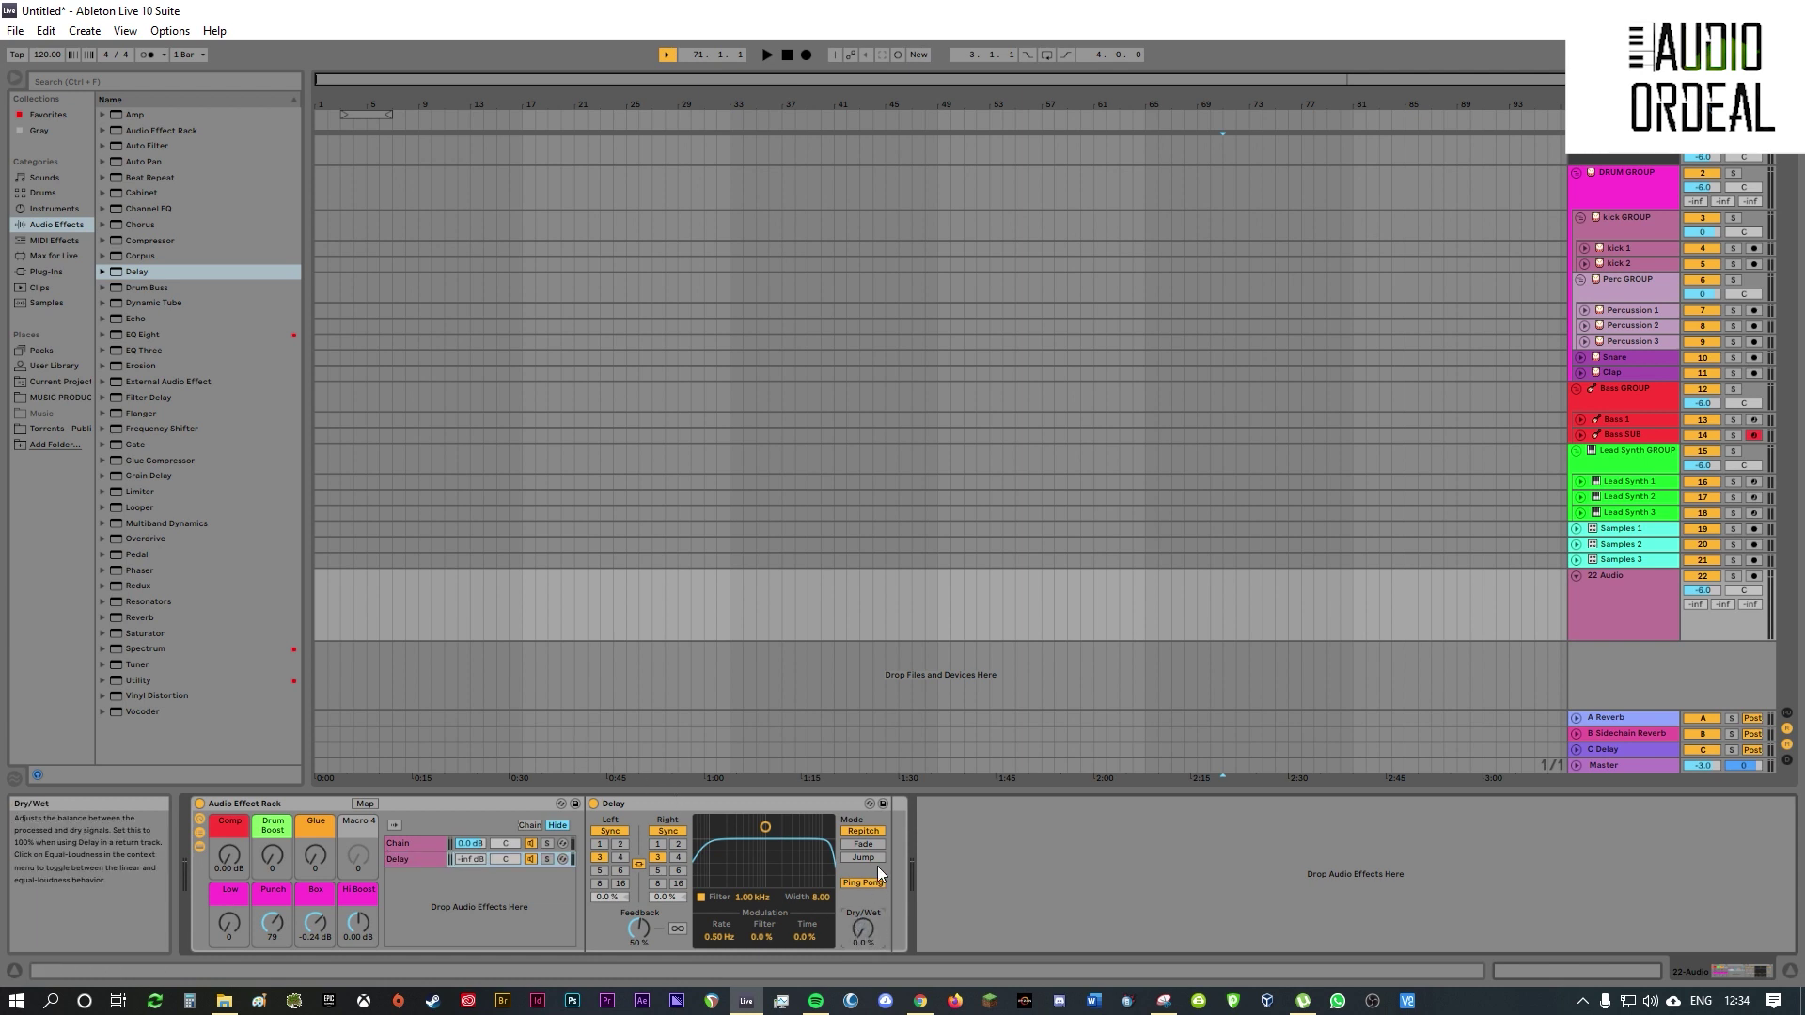
left_click_drag(863, 930, 863, 828)
left_click_drag(470, 860, 470, 856)
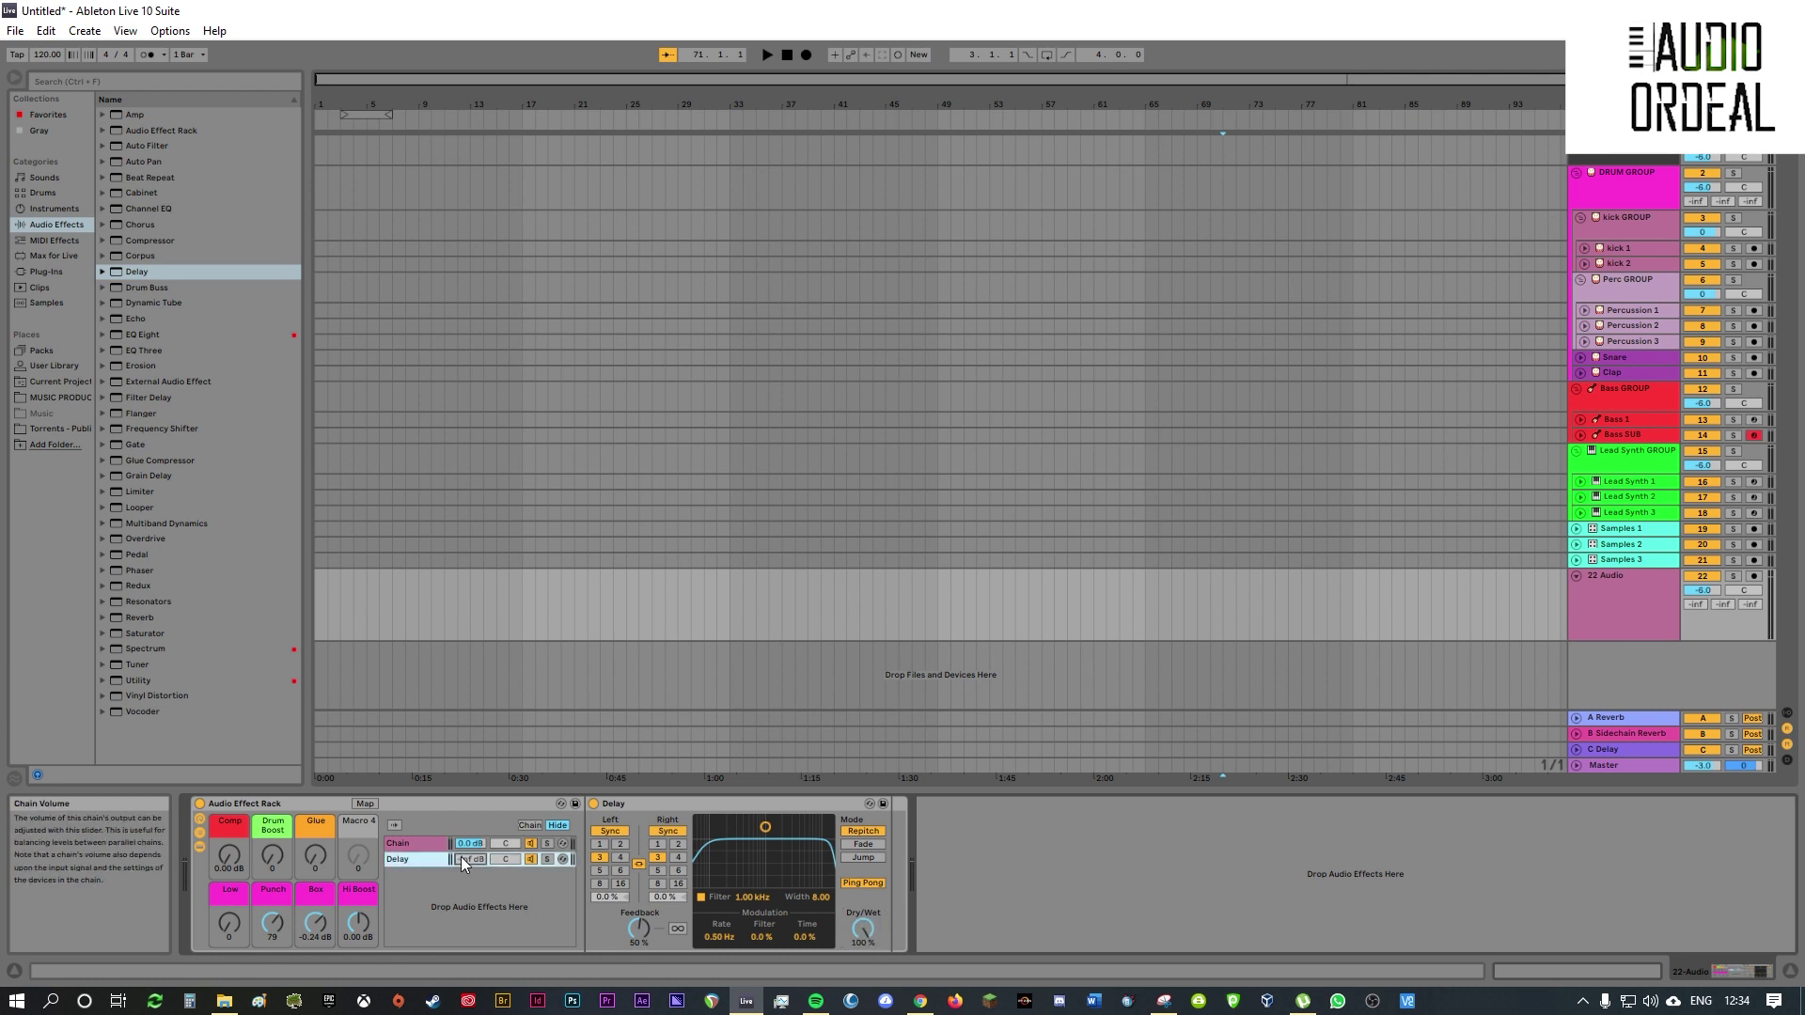
- Map the Delay chain's volume to Macro 4 and rename the macro delay
left_click(365, 804)
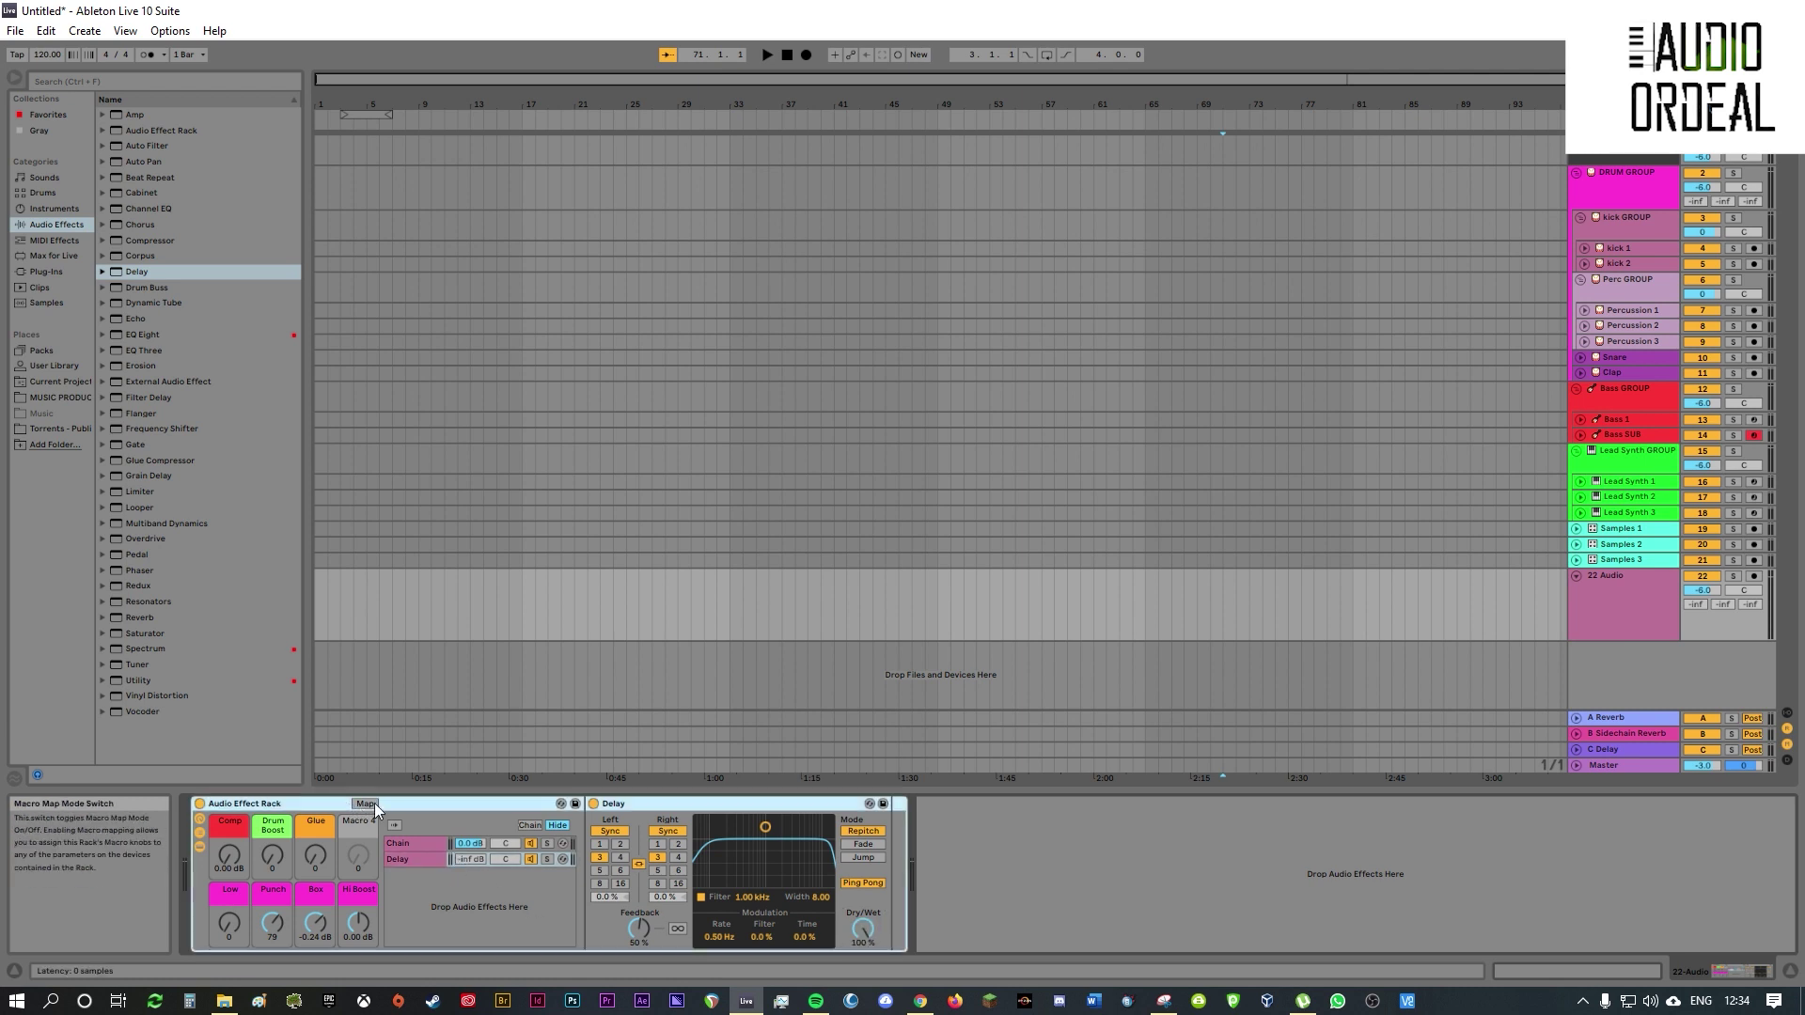
left_click(471, 860)
left_click(357, 870)
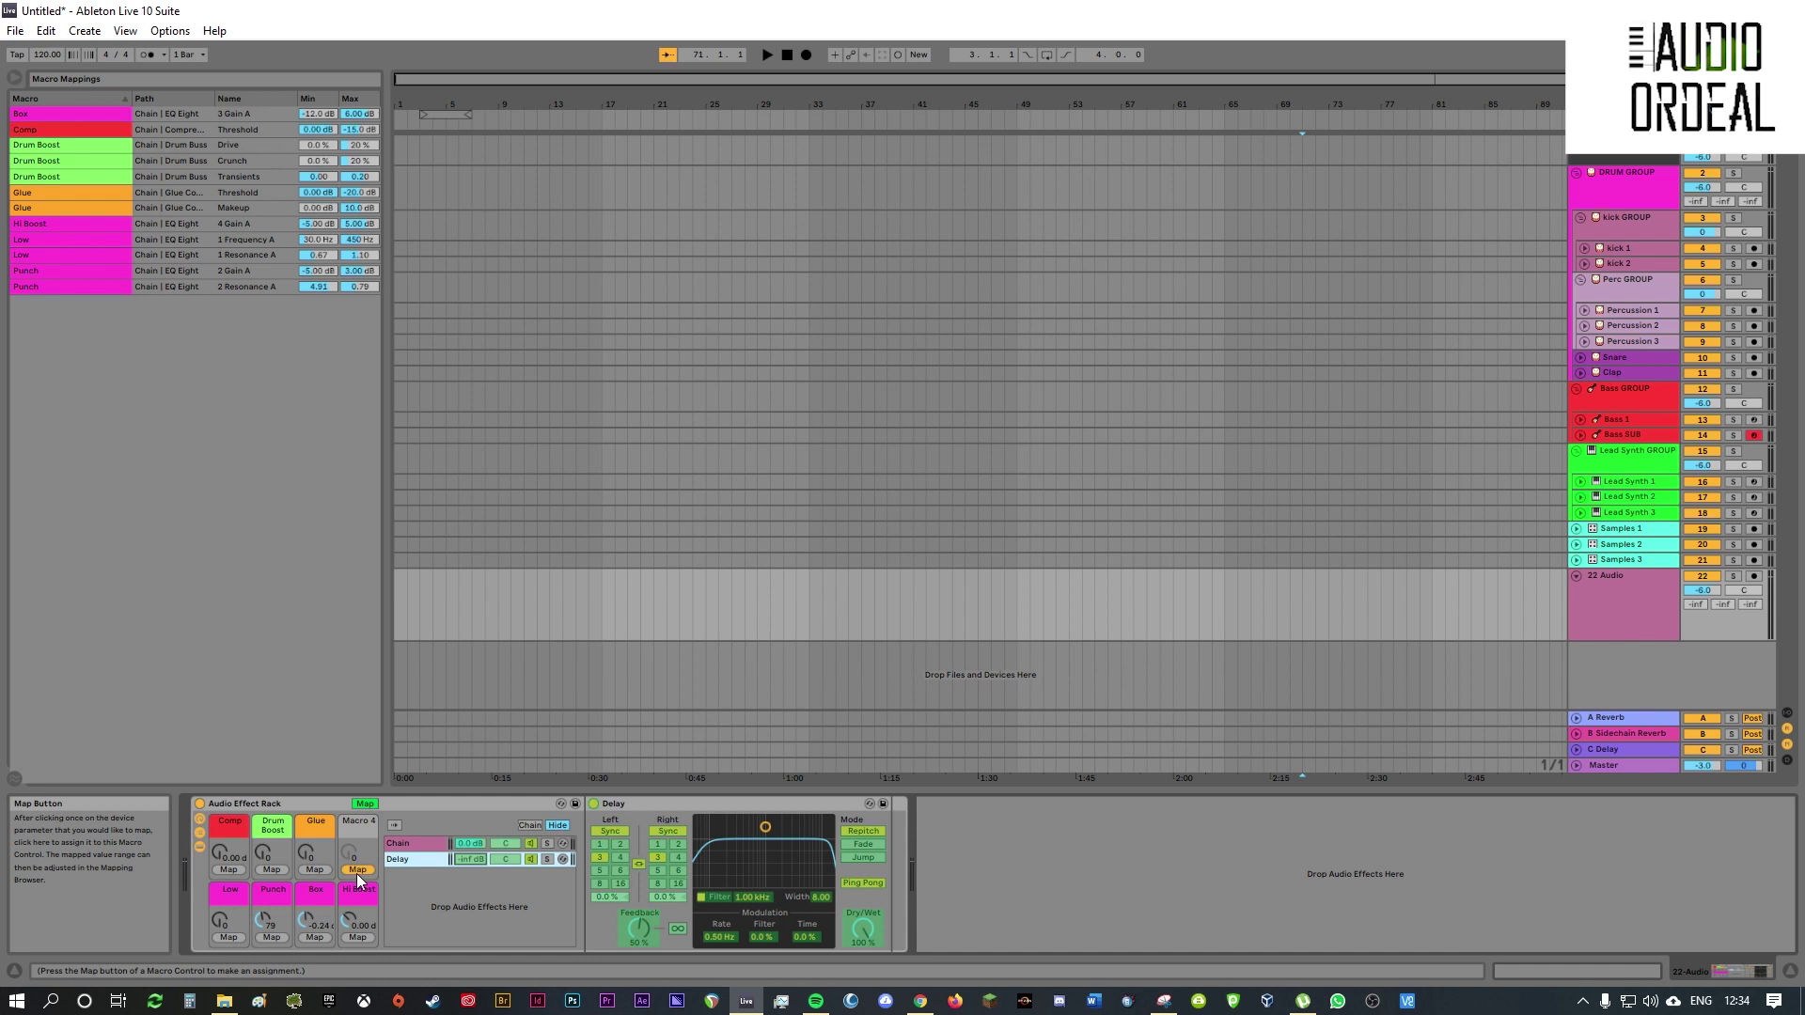
left_click(359, 825)
key("ctrl+r")
type("delay")
key("Return")
- Leave macro mapping and test the delay macro's control of the Delay chain's volume
mouse_move(342, 854)
left_mouse_down()
mouse_move(342, 837)
mouse_move(342, 884)
left_mouse_up()
left_click(373, 799)
left_click(372, 802)
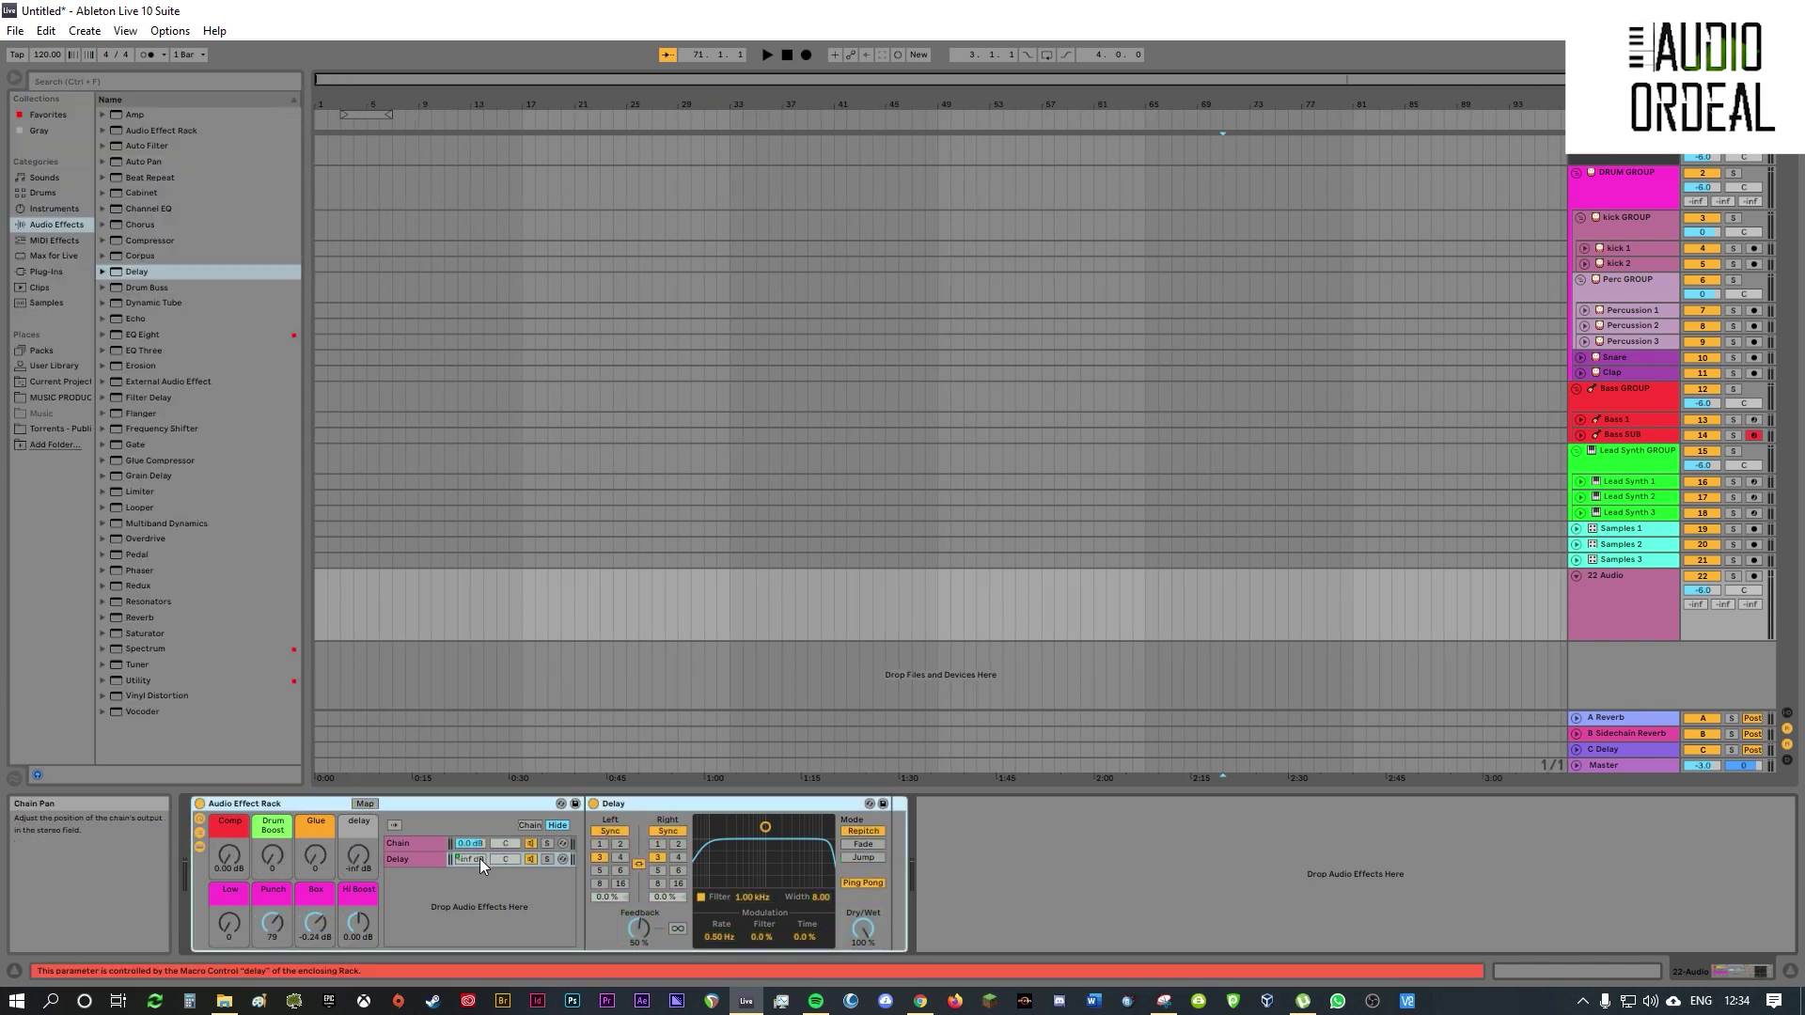
mouse_move(358, 855)
left_mouse_down()
mouse_move(358, 808)
mouse_move(357, 884)
left_mouse_up()
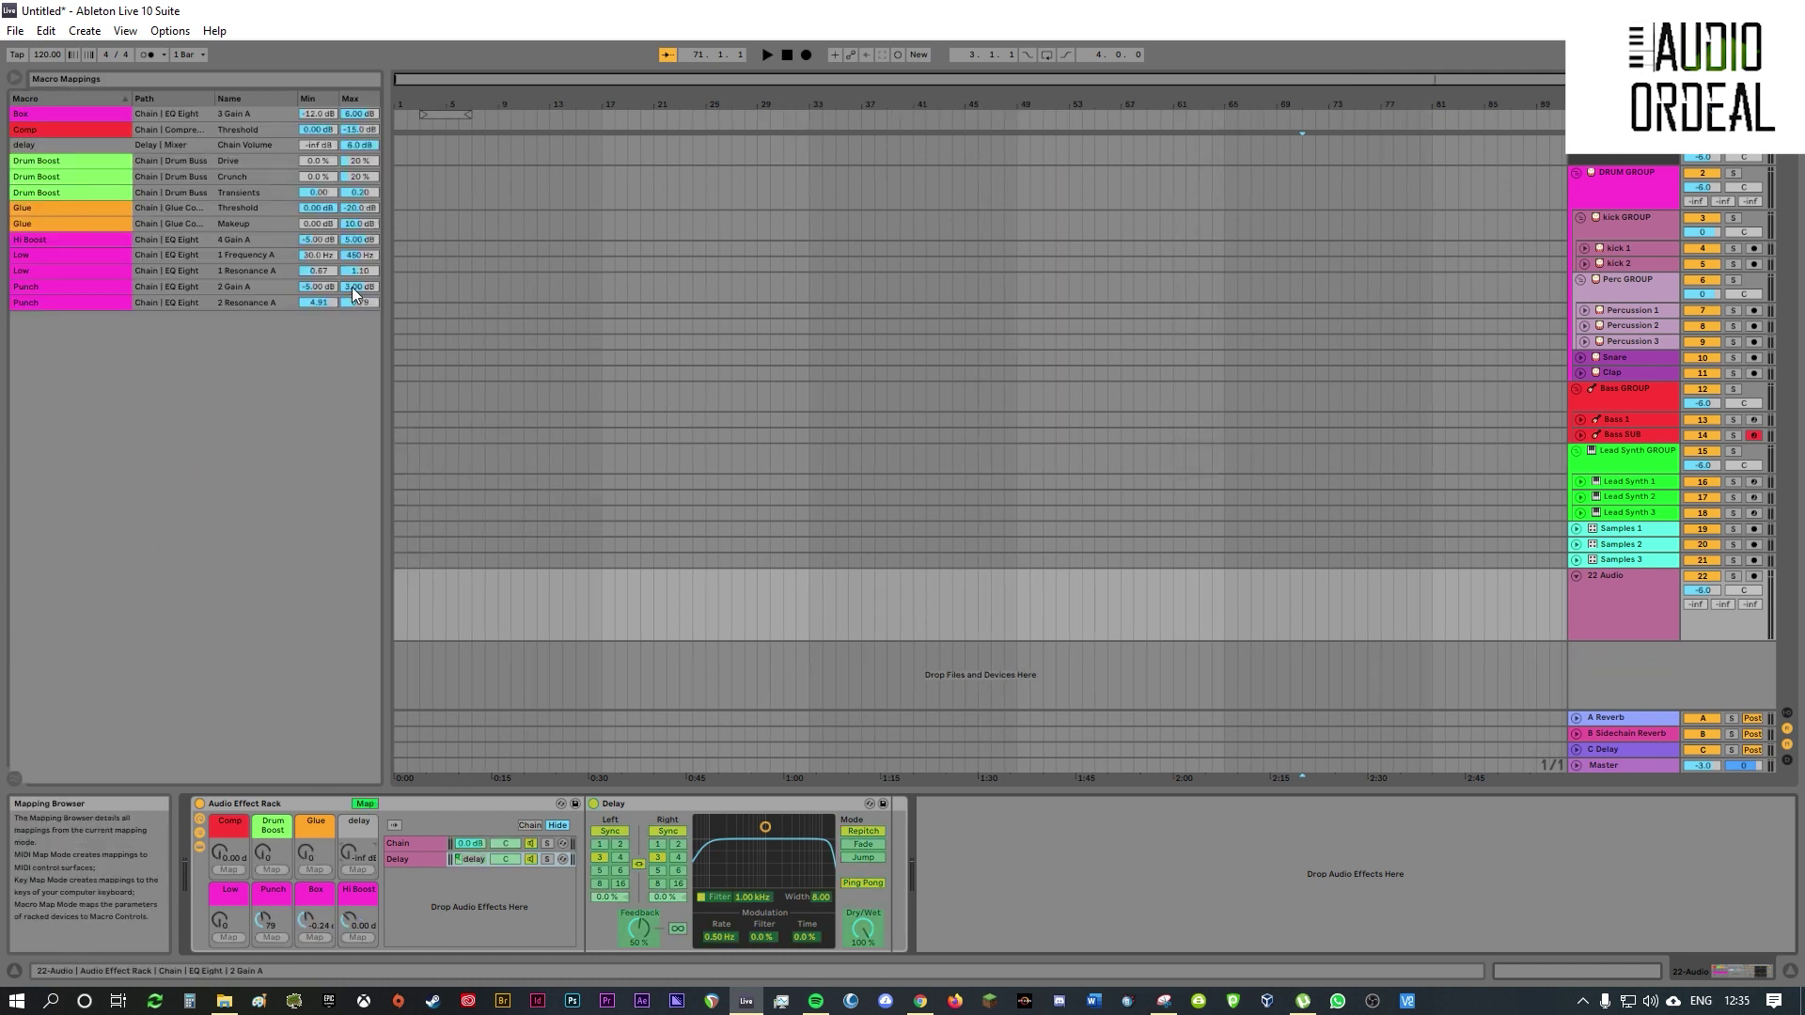
- Set the delay macro's maximum chain volume to 0 dB and colour the macro white
left_click(368, 146)
type("0")
key("Return")
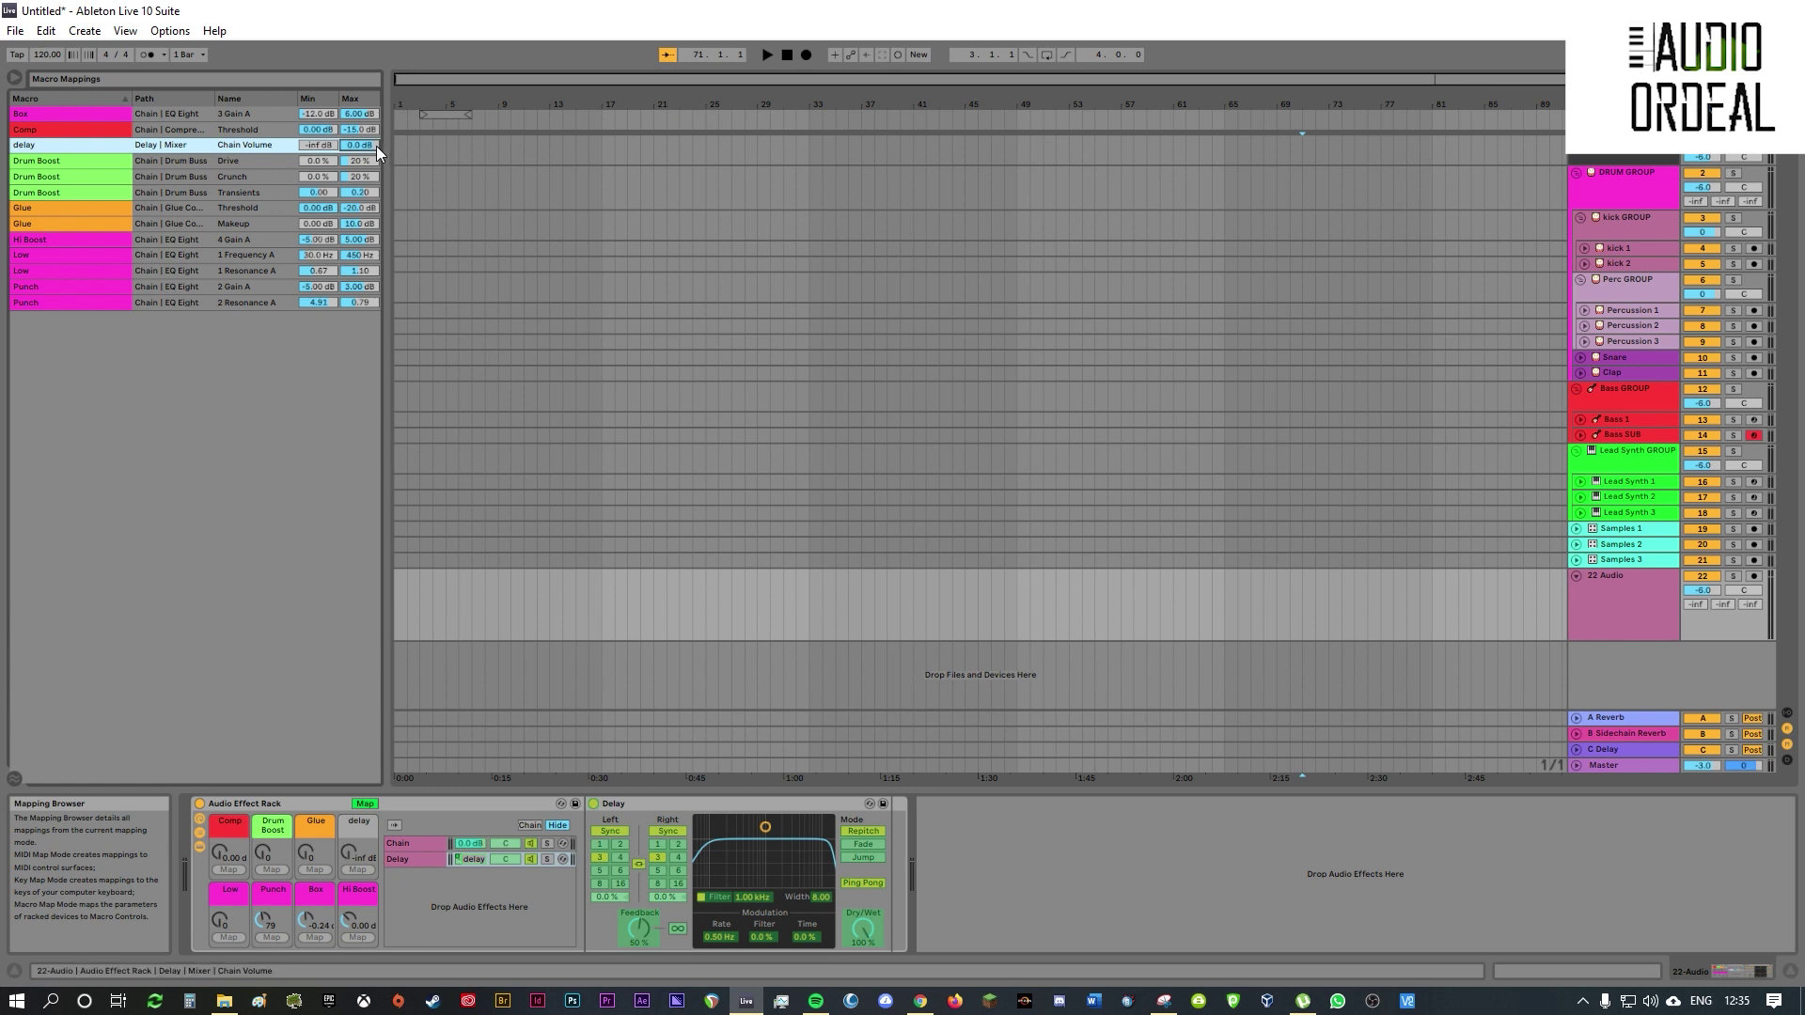
right_click(351, 820)
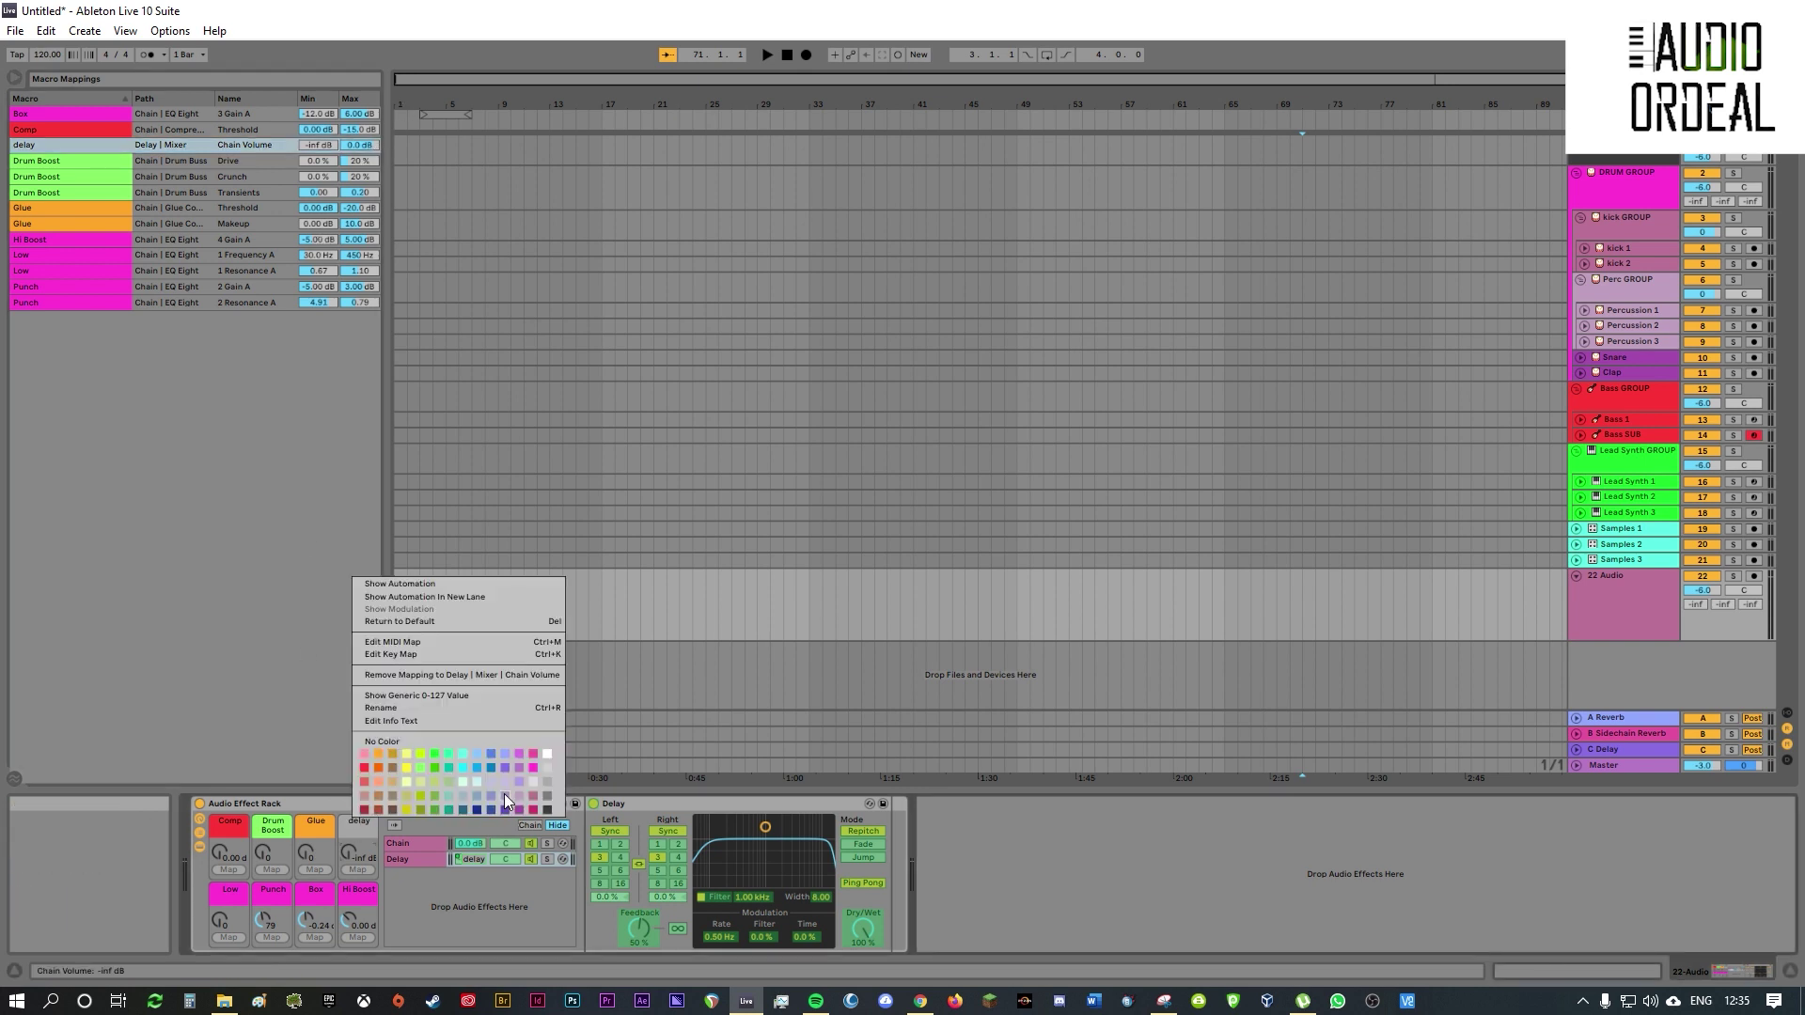
left_click(550, 754)
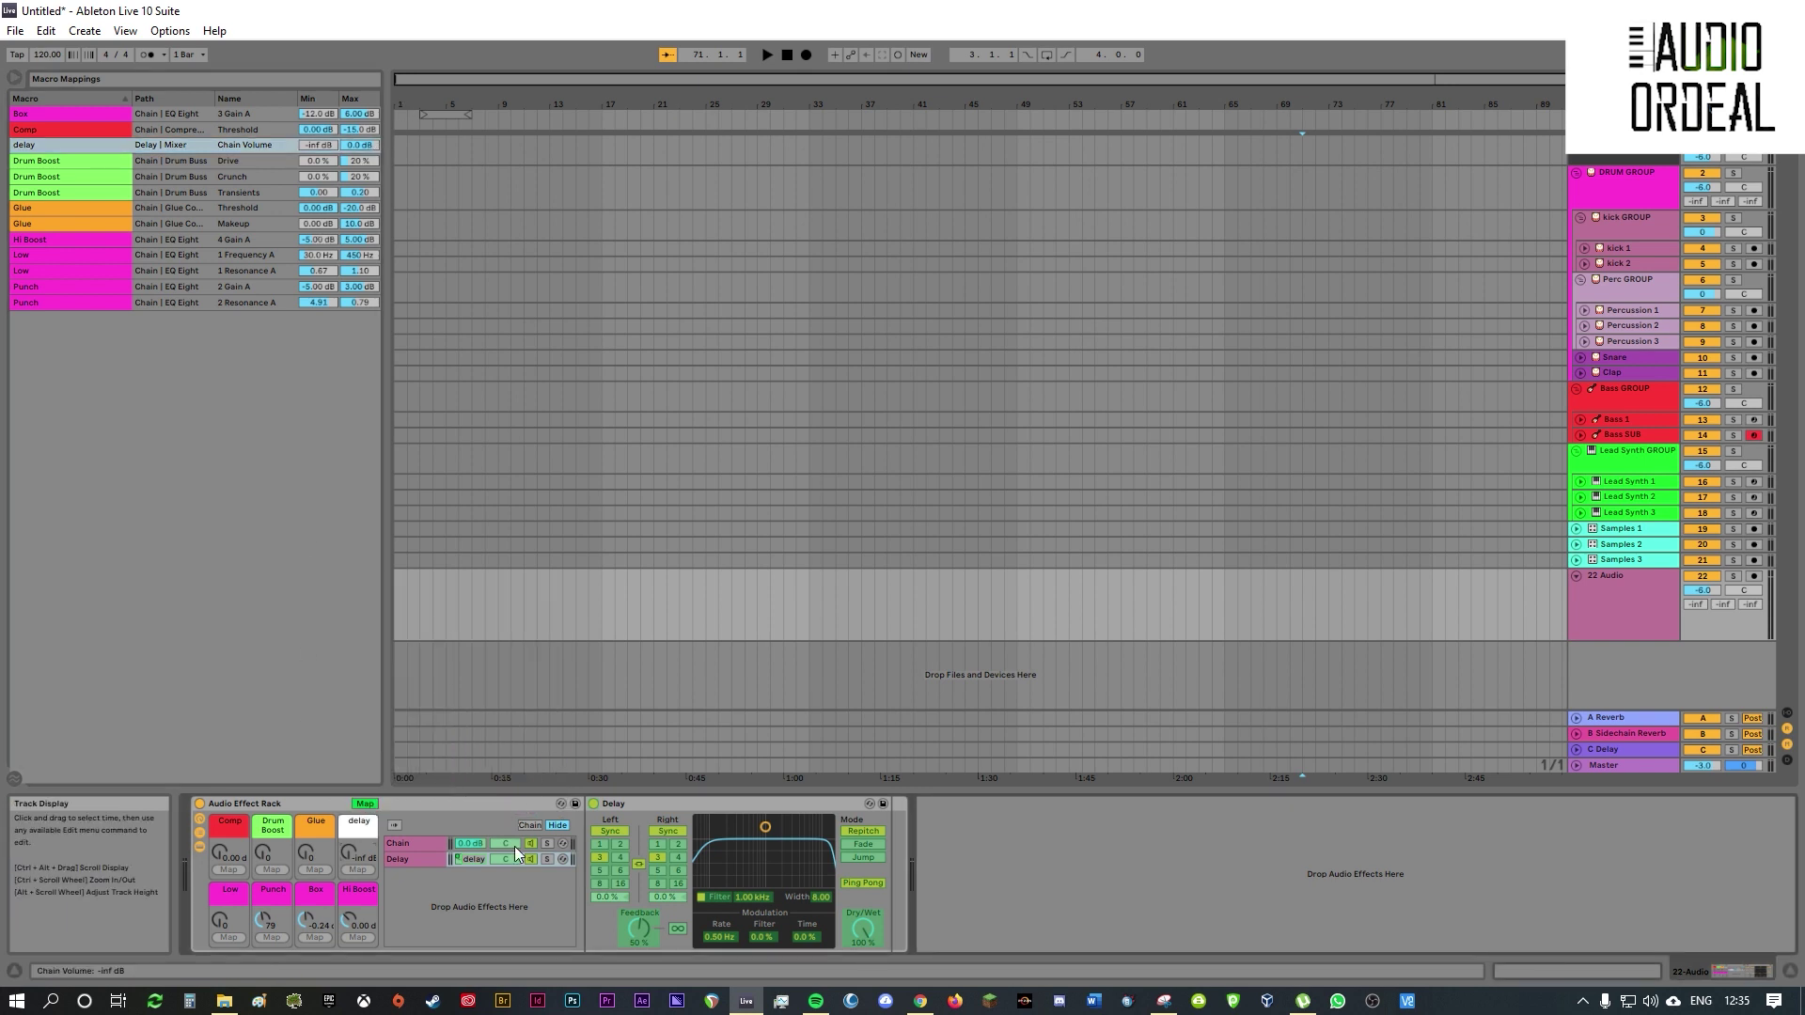
- Rename the first chain to Main effects and the whole rack to Cool rack
left_click(425, 844)
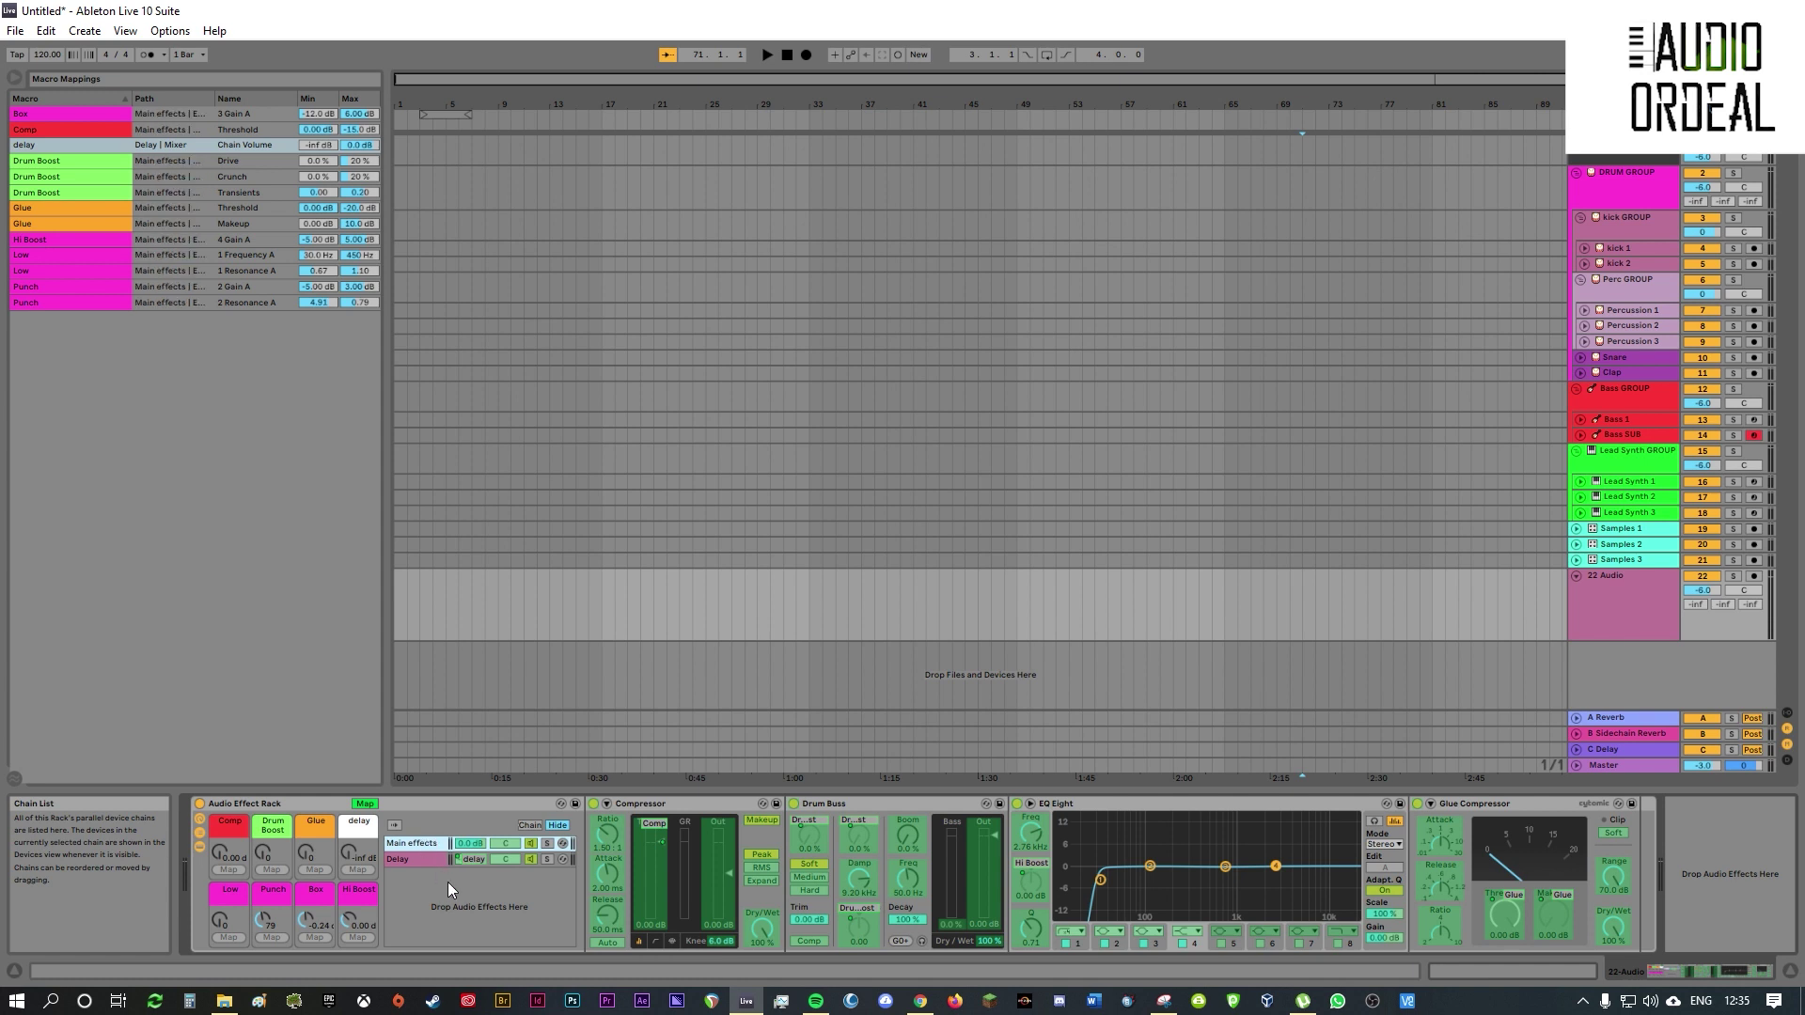
left_click(258, 801)
left_click(365, 804)
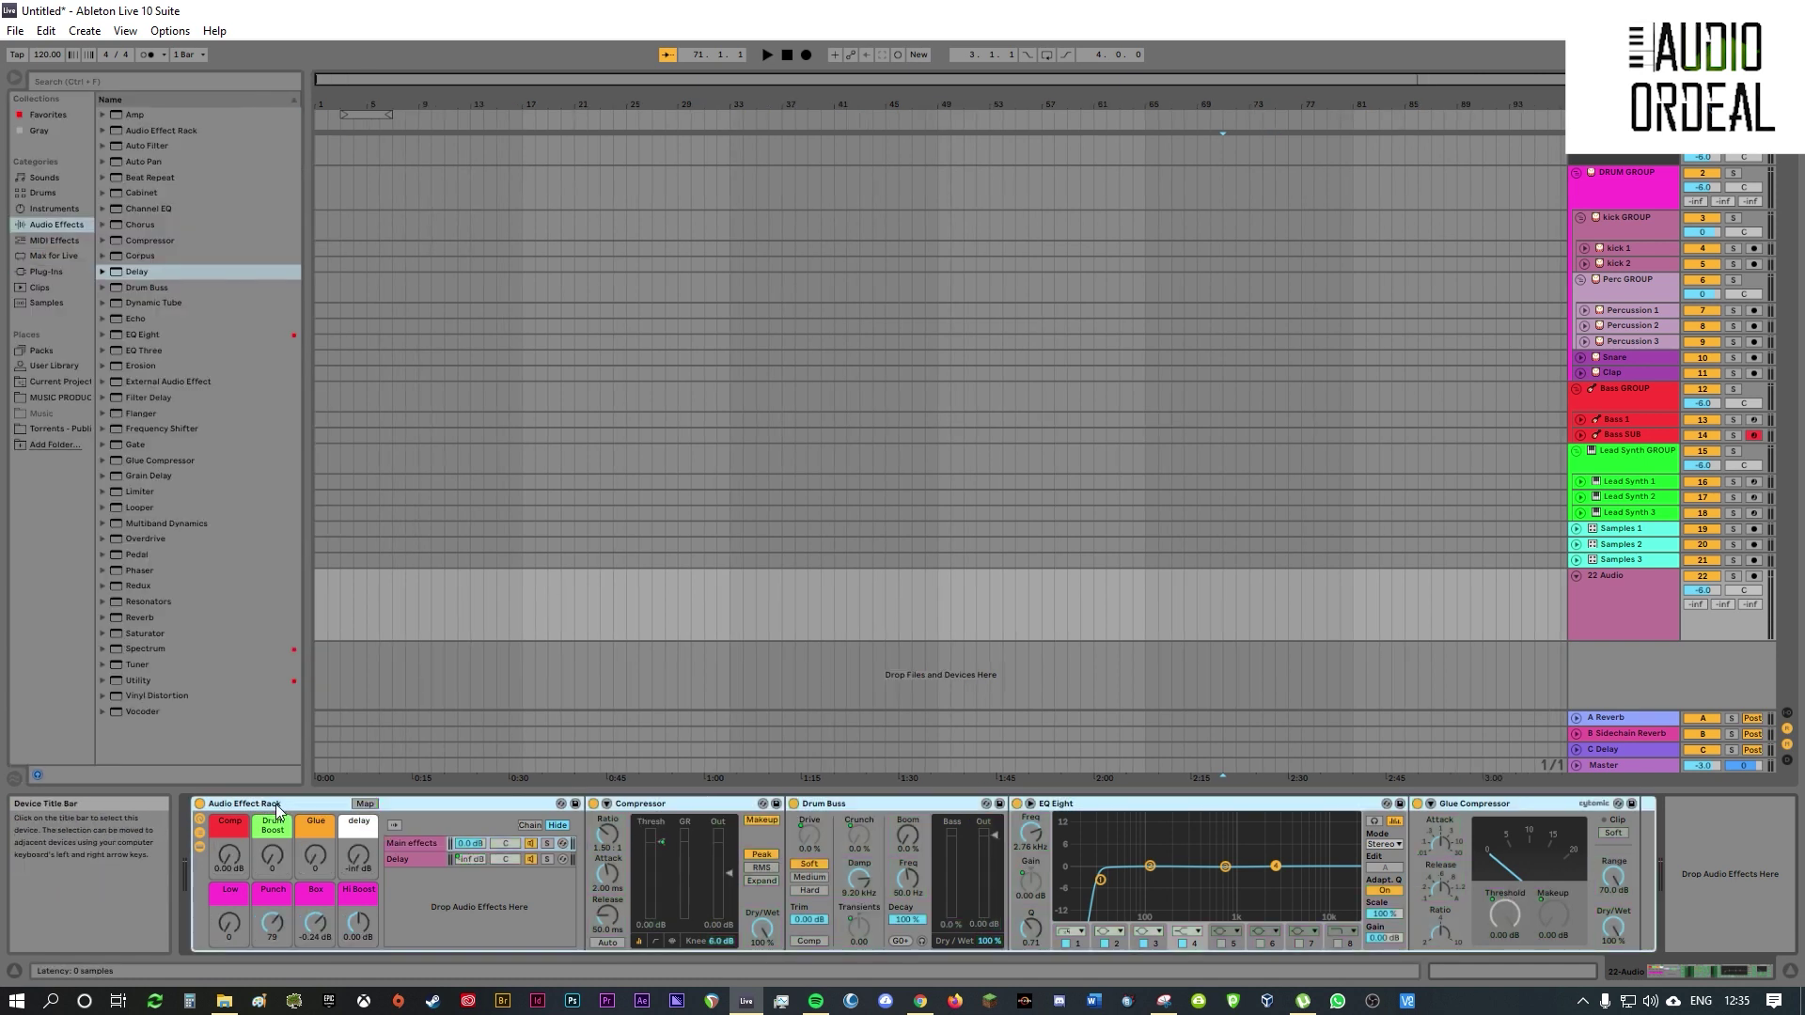
left_click(278, 806)
type("Coo")
- Collapse the rack to its macros and give the Comp macro the info text "Boosts the volume with compression"
left_click(198, 847)
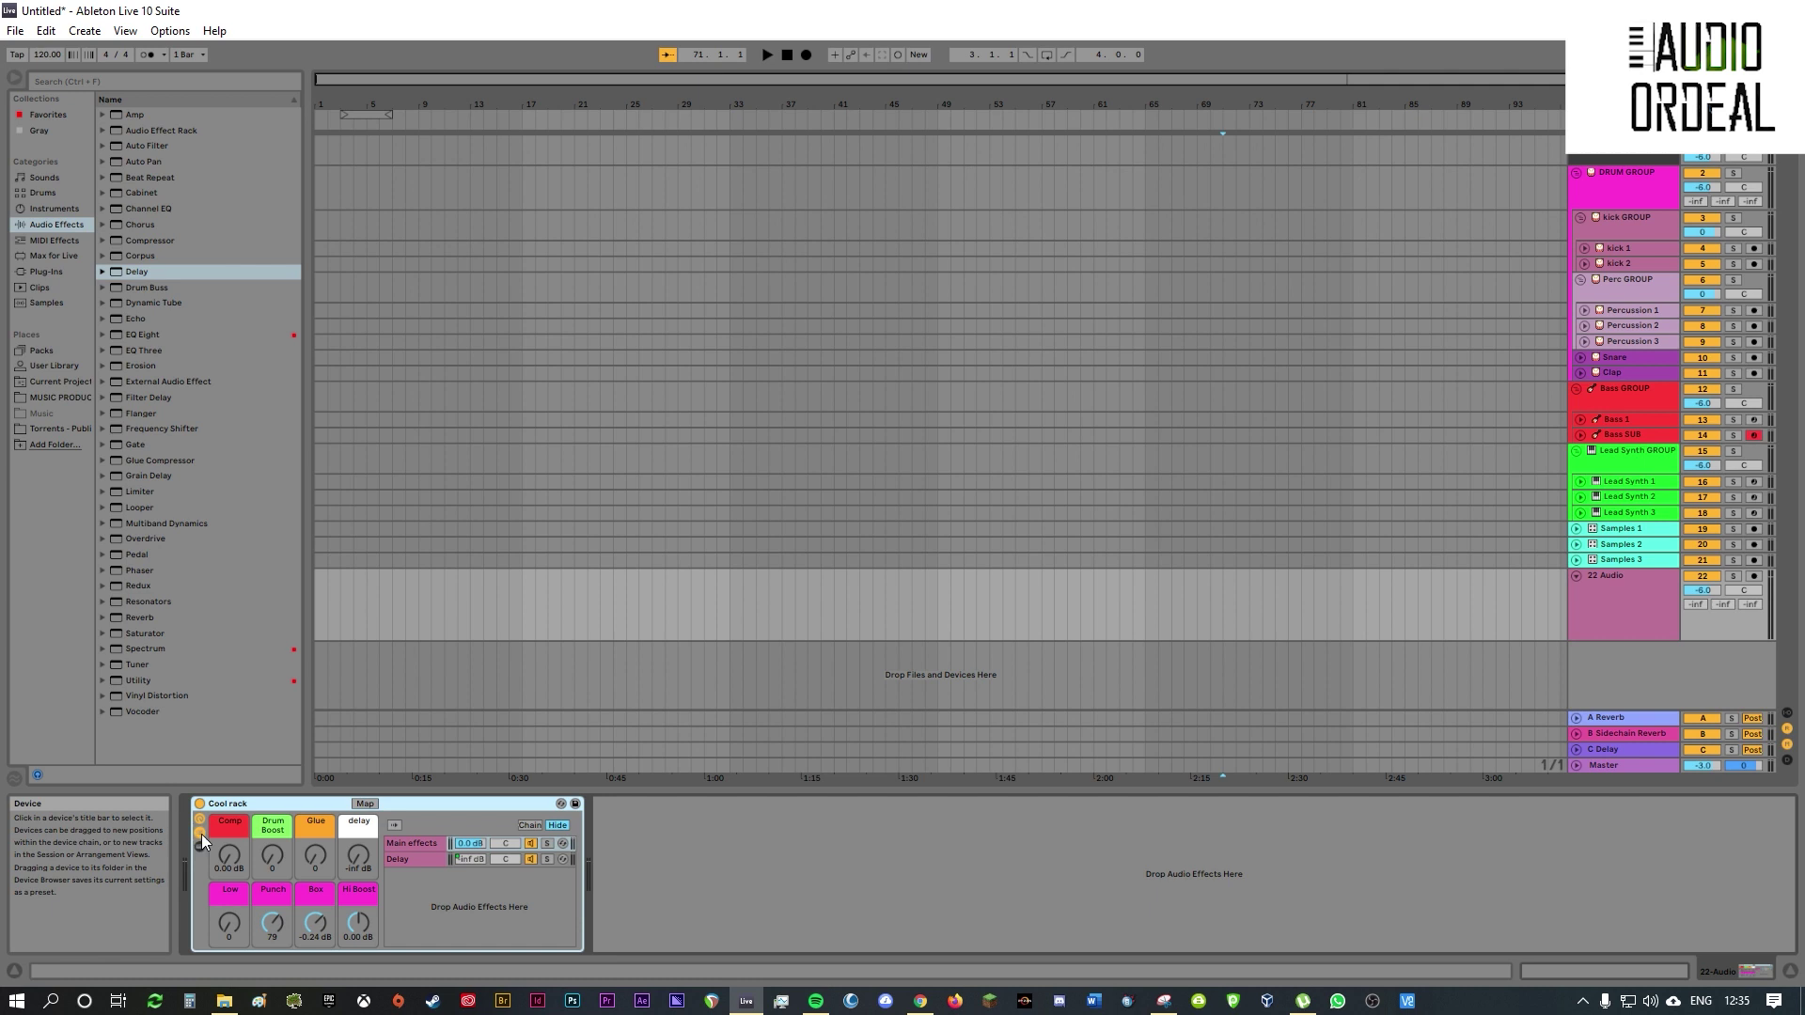
left_click(199, 833)
right_click(232, 831)
left_click(296, 735)
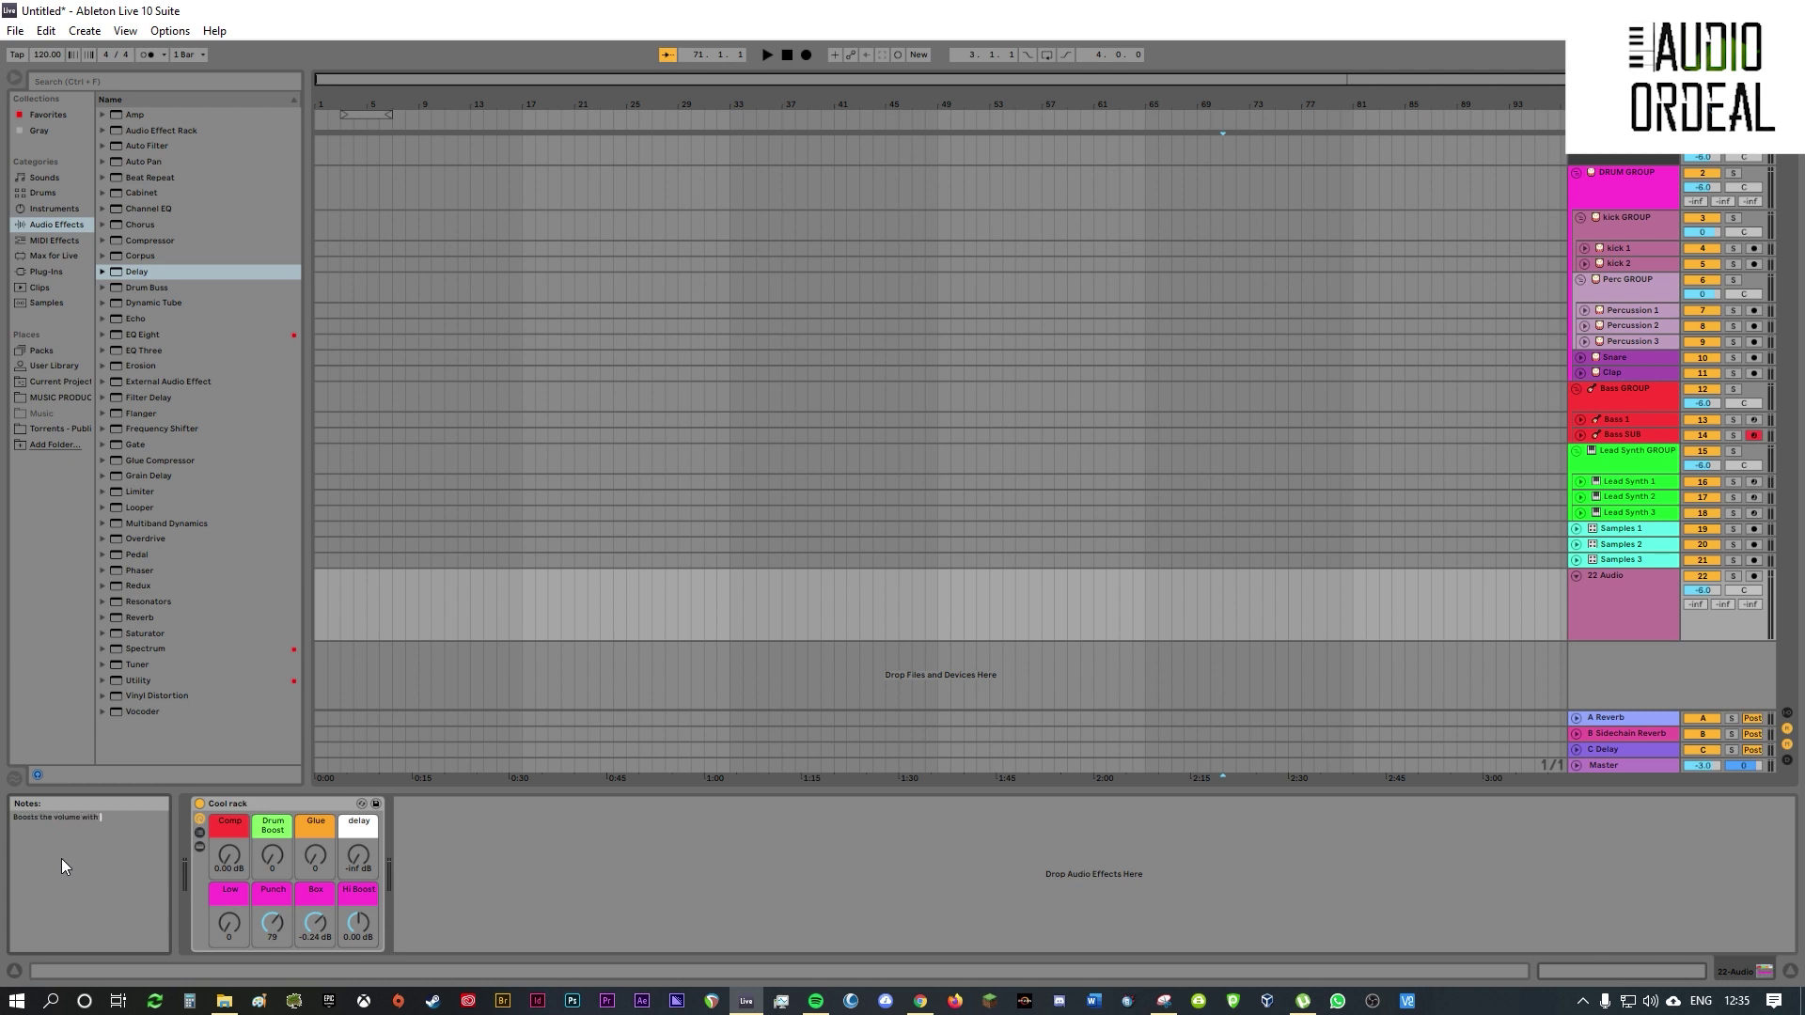
type("compression")
- Give the Glue macro an info text beginning "Glues it"
right_click(306, 831)
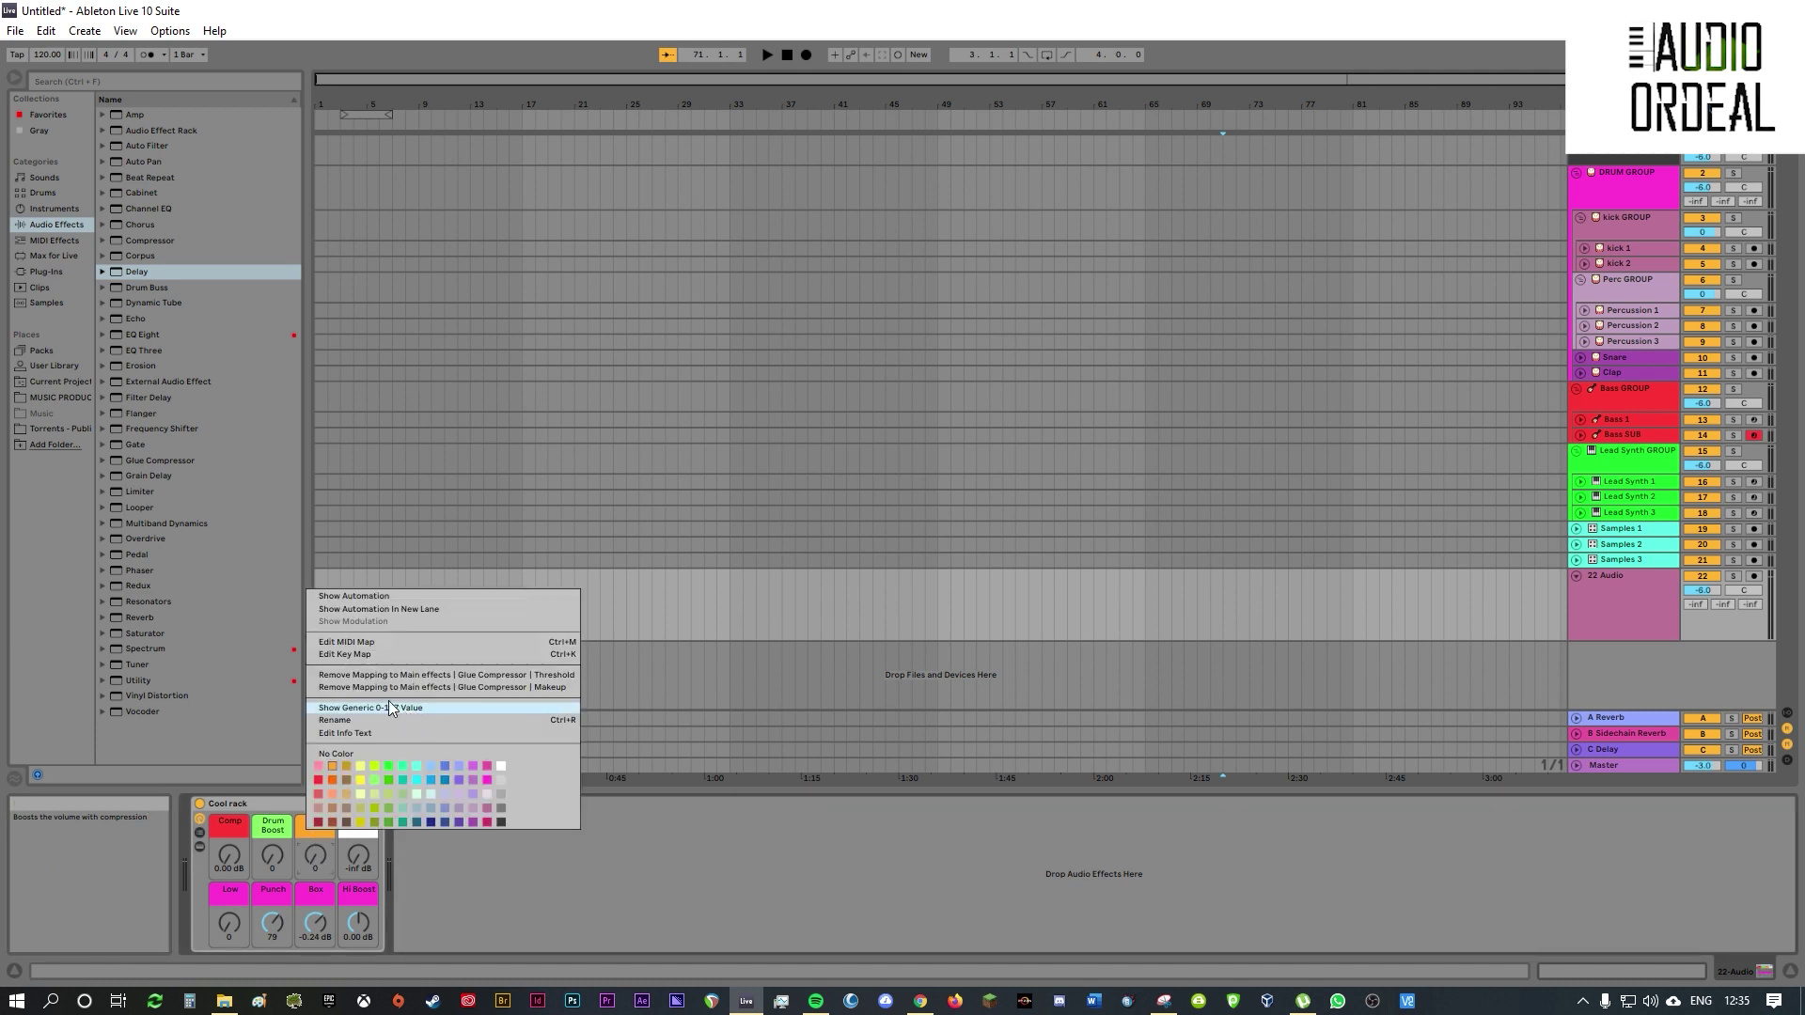
left_click(374, 732)
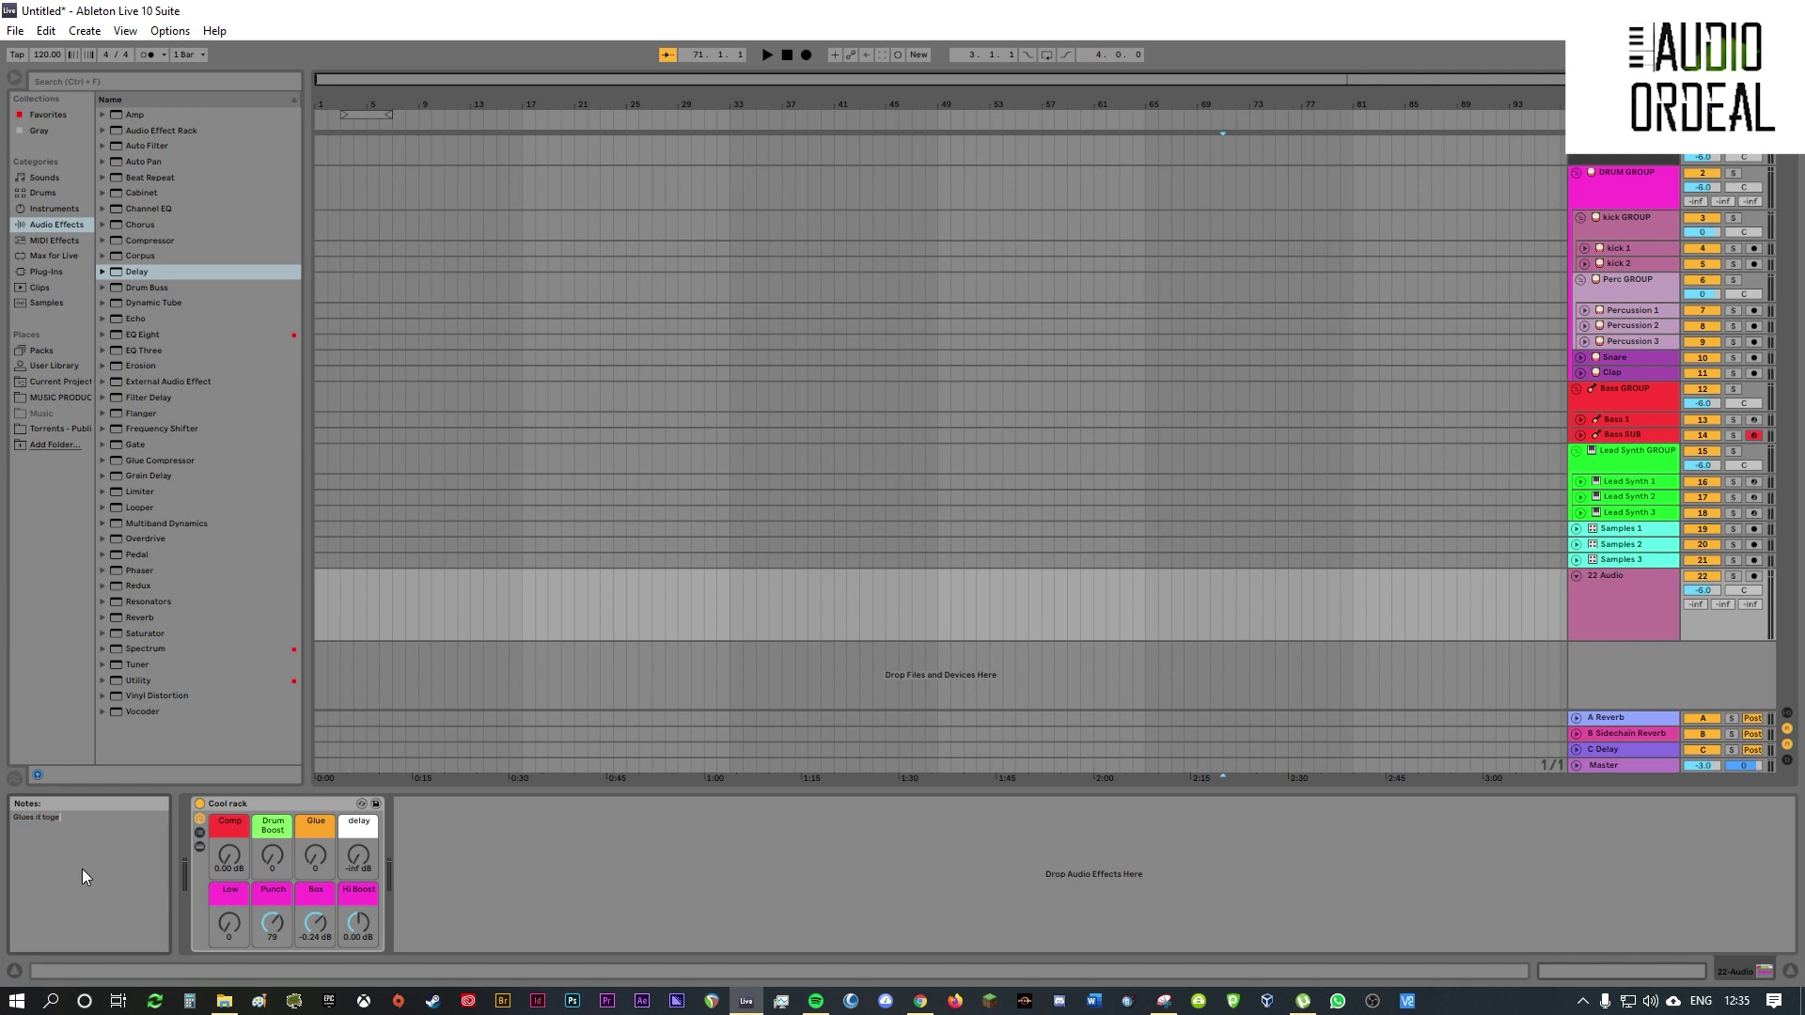
left_click(274, 832)
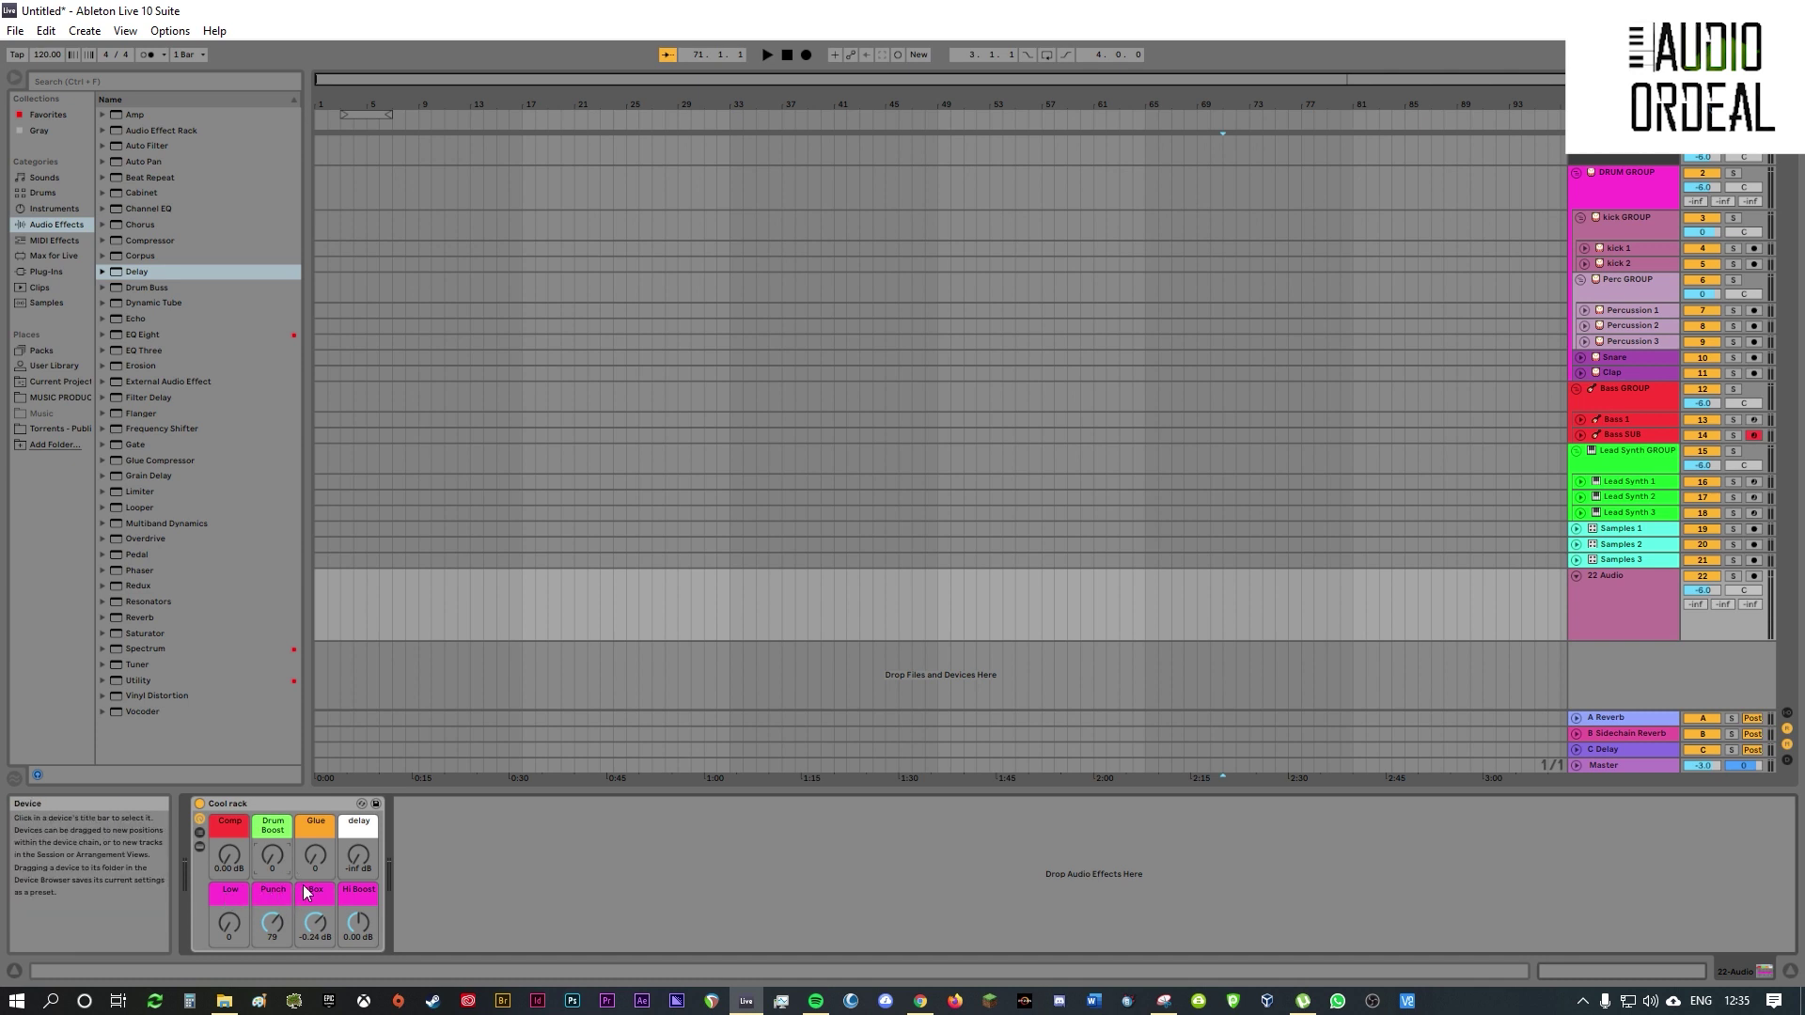
- Show the rack's chains again, lower the Punch macro to about 43, and test the delay macro
left_click(201, 832)
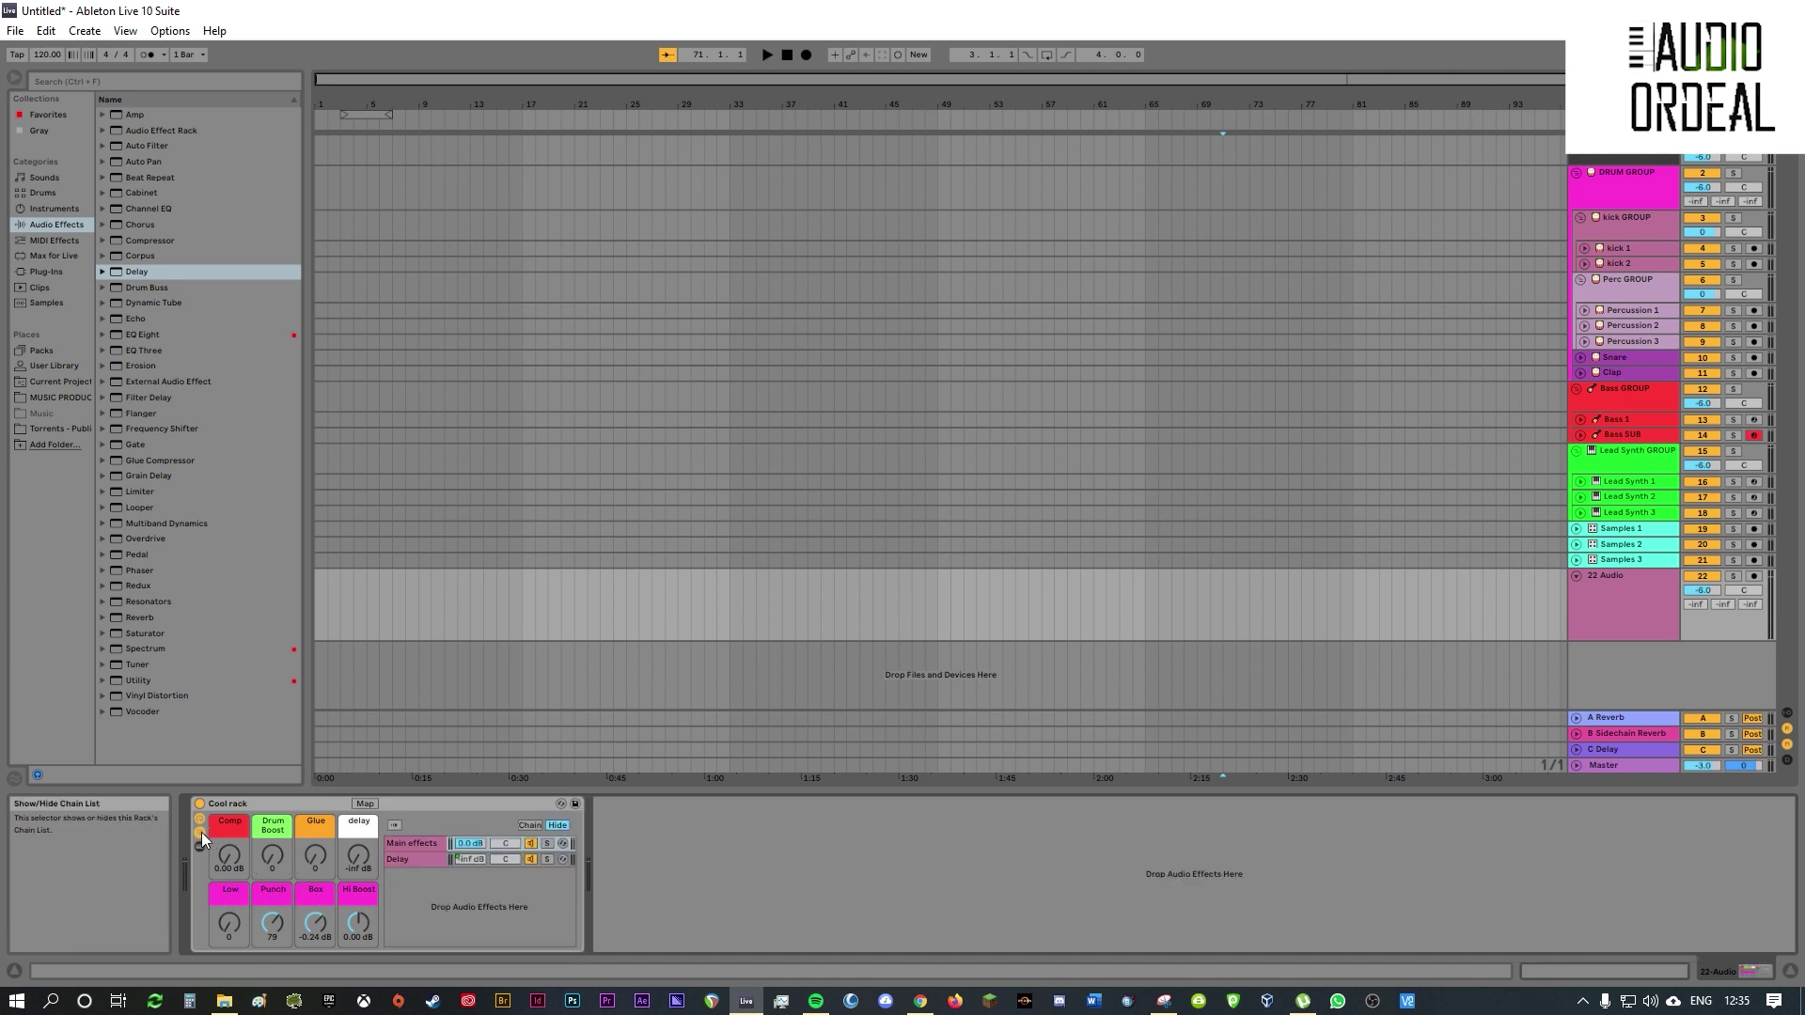
left_click(415, 844)
mouse_move(272, 923)
left_mouse_down()
mouse_move(272, 876)
mouse_move(271, 957)
left_mouse_up()
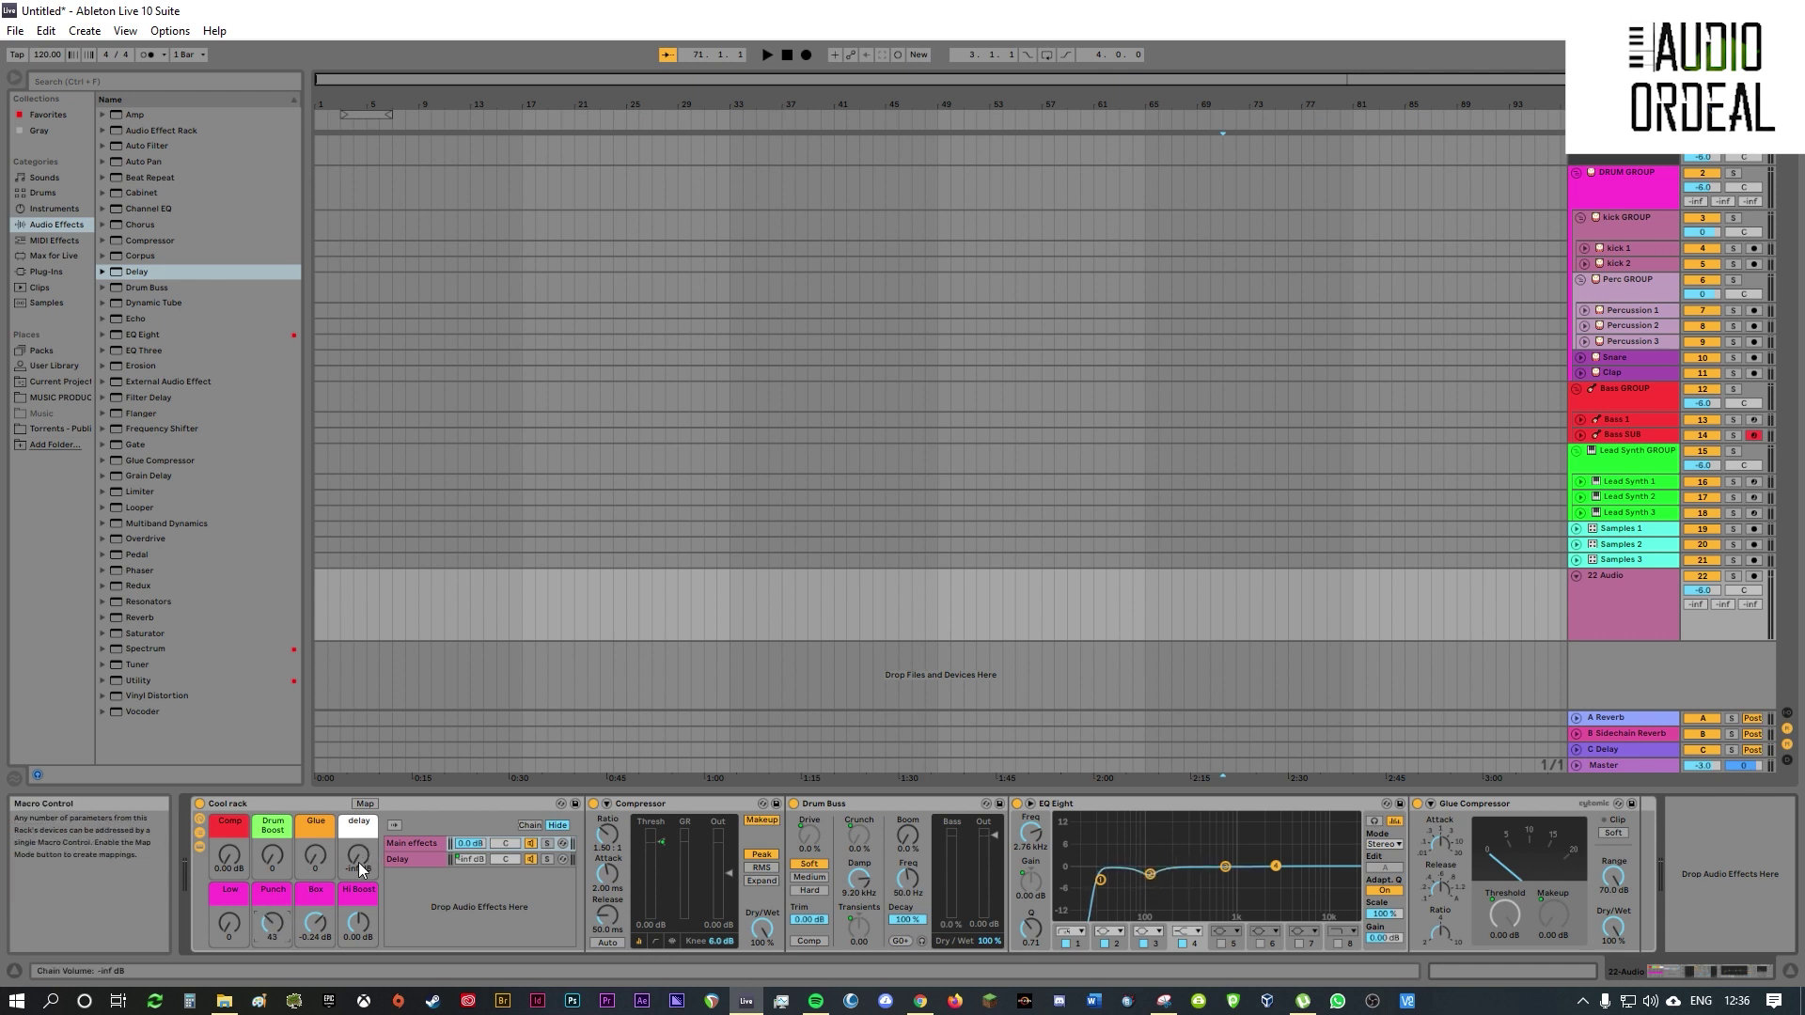
mouse_move(358, 858)
left_mouse_down()
mouse_move(358, 799)
mouse_move(358, 893)
left_mouse_up()
left_click(420, 858)
left_click(420, 843)
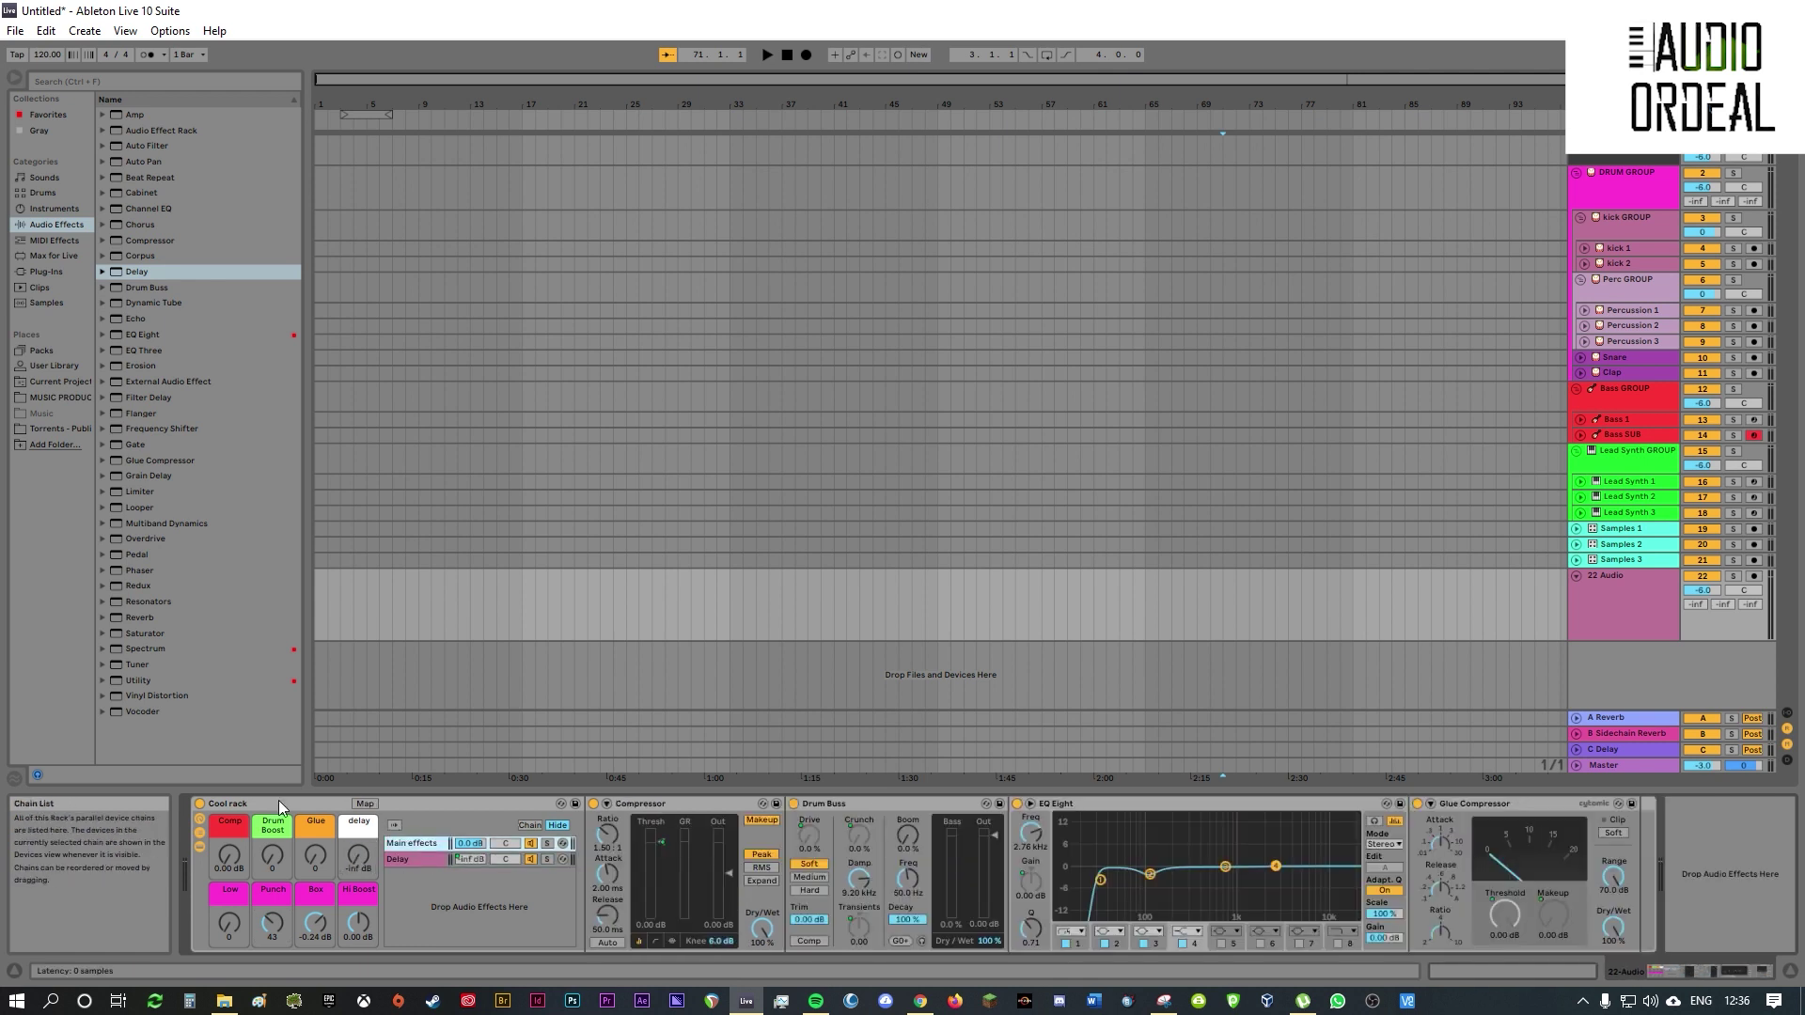
- Collapse the rack to its macros and test them with Comp about -7.56 dB, Drum Boost about 81, Glue about 50 and delay about -14 dB
left_click(200, 835)
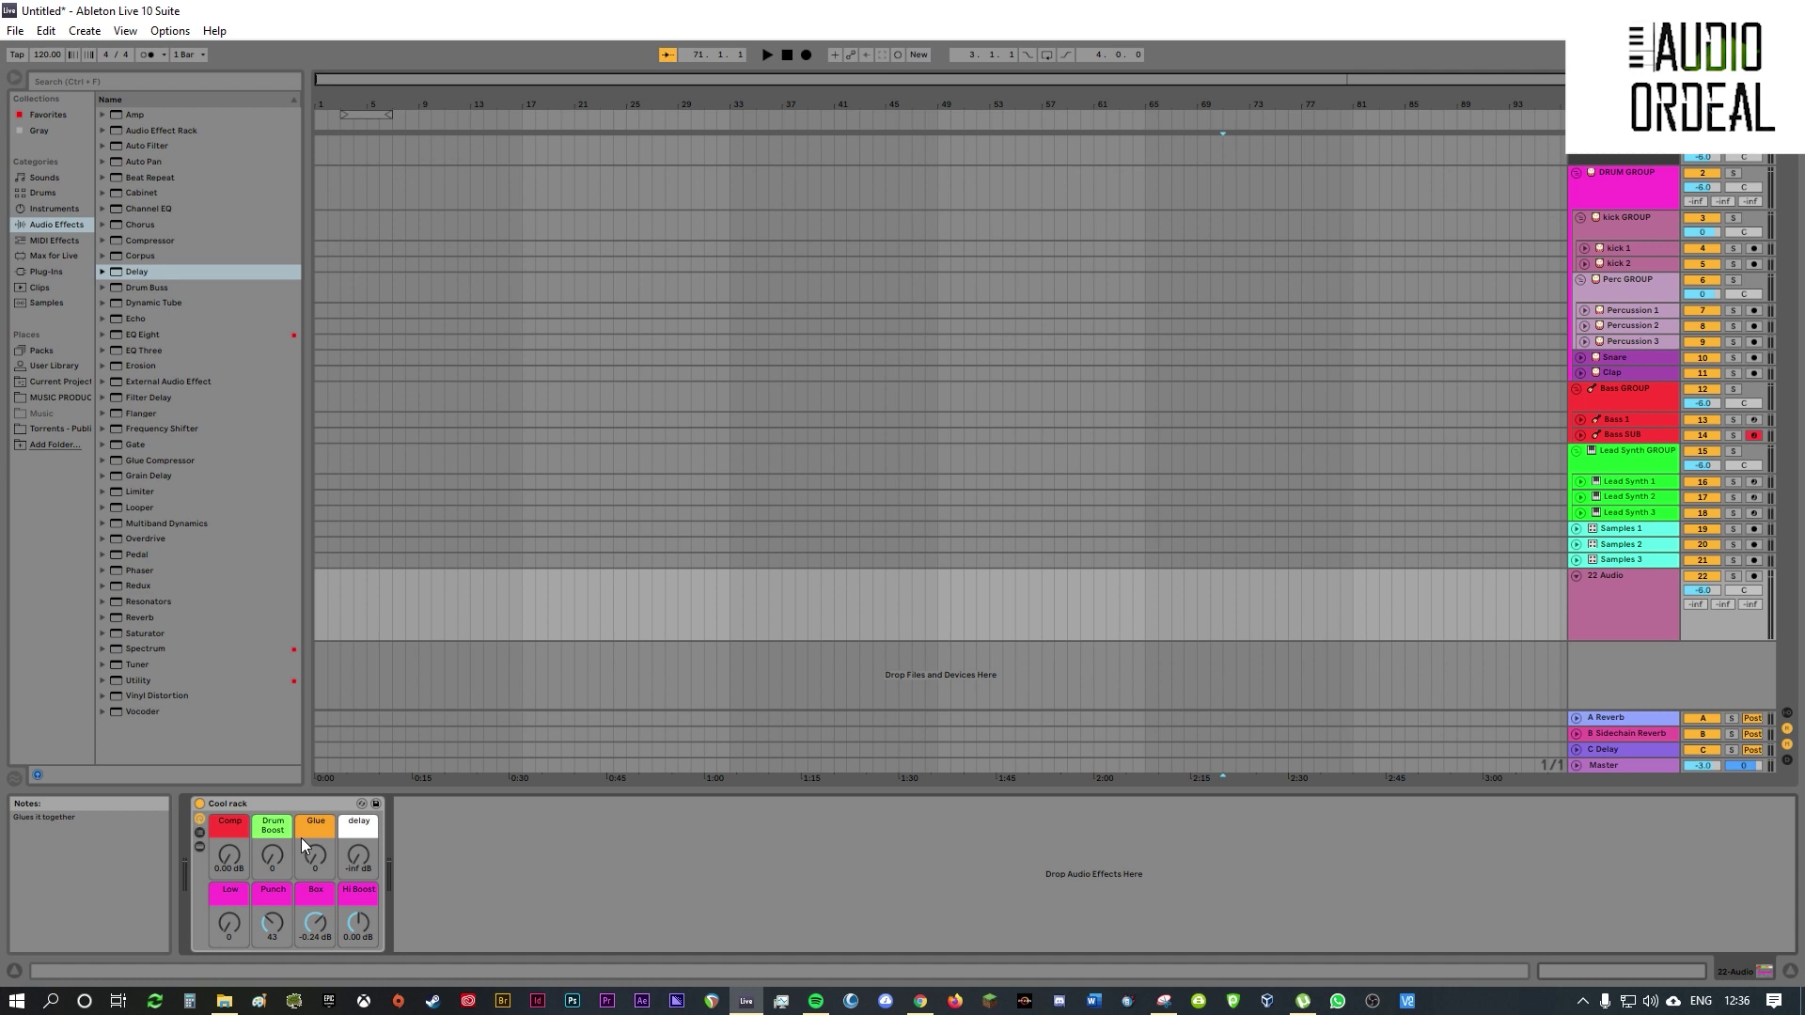
left_click_drag(275, 859, 274, 784)
left_click_drag(316, 857, 356, 787)
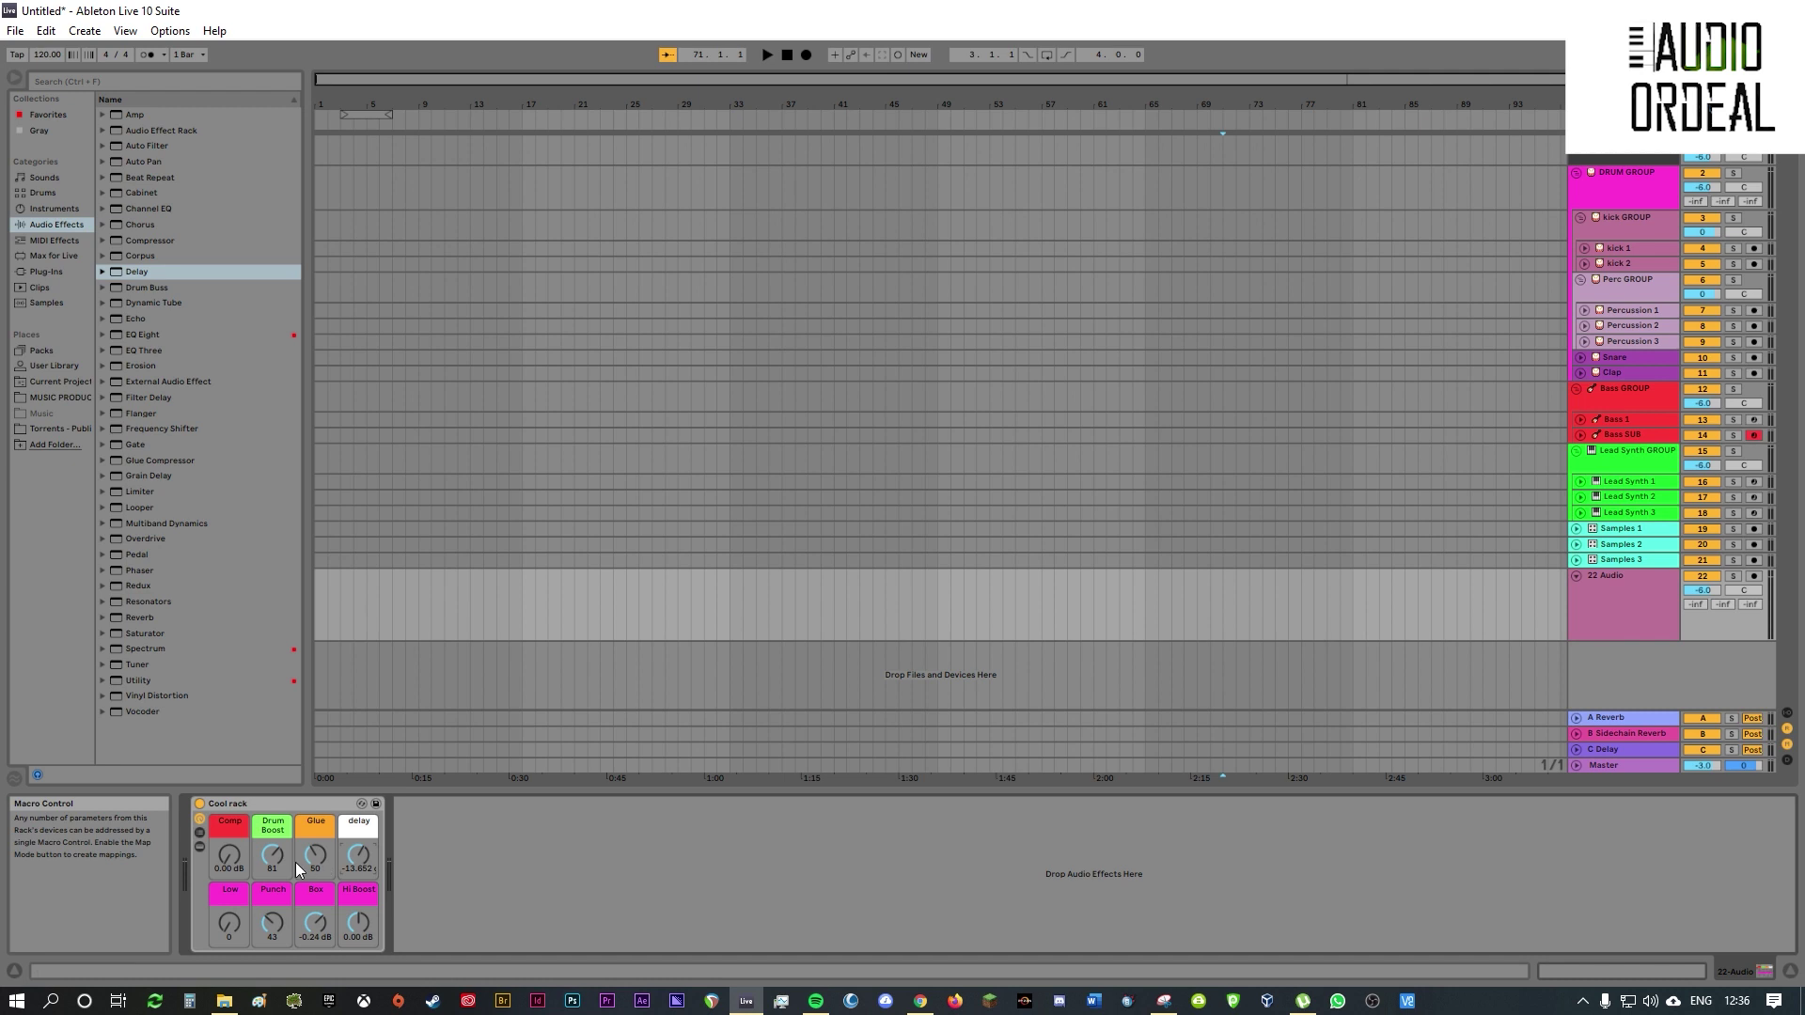
left_click_drag(228, 855, 229, 884)
- Hide and restore the macro controls, and set Comp to about -1.89 dB, Drum Boost to about 7, and Glue and delay to their minimums
left_click(197, 820)
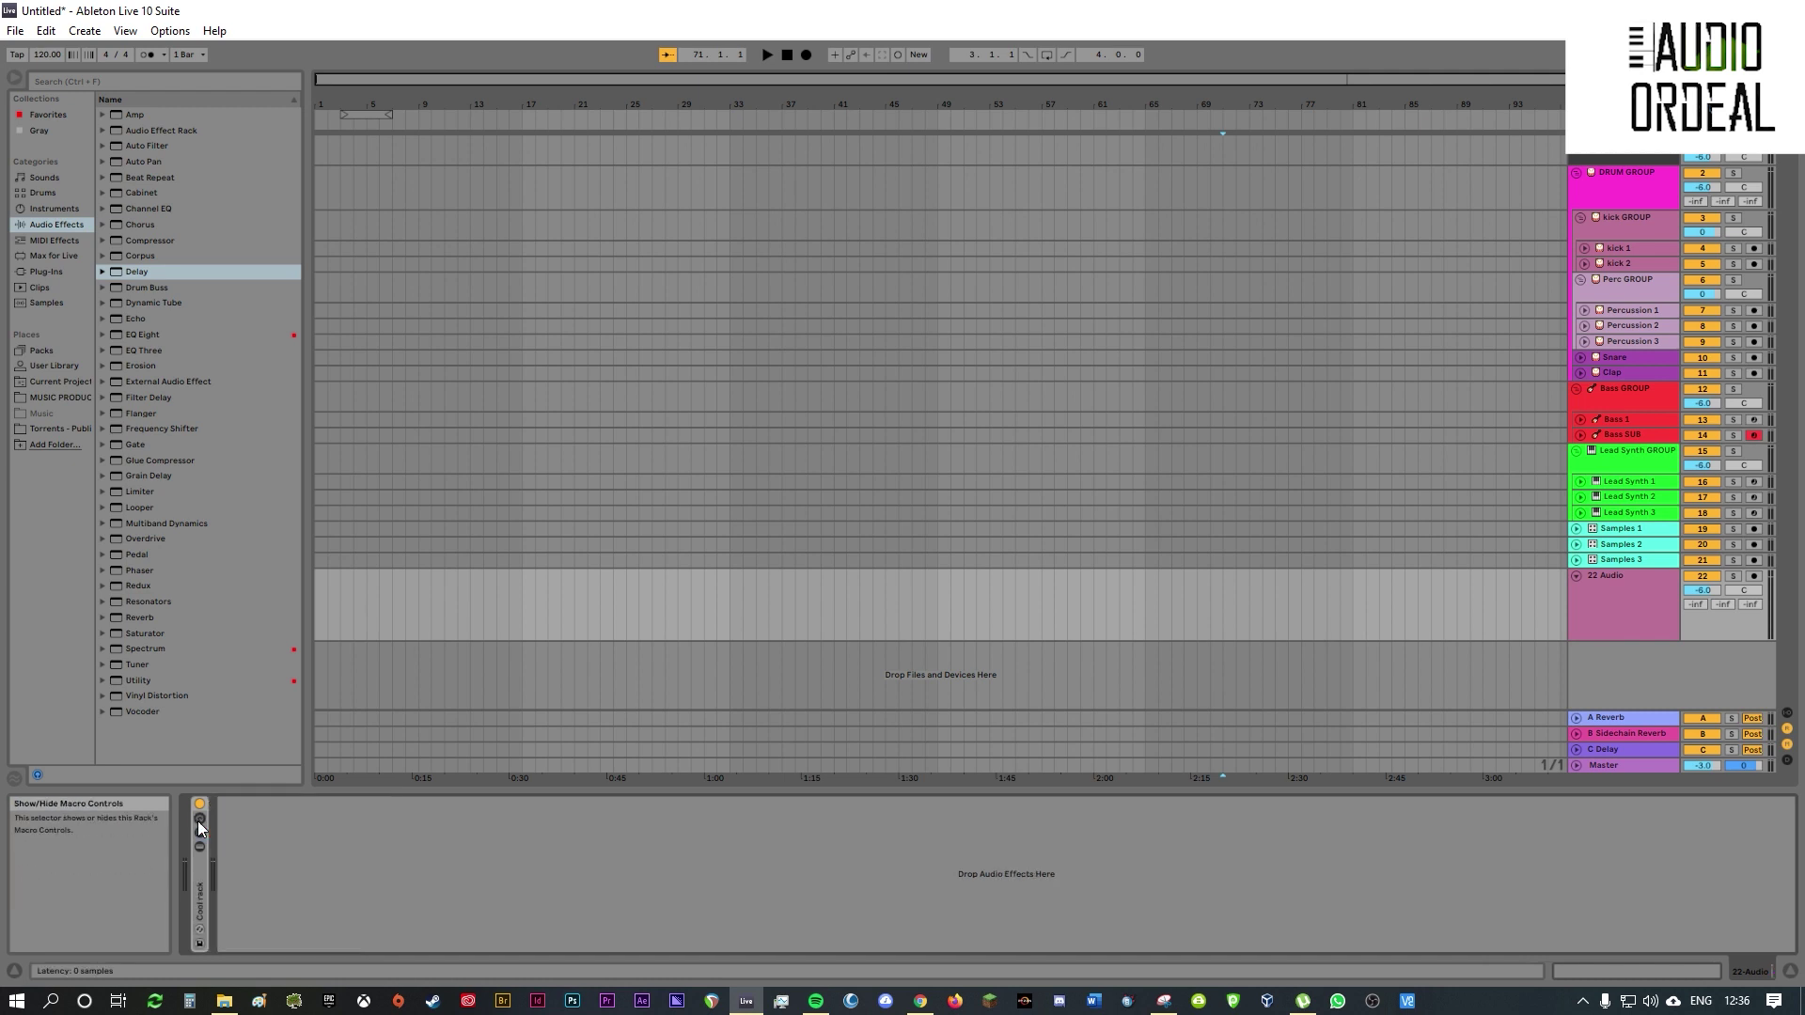
double_click(201, 899)
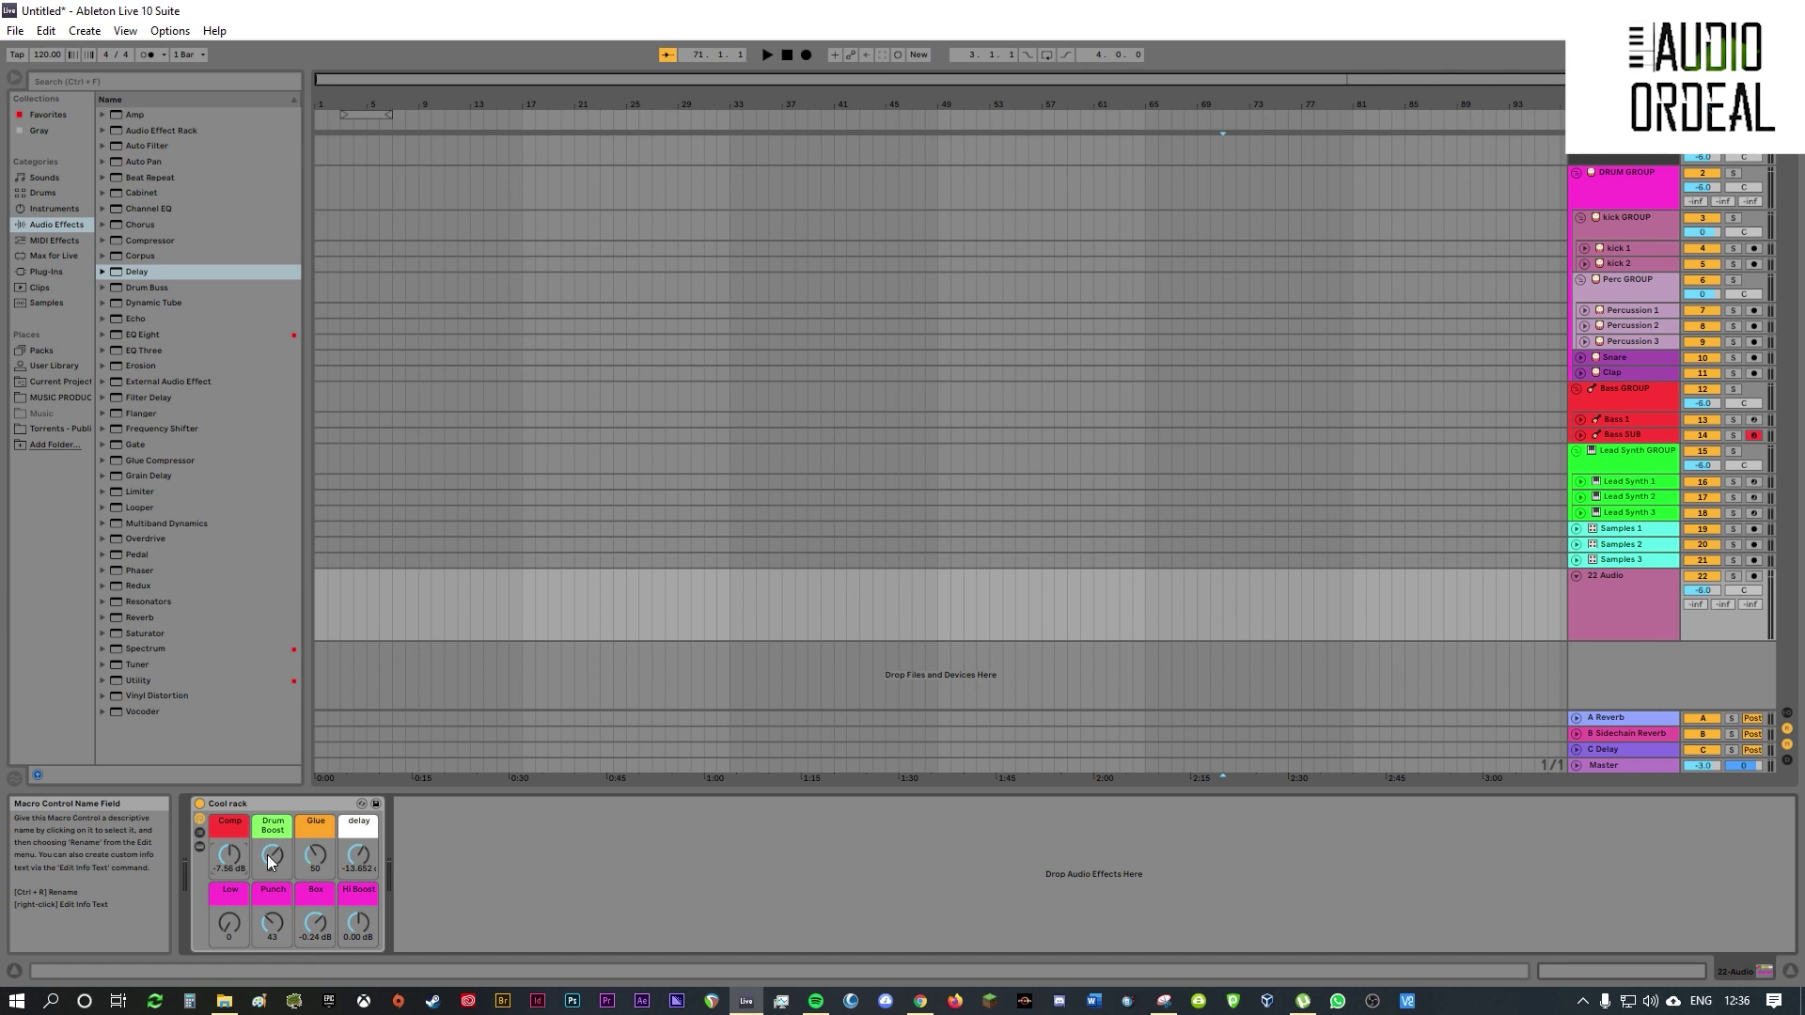
left_click_drag(271, 855, 227, 900)
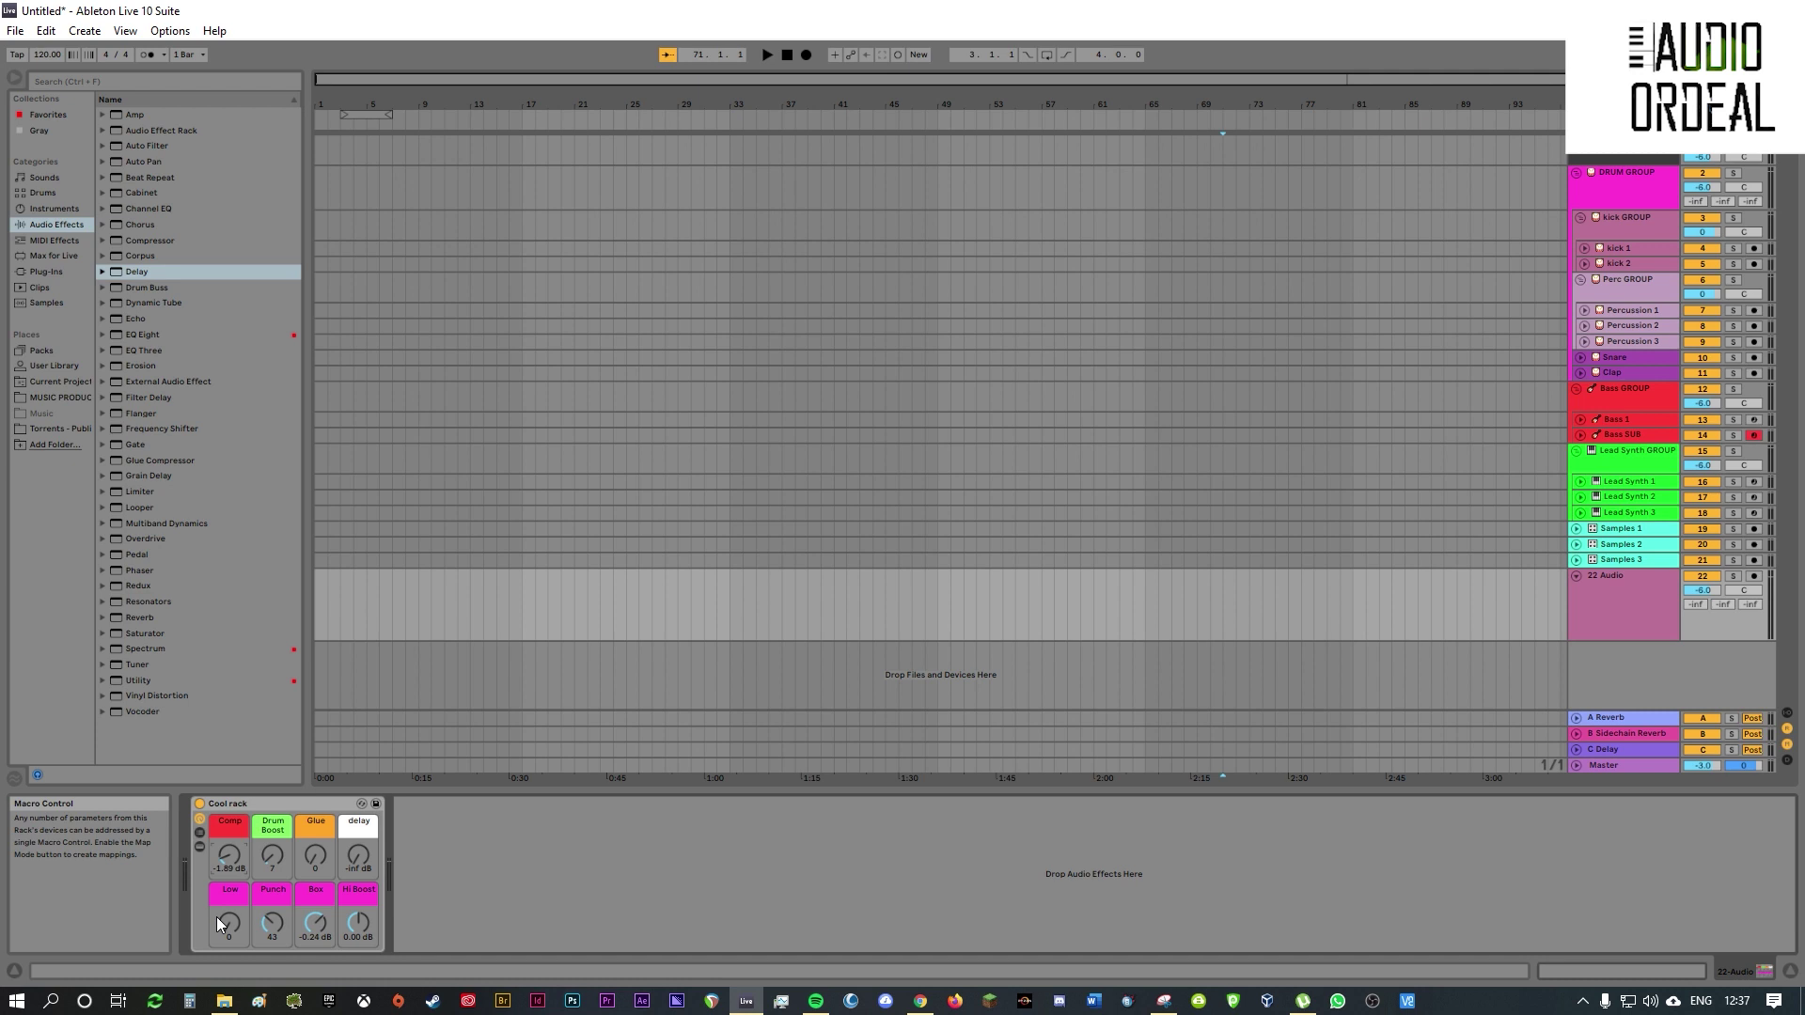
- Examine Cool rack's chains and devices, and collapse the rack to its macros again
left_click(274, 801)
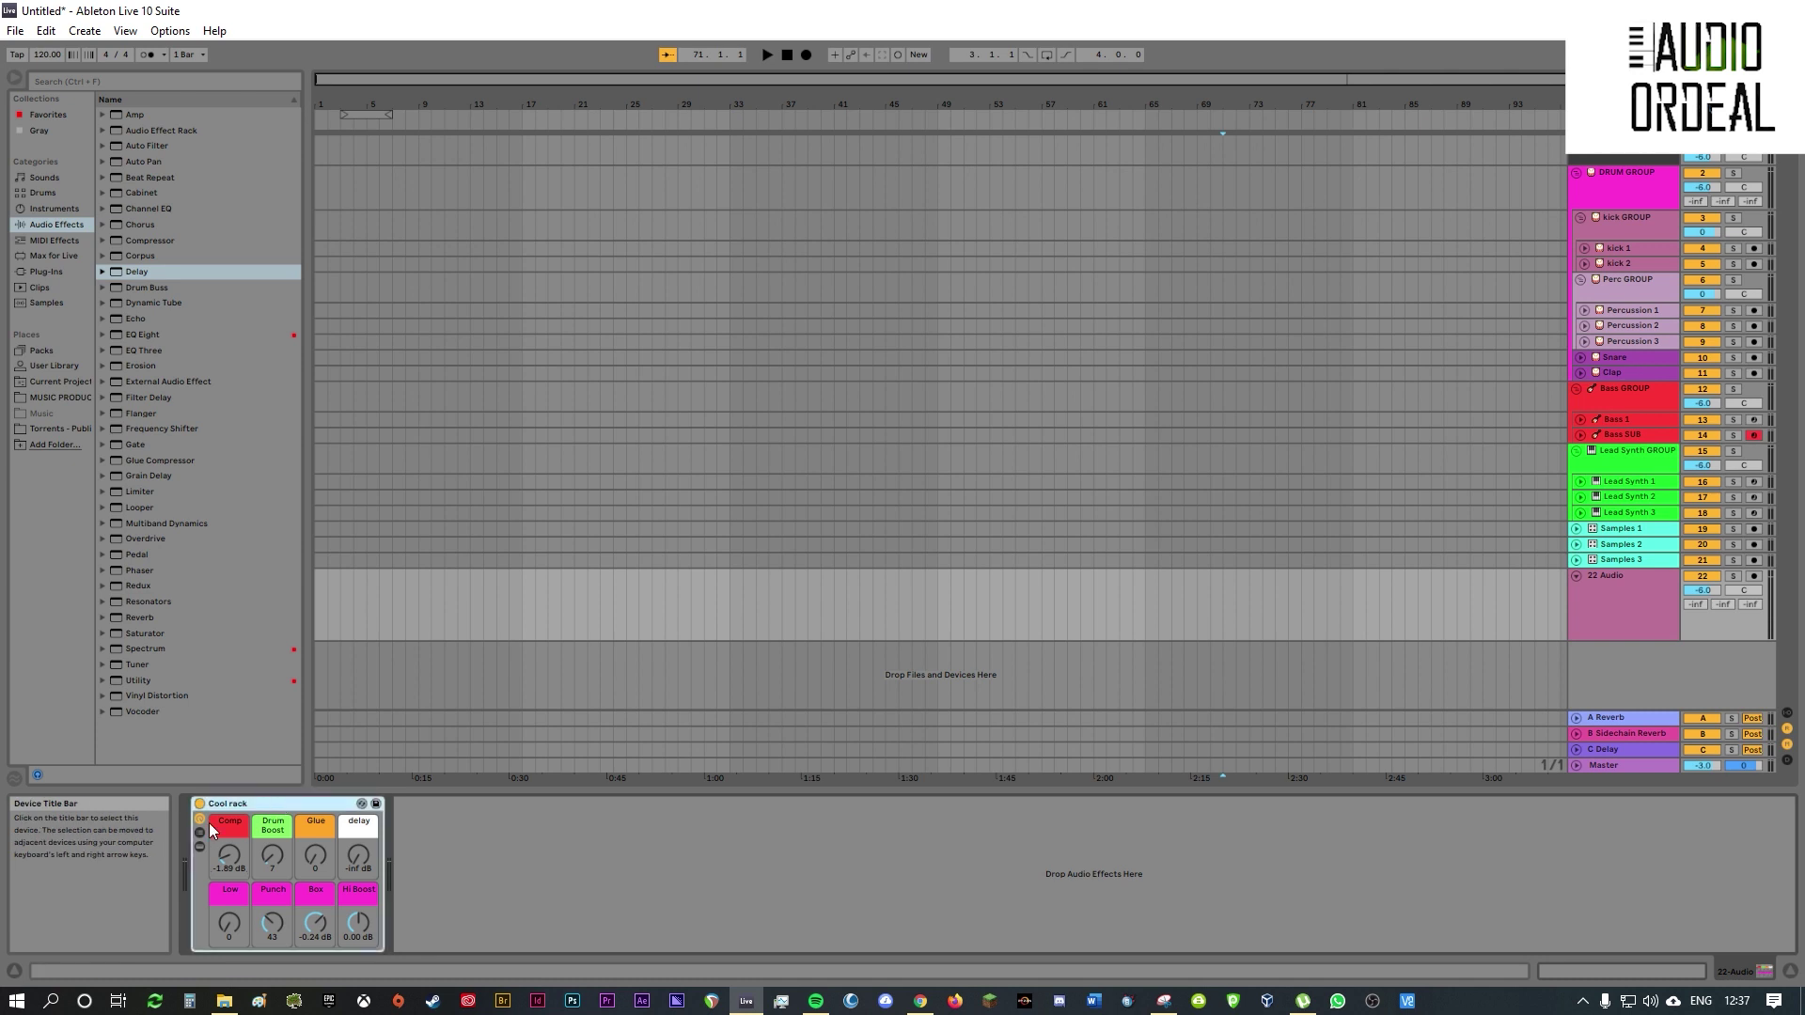
left_click(200, 833)
left_click(195, 845)
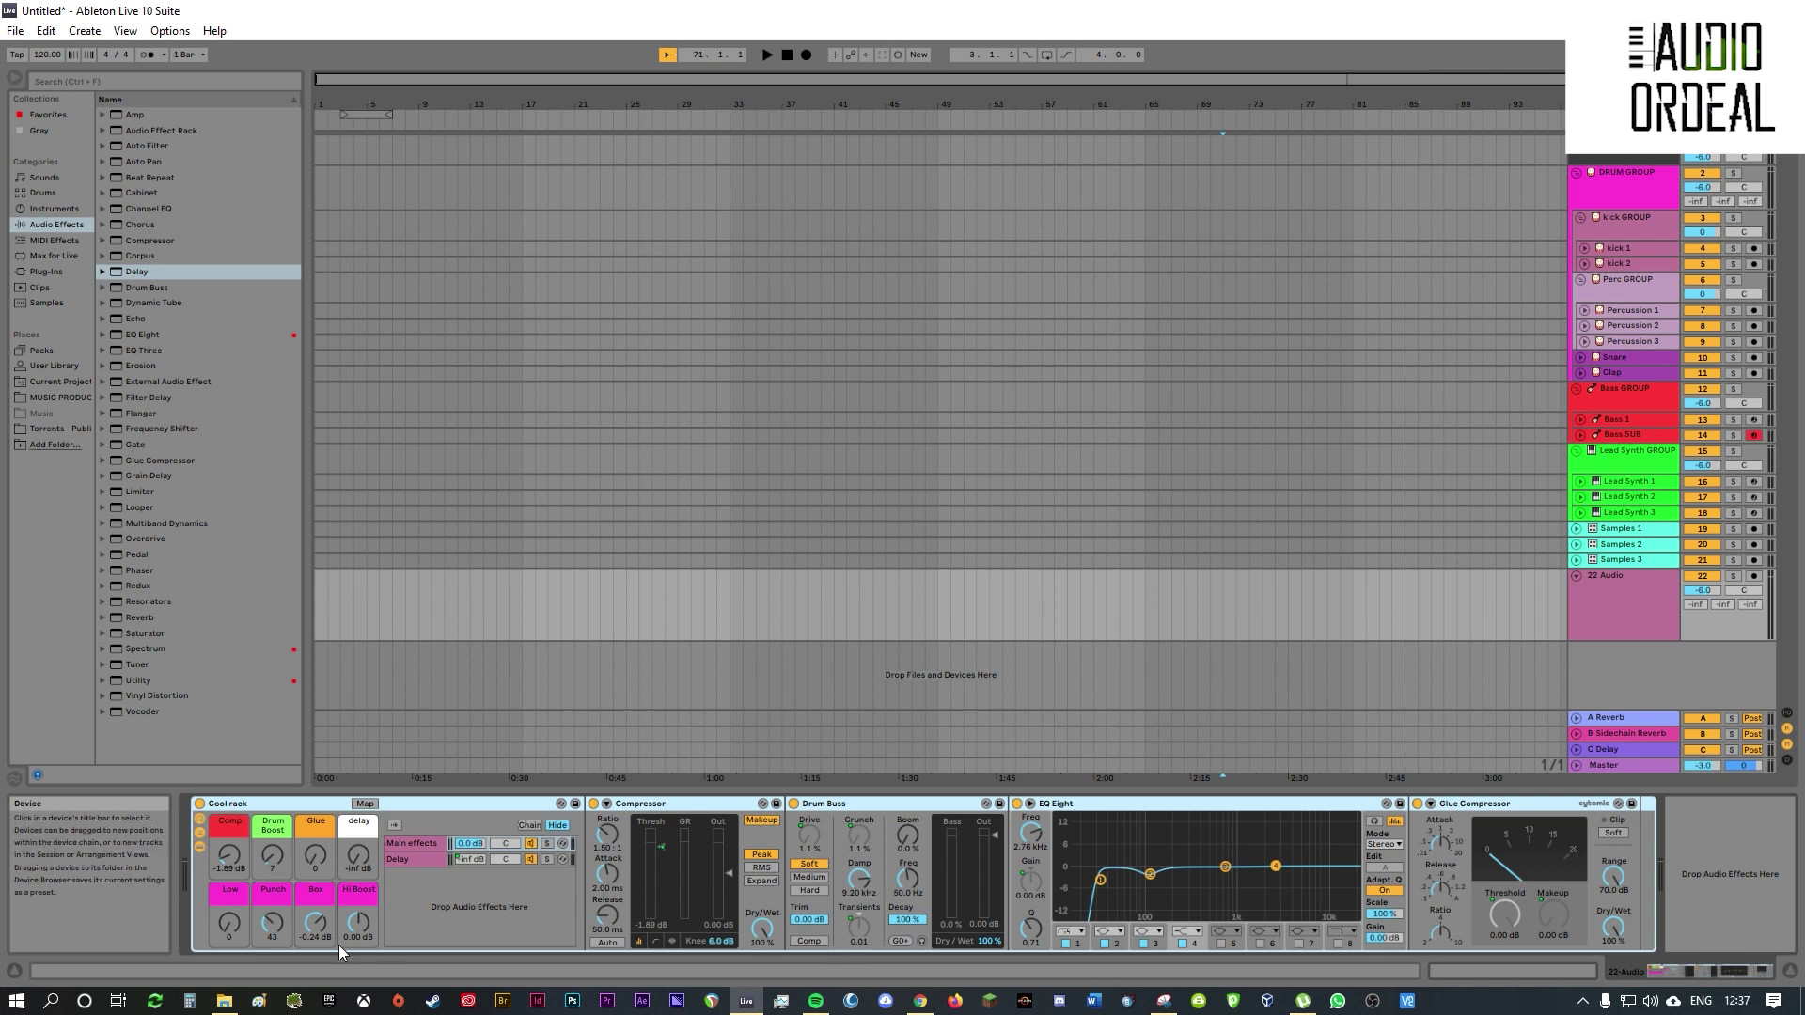
left_click(199, 845)
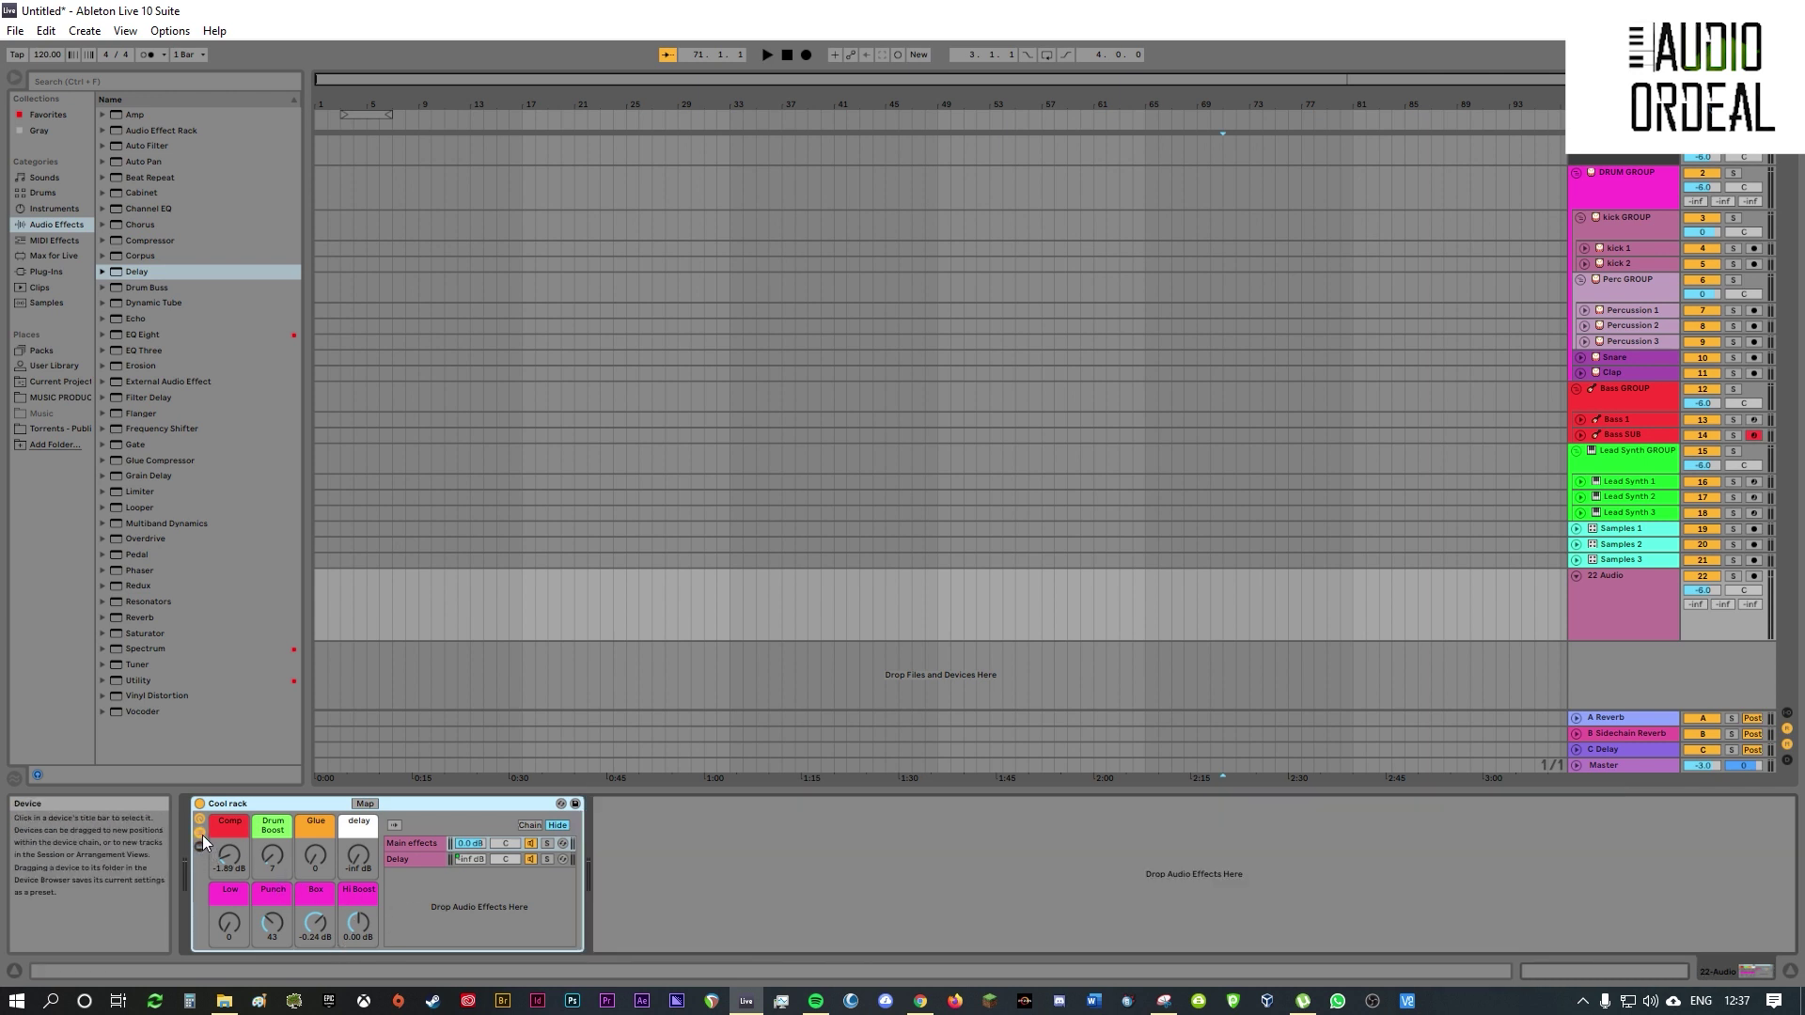
left_click(199, 833)
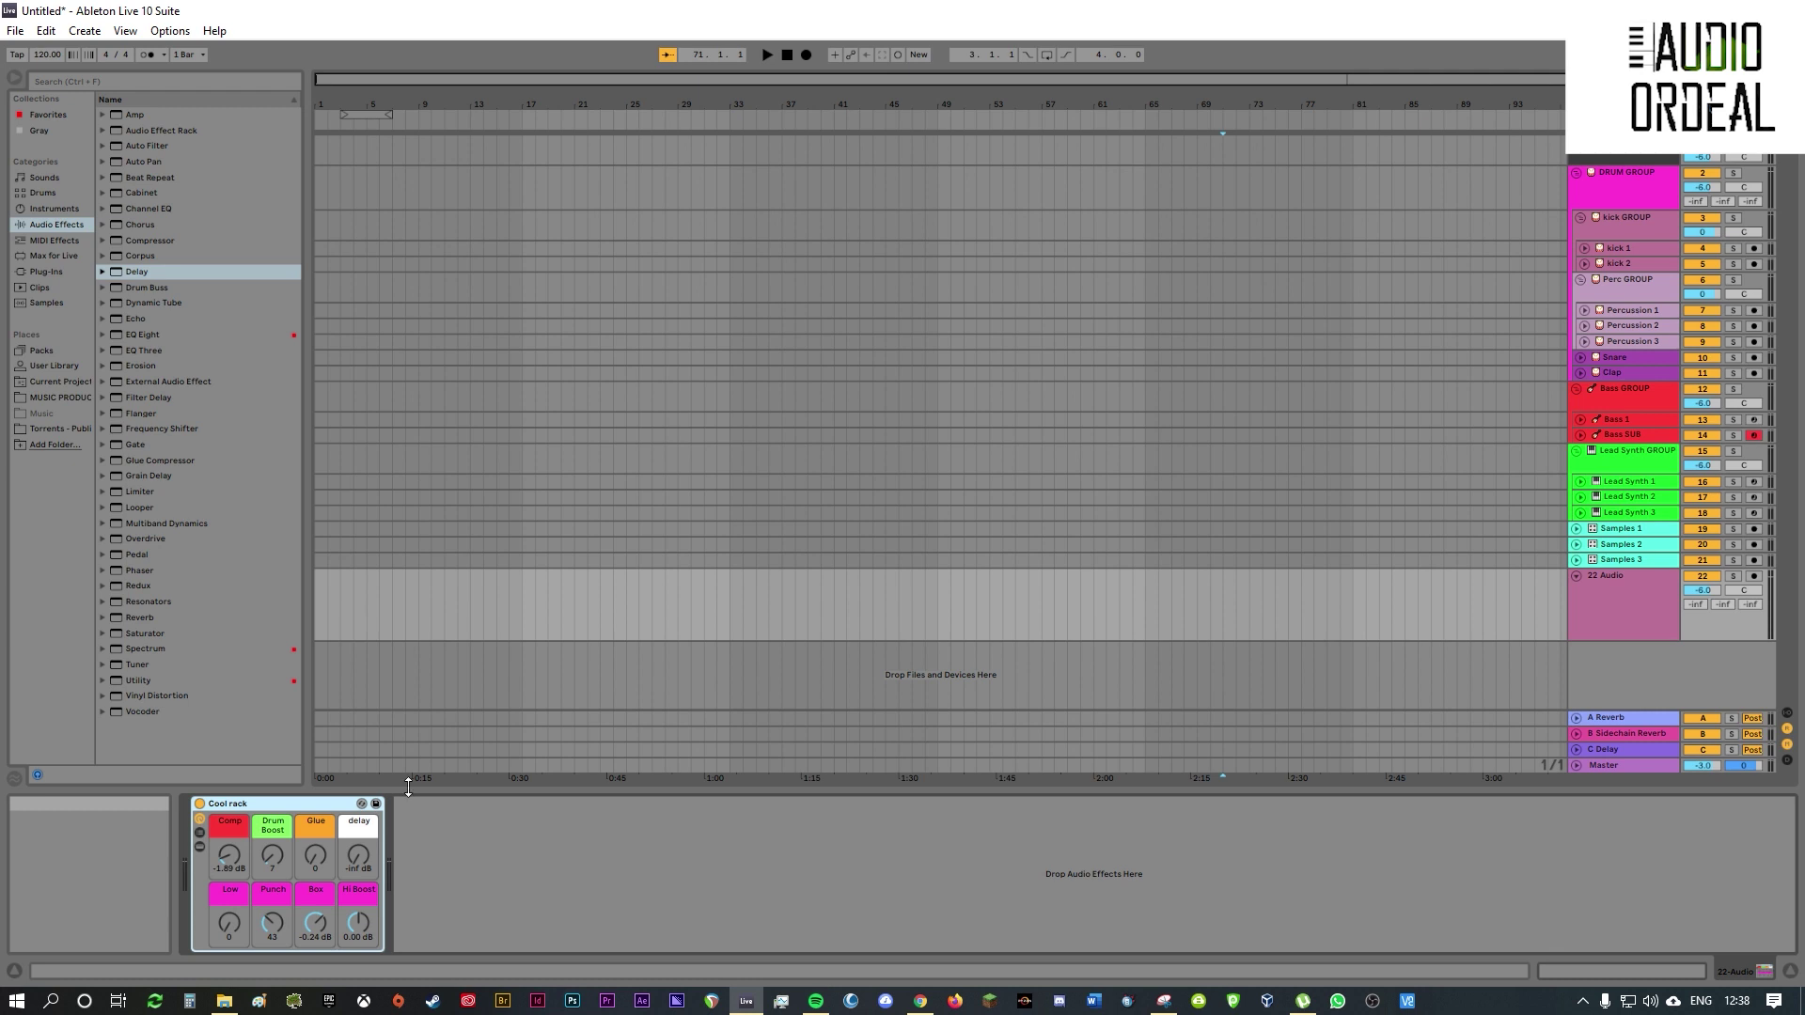
- Test the Punch macro by raising it to about 91, lowering it to about 42, and adjusting it once more
left_click_drag(272, 923, 272, 918)
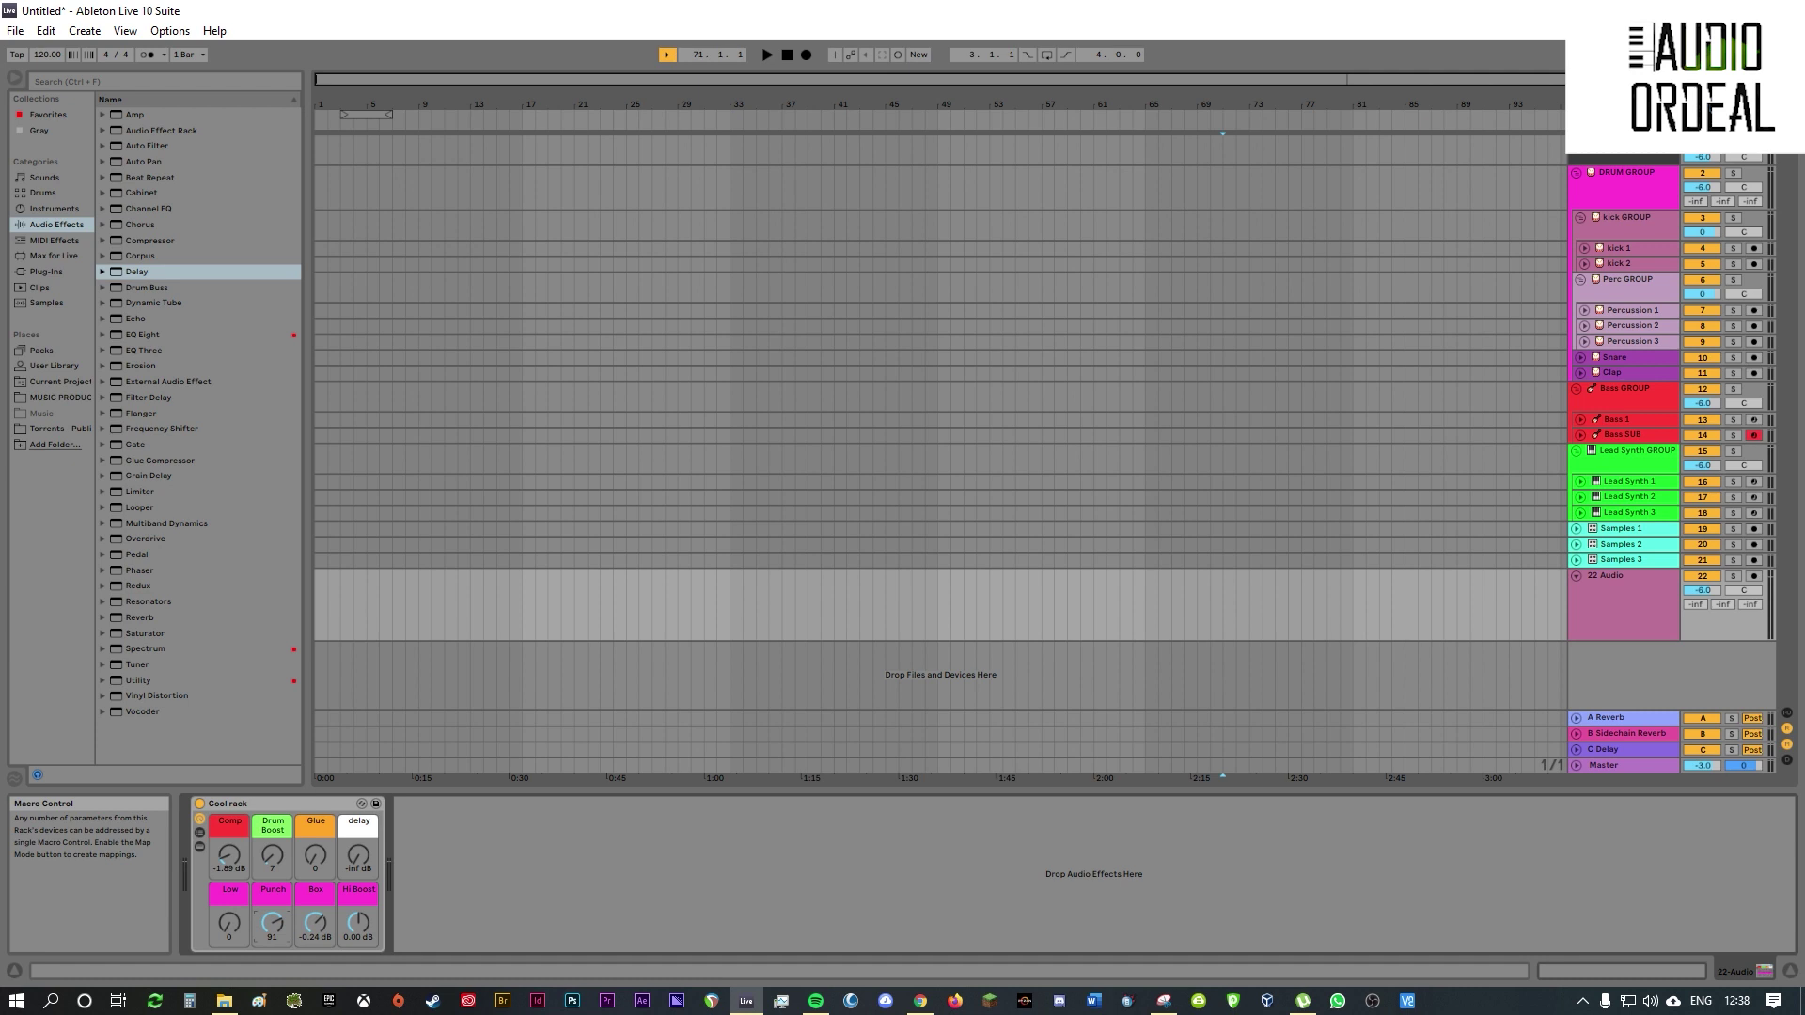
mouse_move(272, 924)
left_mouse_down()
mouse_move(271, 941)
mouse_move(278, 927)
left_mouse_up()
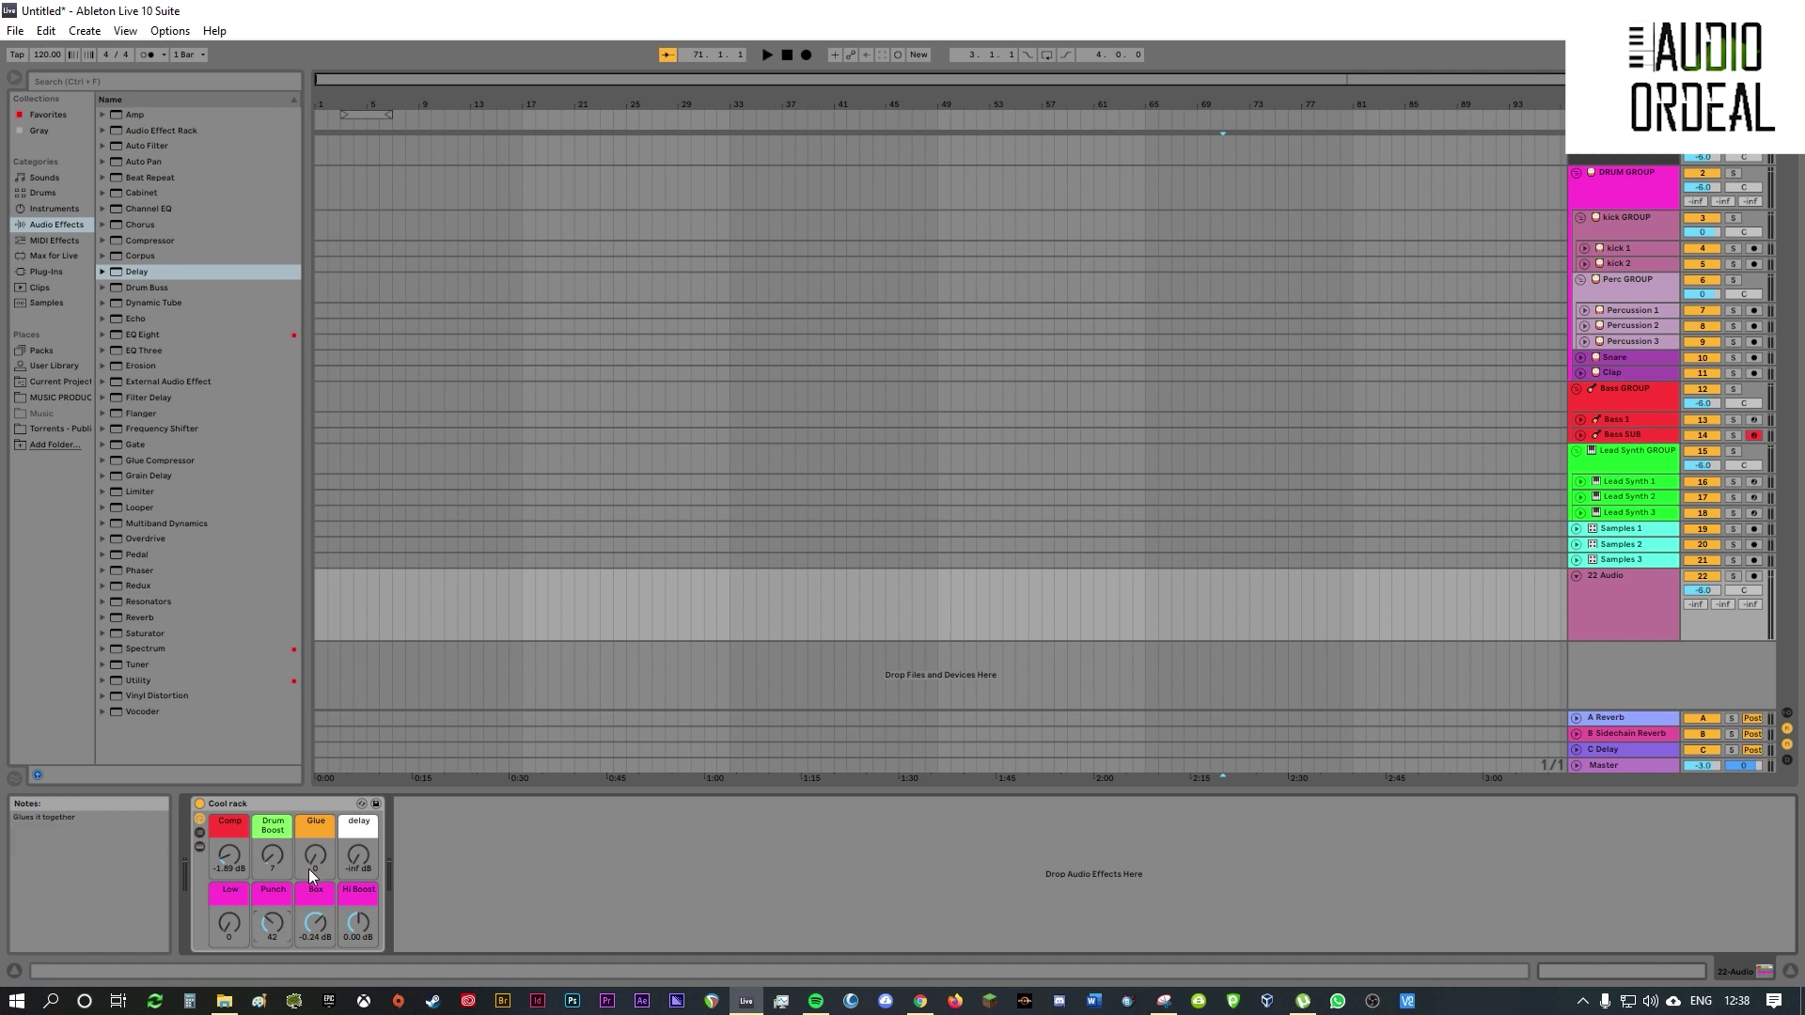
left_click_drag(270, 924, 269, 913)
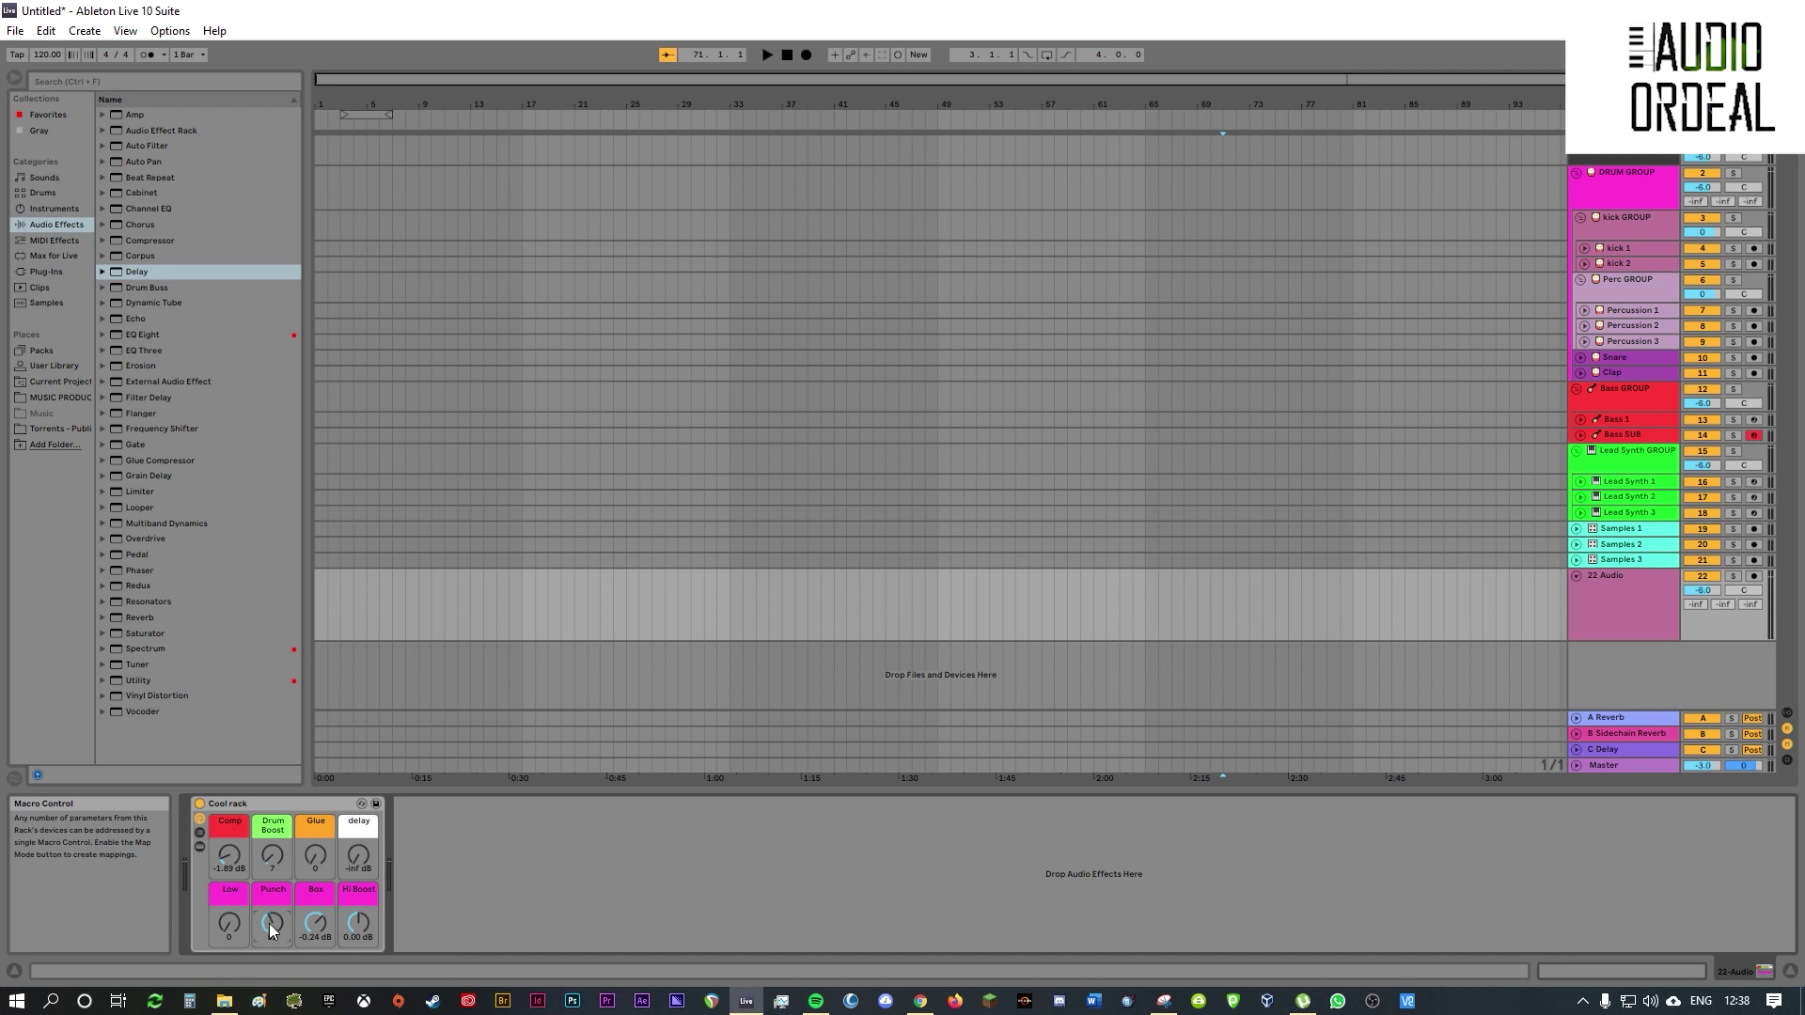